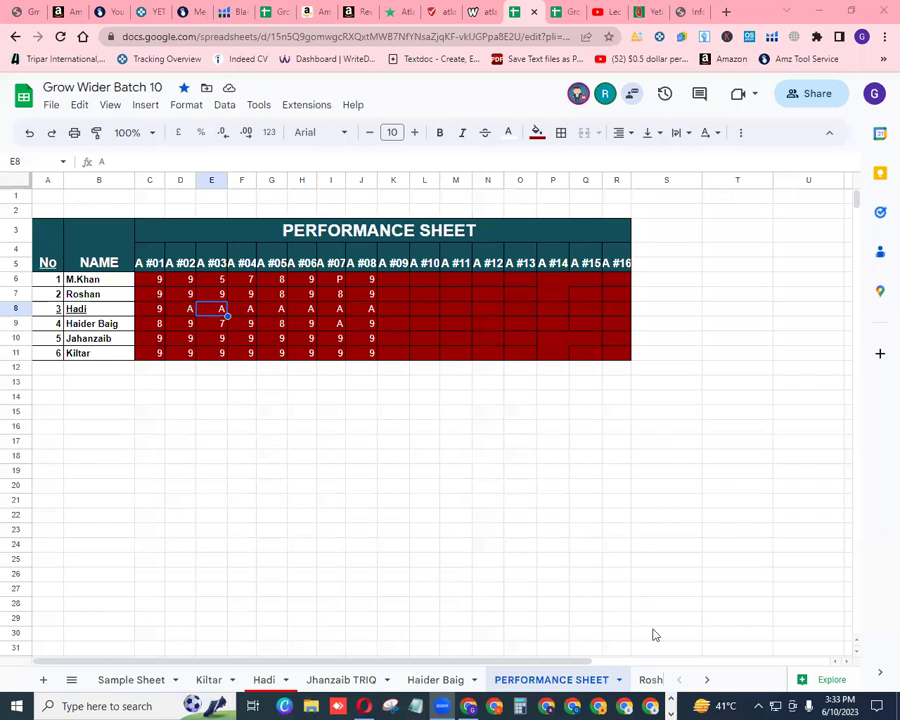
{"action": "left_click", "coordinate": [707, 680]}
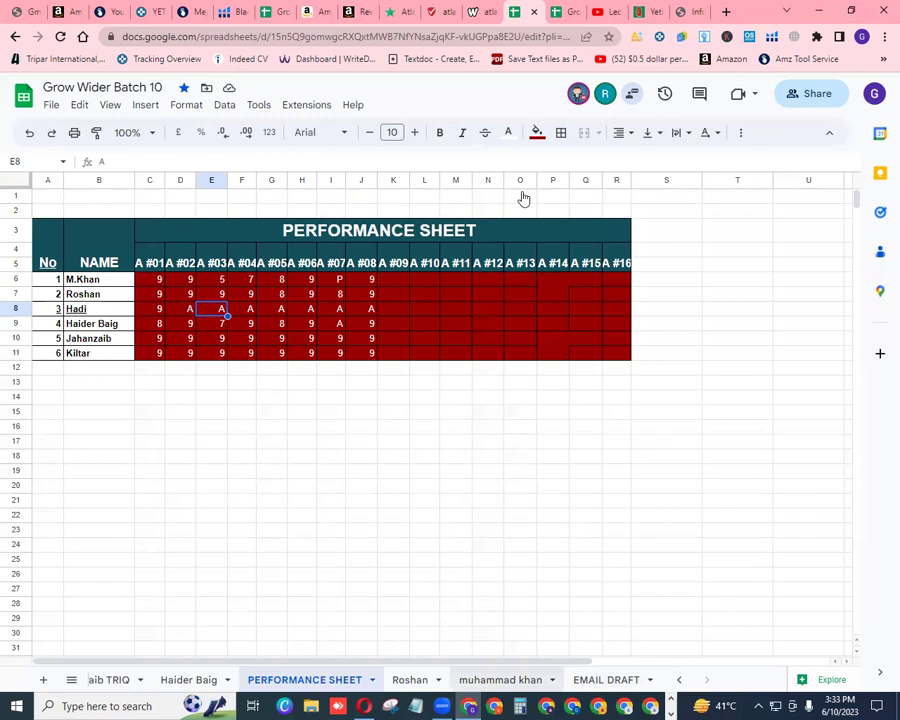
{"action": "key", "text": "ctrl+shift+Page_Down"}
{"action": "key", "text": "ctrl+shift+Page_Down"}
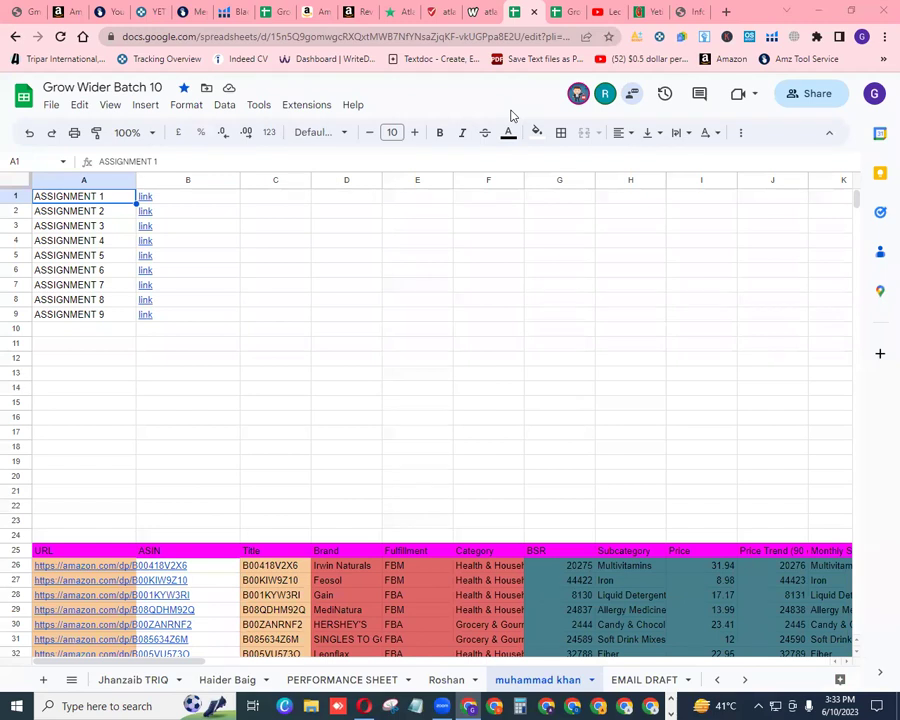
{"action": "mouse_move", "coordinate": [144, 316]}
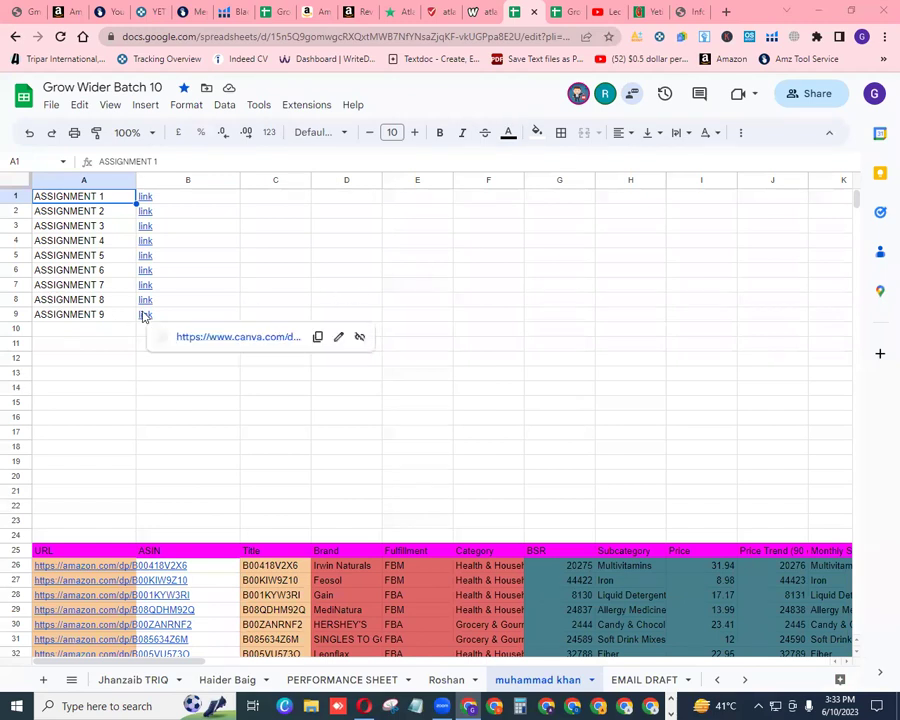
{"action": "left_click", "coordinate": [221, 339]}
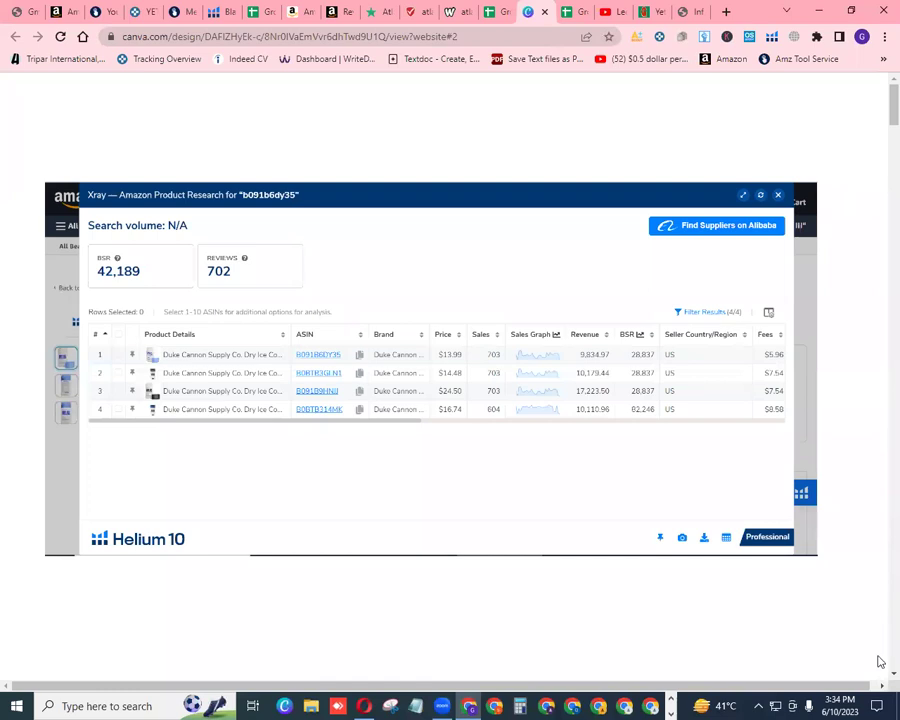
Scroll the Canva design past the Keepa page to page 3, the b08y9b73qb Xray results
{"action": "scroll", "coordinate": [880, 680], "scroll_direction": "down", "scroll_amount": 5}
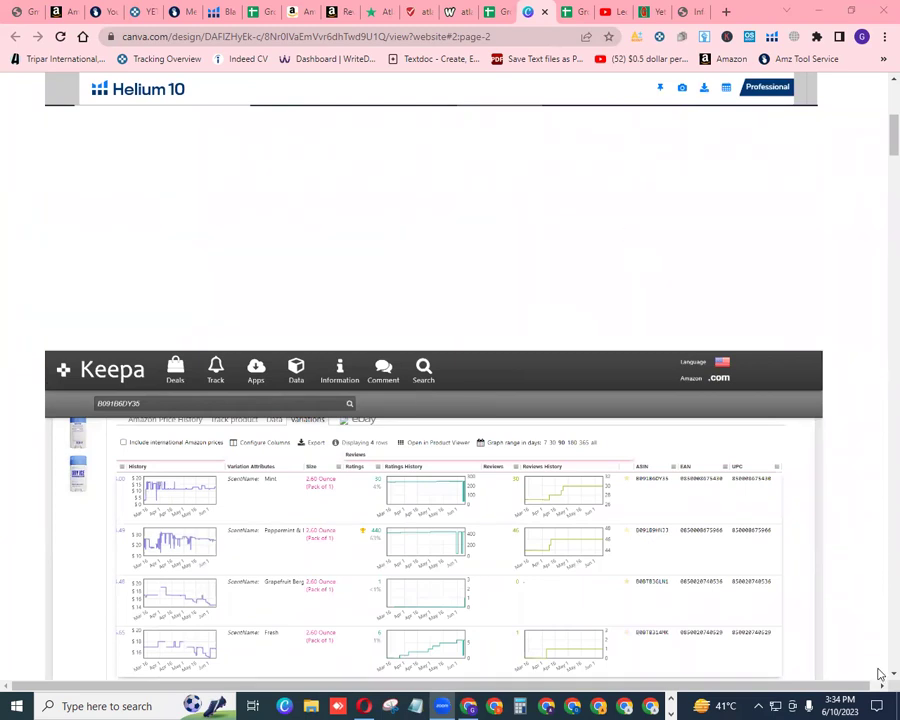
{"action": "scroll", "coordinate": [879, 678], "scroll_direction": "down", "scroll_amount": 3}
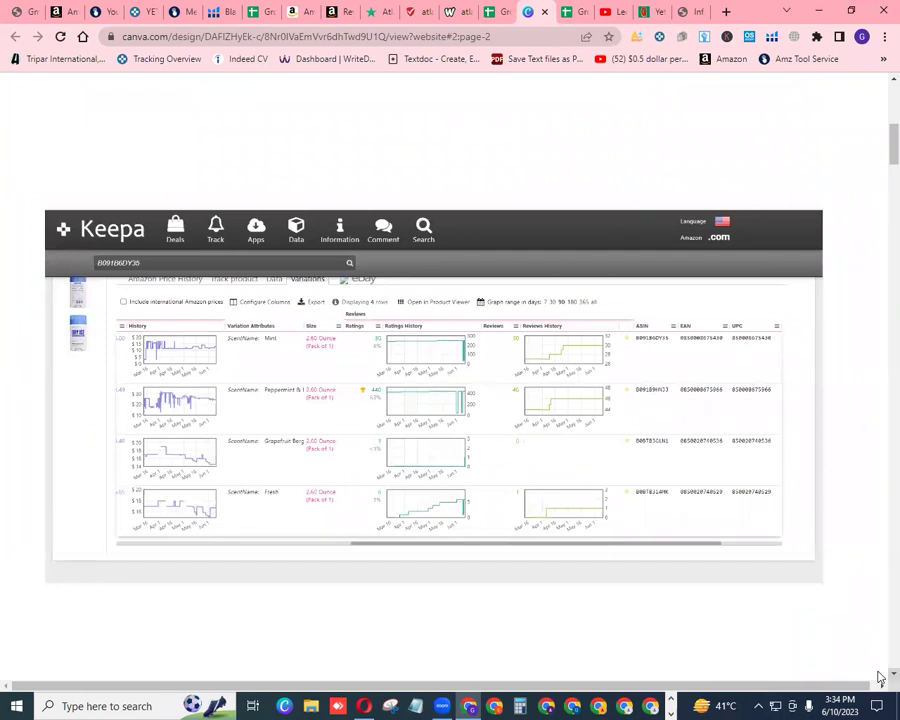
{"action": "scroll", "coordinate": [879, 678], "scroll_direction": "down", "scroll_amount": 1}
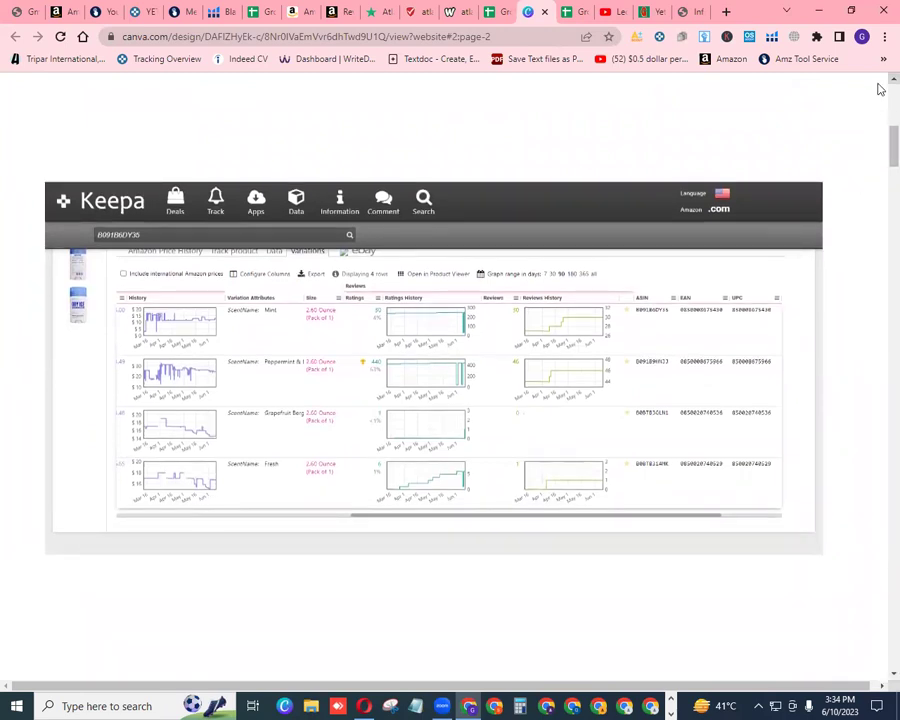
{"action": "scroll", "coordinate": [879, 80], "scroll_direction": "up", "scroll_amount": 5}
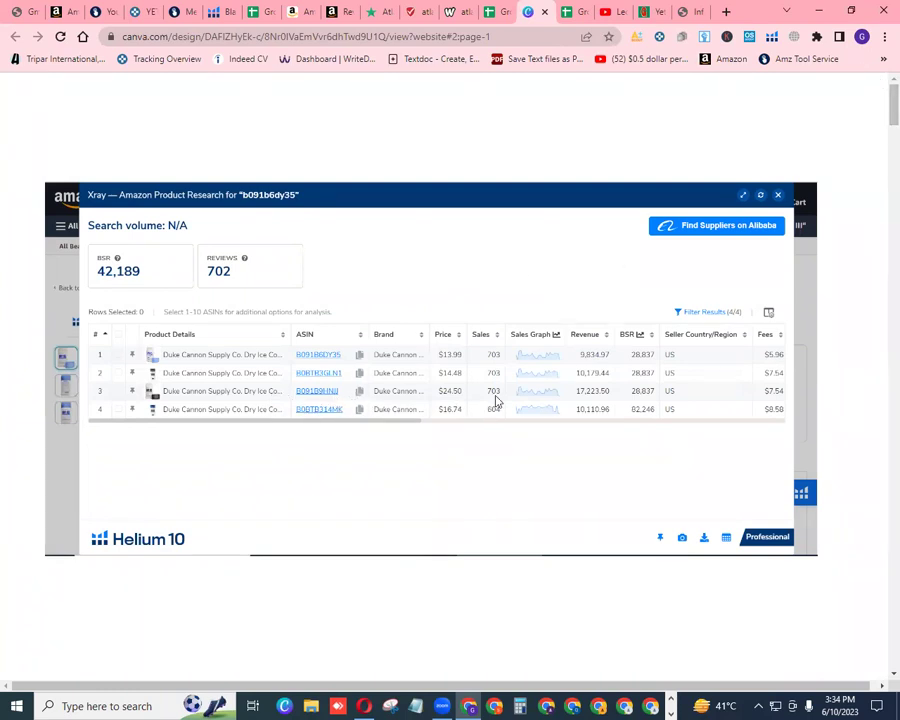
{"action": "scroll", "coordinate": [880, 683], "scroll_direction": "down", "scroll_amount": 5}
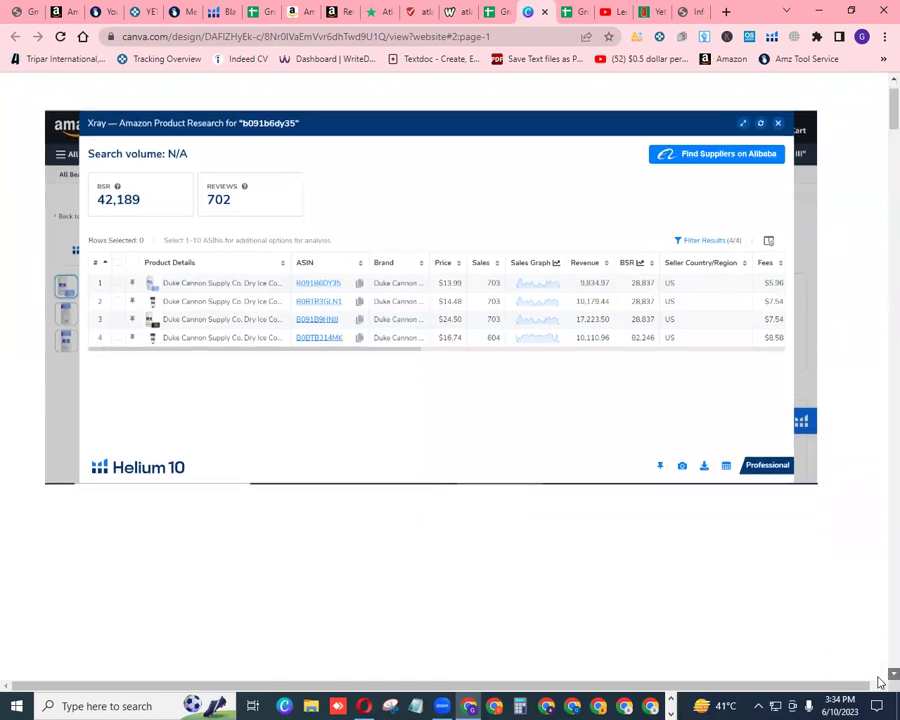
{"action": "scroll", "coordinate": [880, 683], "scroll_direction": "down", "scroll_amount": 1}
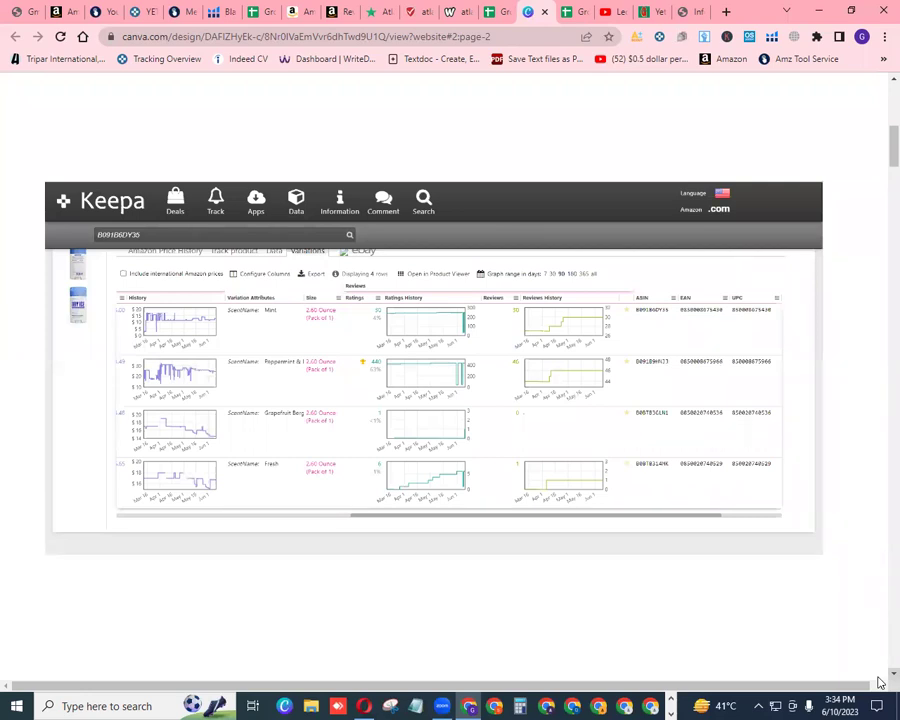
{"action": "scroll", "coordinate": [880, 683], "scroll_direction": "down", "scroll_amount": 4}
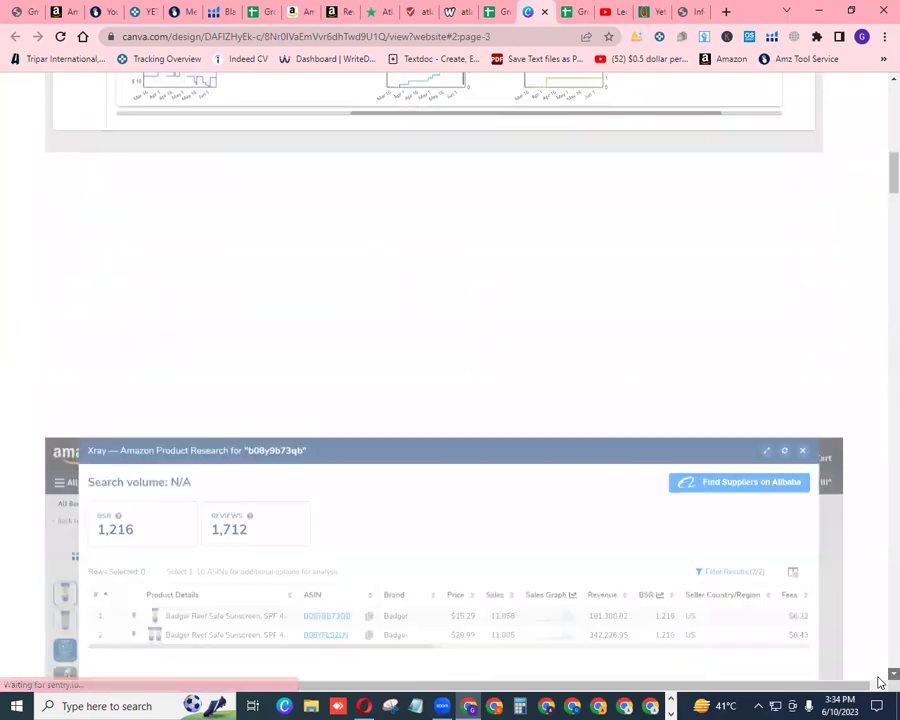
Revisit page 2 of the Canva design, then move to page 4's Keepa seller list for B08Y9B73QB
{"action": "scroll", "coordinate": [880, 683], "scroll_direction": "down", "scroll_amount": 2}
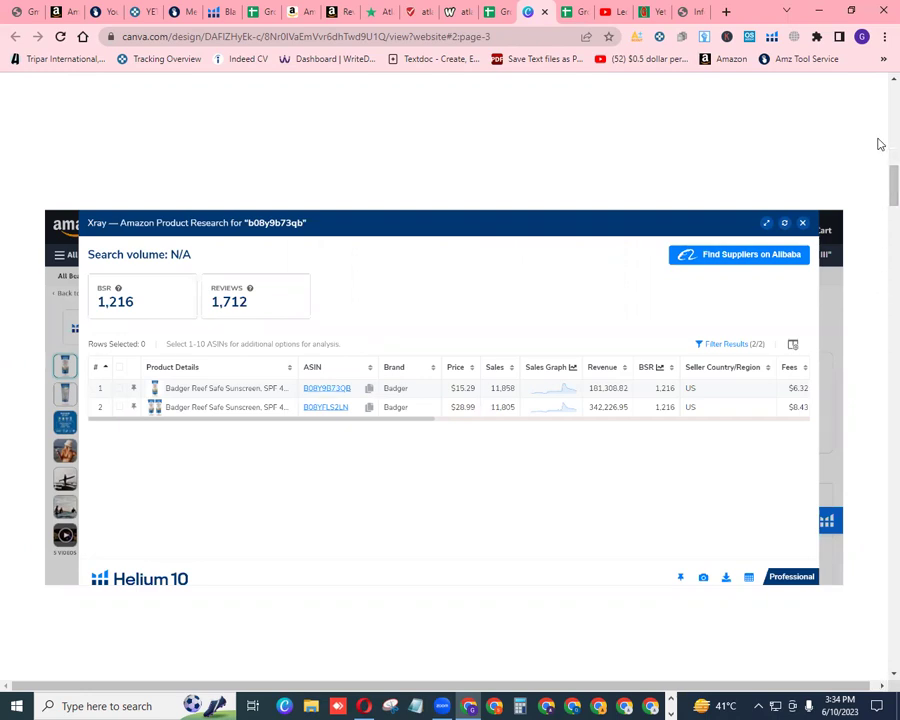
{"action": "scroll", "coordinate": [880, 82], "scroll_direction": "up", "scroll_amount": 5}
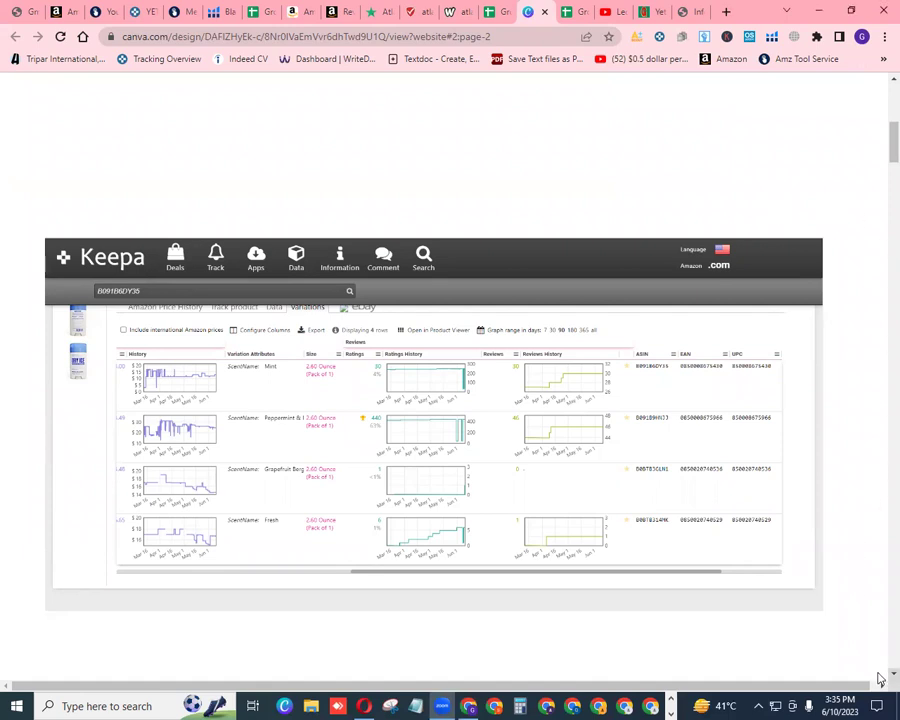
{"action": "scroll", "coordinate": [880, 678], "scroll_direction": "down", "scroll_amount": 1}
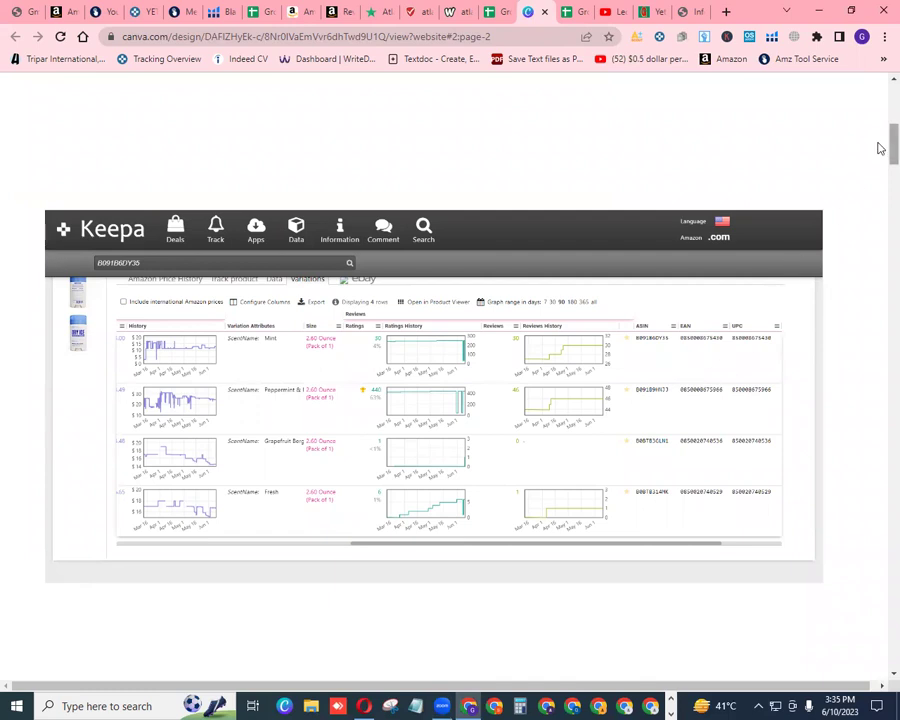
{"action": "scroll", "coordinate": [880, 132], "scroll_direction": "up", "scroll_amount": 1}
{"action": "left_click_drag", "start_coordinate": [880, 132], "coordinate": [880, 241]}
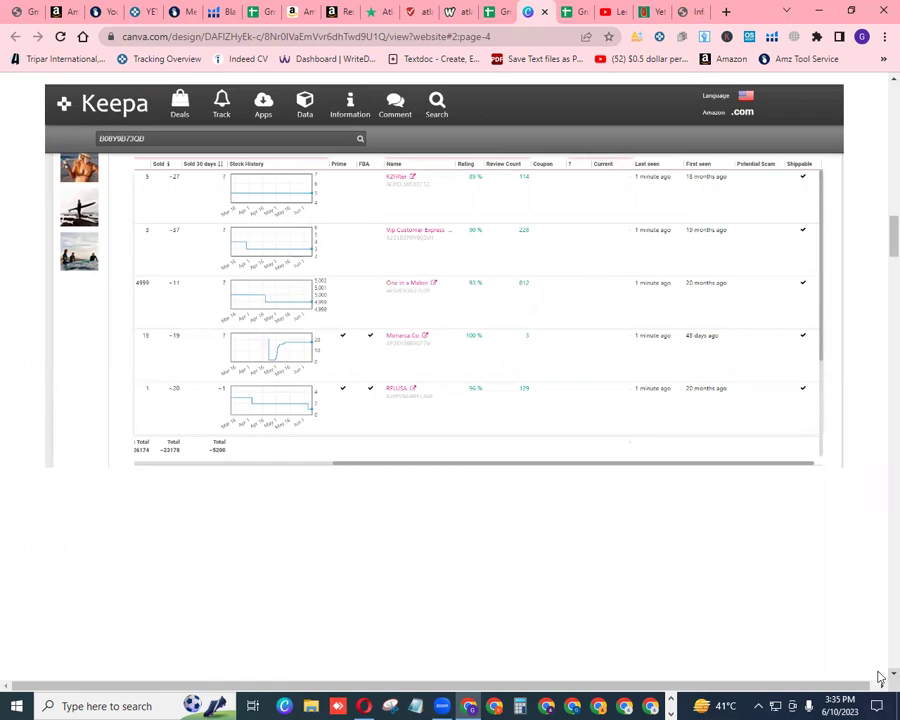
{"action": "scroll", "coordinate": [880, 678], "scroll_direction": "down", "scroll_amount": 5}
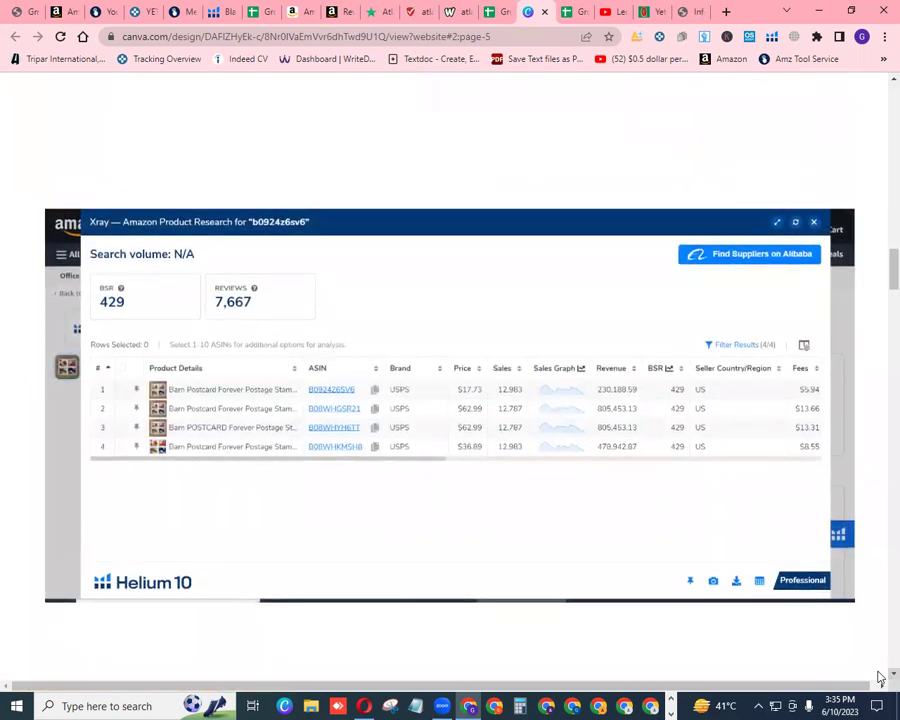
Review Canva pages 5 and 6, then reach page 7's Duke Cannon Xray for b091b9hnjj
{"action": "scroll", "coordinate": [880, 678], "scroll_direction": "down", "scroll_amount": 1}
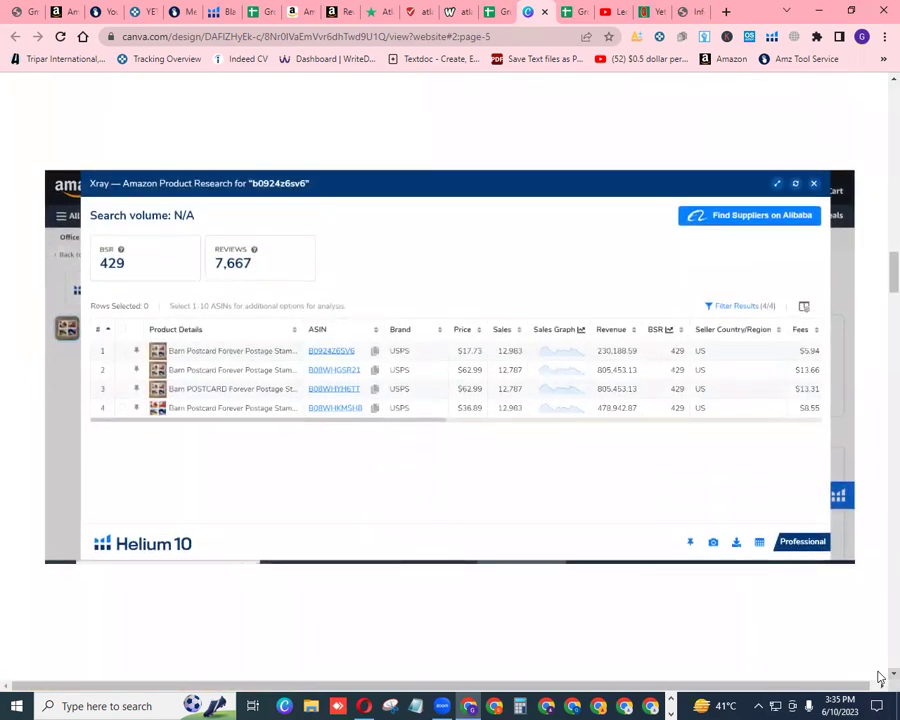
{"action": "scroll", "coordinate": [880, 678], "scroll_direction": "down", "scroll_amount": 15}
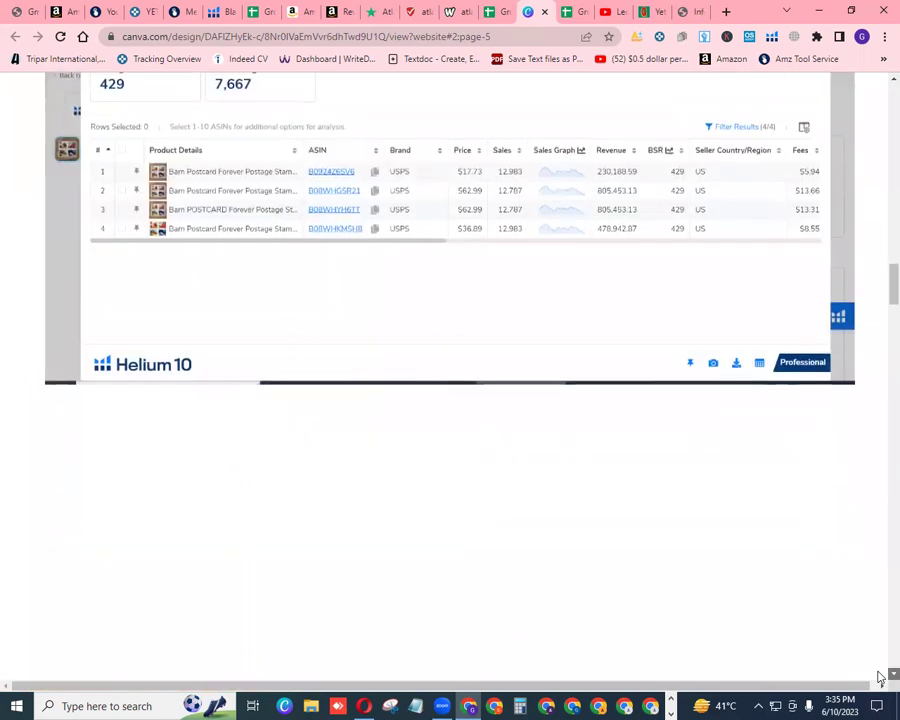
{"action": "scroll", "coordinate": [880, 678], "scroll_direction": "down", "scroll_amount": 1}
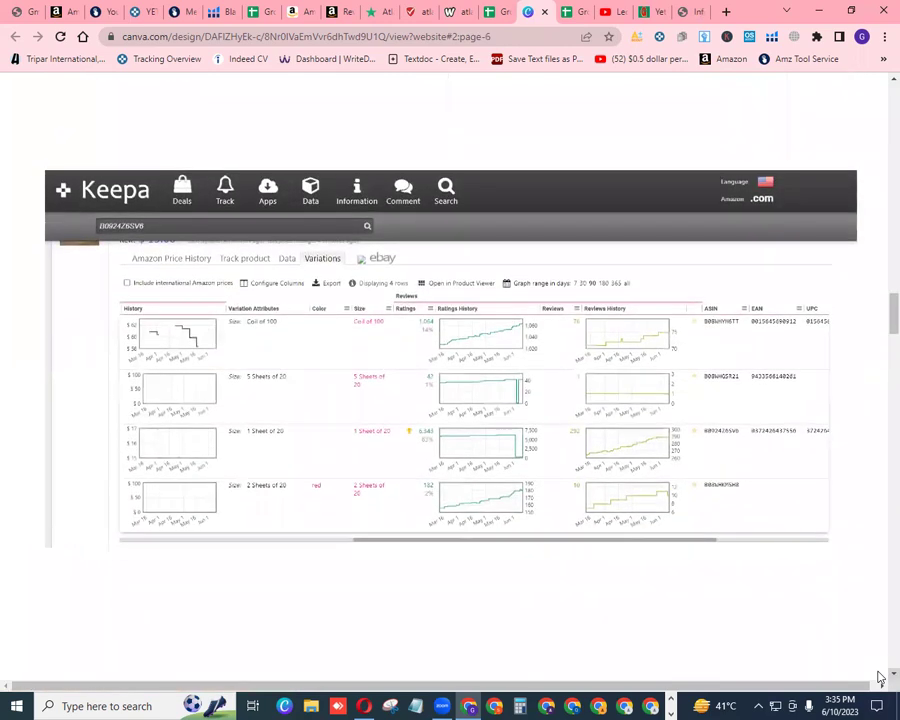
{"action": "scroll", "coordinate": [880, 83], "scroll_direction": "up", "scroll_amount": 1}
{"action": "scroll", "coordinate": [880, 83], "scroll_direction": "up", "scroll_amount": 8}
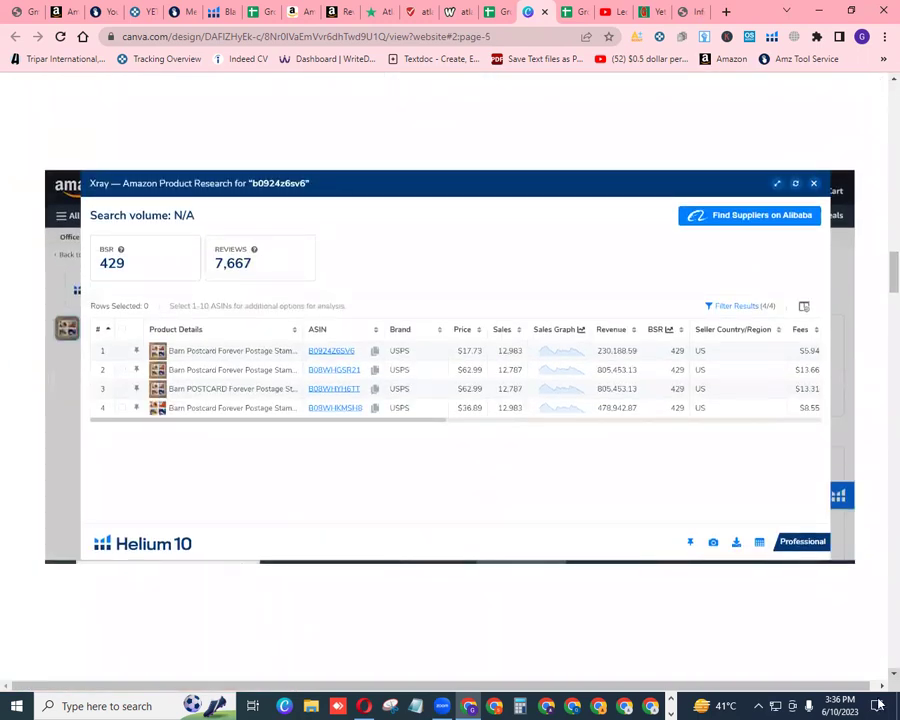
{"action": "scroll", "coordinate": [880, 678], "scroll_direction": "down", "scroll_amount": 8}
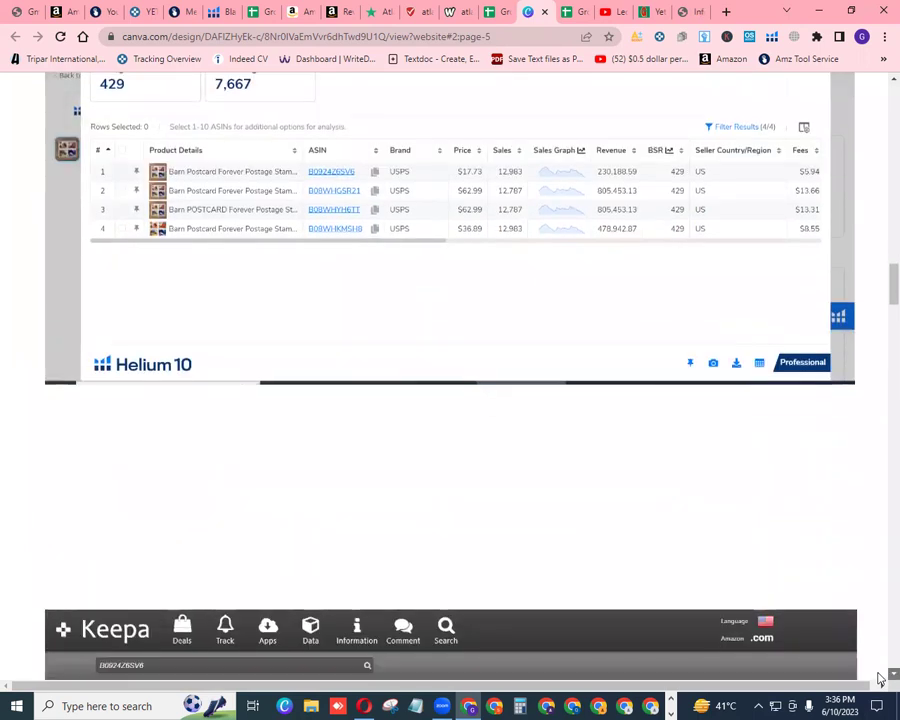
{"action": "scroll", "coordinate": [880, 678], "scroll_direction": "down", "scroll_amount": 1}
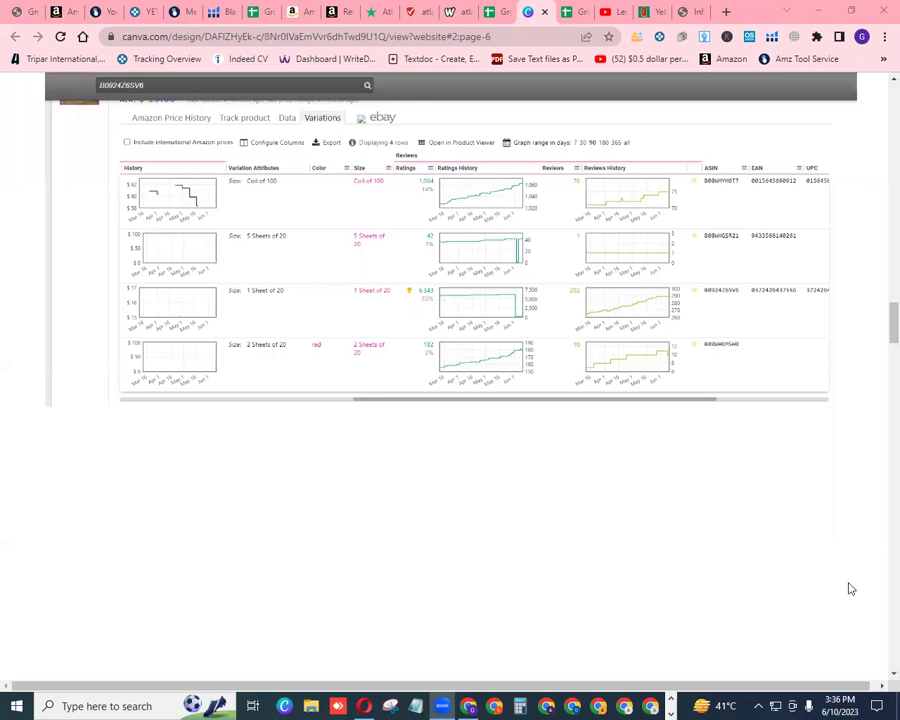
{"action": "scroll", "coordinate": [880, 680], "scroll_direction": "down", "scroll_amount": 1}
{"action": "scroll", "coordinate": [880, 680], "scroll_direction": "down", "scroll_amount": 6}
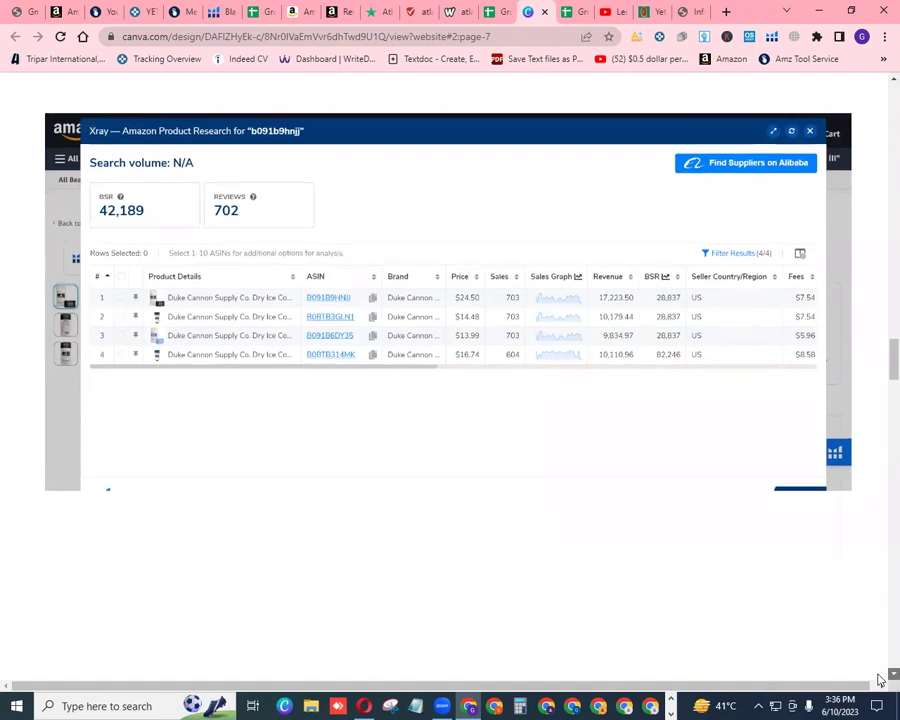
Scroll through the Canva Xray and Keepa screenshots from page 9 onward
{"action": "scroll", "coordinate": [879, 680], "scroll_direction": "down", "scroll_amount": 5}
{"action": "scroll", "coordinate": [879, 680], "scroll_direction": "down", "scroll_amount": 2}
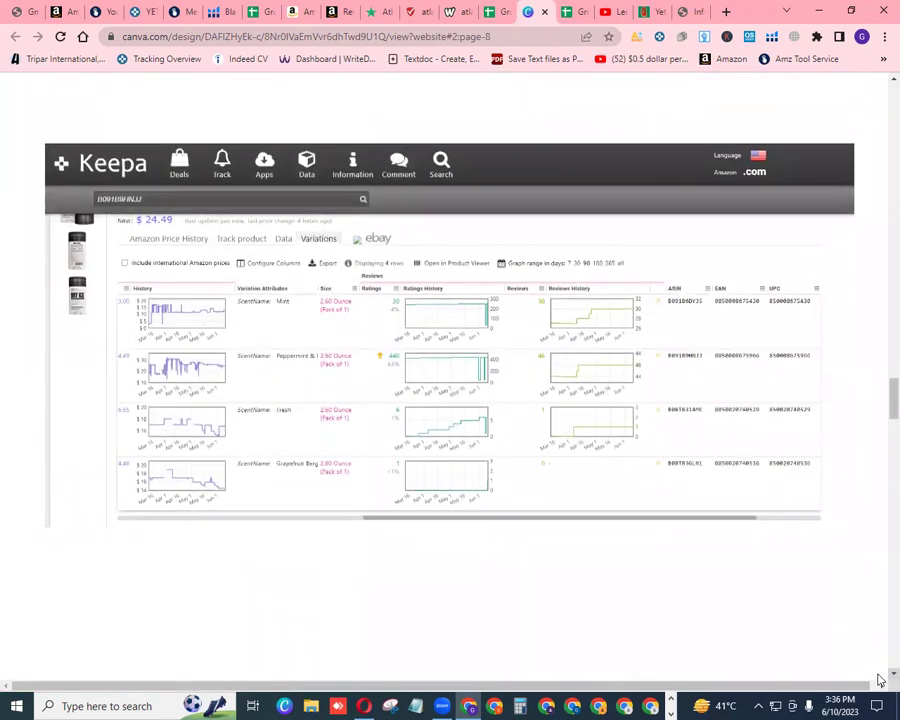
{"action": "scroll", "coordinate": [879, 680], "scroll_direction": "down", "scroll_amount": 5}
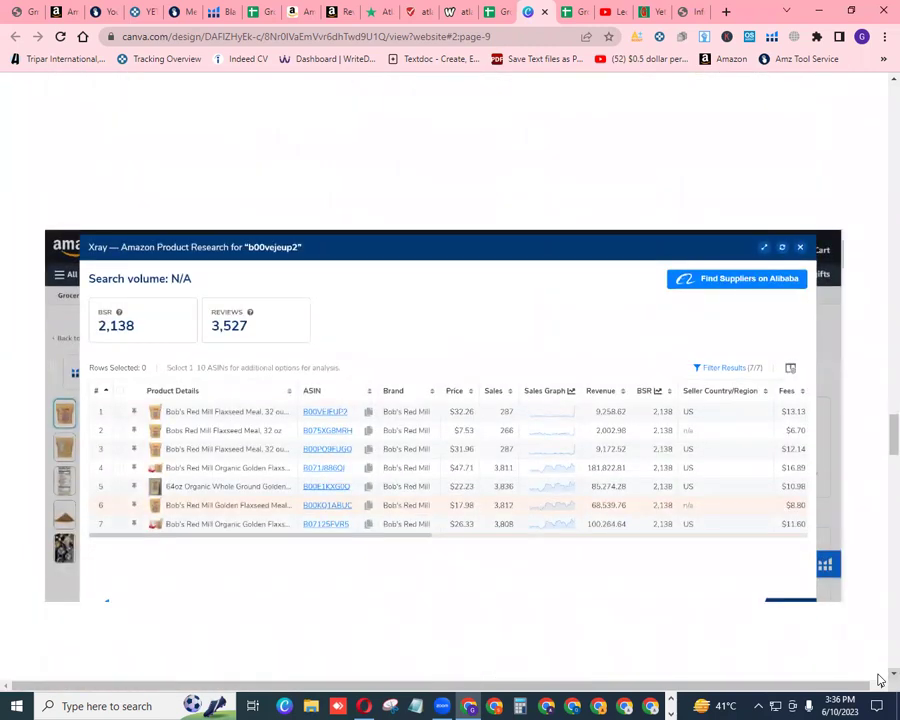
{"action": "scroll", "coordinate": [879, 680], "scroll_direction": "down", "scroll_amount": 1}
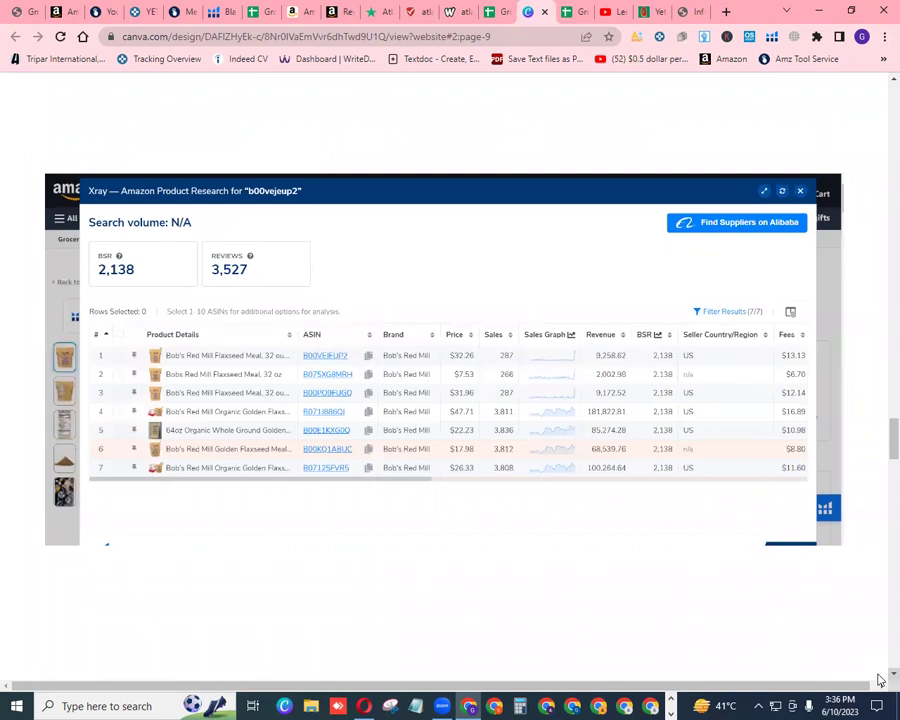
{"action": "scroll", "coordinate": [879, 680], "scroll_direction": "down", "scroll_amount": 5}
{"action": "scroll", "coordinate": [879, 680], "scroll_direction": "down", "scroll_amount": 1}
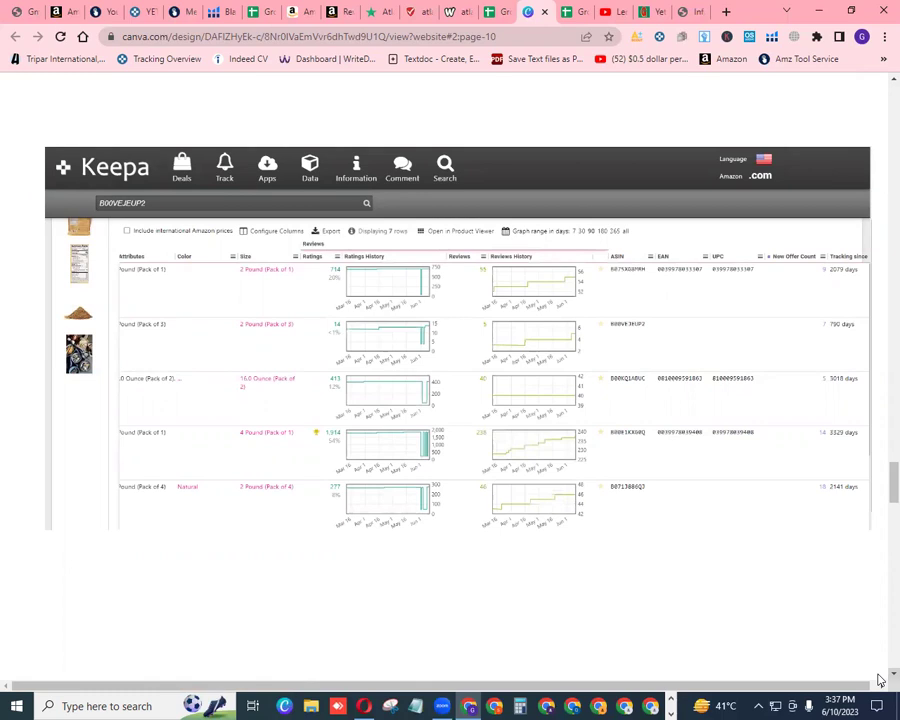
{"action": "scroll", "coordinate": [879, 86], "scroll_direction": "up", "scroll_amount": 1}
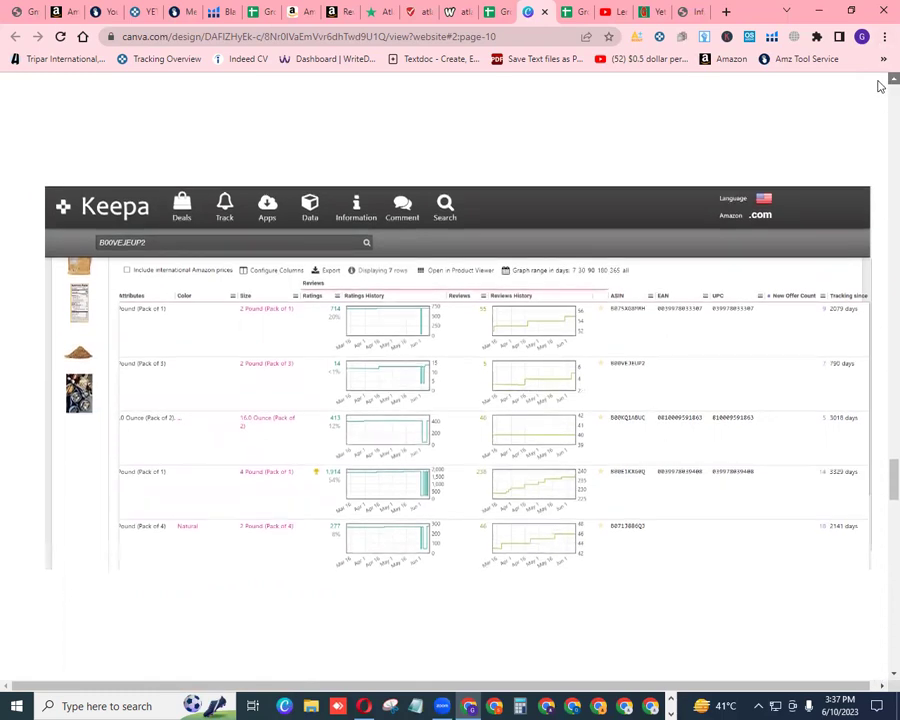
{"action": "scroll", "coordinate": [879, 86], "scroll_direction": "up", "scroll_amount": 8}
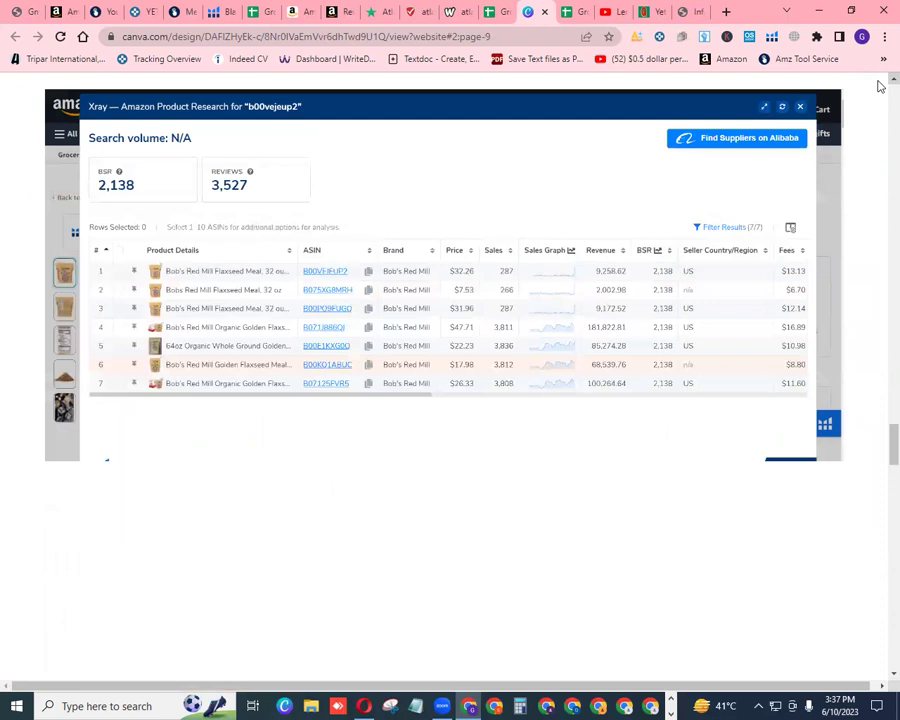
Finish reviewing the design through page 14 and return to the Grow Wider Batch 10 spreadsheet
{"action": "scroll", "coordinate": [878, 635], "scroll_direction": "down", "scroll_amount": 2}
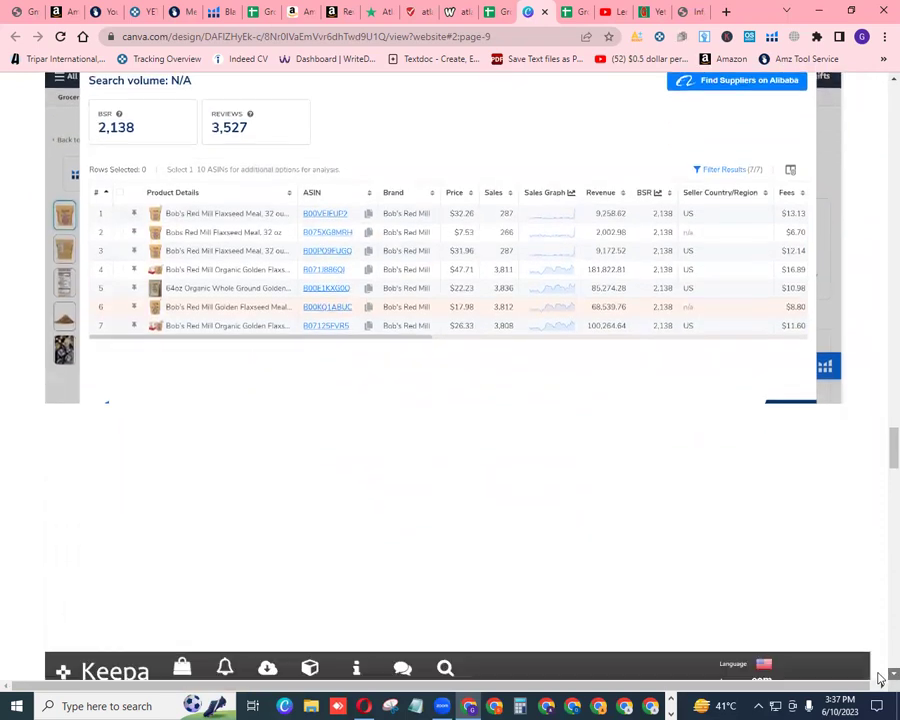
{"action": "scroll", "coordinate": [879, 678], "scroll_direction": "down", "scroll_amount": 8}
{"action": "scroll", "coordinate": [879, 678], "scroll_direction": "down", "scroll_amount": 8}
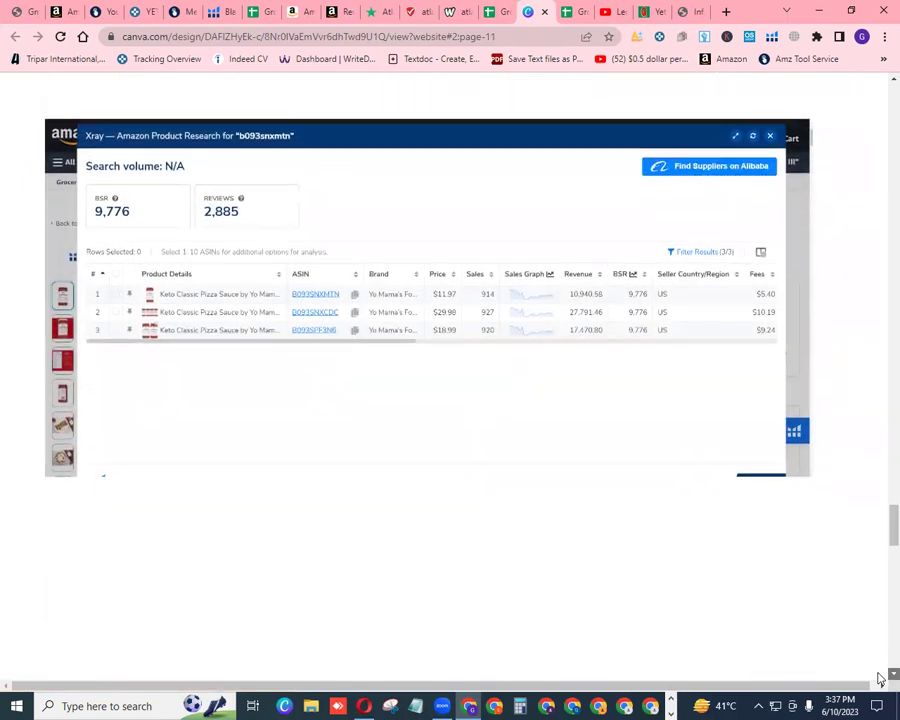
{"action": "scroll", "coordinate": [879, 678], "scroll_direction": "down", "scroll_amount": 8}
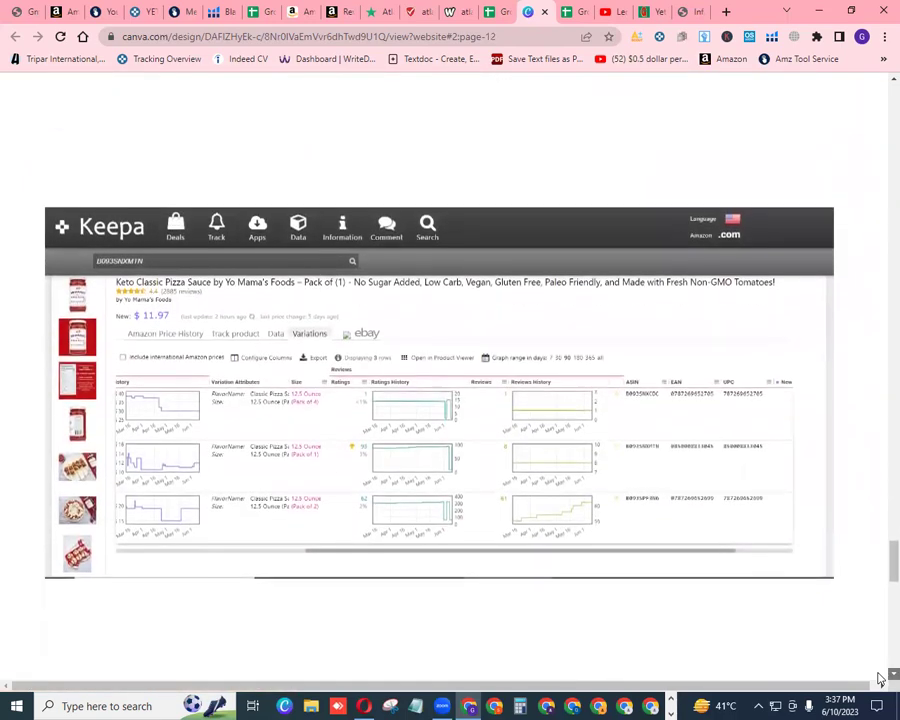
{"action": "scroll", "coordinate": [879, 678], "scroll_direction": "down", "scroll_amount": 8}
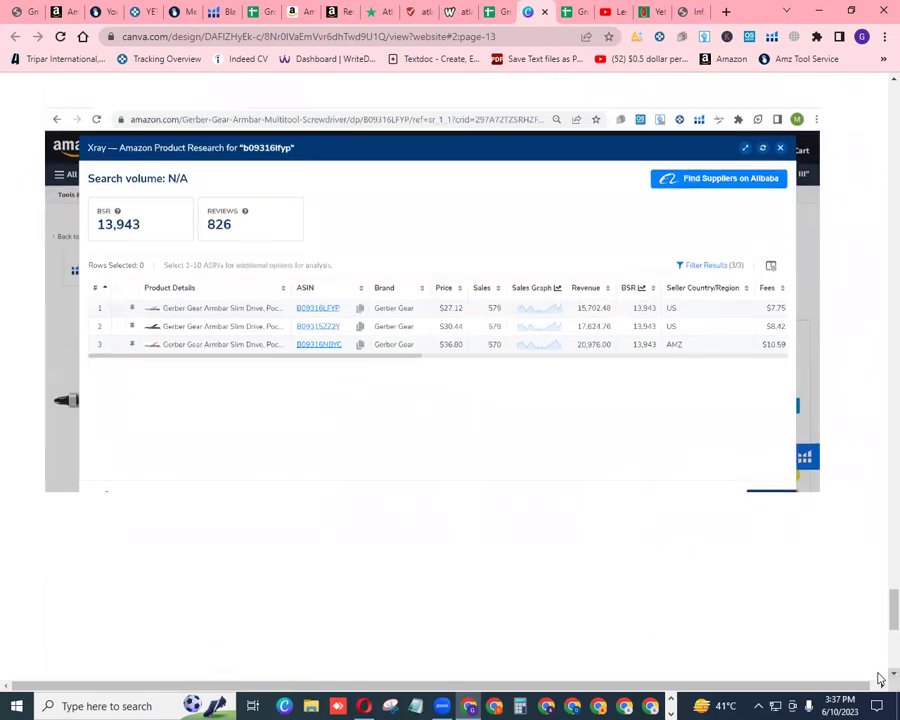
{"action": "scroll", "coordinate": [879, 678], "scroll_direction": "down", "scroll_amount": 8}
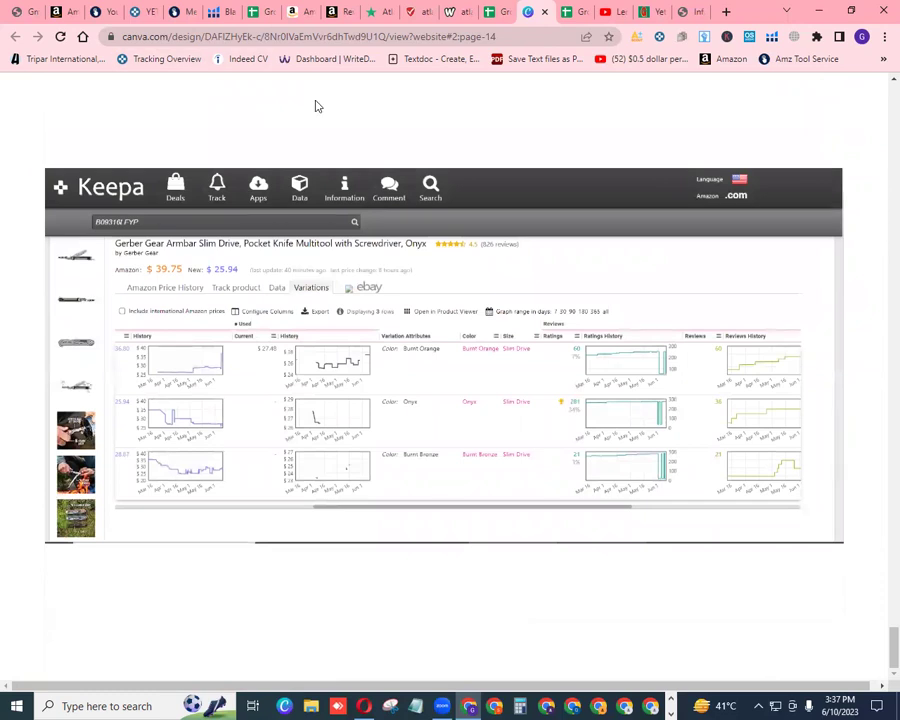
{"action": "key", "text": "ctrl+shift+Tab"}
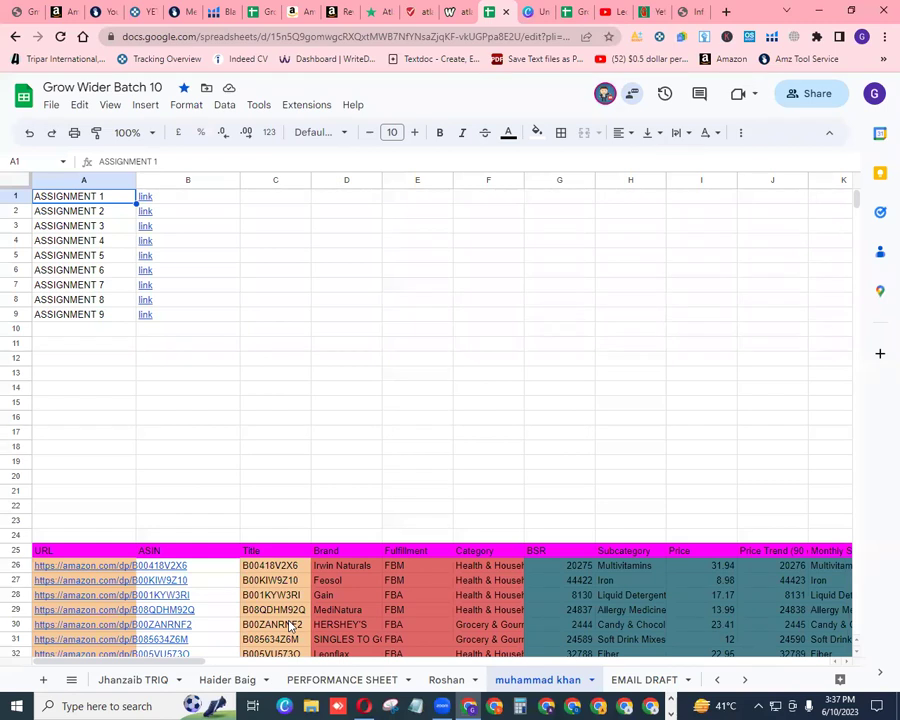
{"action": "left_click", "coordinate": [345, 680]}
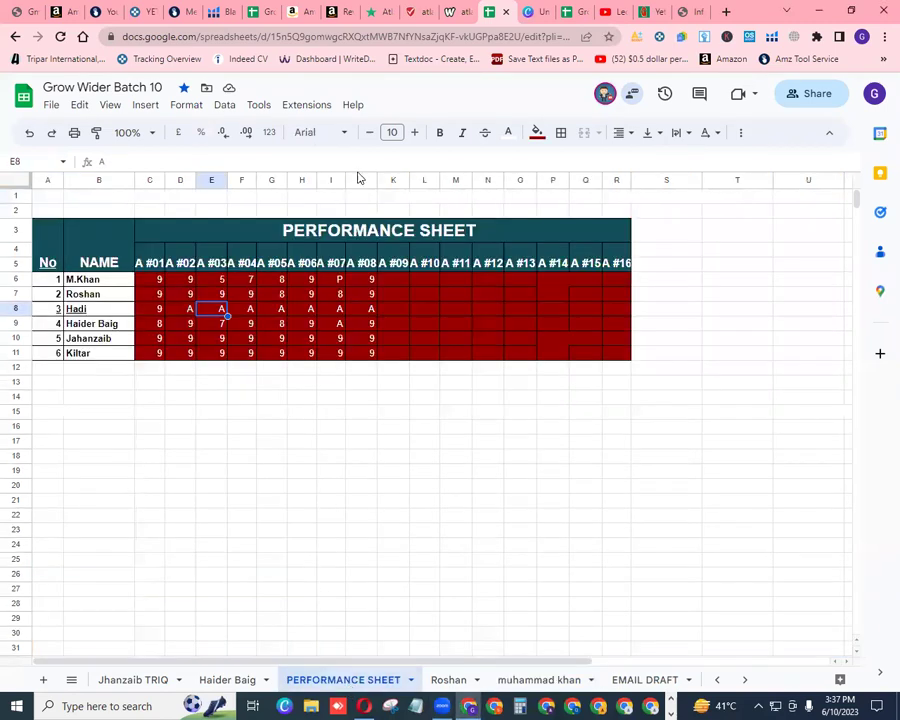
{"action": "left_click", "coordinate": [393, 279]}
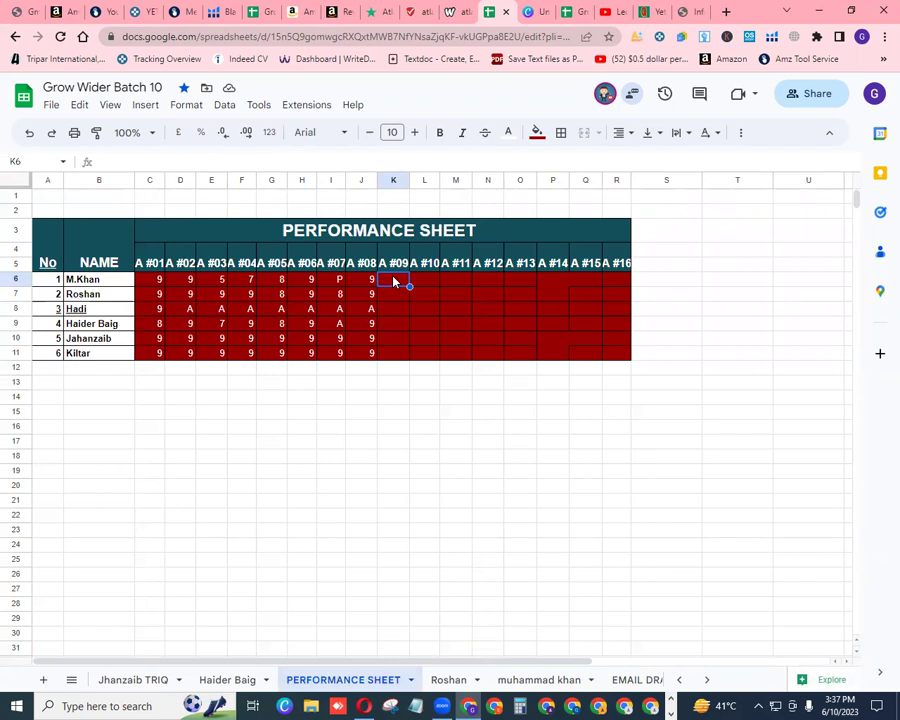
{"action": "type", "text": "6"}
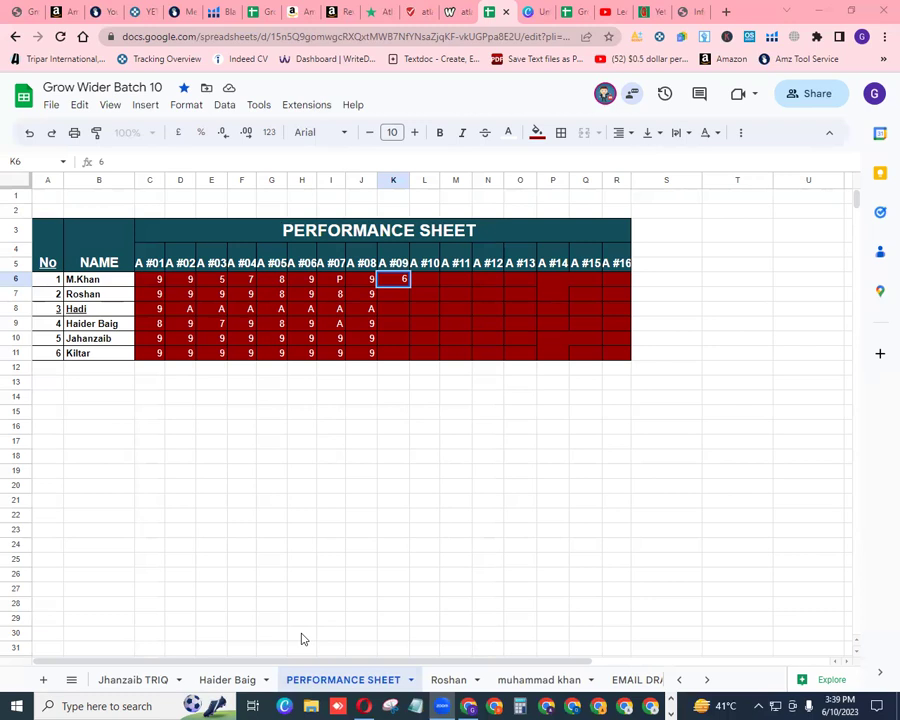
Look over the Sample Sheet's product data table, then open a new blank Chrome tab
{"action": "left_click", "coordinate": [707, 681]}
{"action": "left_click", "coordinate": [678, 682]}
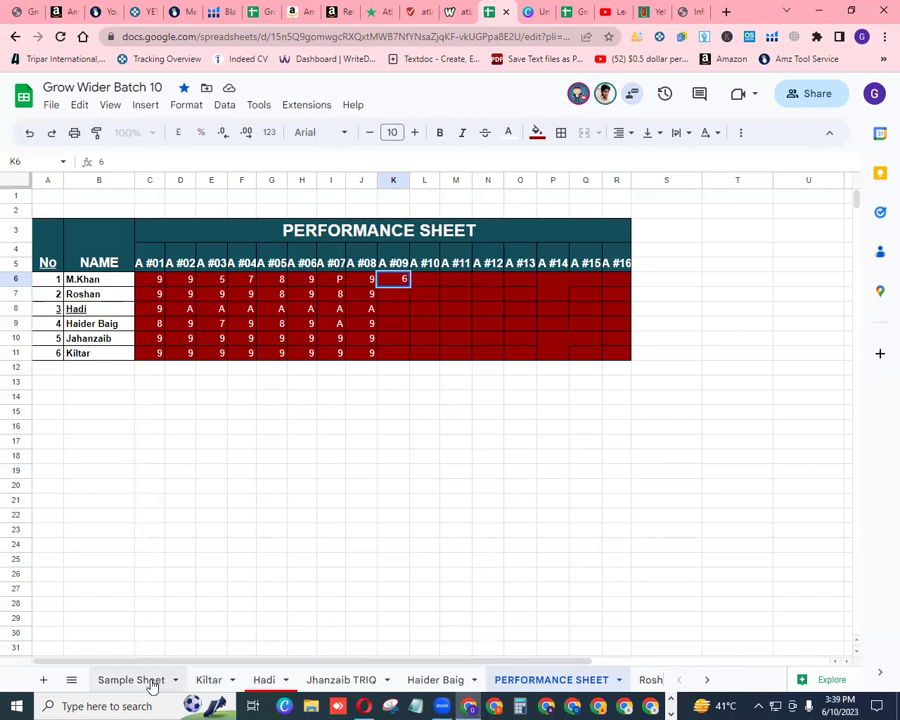
{"action": "left_click", "coordinate": [131, 680]}
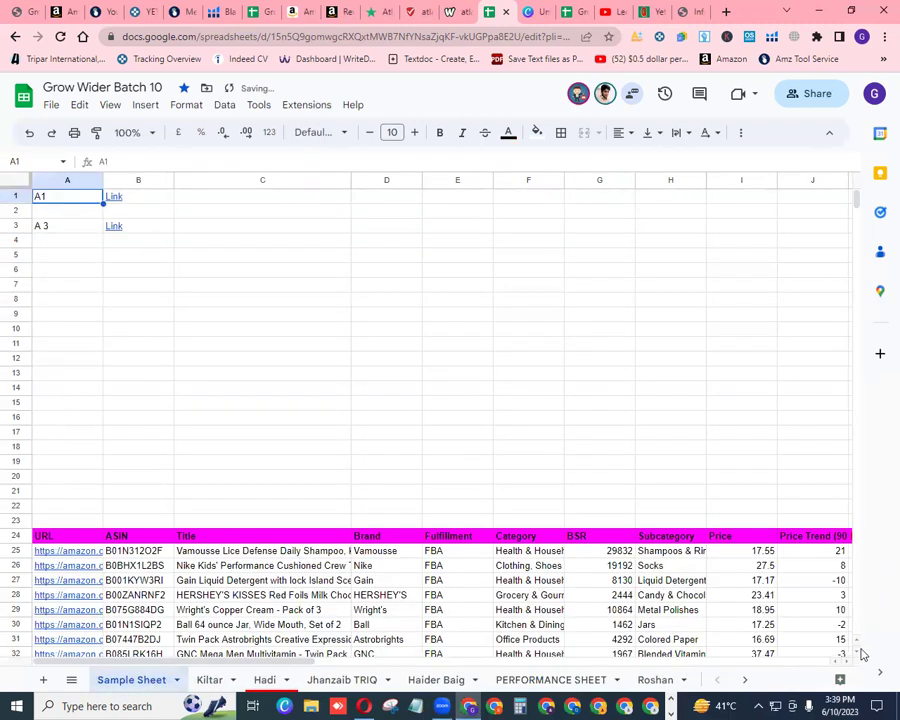
{"action": "scroll", "coordinate": [856, 652], "scroll_direction": "down", "scroll_amount": 6}
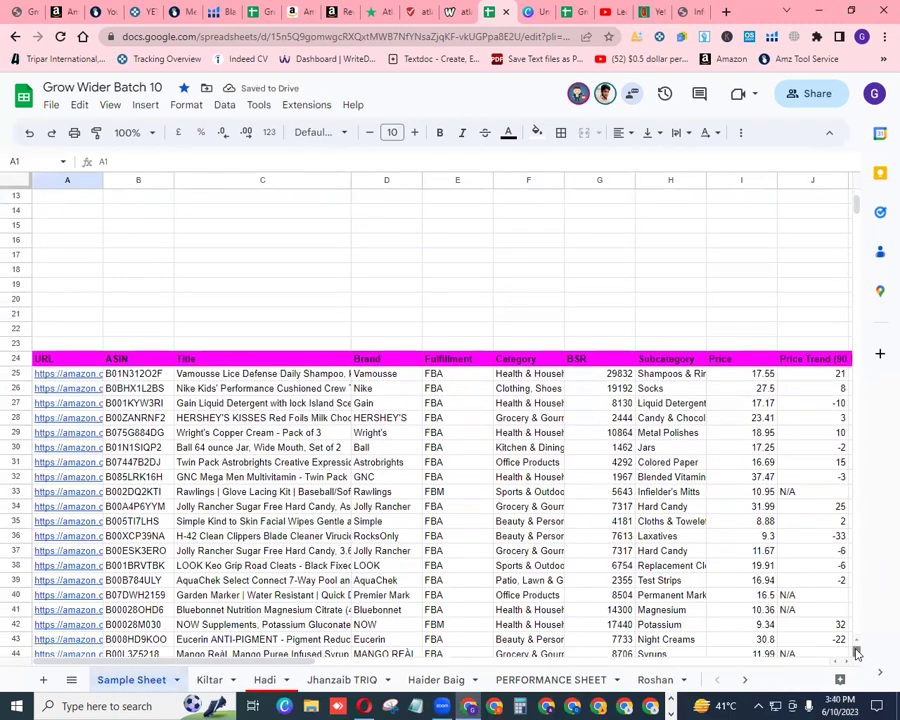
{"action": "scroll", "coordinate": [856, 652], "scroll_direction": "down", "scroll_amount": 1}
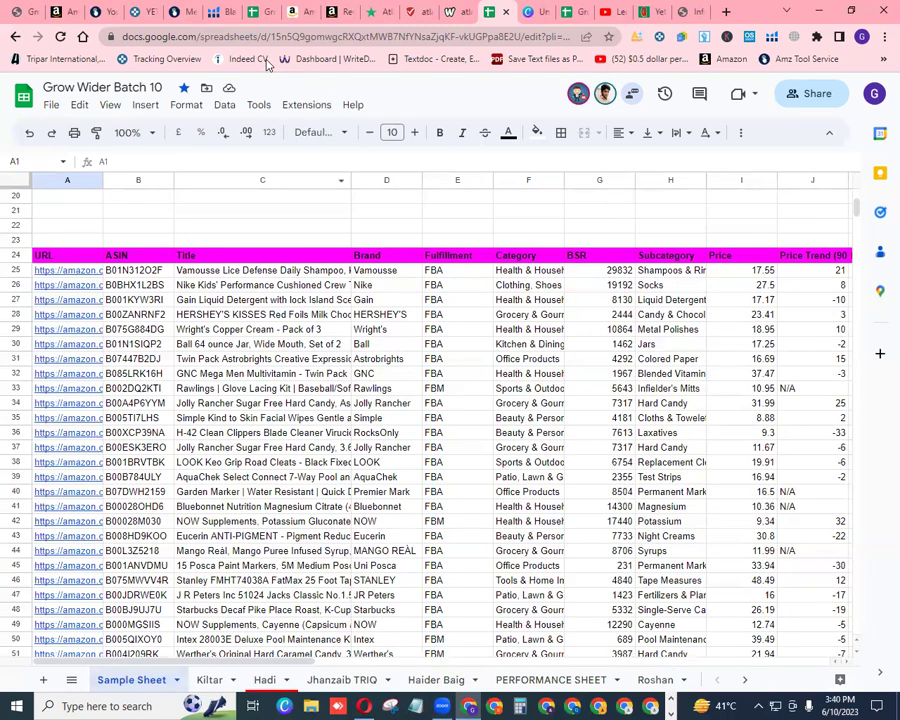
{"action": "left_click", "coordinate": [725, 12]}
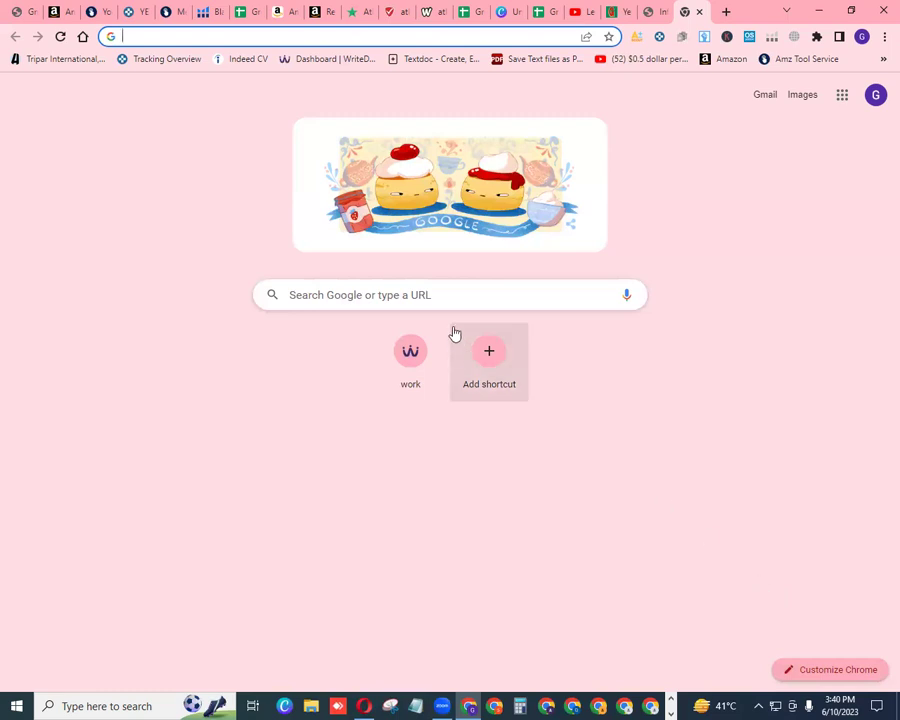
Search for 'google' and go to the google.com homepage from the results
{"action": "left_click", "coordinate": [441, 294]}
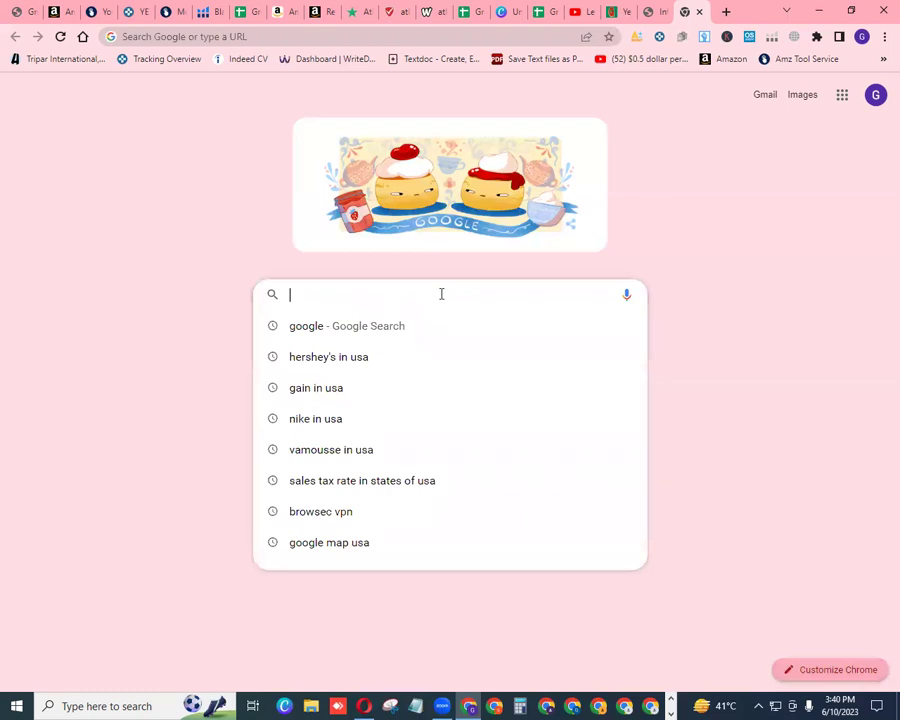
{"action": "left_click", "coordinate": [313, 328]}
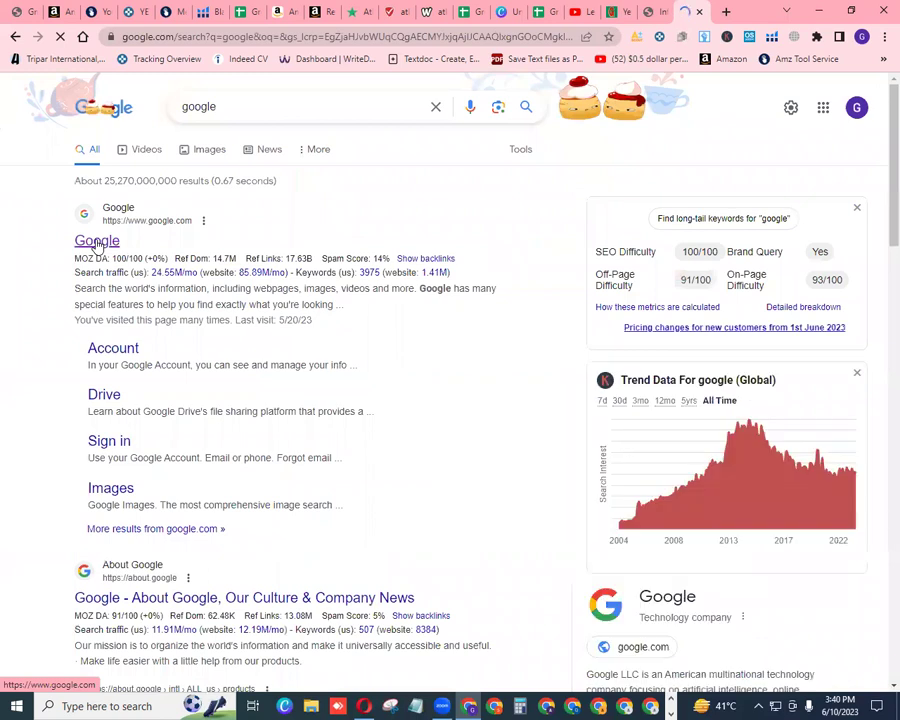
{"action": "left_click", "coordinate": [97, 243]}
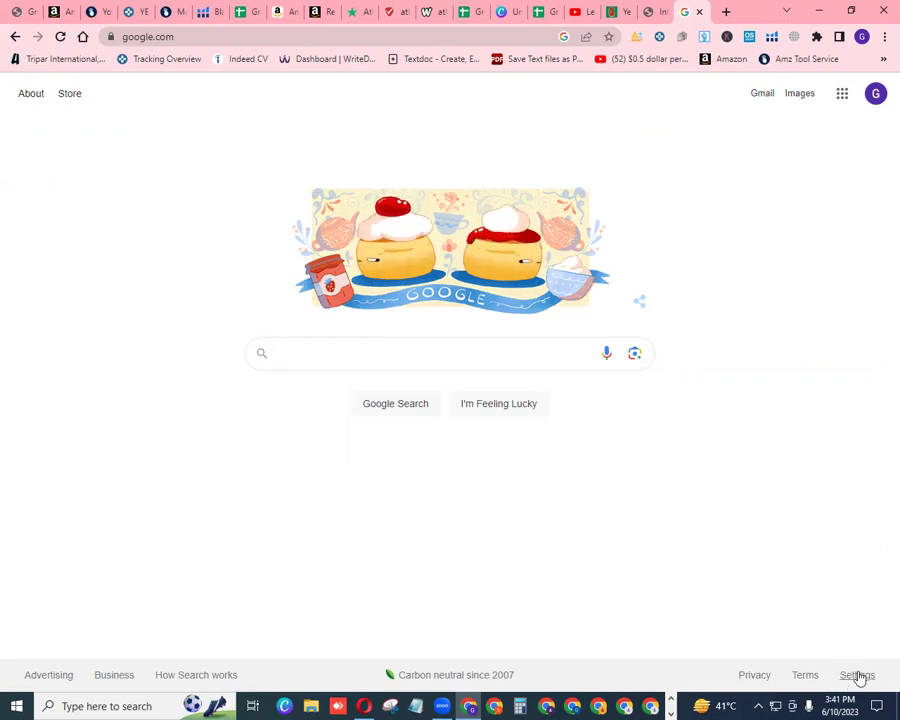
Set the region to United States in Google Search settings and save the preference
{"action": "left_click", "coordinate": [857, 677]}
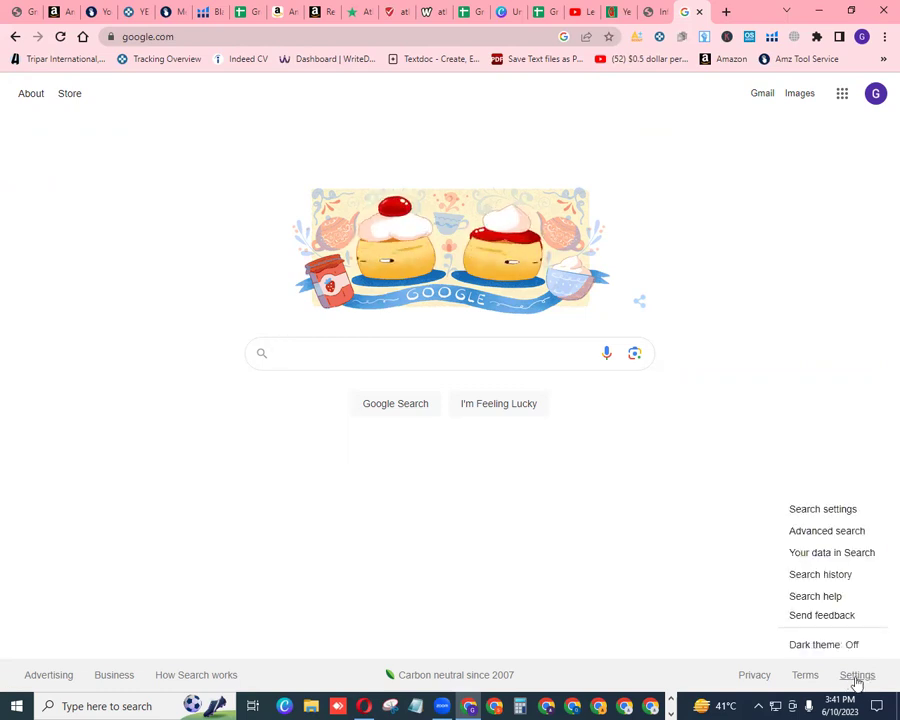
{"action": "left_click", "coordinate": [816, 518]}
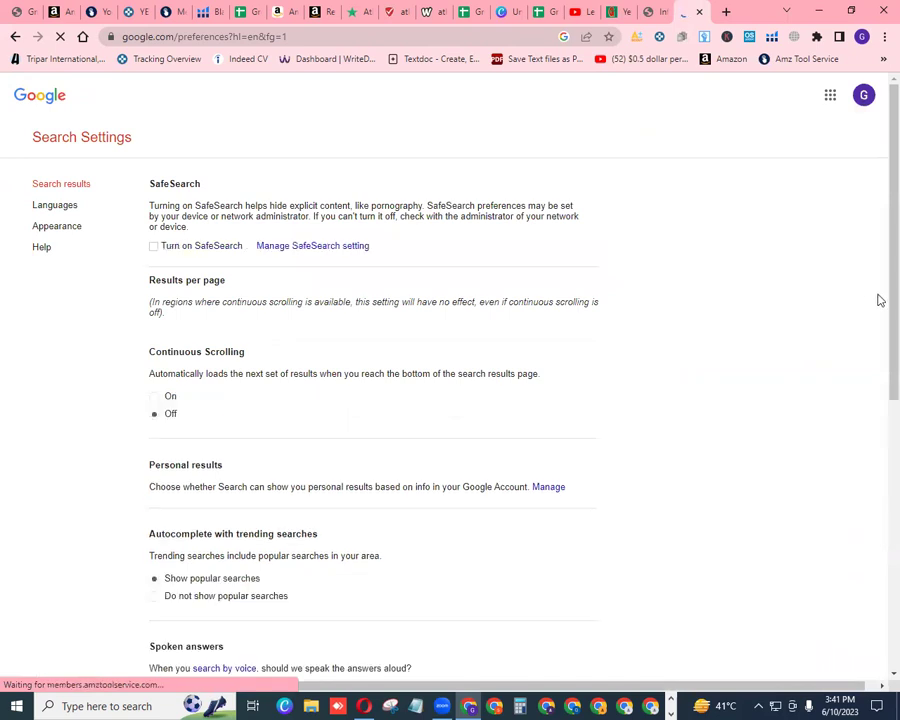
{"action": "scroll", "coordinate": [878, 309], "scroll_direction": "down", "scroll_amount": 6}
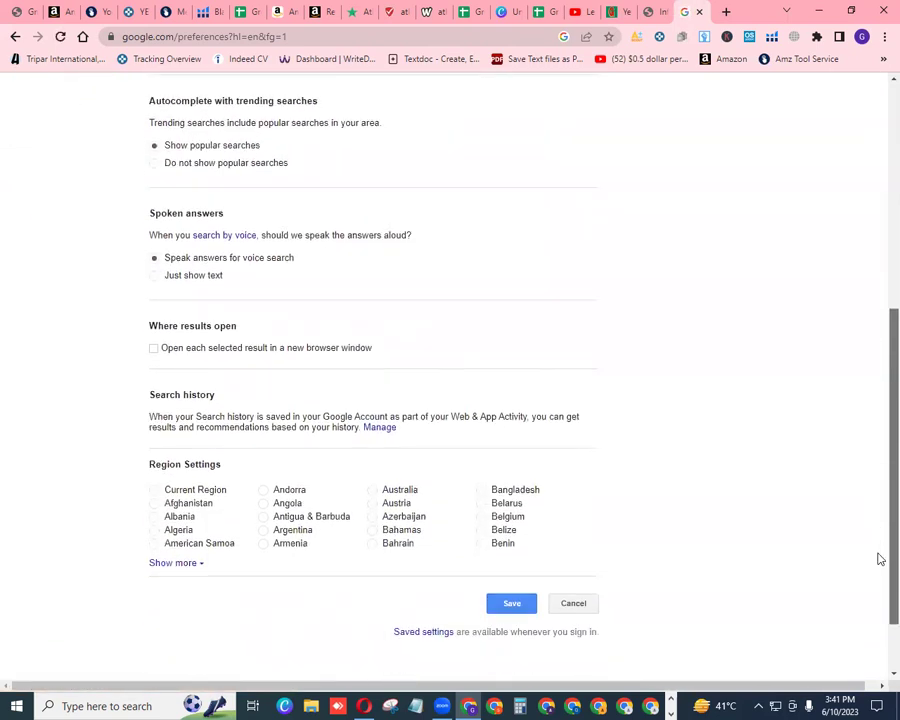
{"action": "scroll", "coordinate": [879, 559], "scroll_direction": "down", "scroll_amount": 1}
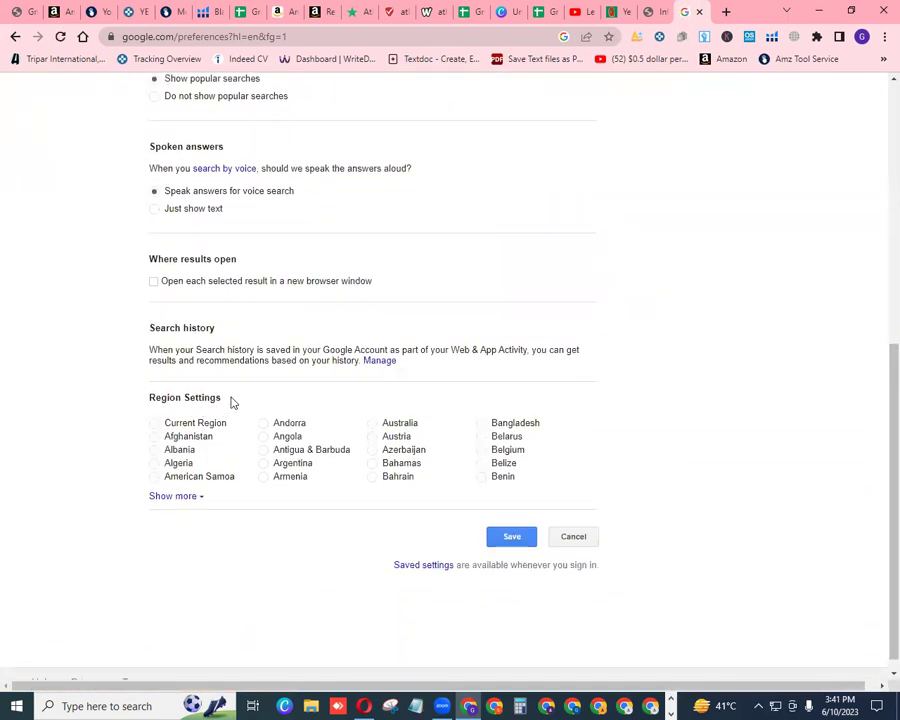
{"action": "left_click", "coordinate": [198, 496]}
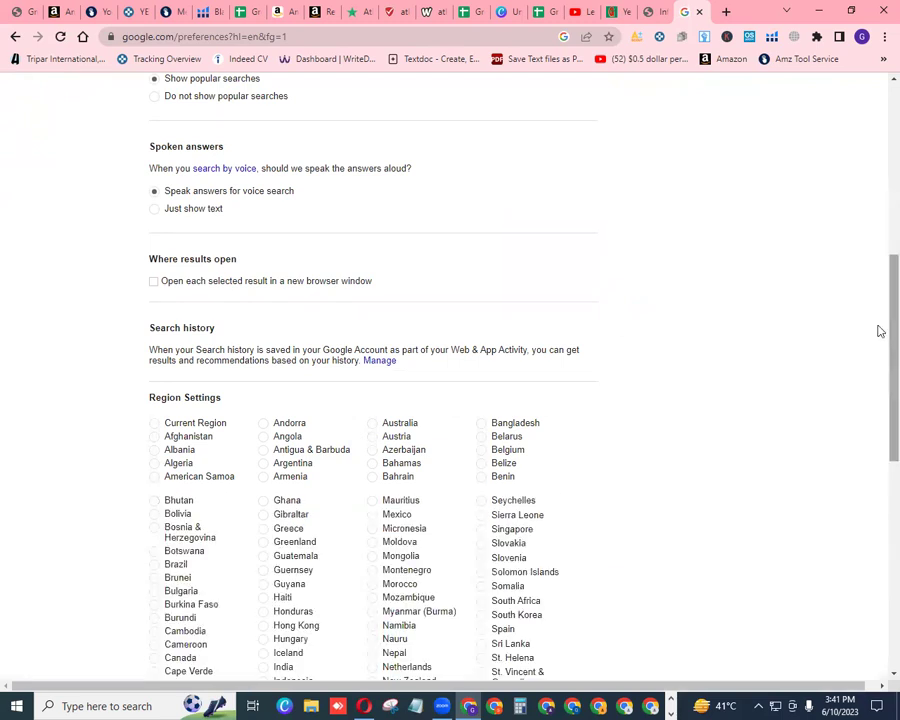
{"action": "scroll", "coordinate": [878, 361], "scroll_direction": "down", "scroll_amount": 5}
{"action": "scroll", "coordinate": [879, 504], "scroll_direction": "down", "scroll_amount": 2}
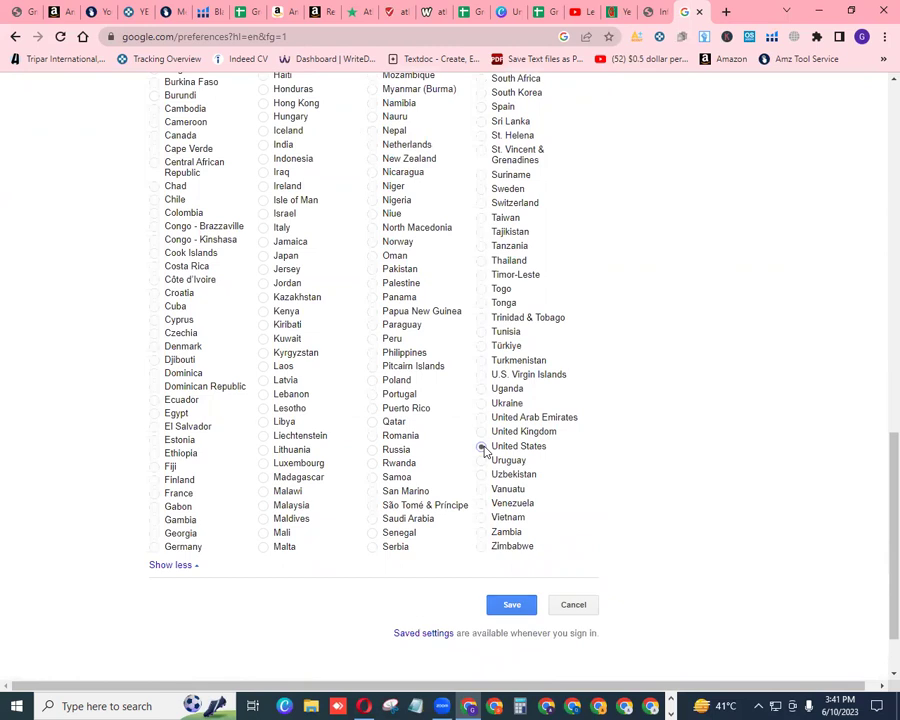
{"action": "left_click", "coordinate": [515, 604]}
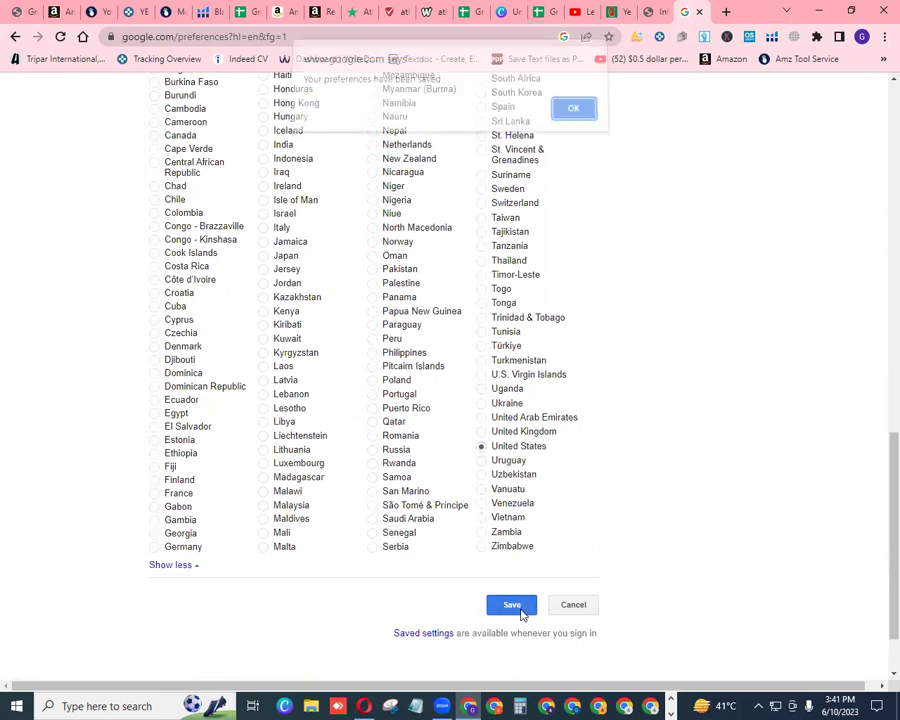
{"action": "left_click", "coordinate": [574, 117]}
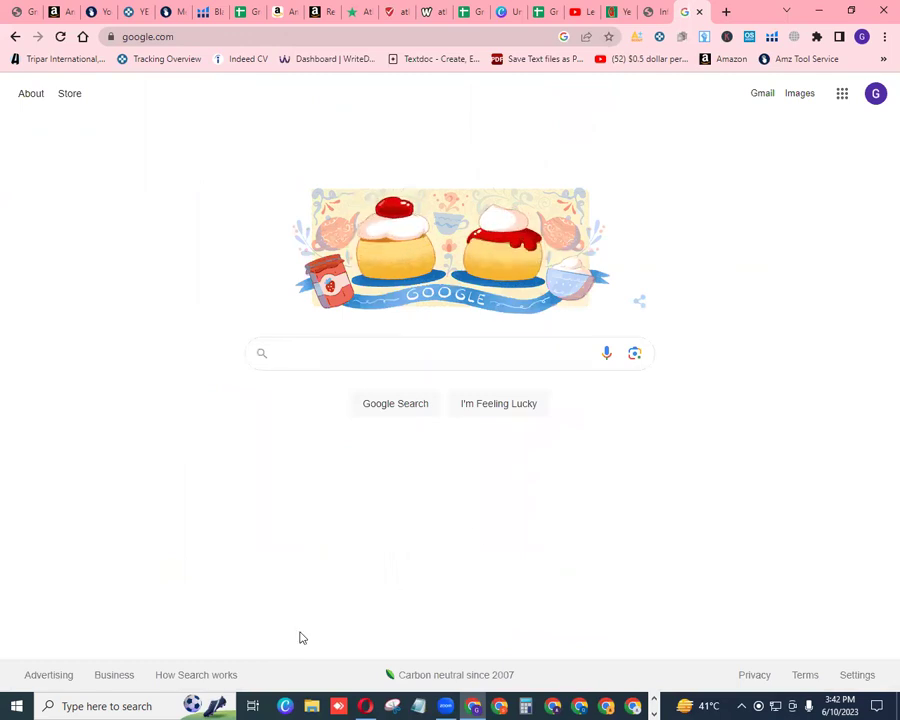
Copy the brand name 'Ball' from cell D30 of the Sample Sheet and return to the Google tab
{"action": "left_click", "coordinate": [470, 18]}
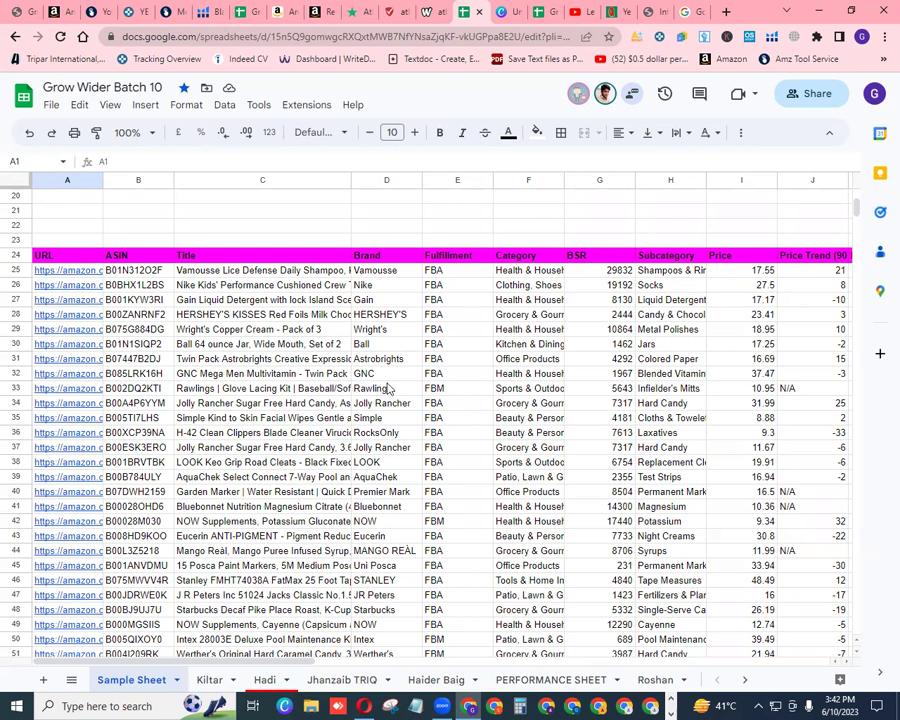
{"action": "left_click", "coordinate": [390, 344]}
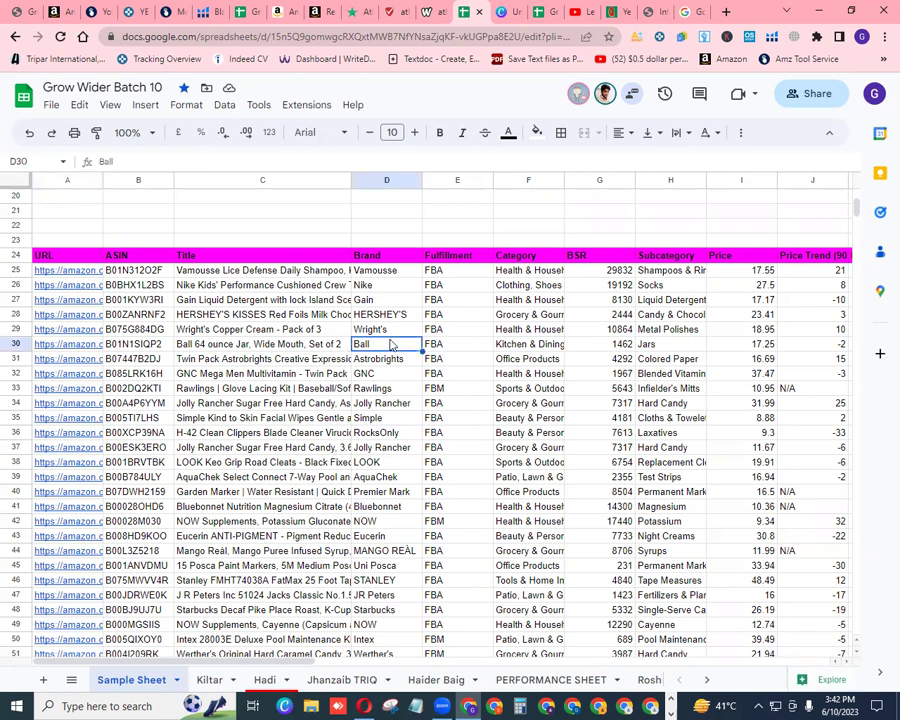
{"action": "key", "text": "ctrl+c"}
{"action": "left_click", "coordinate": [697, 14]}
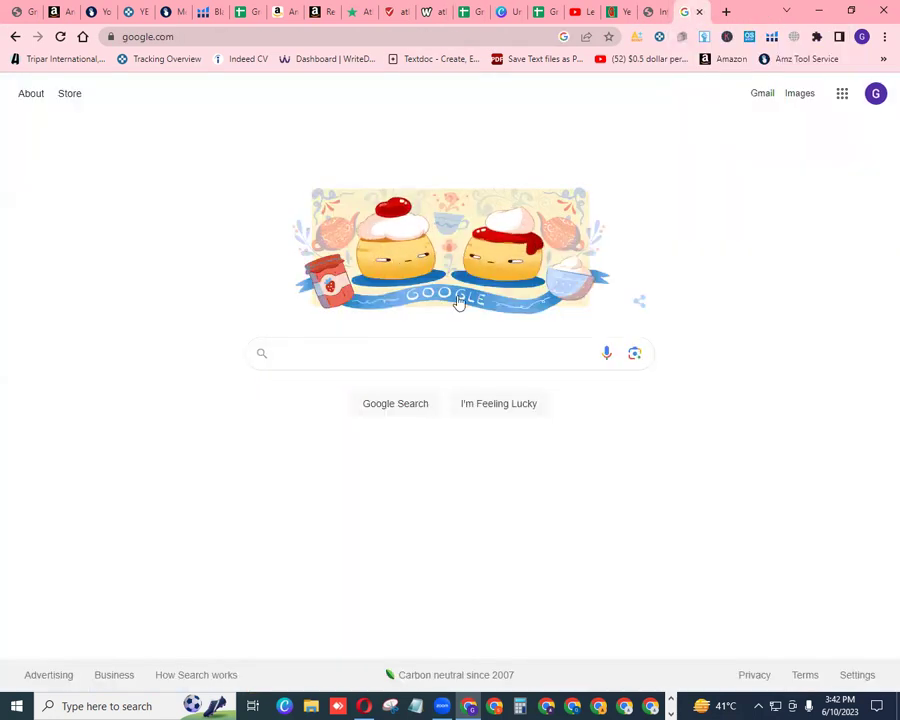
Search Google for 'Ball in usa' by adding ' in usa' to the pasted 'Ball'
{"action": "right_click", "coordinate": [393, 359]}
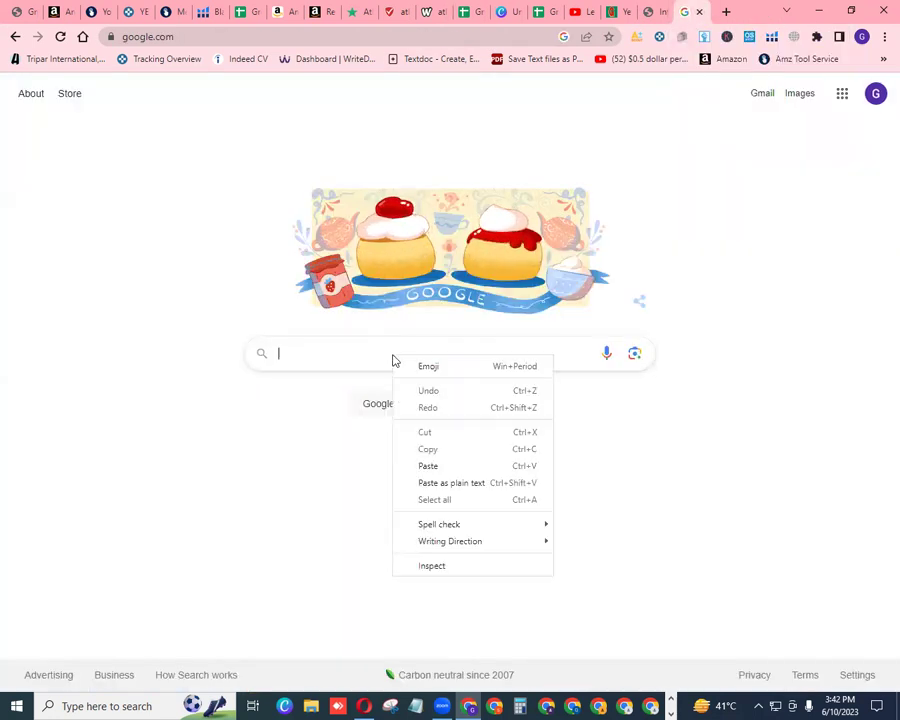
{"action": "left_click", "coordinate": [430, 466]}
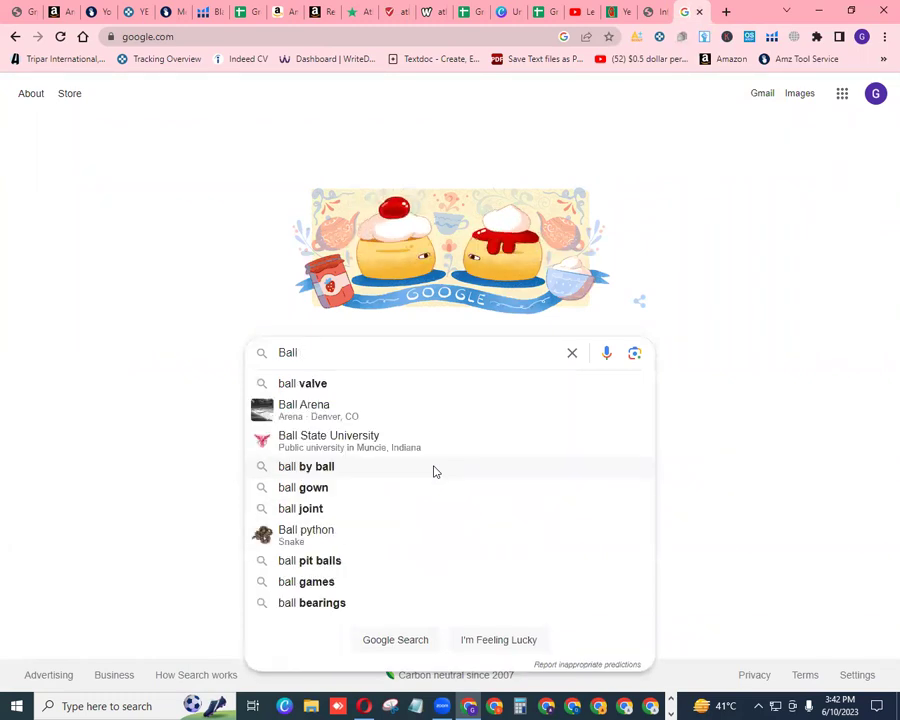
{"action": "type", "text": "in usa"}
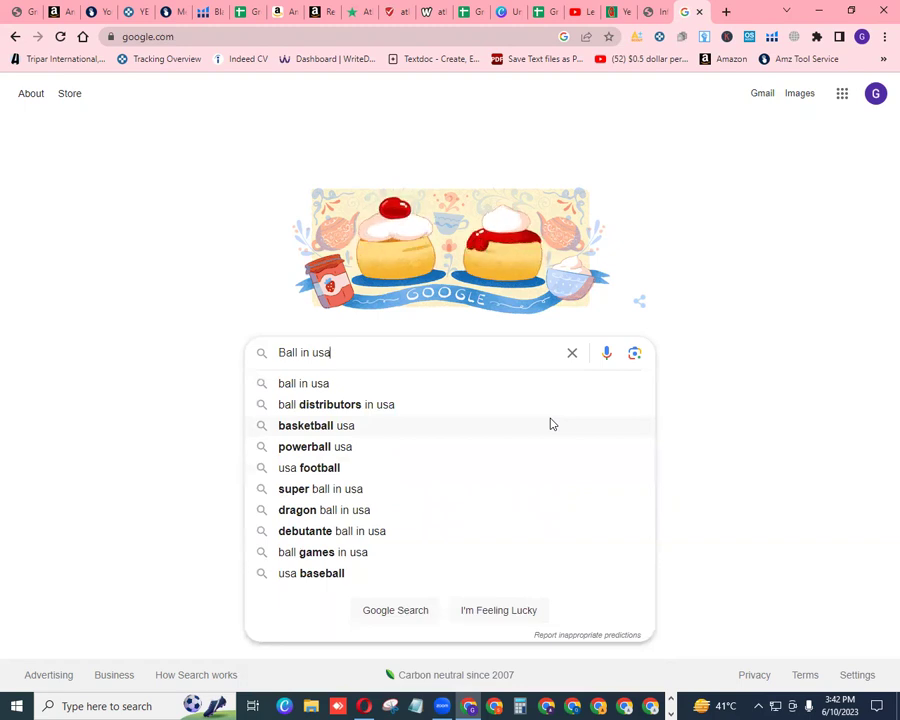
{"action": "key", "text": "Return"}
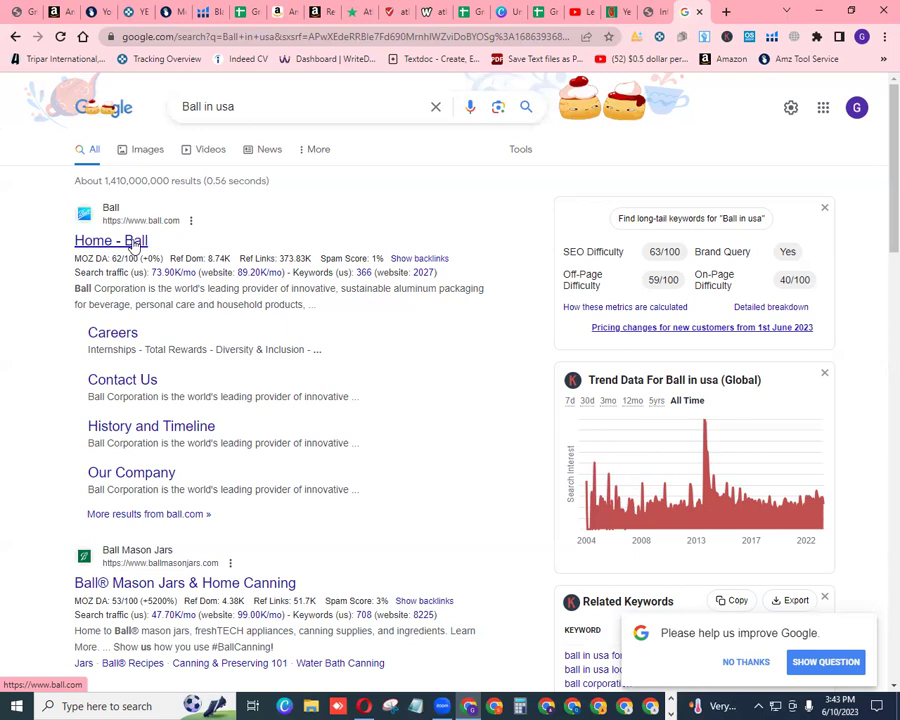
Open the 'Home - Ball' result in a new tab and dismiss its cookie consent notice
{"action": "right_click", "coordinate": [133, 246]}
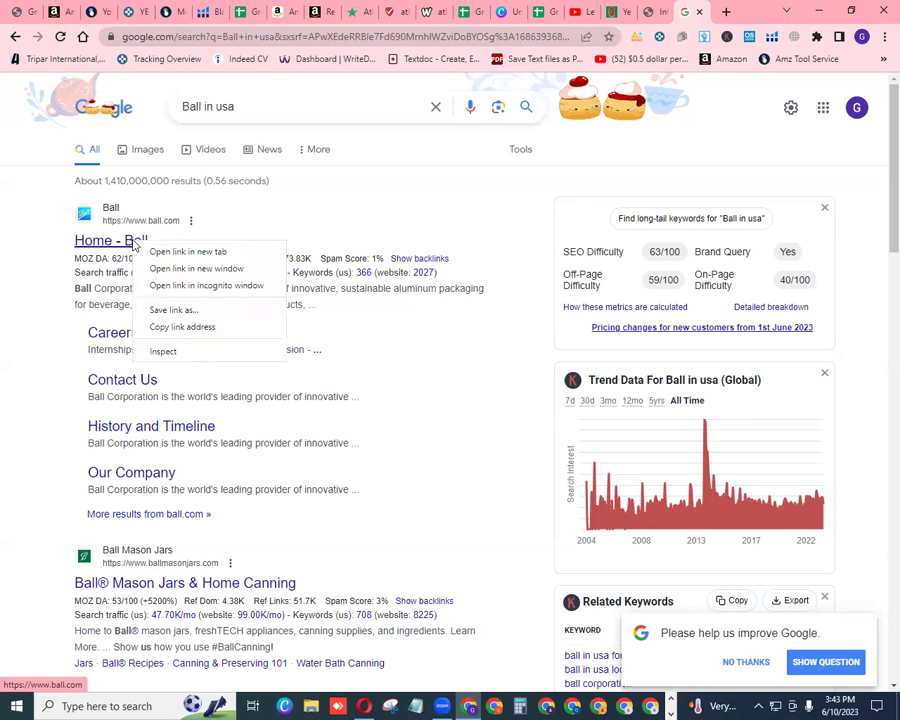
{"action": "left_click", "coordinate": [164, 251]}
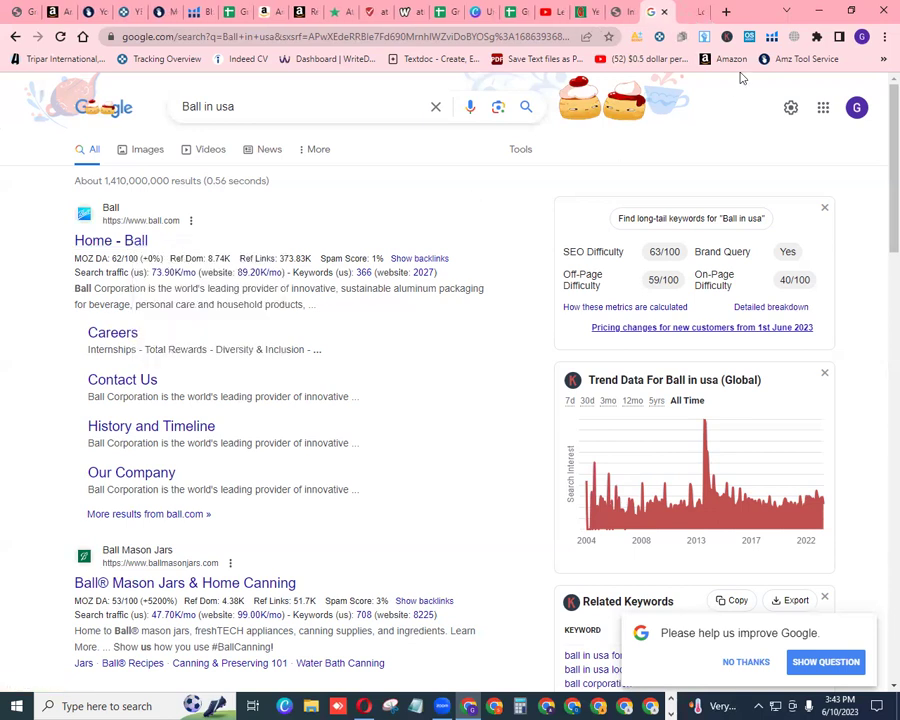
{"action": "left_click", "coordinate": [690, 14]}
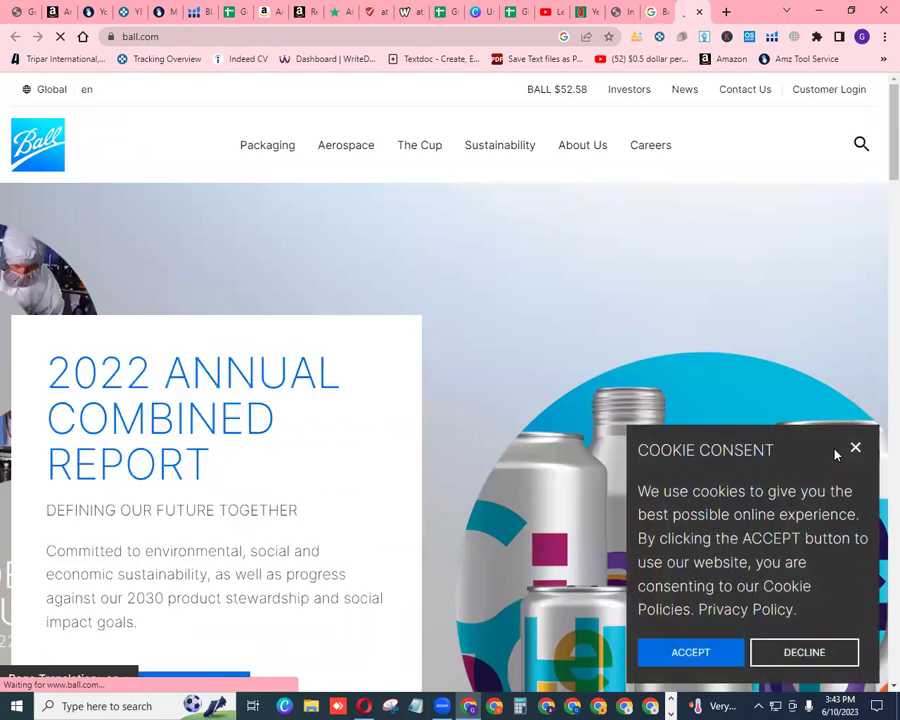
{"action": "left_click", "coordinate": [856, 450]}
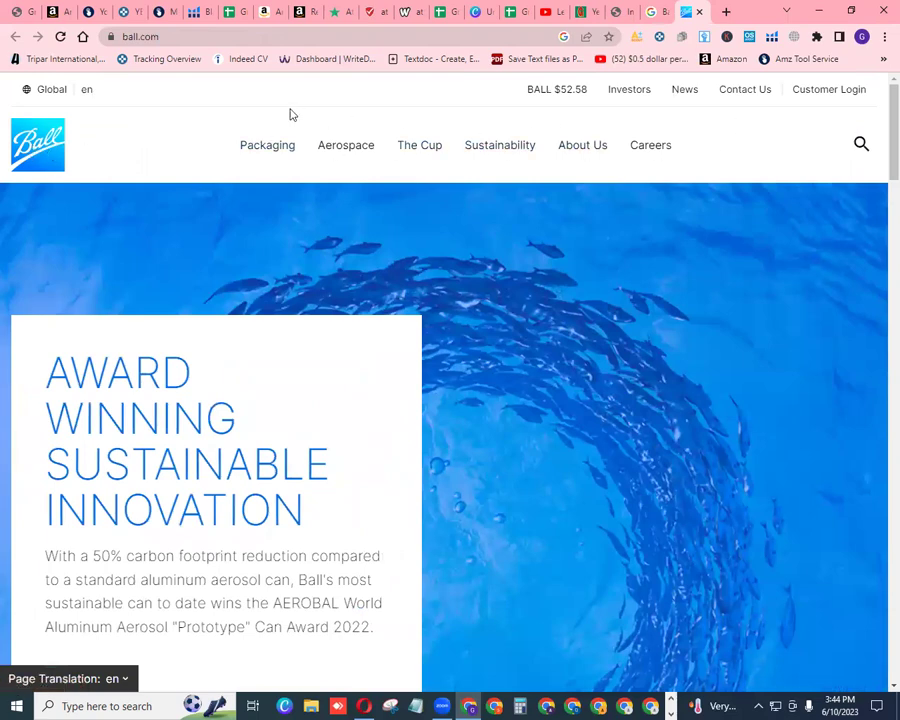
{"action": "scroll", "coordinate": [878, 266], "scroll_direction": "down", "scroll_amount": 3}
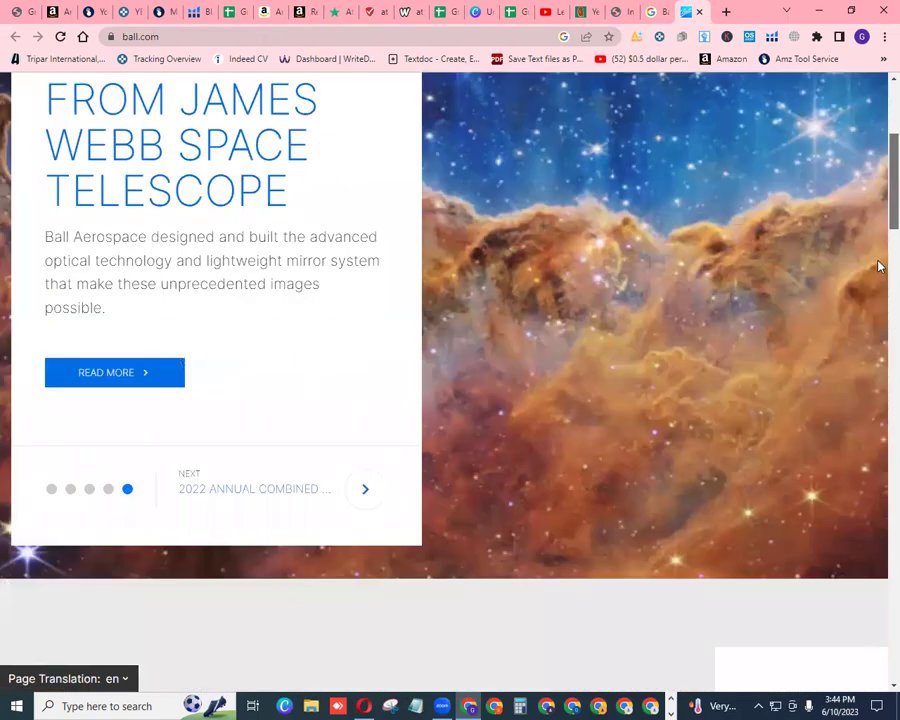
{"action": "scroll", "coordinate": [878, 266], "scroll_direction": "down", "scroll_amount": 15}
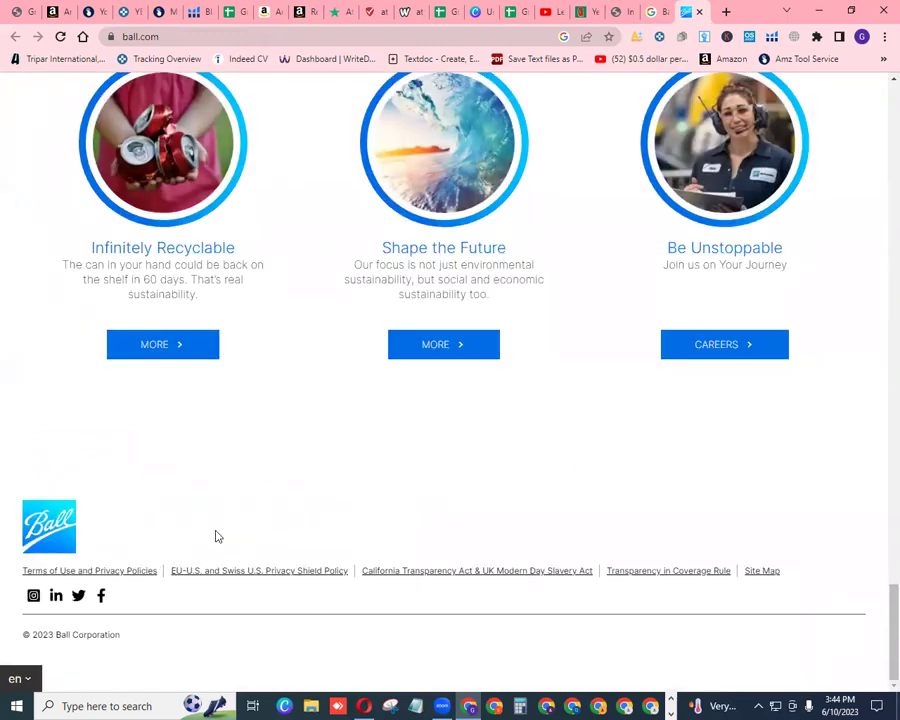
{"action": "scroll", "coordinate": [878, 550], "scroll_direction": "up", "scroll_amount": 10}
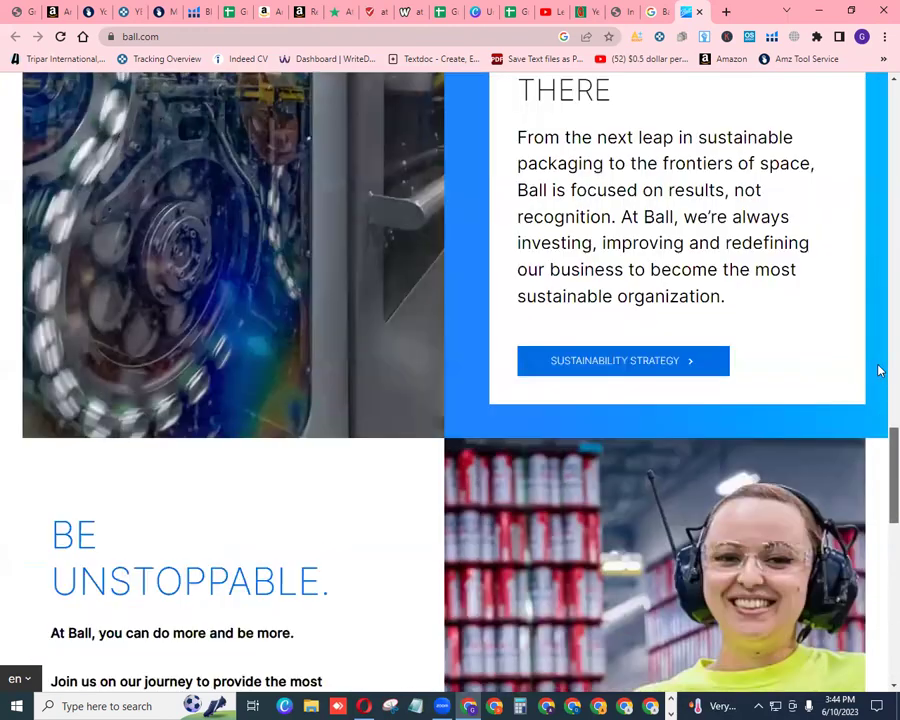
{"action": "scroll", "coordinate": [878, 370], "scroll_direction": "up", "scroll_amount": 10}
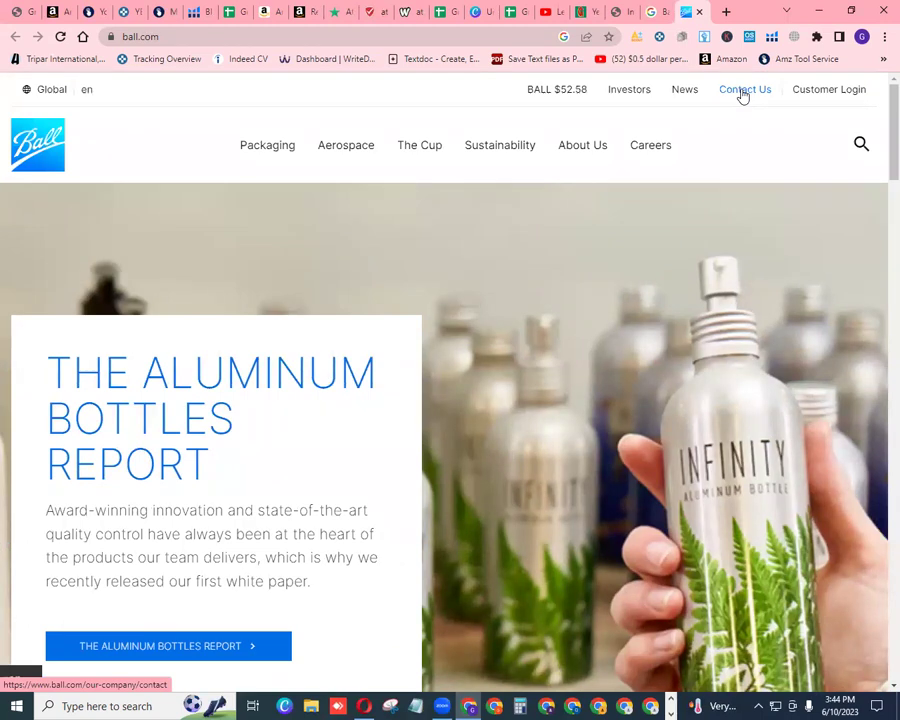
Open Ball's Contact Us page and look through its inquiry sections
{"action": "left_click", "coordinate": [743, 95]}
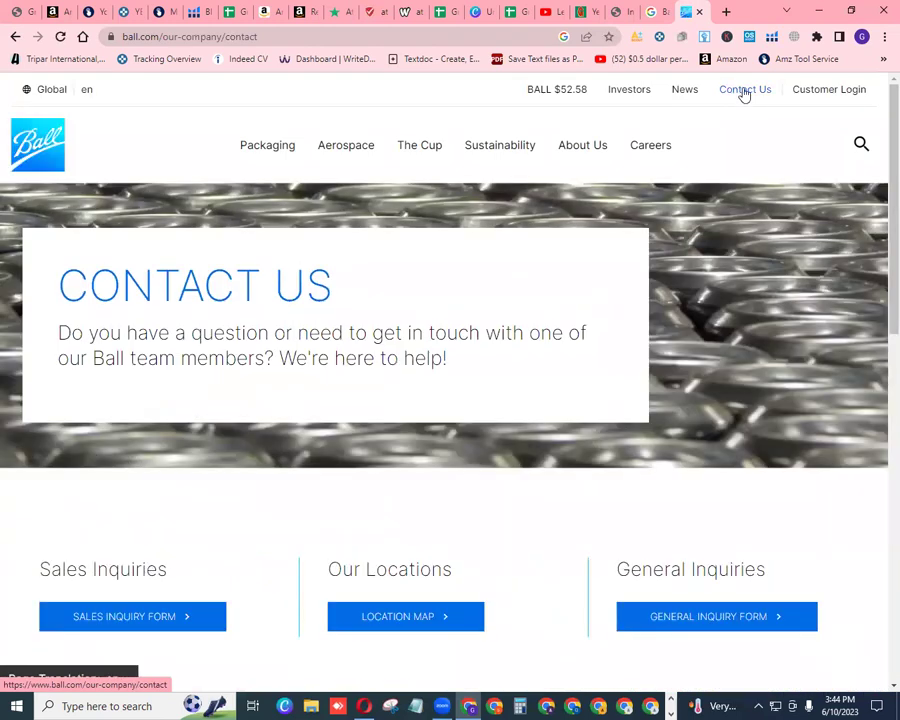
{"action": "scroll", "coordinate": [879, 287], "scroll_direction": "down", "scroll_amount": 4}
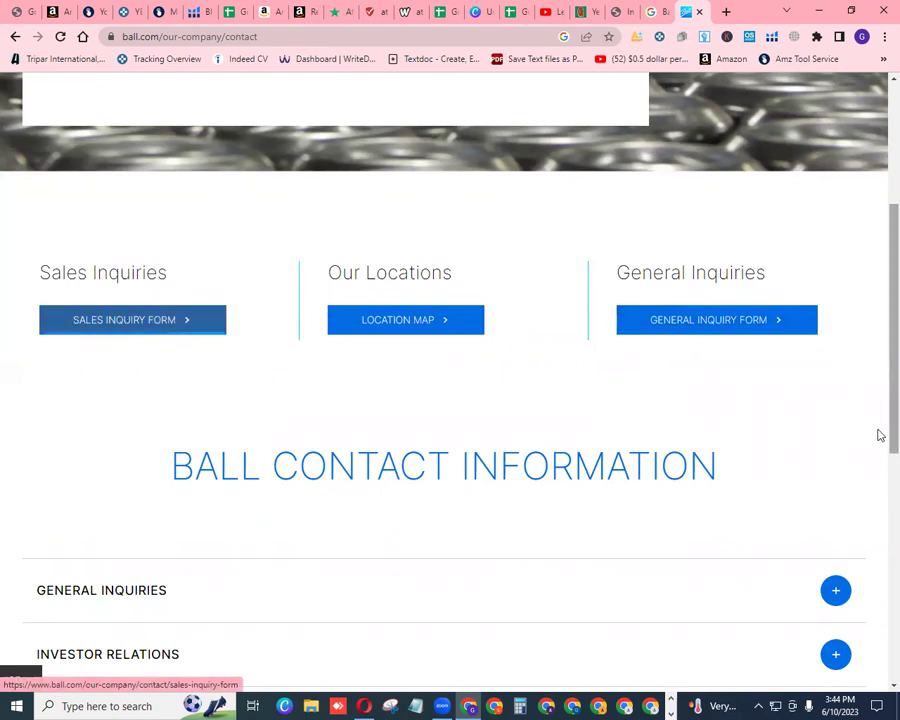
{"action": "scroll", "coordinate": [879, 438], "scroll_direction": "down", "scroll_amount": 2}
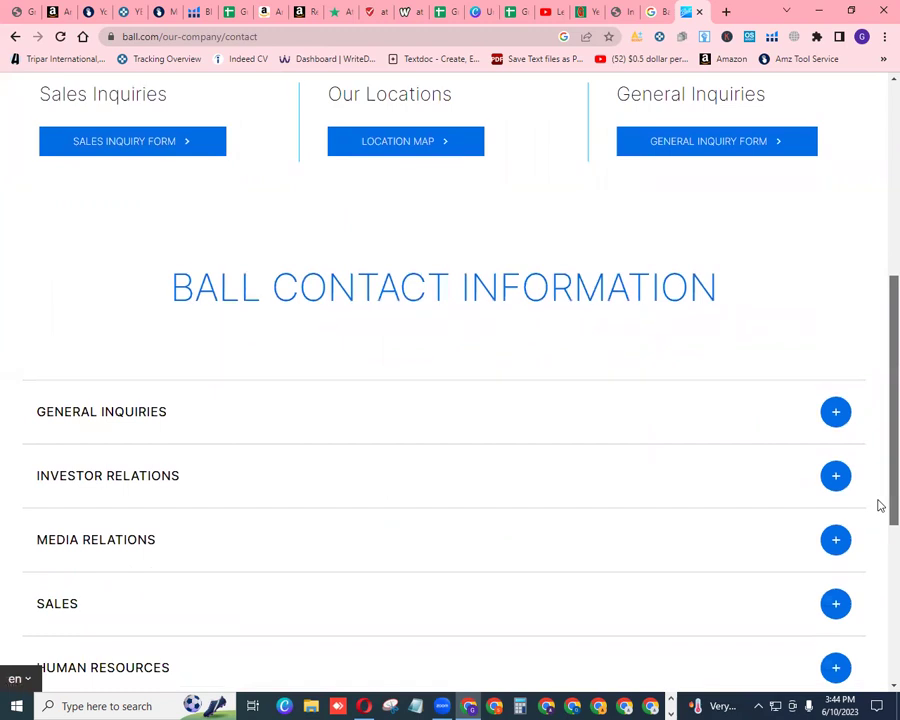
{"action": "scroll", "coordinate": [879, 505], "scroll_direction": "down", "scroll_amount": 1}
{"action": "scroll", "coordinate": [874, 556], "scroll_direction": "down", "scroll_amount": 1}
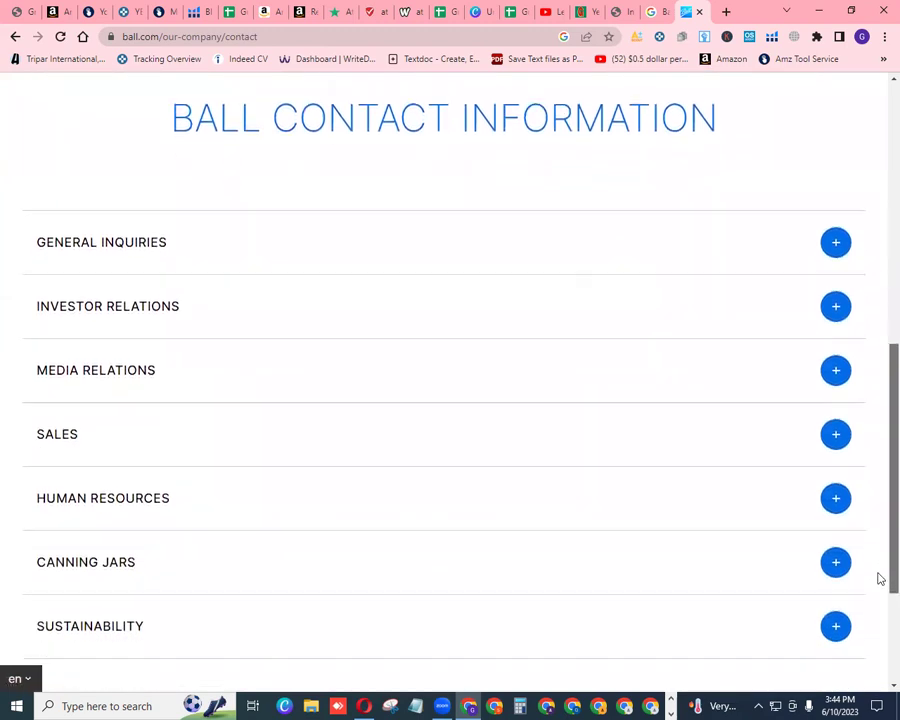
{"action": "scroll", "coordinate": [874, 598], "scroll_direction": "down", "scroll_amount": 2}
{"action": "scroll", "coordinate": [877, 560], "scroll_direction": "up", "scroll_amount": 2}
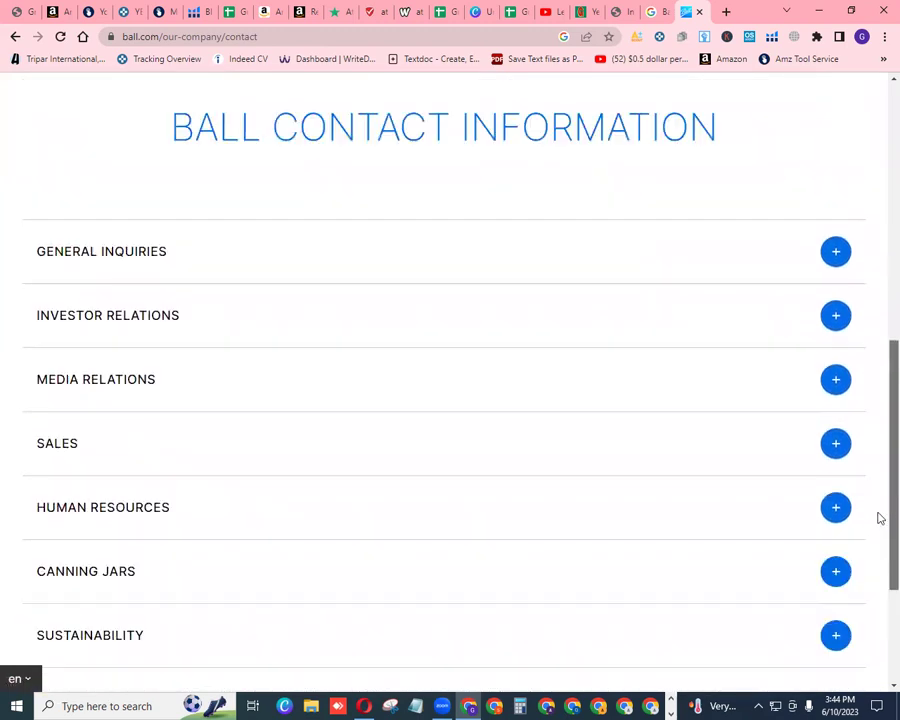
{"action": "scroll", "coordinate": [879, 518], "scroll_direction": "up", "scroll_amount": 3}
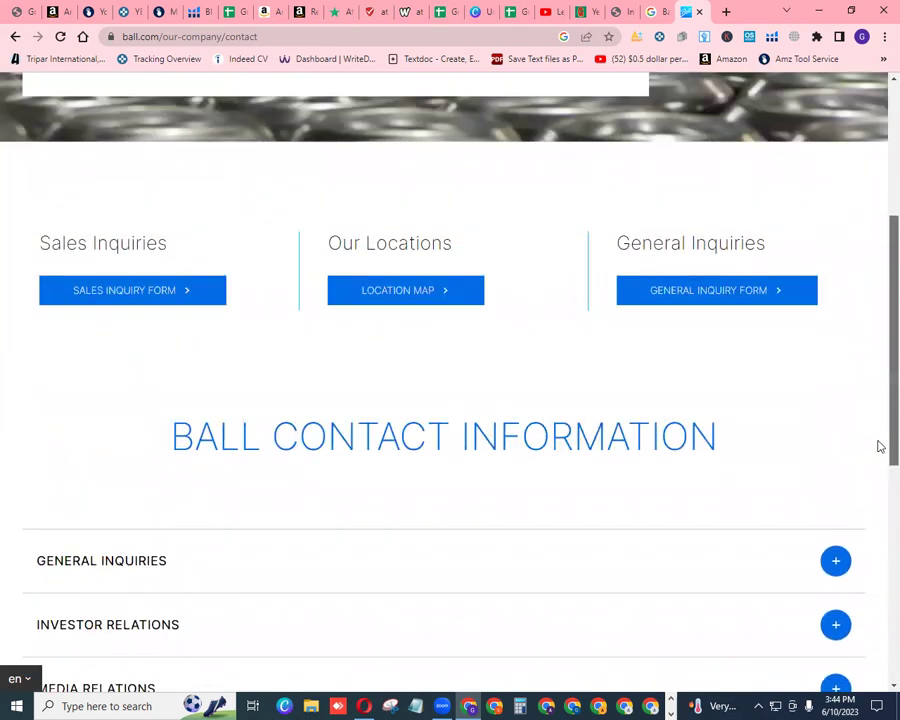
Open the Sales Inquiry Form and show its Area Of Interest options
{"action": "left_click", "coordinate": [150, 293]}
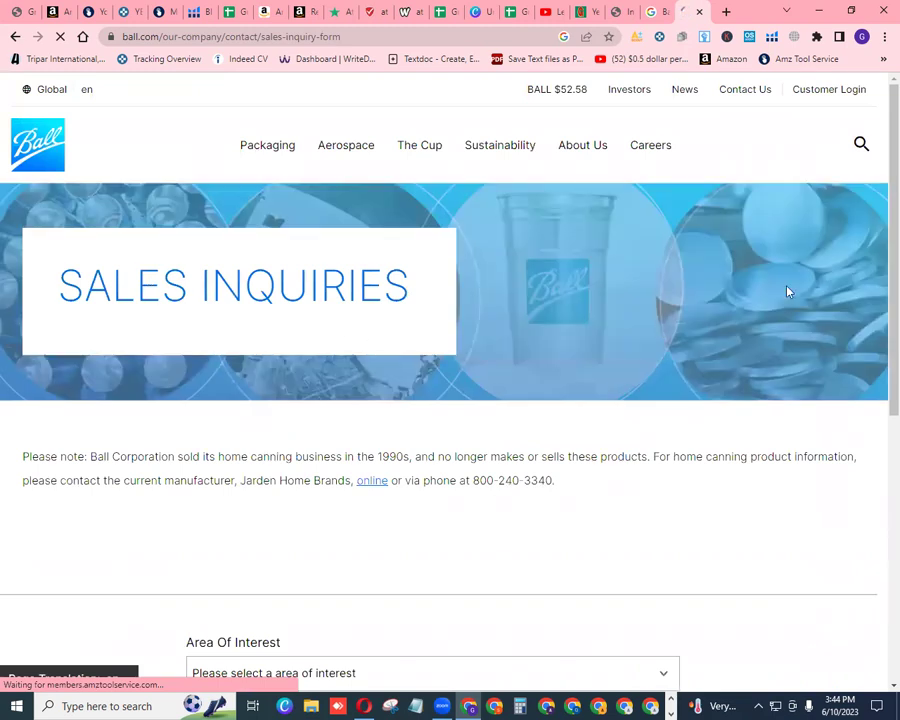
{"action": "scroll", "coordinate": [879, 371], "scroll_direction": "down", "scroll_amount": 2}
{"action": "scroll", "coordinate": [876, 420], "scroll_direction": "down", "scroll_amount": 3}
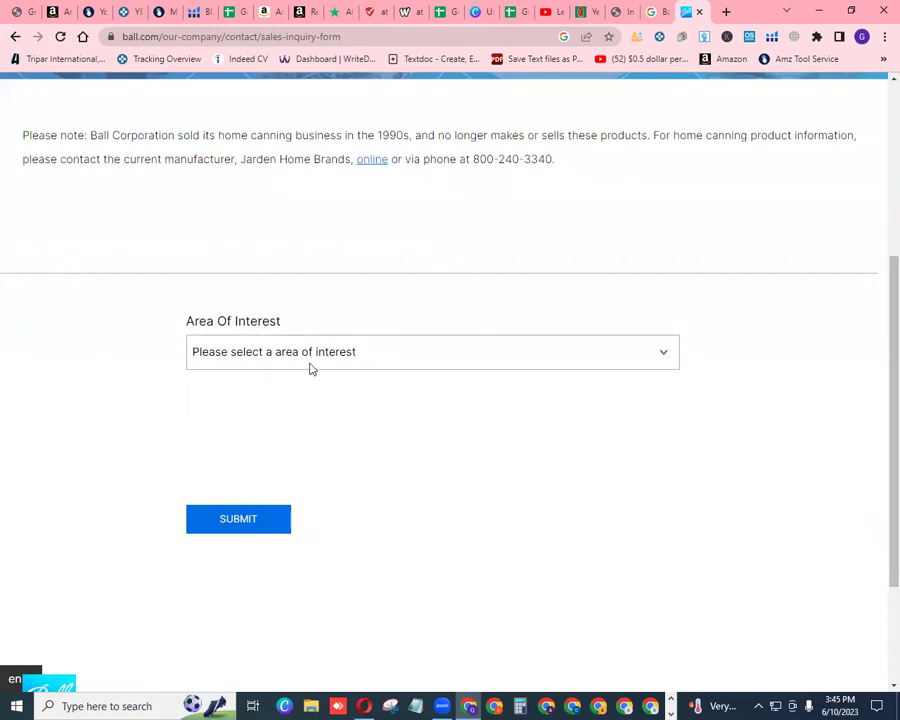
{"action": "left_click", "coordinate": [664, 354]}
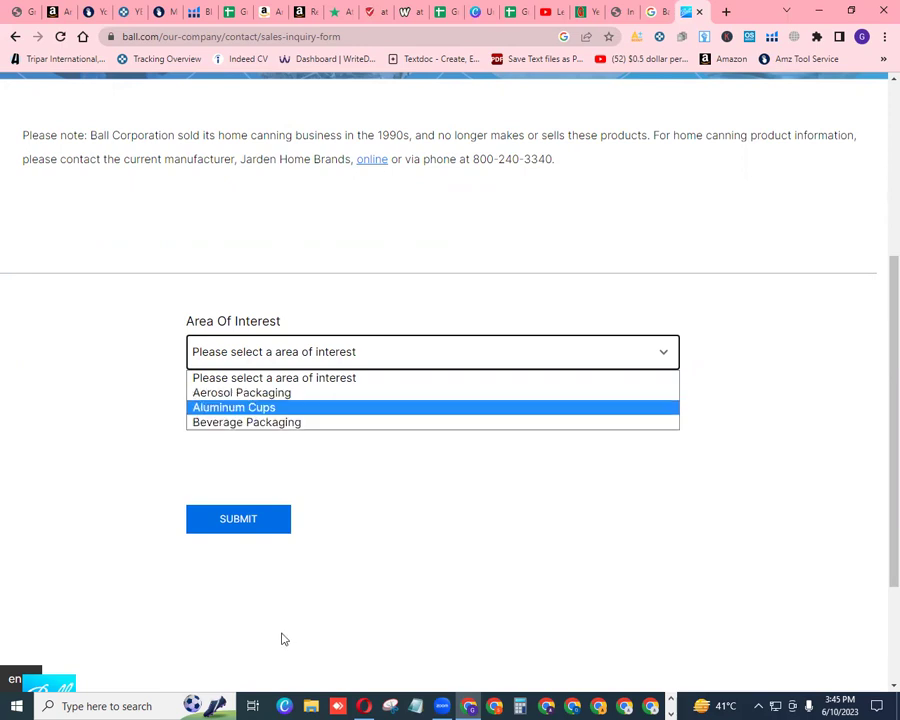
Glance at the Batch 10 spreadsheet and Canva design, then return to the inquiry form
{"action": "left_click", "coordinate": [455, 16]}
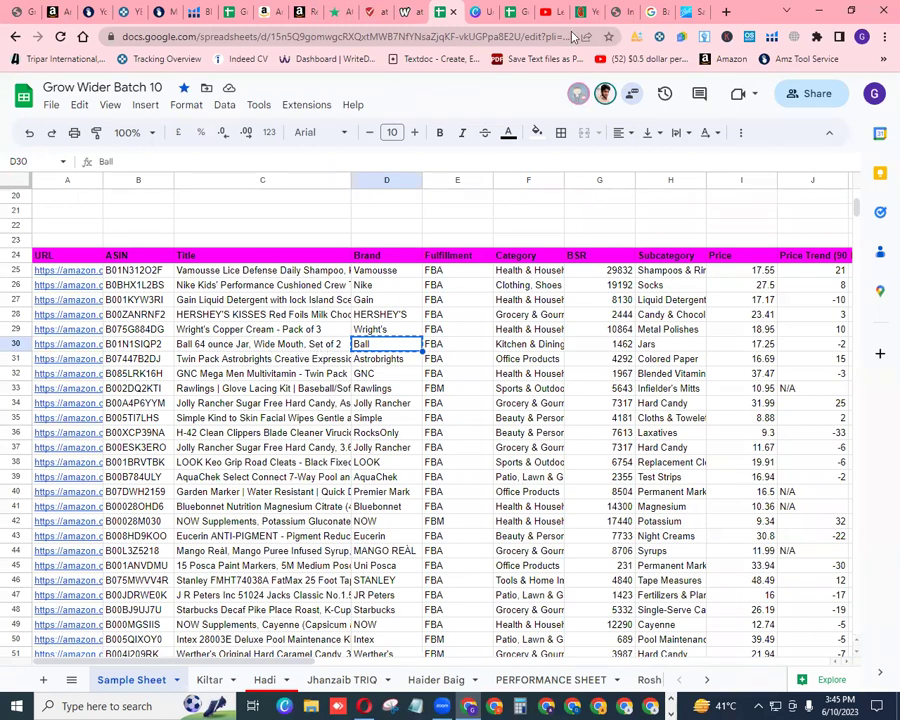
{"action": "left_click", "coordinate": [495, 14]}
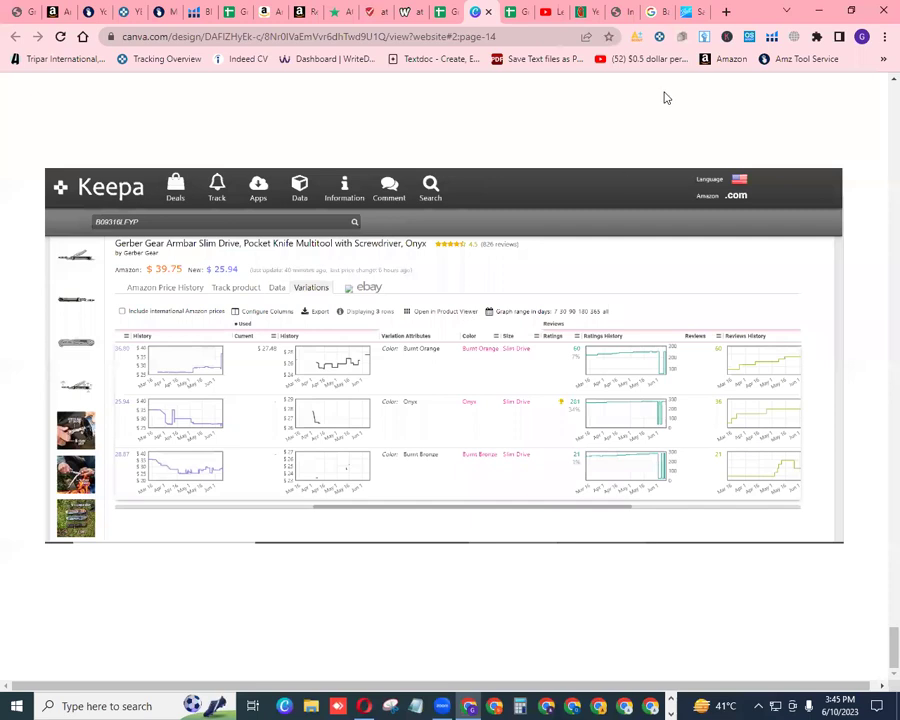
{"action": "left_click", "coordinate": [690, 12]}
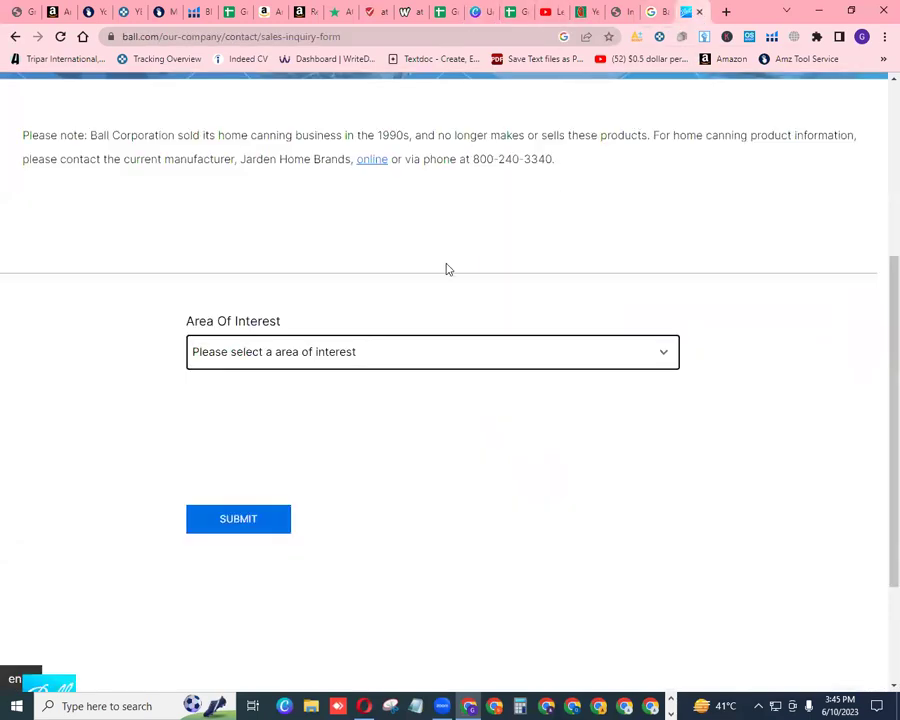
Choose Aerosol Packaging as area of interest and North & Central America as region
{"action": "left_click", "coordinate": [664, 355]}
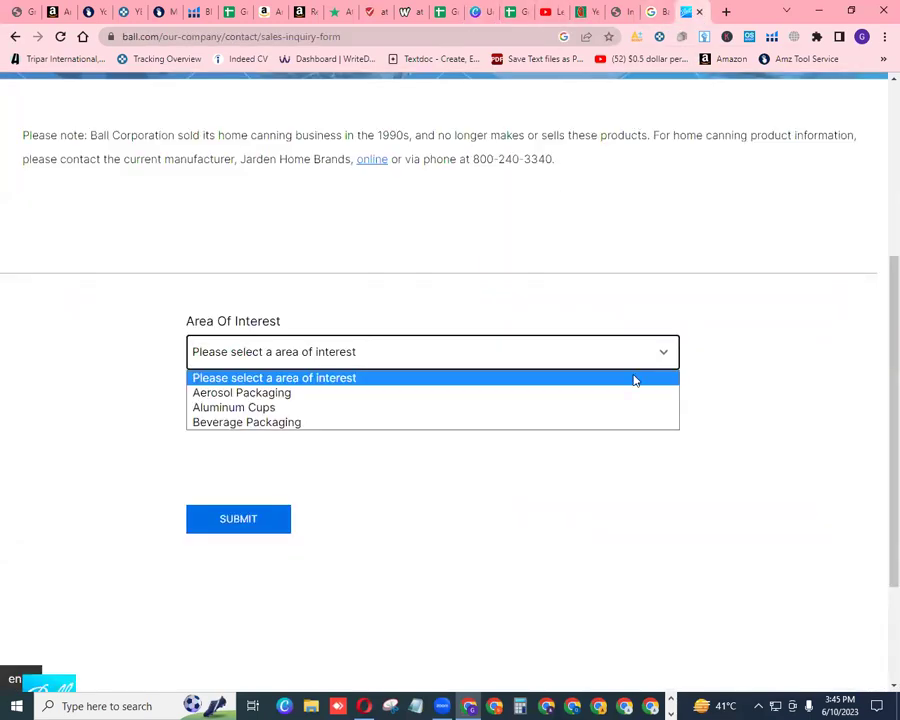
{"action": "left_click", "coordinate": [440, 393]}
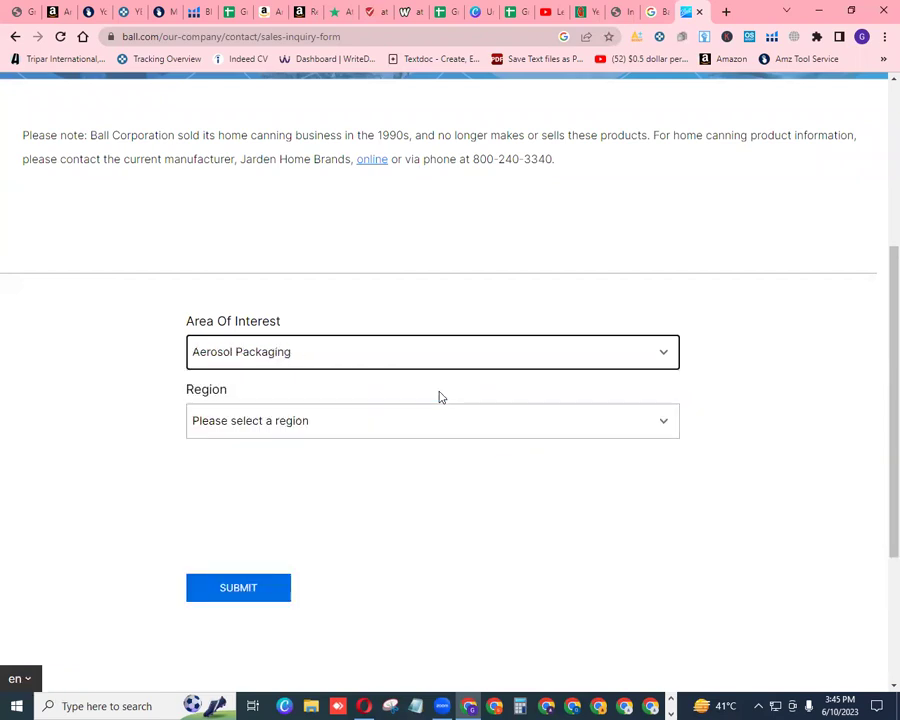
{"action": "left_click", "coordinate": [666, 423]}
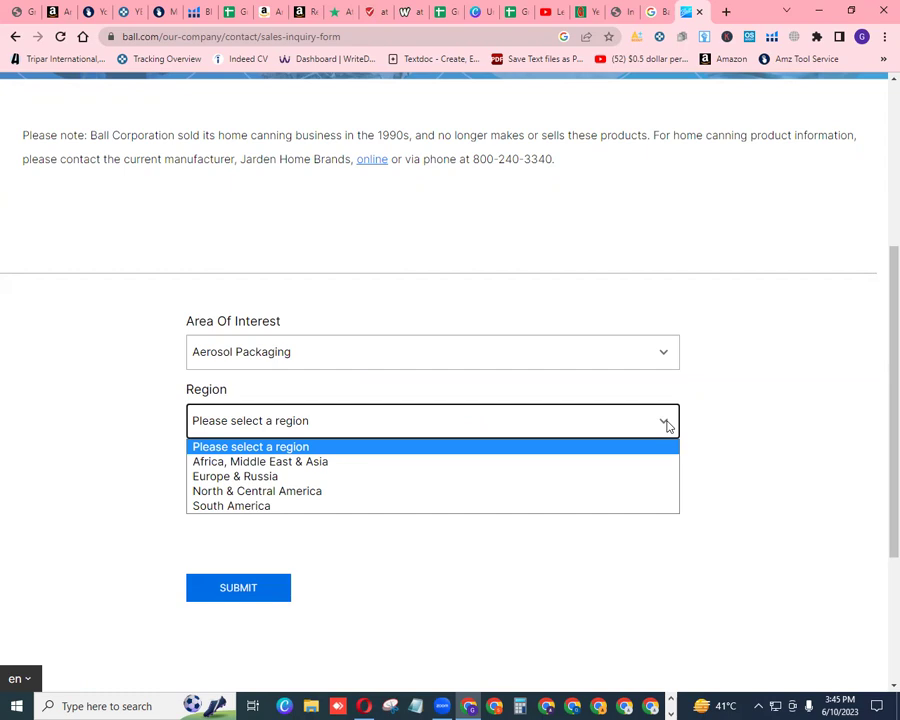
{"action": "left_click", "coordinate": [608, 494]}
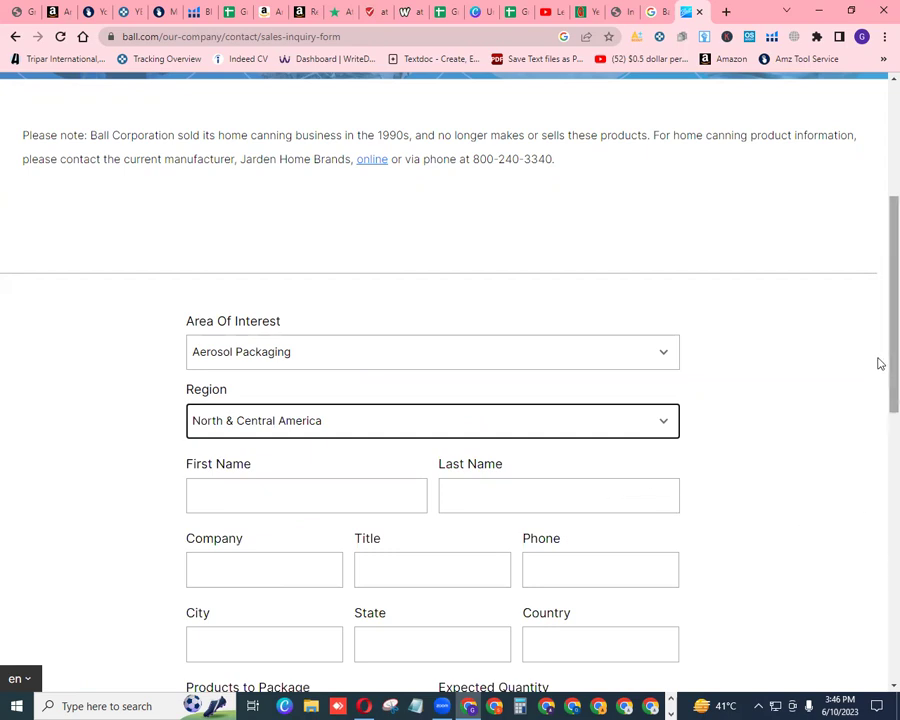
{"action": "scroll", "coordinate": [880, 364], "scroll_direction": "down", "scroll_amount": 3}
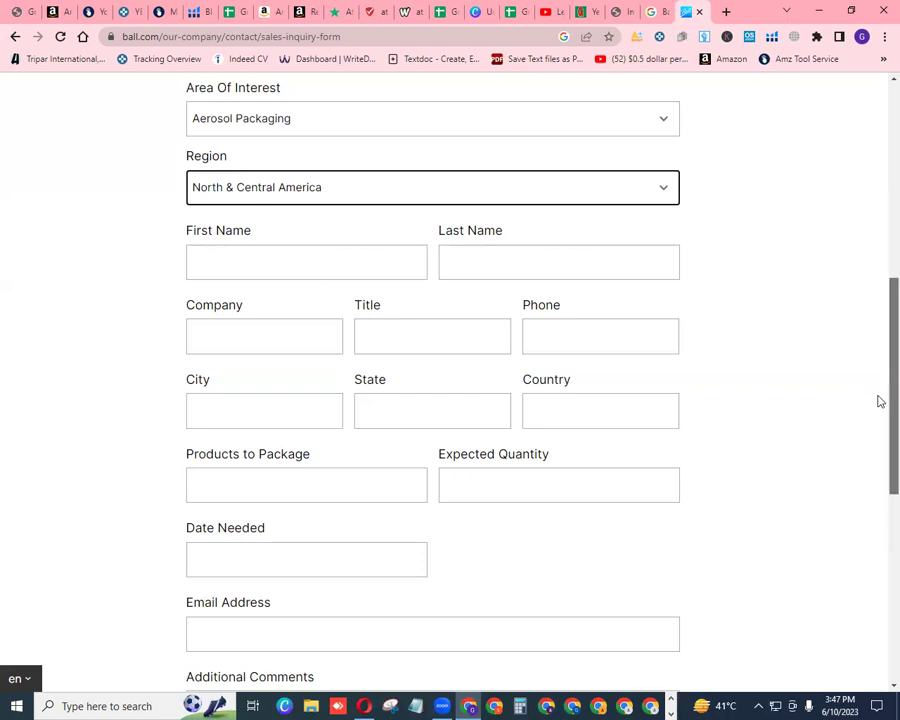
{"action": "scroll", "coordinate": [878, 400], "scroll_direction": "down", "scroll_amount": 2}
{"action": "scroll", "coordinate": [876, 495], "scroll_direction": "down", "scroll_amount": 2}
{"action": "scroll", "coordinate": [874, 450], "scroll_direction": "up", "scroll_amount": 3}
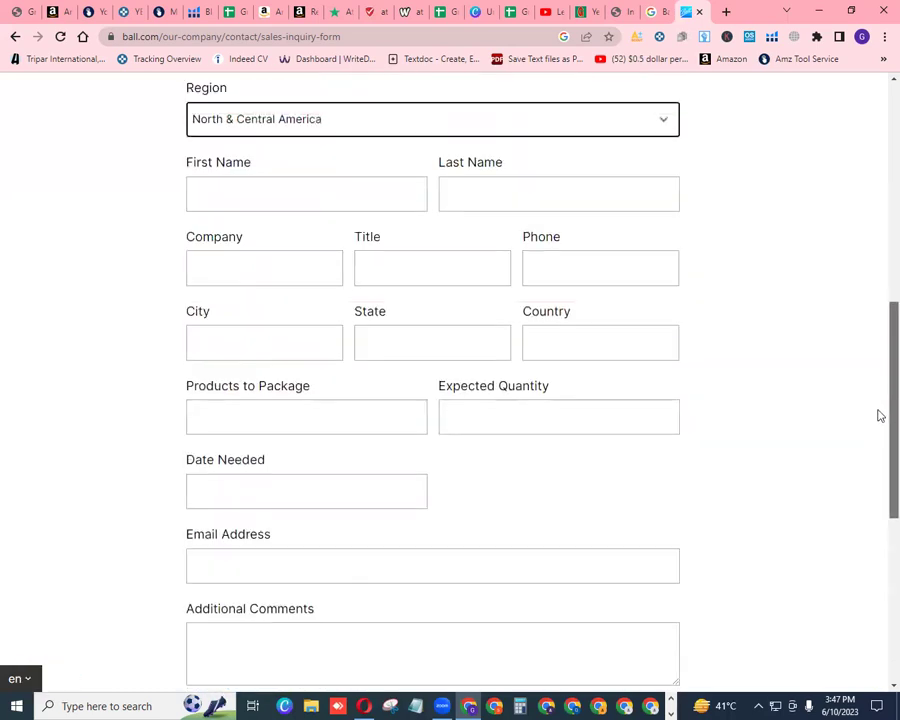
Go to the Grow Wider Batch 10 spreadsheet and show its EMAIL DRAFT sheet
{"action": "left_click", "coordinate": [446, 12]}
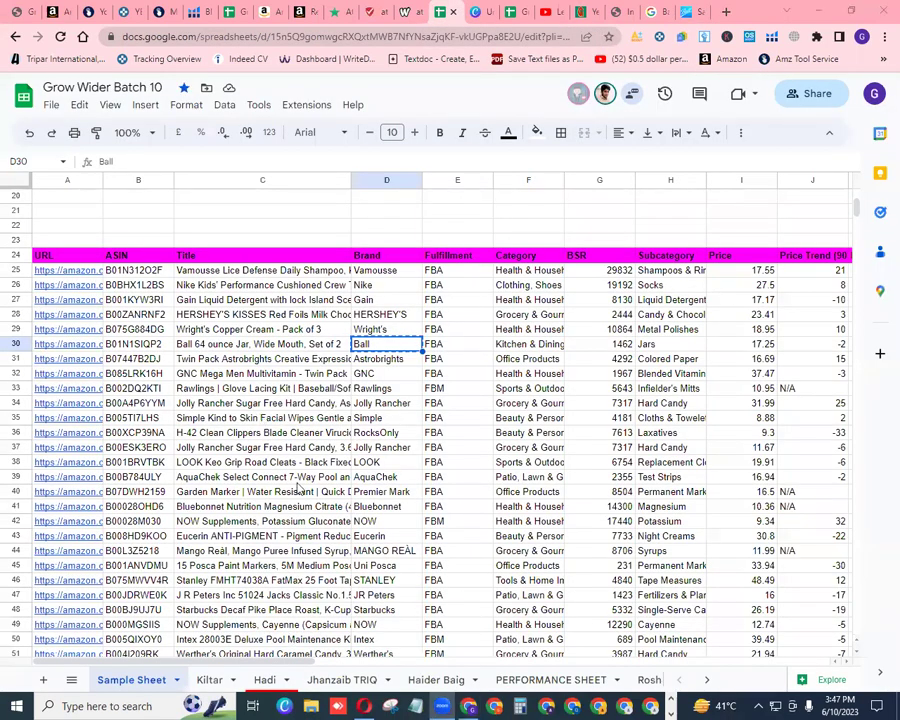
{"action": "left_click", "coordinate": [706, 684]}
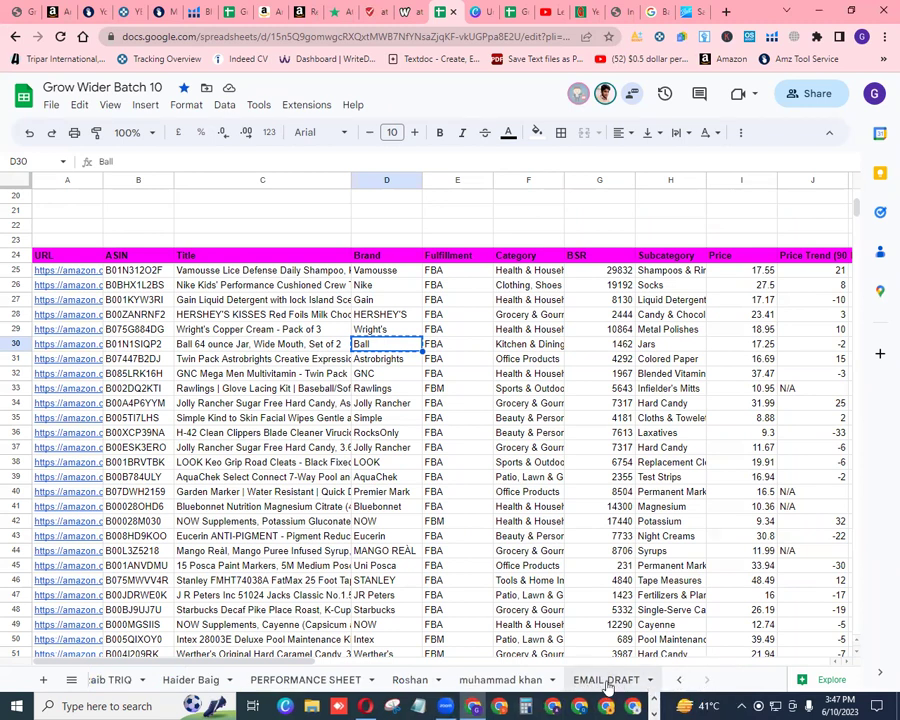
{"action": "left_click", "coordinate": [607, 680]}
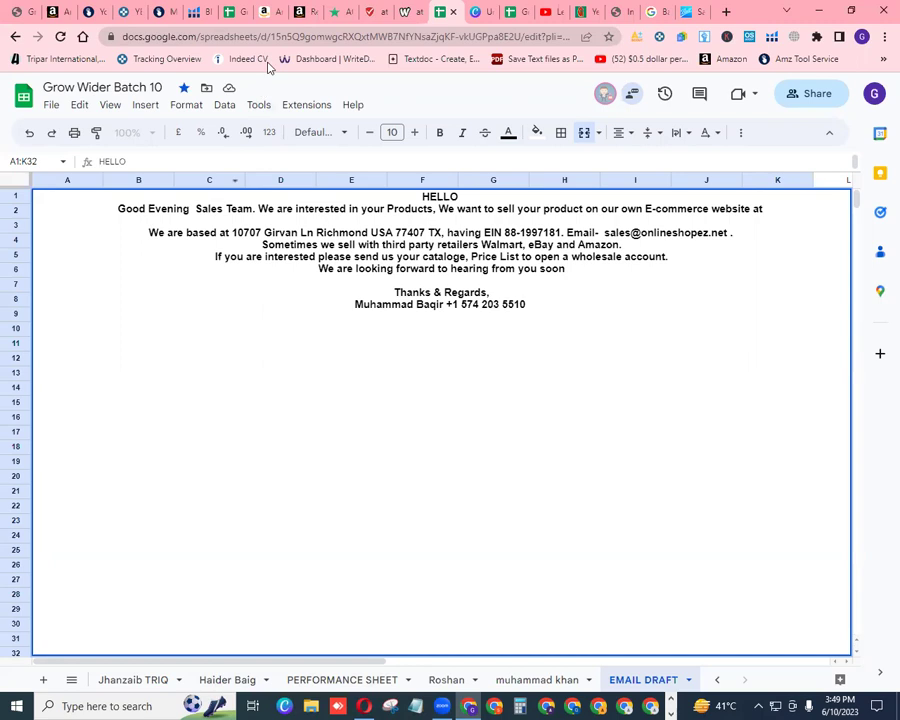
Move past the Batch 11 spreadsheet to Grow Wider Batch 9's Email Draft sheet
{"action": "left_click", "coordinate": [518, 14]}
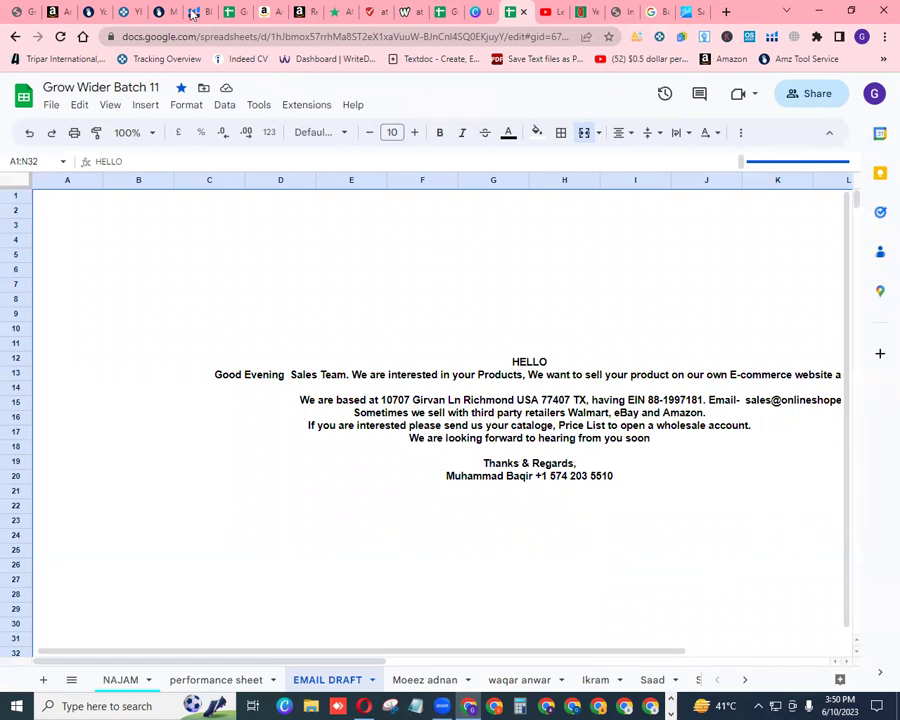
{"action": "left_click", "coordinate": [231, 12]}
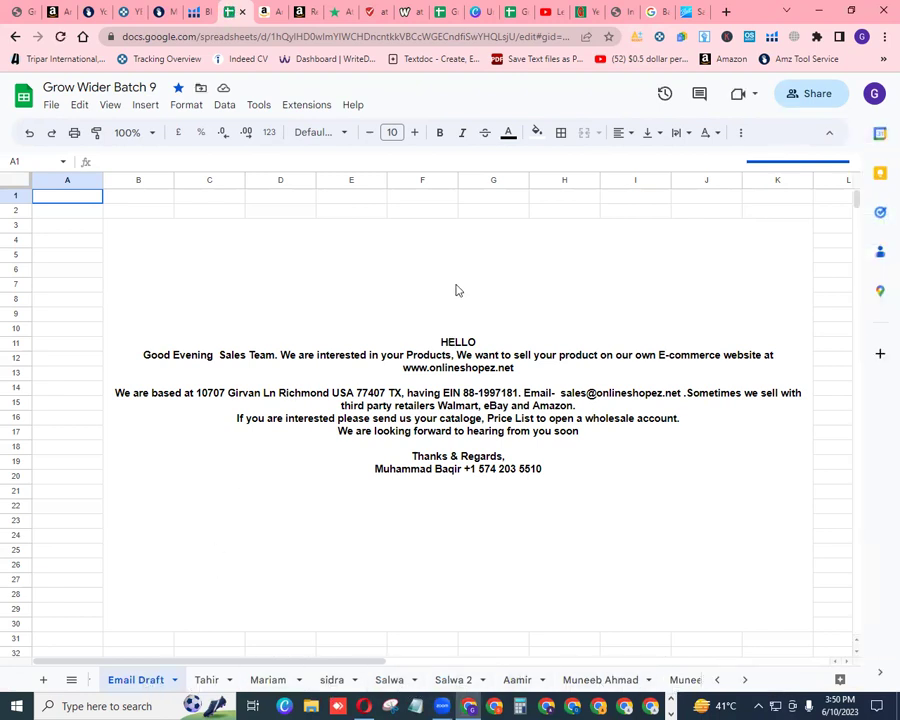
Copy the full wholesale inquiry email from Batch 9's merged cell, then go back to Batch 10
{"action": "double_click", "coordinate": [478, 380]}
{"action": "left_click_drag", "start_coordinate": [478, 380], "coordinate": [554, 351]}
{"action": "right_click", "coordinate": [498, 298]}
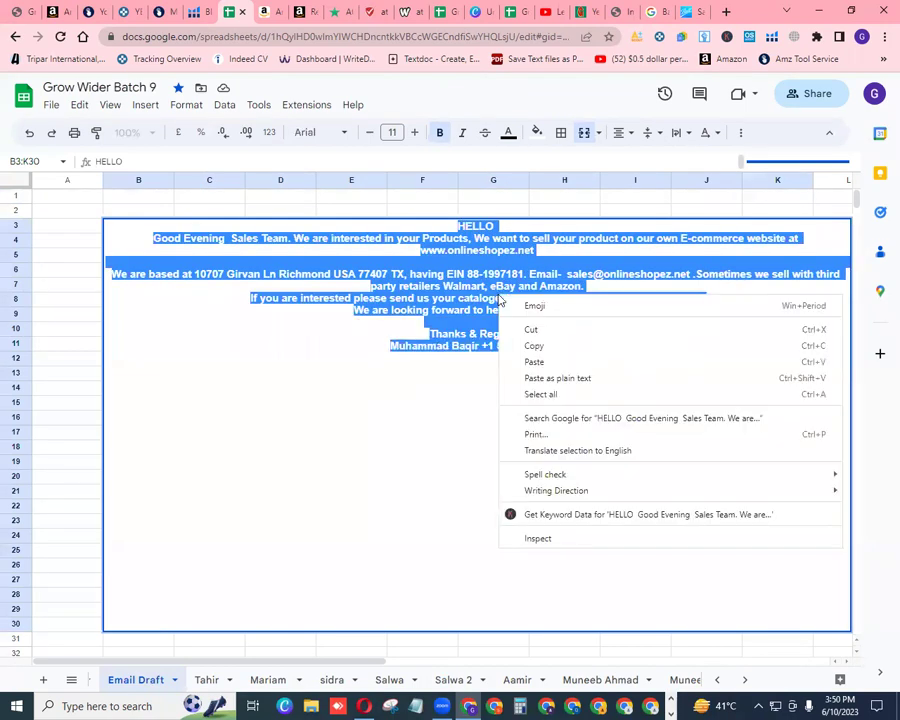
{"action": "left_click", "coordinate": [532, 345]}
{"action": "left_click", "coordinate": [476, 384]}
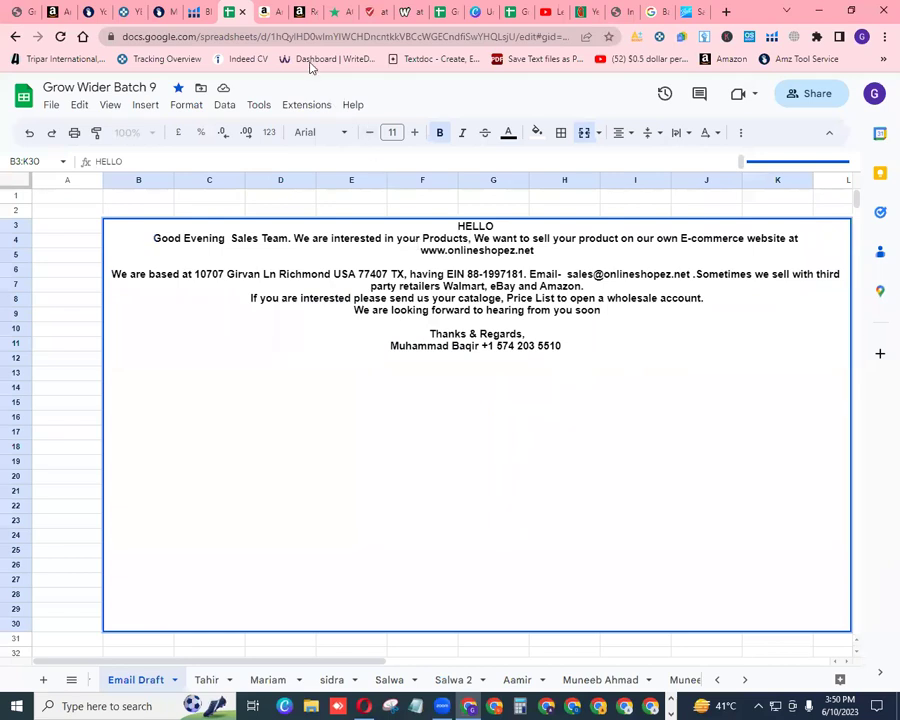
{"action": "left_click", "coordinate": [448, 15]}
Clear the old email text from Batch 10's merged cell and paste in the copied email
{"action": "left_click", "coordinate": [583, 311]}
{"action": "key", "text": "BackSpace"}
{"action": "key", "text": "BackSpace"}
{"action": "key", "text": "BackSpace"}
{"action": "key", "text": "BackSpace"}
{"action": "key", "text": "BackSpace"}
{"action": "key", "text": "BackSpace"}
{"action": "key", "text": "BackSpace"}
{"action": "key", "text": "BackSpace"}
{"action": "key", "text": "BackSpace"}
{"action": "key", "text": "BackSpace"}
{"action": "key", "text": "BackSpace"}
{"action": "key", "text": "BackSpace"}
{"action": "key", "text": "BackSpace"}
{"action": "key", "text": "BackSpace"}
{"action": "key", "text": "BackSpace"}
{"action": "key", "text": "BackSpace"}
{"action": "key", "text": "BackSpace"}
{"action": "key", "text": "BackSpace"}
{"action": "key", "text": "BackSpace"}
{"action": "key", "text": "BackSpace"}
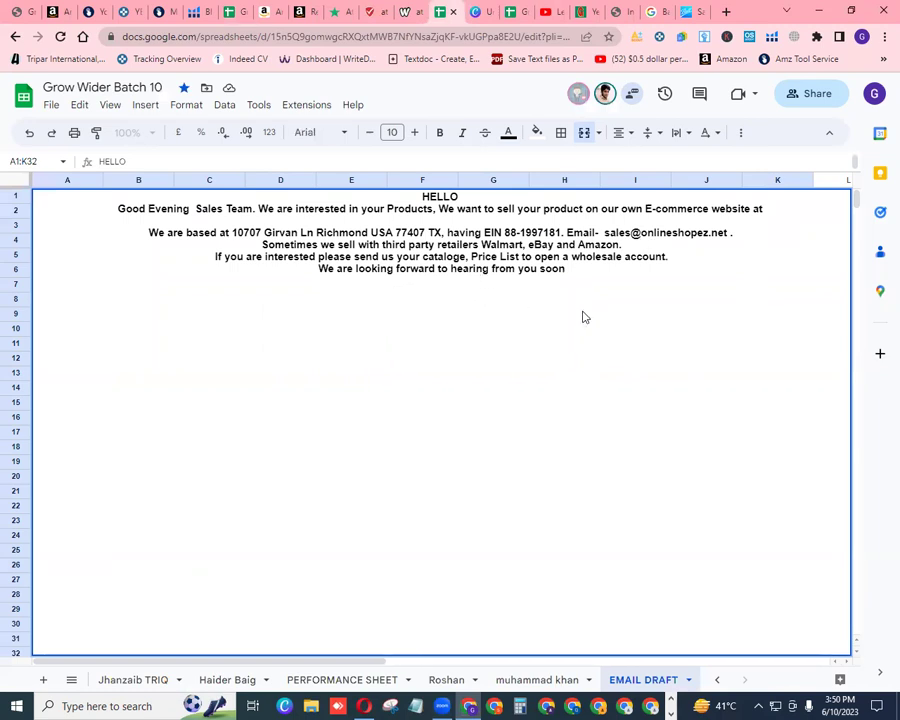
{"action": "key", "text": "BackSpace"}
{"action": "key", "text": "BackSpace"}
{"action": "key", "text": "BackSpace"}
{"action": "key", "text": "BackSpace"}
{"action": "key", "text": "BackSpace"}
{"action": "key", "text": "BackSpace"}
{"action": "key", "text": "BackSpace"}
{"action": "key", "text": "BackSpace"}
{"action": "key", "text": "BackSpace"}
{"action": "key", "text": "BackSpace"}
{"action": "key", "text": "BackSpace"}
{"action": "key", "text": "BackSpace"}
{"action": "key", "text": "BackSpace"}
{"action": "key", "text": "BackSpace"}
{"action": "key", "text": "BackSpace"}
{"action": "key", "text": "BackSpace"}
{"action": "key", "text": "BackSpace"}
{"action": "key", "text": "BackSpace"}
{"action": "key", "text": "BackSpace"}
{"action": "key", "text": "BackSpace"}
{"action": "key", "text": "BackSpace"}
{"action": "key", "text": "BackSpace"}
{"action": "key", "text": "BackSpace"}
{"action": "key", "text": "BackSpace"}
{"action": "key", "text": "BackSpace"}
{"action": "key", "text": "BackSpace"}
{"action": "key", "text": "BackSpace"}
{"action": "key", "text": "BackSpace"}
{"action": "key", "text": "BackSpace"}
{"action": "key", "text": "BackSpace"}
{"action": "key", "text": "BackSpace"}
{"action": "key", "text": "BackSpace"}
{"action": "key", "text": "BackSpace"}
{"action": "key", "text": "BackSpace"}
{"action": "key", "text": "BackSpace"}
{"action": "key", "text": "BackSpace"}
{"action": "key", "text": "BackSpace"}
{"action": "key", "text": "BackSpace"}
{"action": "key", "text": "BackSpace"}
{"action": "key", "text": "BackSpace"}
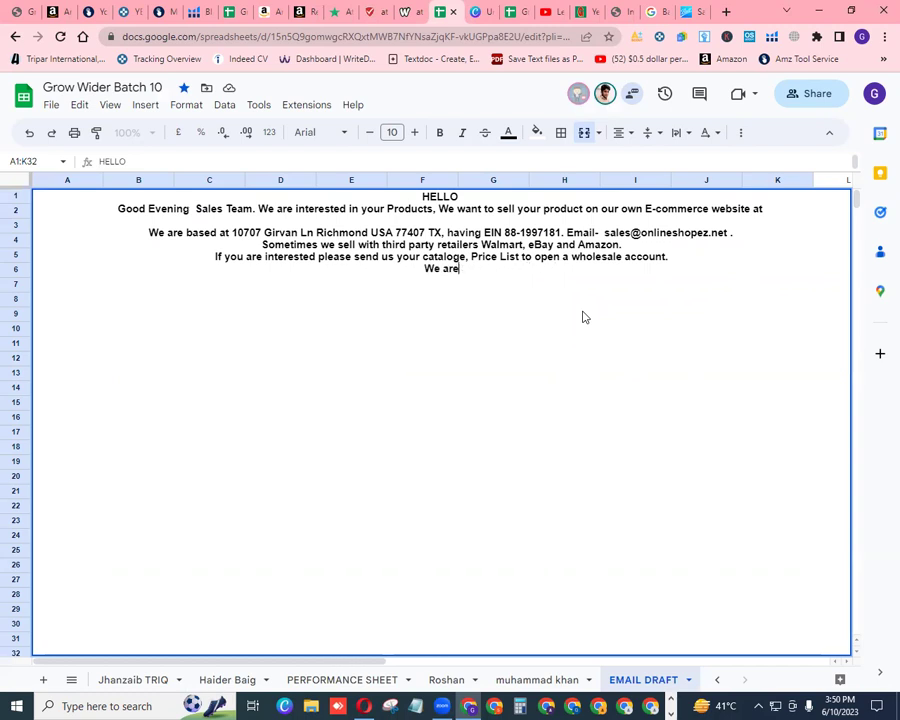
{"action": "key", "text": "BackSpace"}
{"action": "key", "text": "BackSpace"}
{"action": "key", "text": "BackSpace"}
{"action": "key", "text": "BackSpace"}
{"action": "key", "text": "BackSpace"}
{"action": "key", "text": "BackSpace"}
{"action": "key", "text": "BackSpace"}
{"action": "key", "text": "BackSpace"}
{"action": "key", "text": "BackSpace"}
{"action": "key", "text": "BackSpace"}
{"action": "key", "text": "BackSpace"}
{"action": "key", "text": "BackSpace"}
{"action": "key", "text": "BackSpace"}
{"action": "key", "text": "BackSpace"}
{"action": "key", "text": "BackSpace"}
{"action": "key", "text": "BackSpace"}
{"action": "key", "text": "BackSpace"}
{"action": "key", "text": "BackSpace"}
{"action": "key", "text": "BackSpace"}
{"action": "key", "text": "BackSpace"}
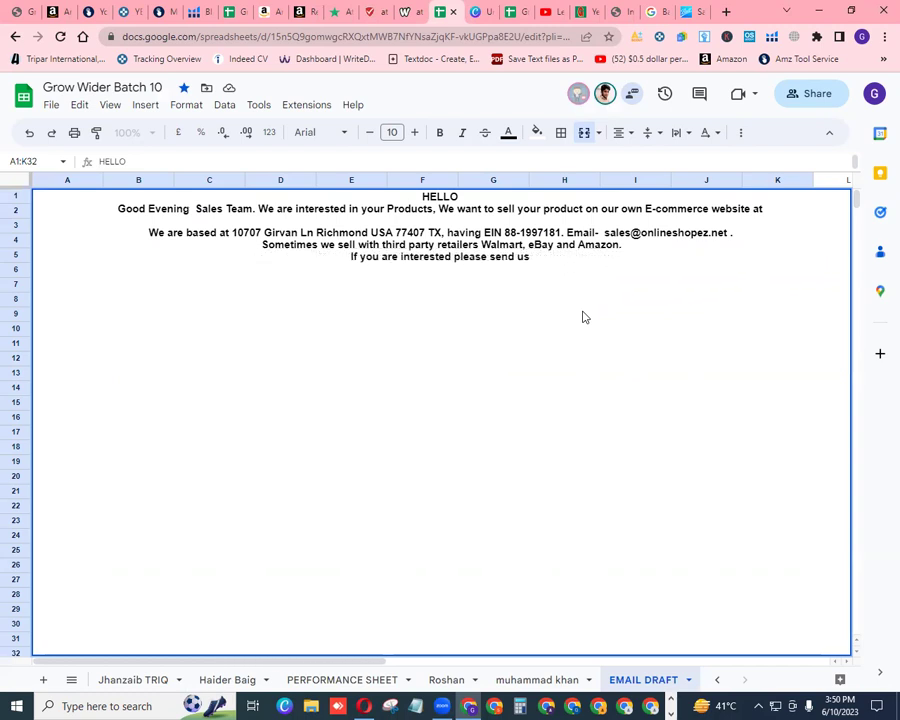
{"action": "key", "text": "BackSpace"}
{"action": "key", "text": "BackSpace"}
{"action": "key", "text": "BackSpace"}
{"action": "key", "text": "BackSpace"}
{"action": "key", "text": "BackSpace"}
{"action": "key", "text": "BackSpace"}
{"action": "key", "text": "BackSpace"}
{"action": "key", "text": "BackSpace"}
{"action": "key", "text": "BackSpace"}
{"action": "key", "text": "BackSpace"}
{"action": "key", "text": "BackSpace"}
{"action": "key", "text": "BackSpace"}
{"action": "key", "text": "BackSpace"}
{"action": "key", "text": "BackSpace"}
{"action": "key", "text": "BackSpace"}
{"action": "key", "text": "BackSpace"}
{"action": "key", "text": "BackSpace"}
{"action": "key", "text": "BackSpace"}
{"action": "key", "text": "BackSpace"}
{"action": "key", "text": "BackSpace"}
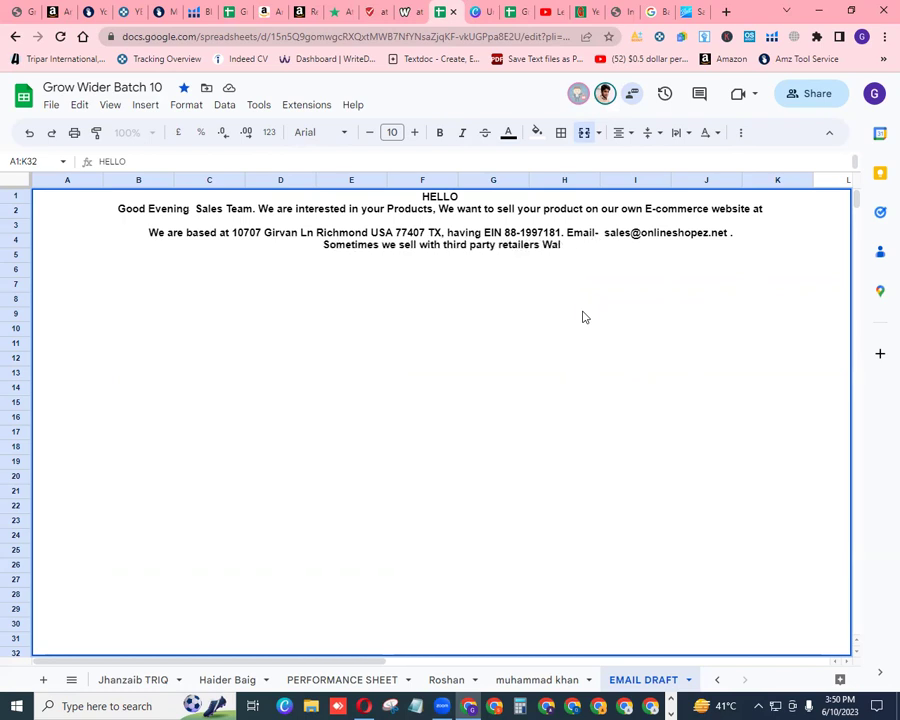
{"action": "key", "text": "BackSpace"}
{"action": "key", "text": "BackSpace"}
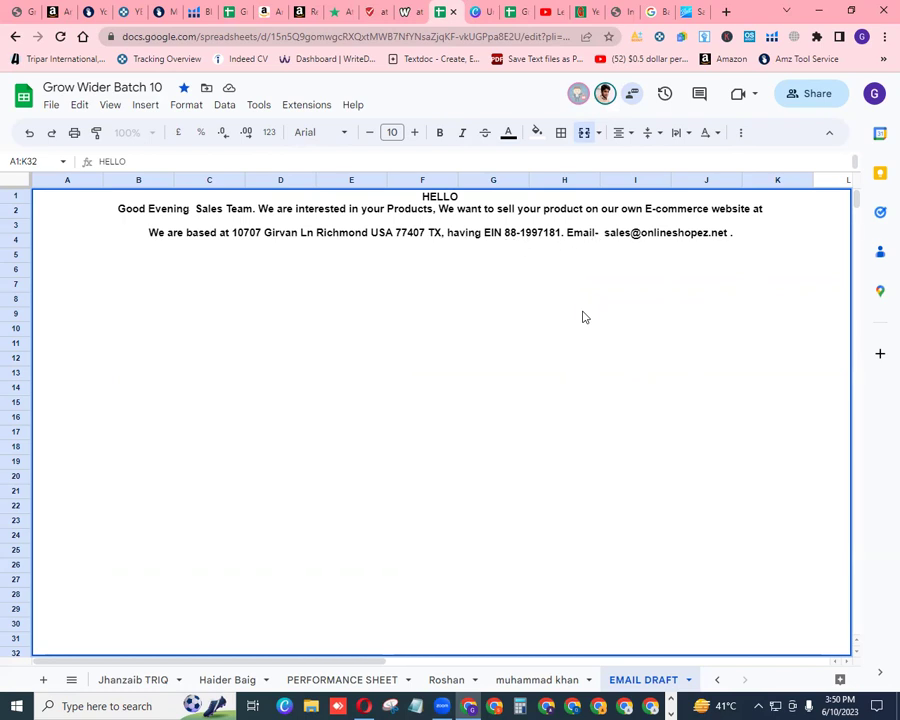
{"action": "left_click", "coordinate": [421, 196]}
{"action": "left_click", "coordinate": [536, 252], "text": "shift"}
{"action": "left_click_drag", "start_coordinate": [536, 252], "coordinate": [732, 260]}
{"action": "key", "text": "BackSpace"}
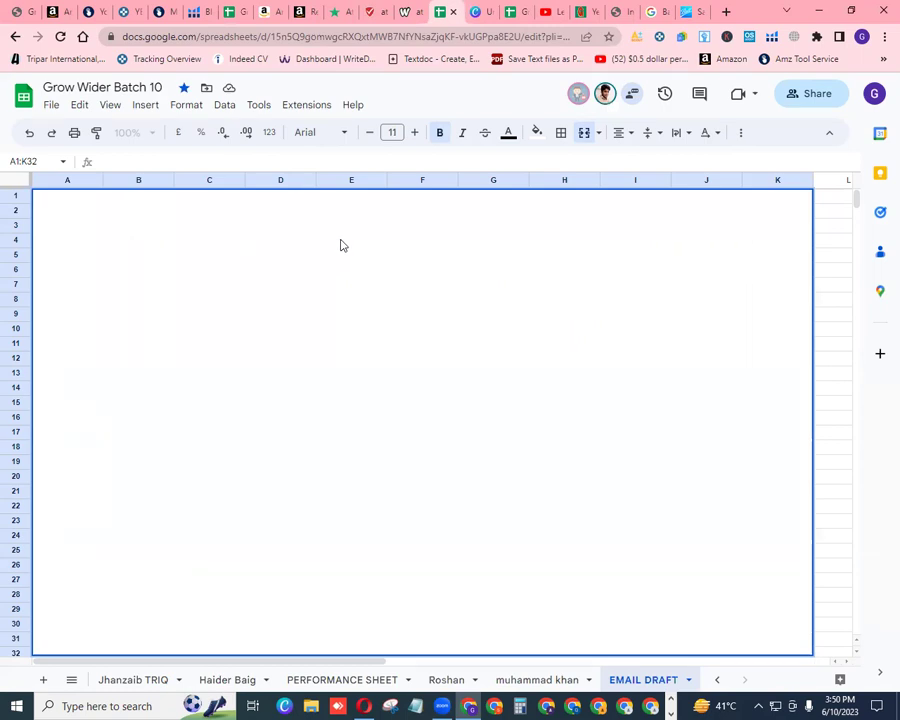
{"action": "key", "text": "ctrl+v"}
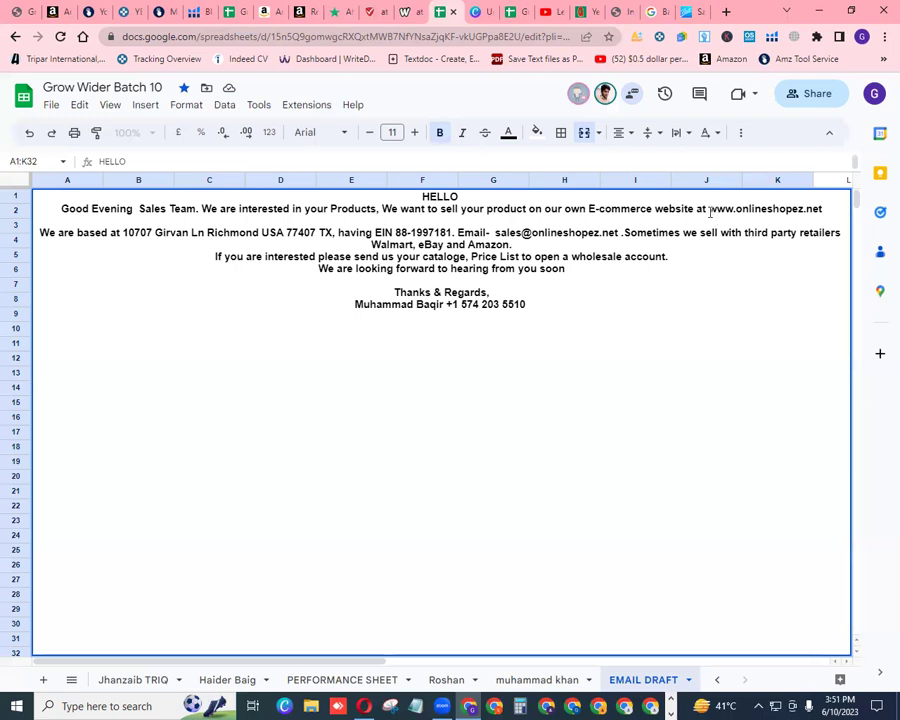
{"action": "left_click_drag", "start_coordinate": [709, 209], "coordinate": [824, 208]}
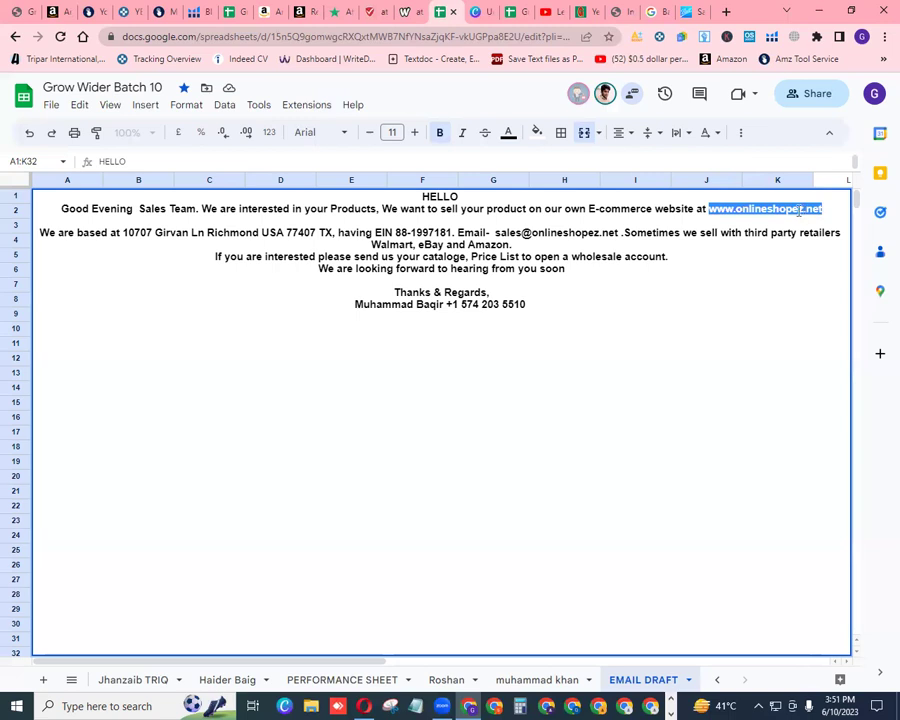
{"action": "left_click", "coordinate": [736, 208]}
{"action": "left_click_drag", "start_coordinate": [736, 208], "coordinate": [804, 211]}
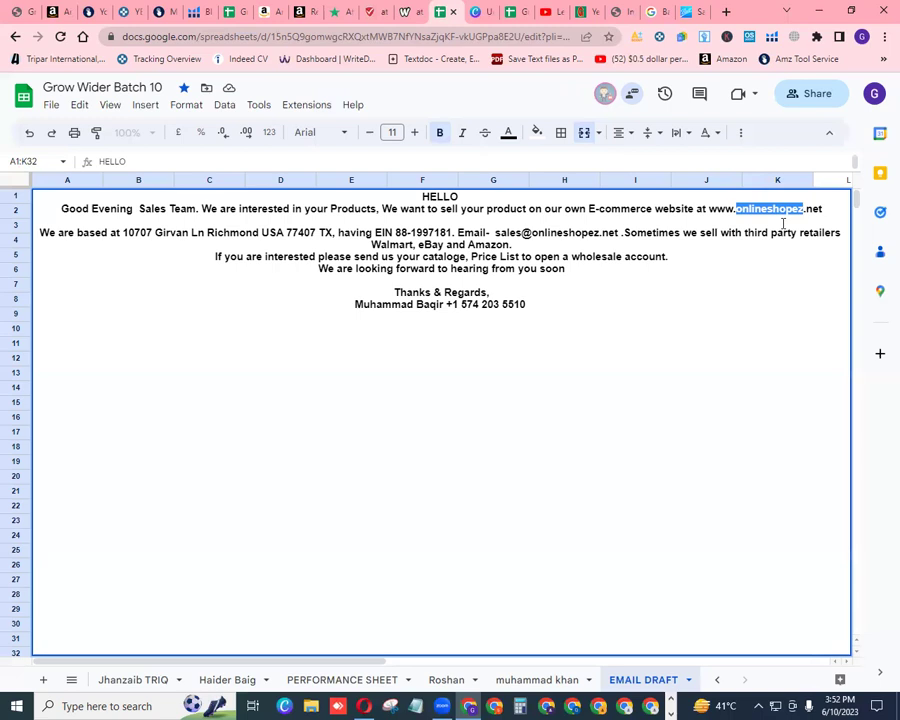
{"action": "left_click", "coordinate": [783, 223]}
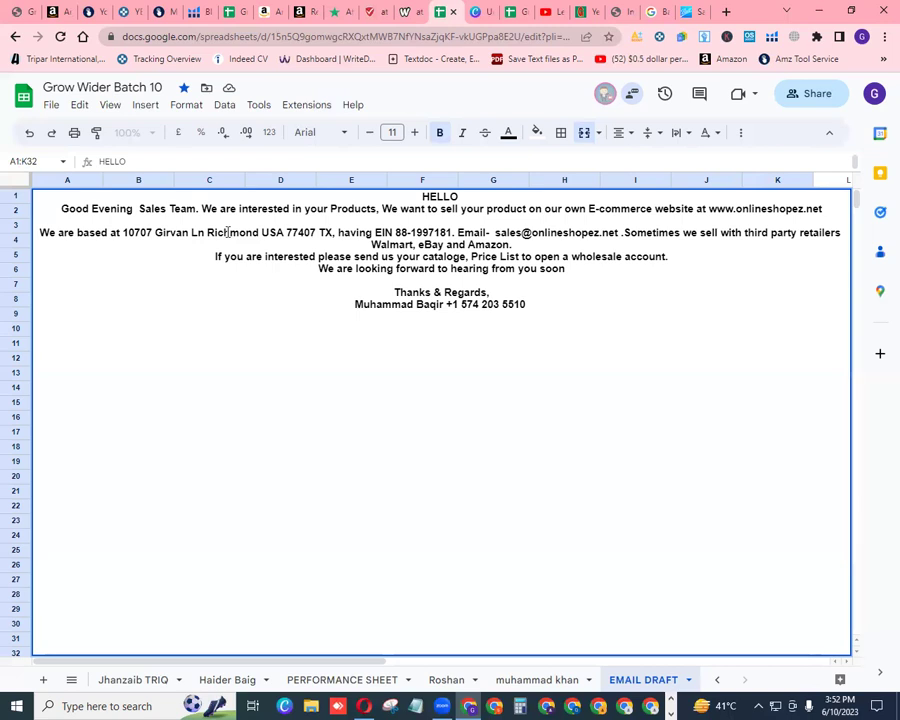
{"action": "left_click_drag", "start_coordinate": [192, 232], "coordinate": [258, 232]}
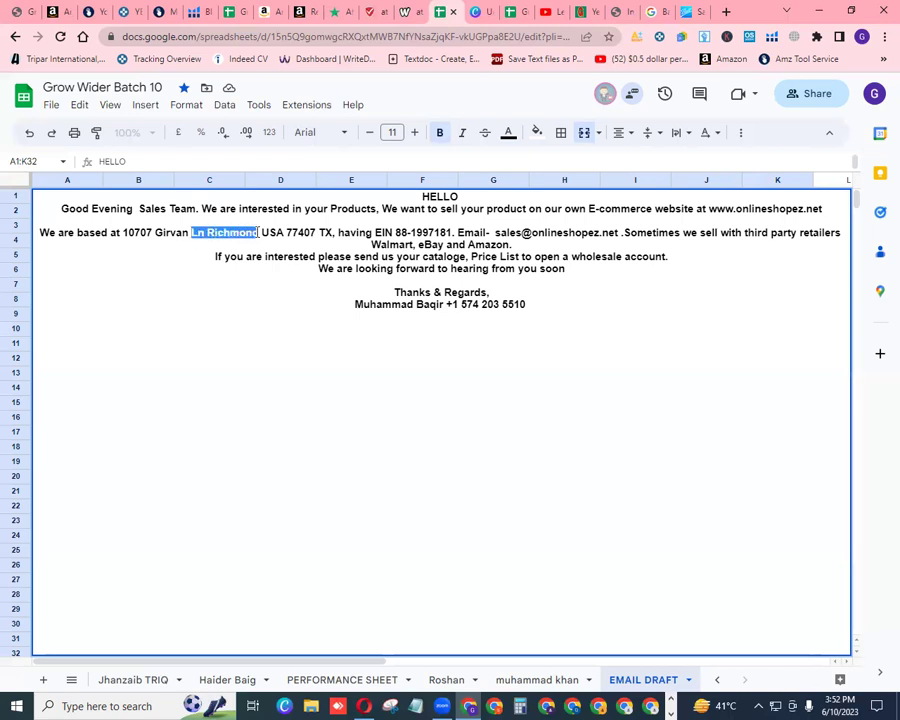
{"action": "left_click", "coordinate": [267, 243]}
{"action": "double_click", "coordinate": [322, 232]}
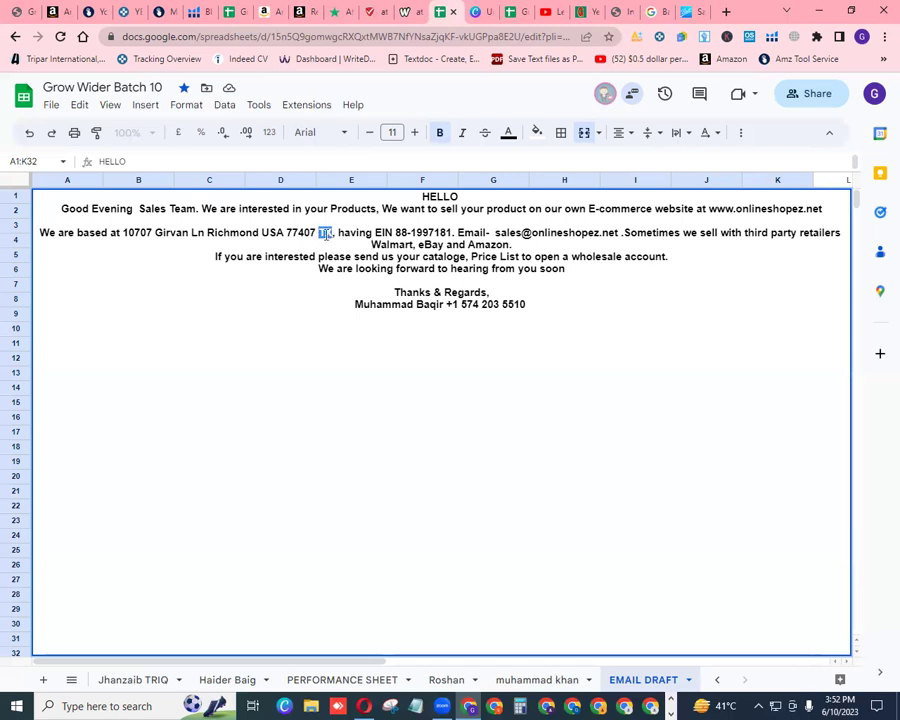
{"action": "left_click", "coordinate": [300, 238]}
{"action": "left_click_drag", "start_coordinate": [287, 233], "coordinate": [315, 234]}
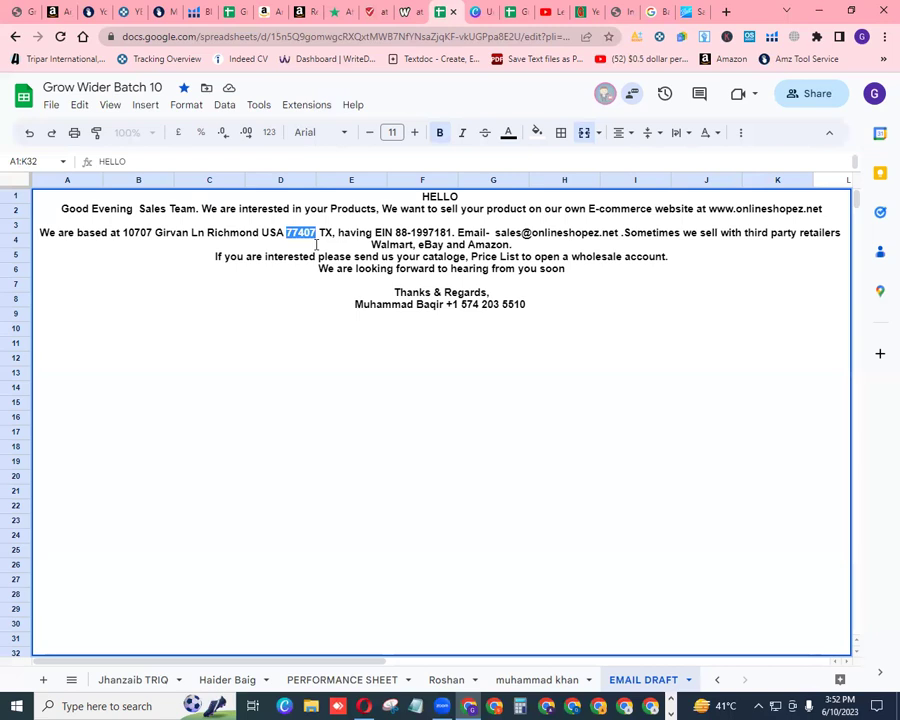
{"action": "left_click", "coordinate": [316, 244]}
{"action": "left_click_drag", "start_coordinate": [121, 233], "coordinate": [333, 231]}
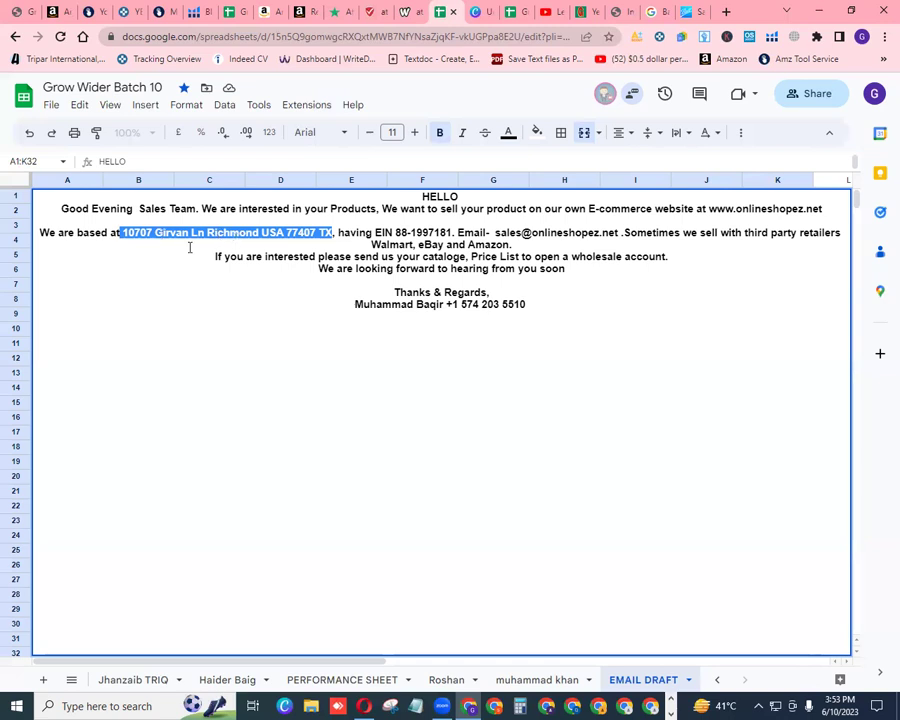
{"action": "left_click", "coordinate": [189, 250]}
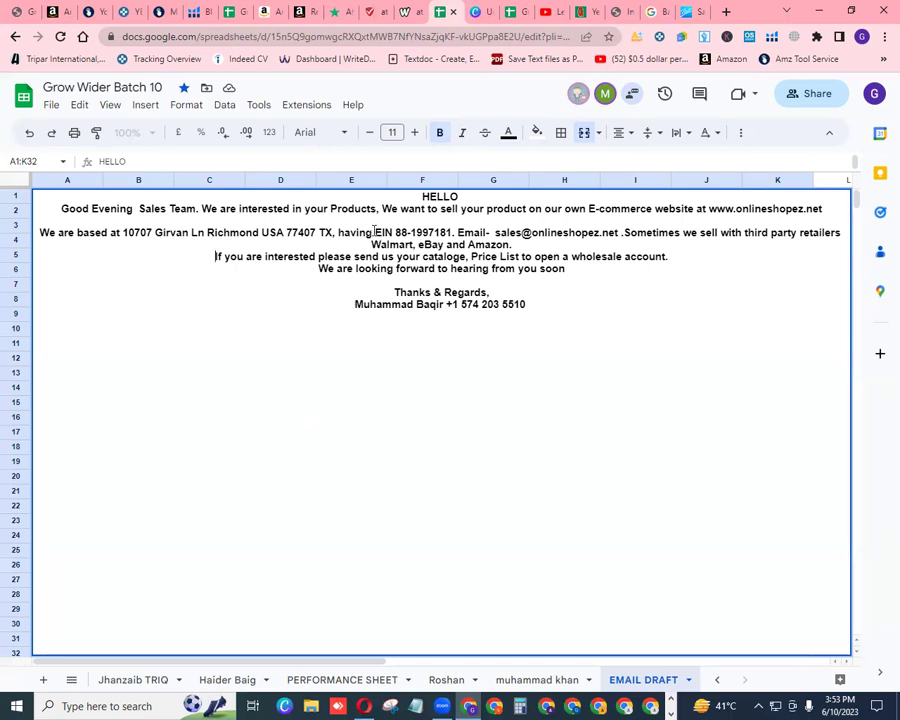
{"action": "left_click_drag", "start_coordinate": [374, 232], "coordinate": [453, 231]}
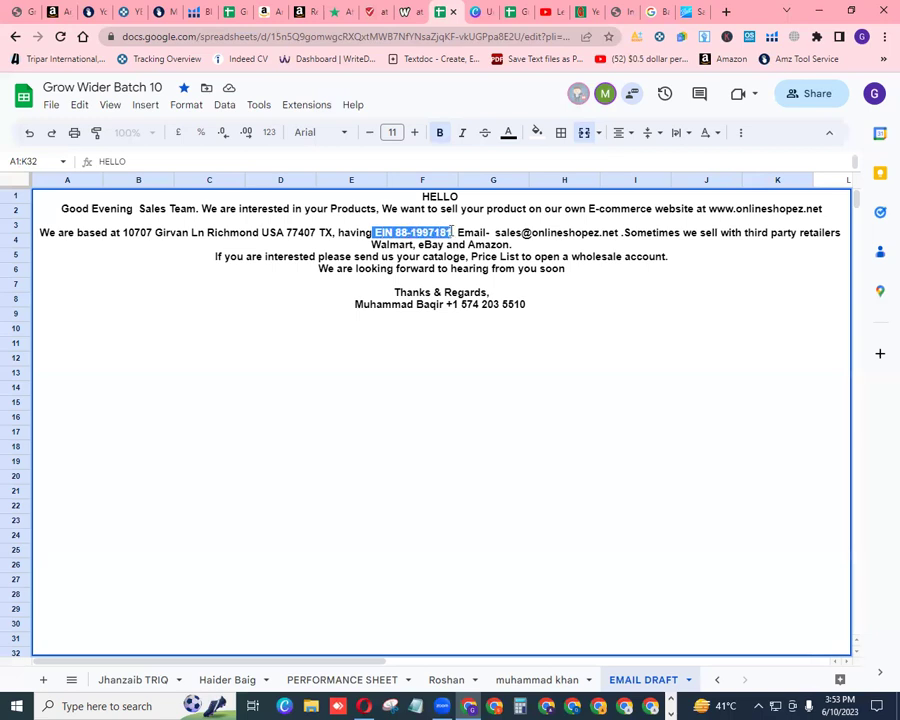
{"action": "left_click", "coordinate": [457, 218]}
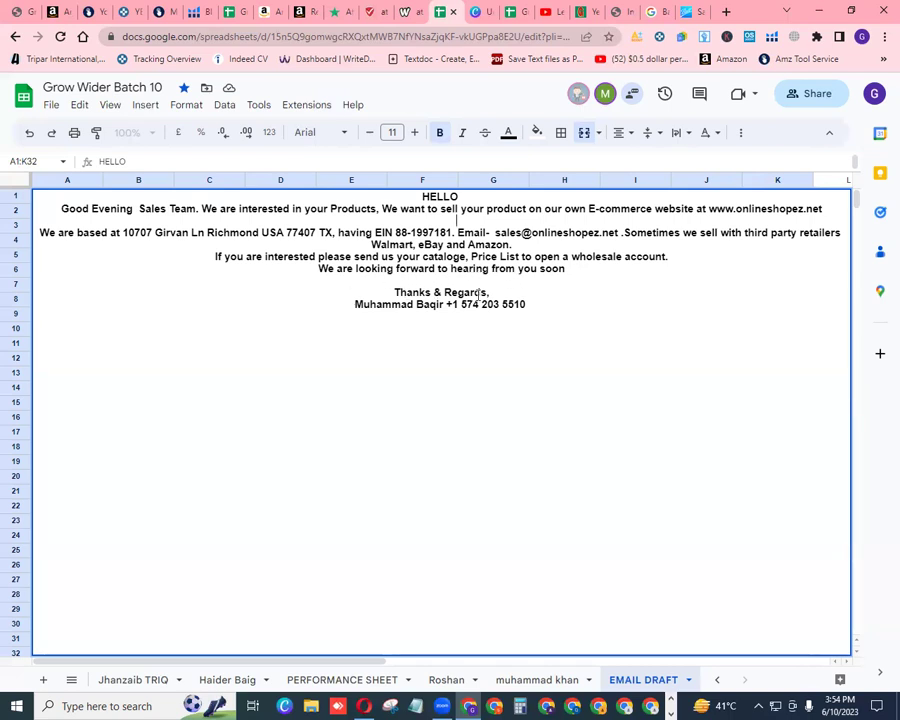
{"action": "left_click_drag", "start_coordinate": [352, 304], "coordinate": [444, 309]}
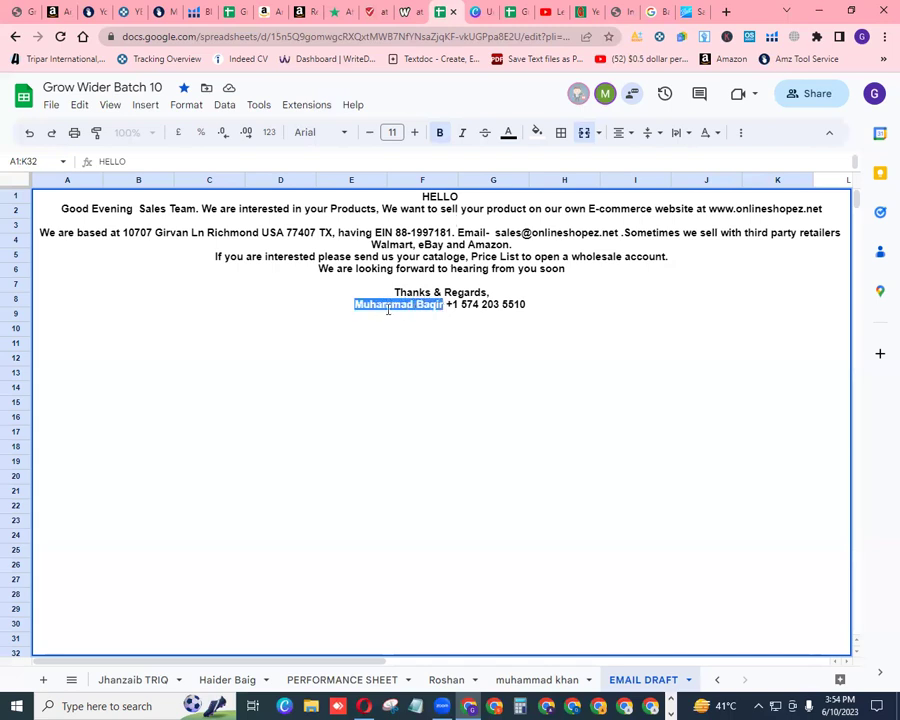
{"action": "left_click", "coordinate": [443, 312]}
{"action": "left_click_drag", "start_coordinate": [446, 304], "coordinate": [522, 305]}
{"action": "left_click", "coordinate": [514, 337]}
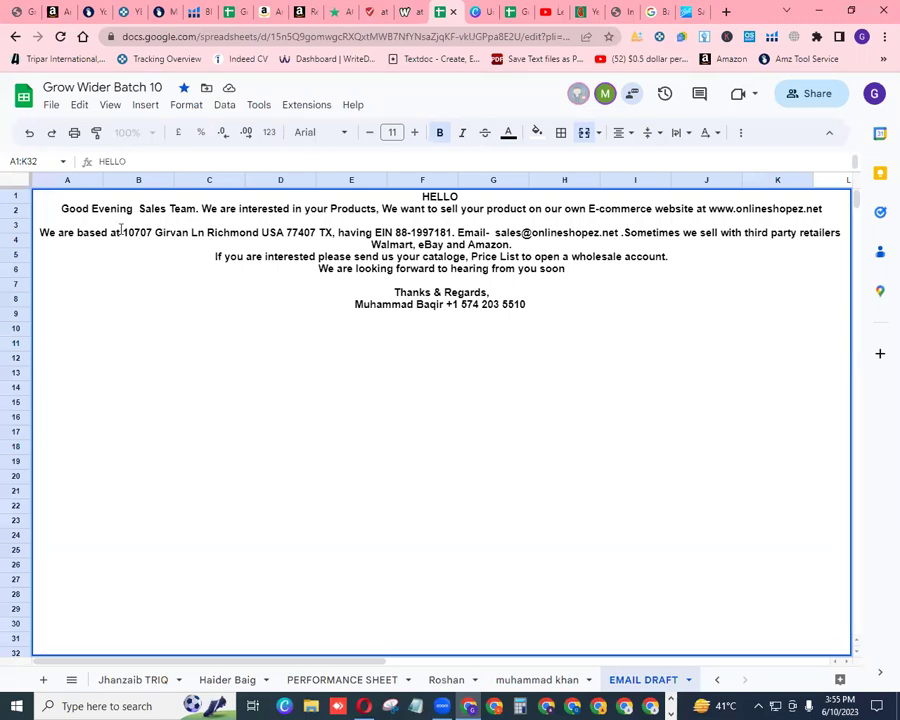
{"action": "left_click_drag", "start_coordinate": [123, 232], "coordinate": [333, 232]}
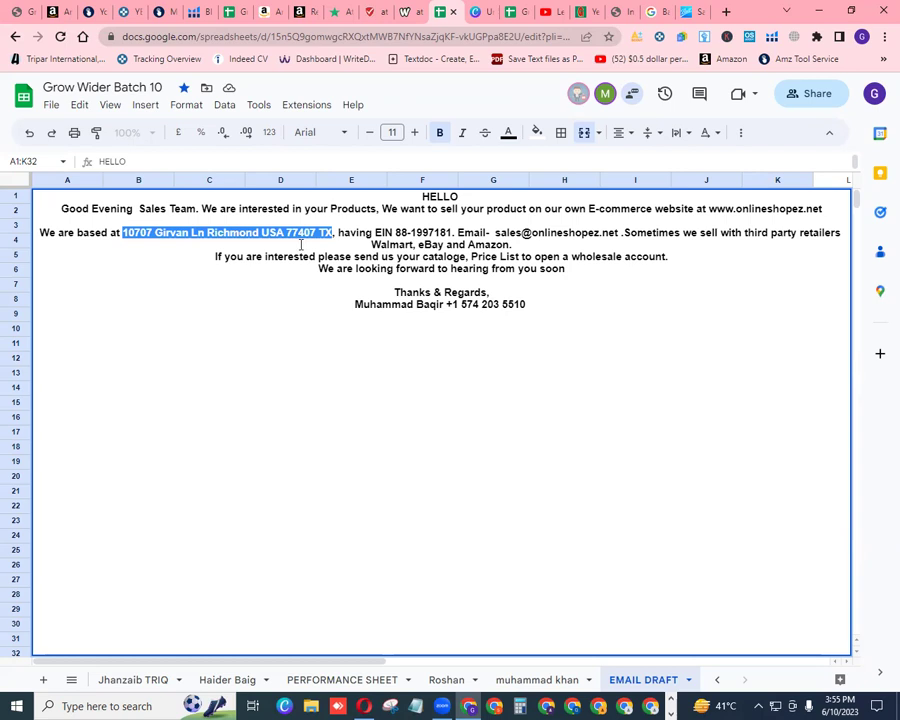
{"action": "left_click", "coordinate": [300, 244]}
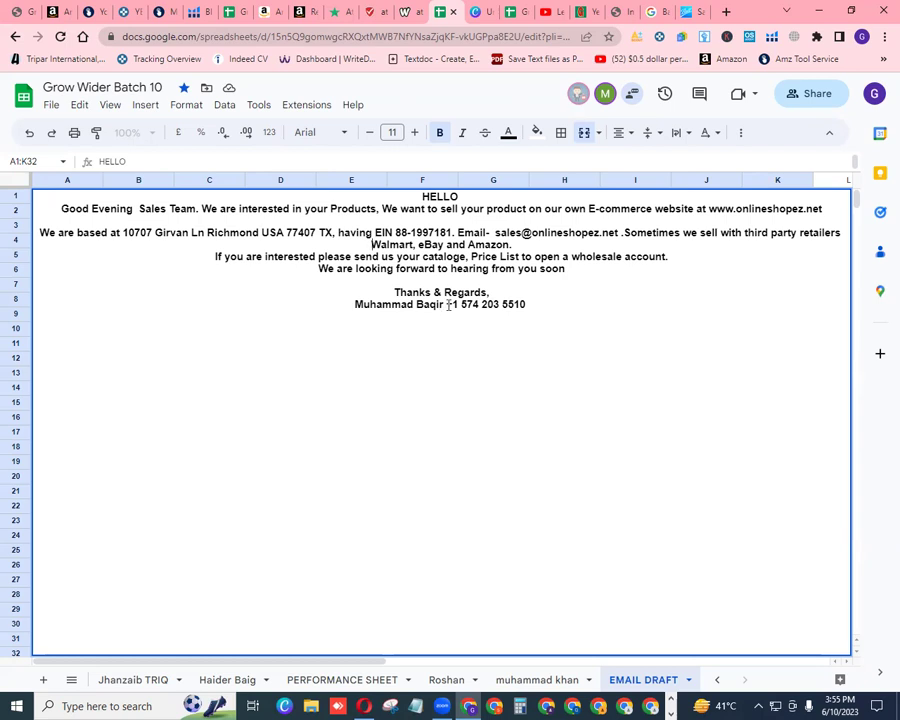
{"action": "left_click_drag", "start_coordinate": [448, 304], "coordinate": [528, 306]}
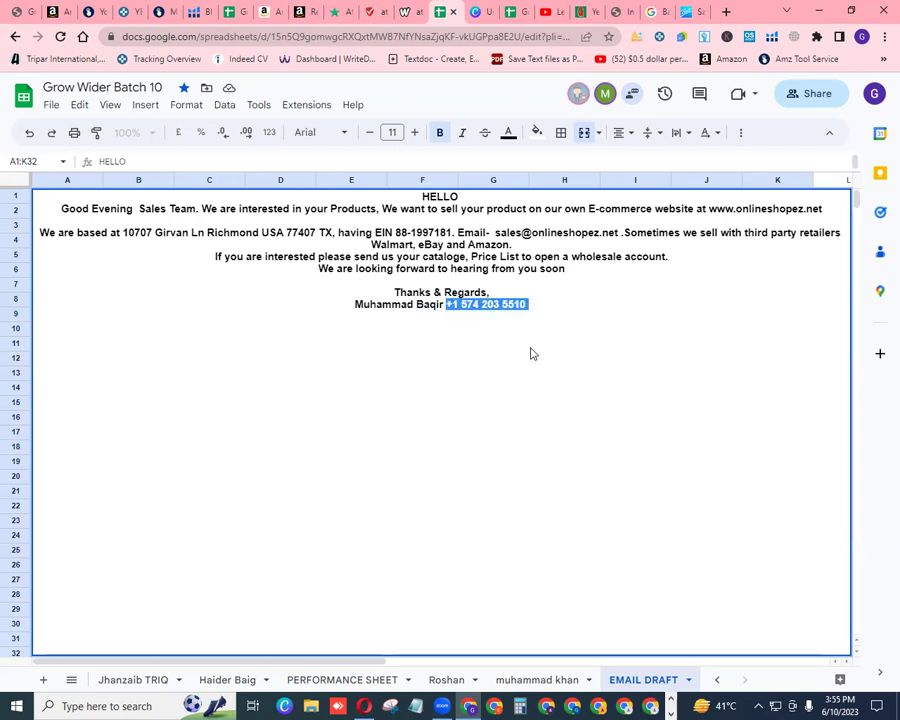
{"action": "left_click", "coordinate": [531, 353]}
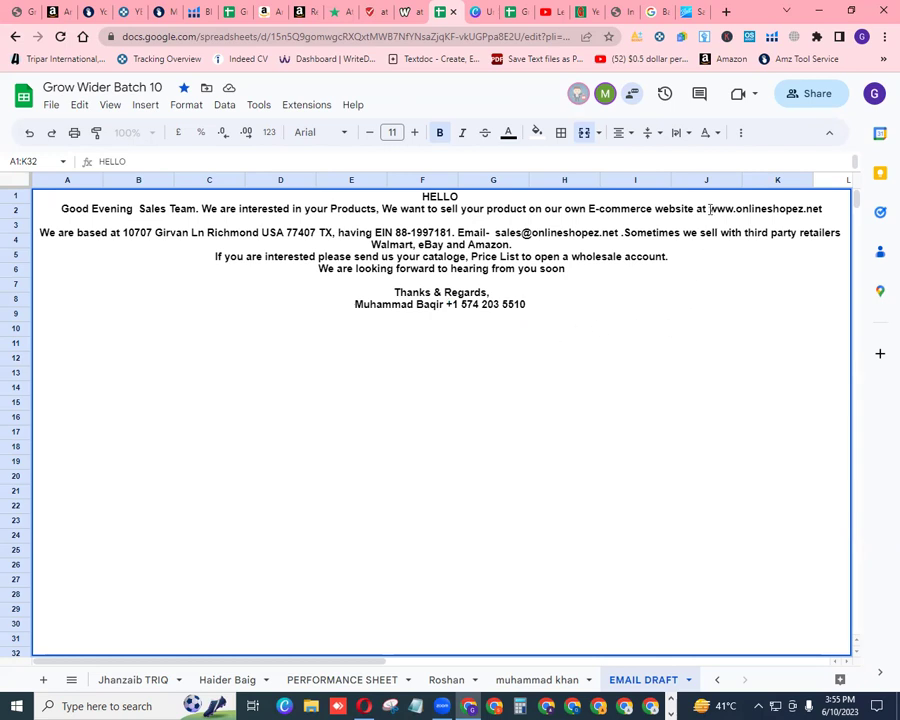
{"action": "left_click_drag", "start_coordinate": [708, 209], "coordinate": [824, 210]}
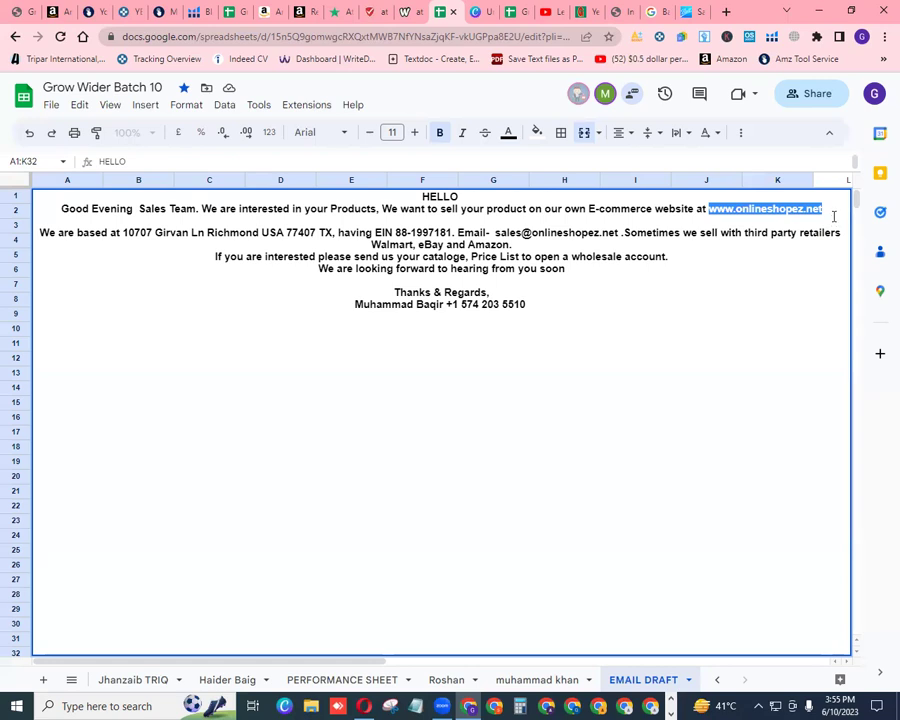
{"action": "left_click", "coordinate": [833, 216]}
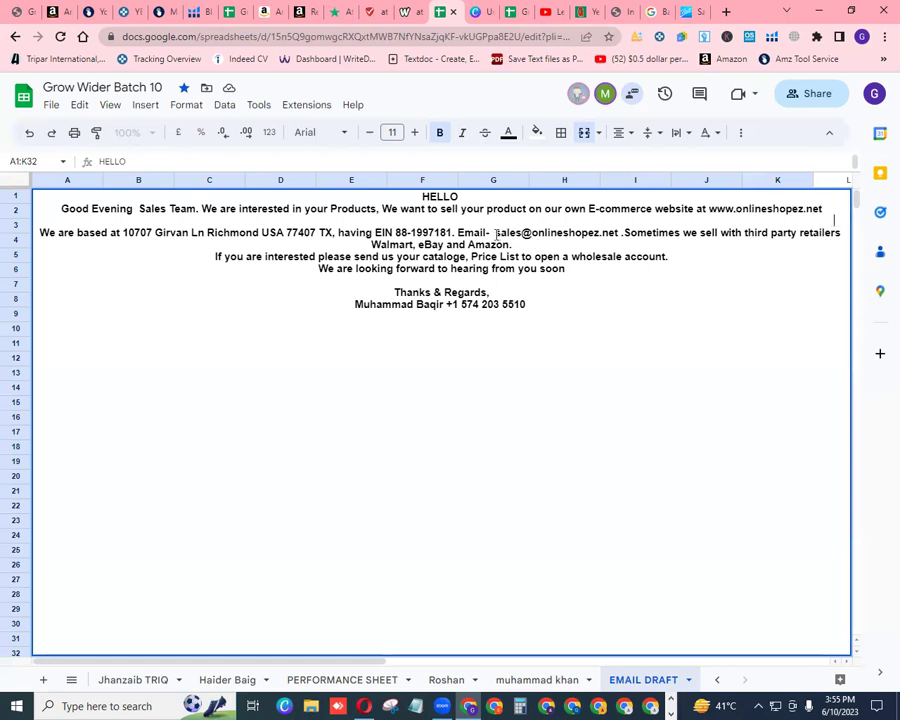
{"action": "left_click_drag", "start_coordinate": [496, 233], "coordinate": [622, 234]}
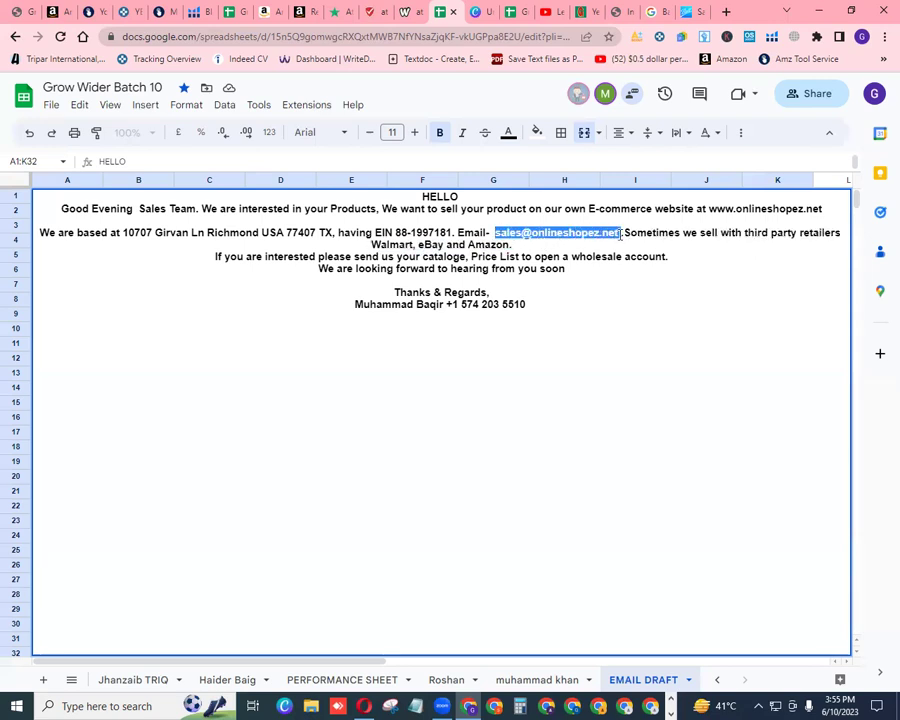
{"action": "left_click", "coordinate": [557, 244]}
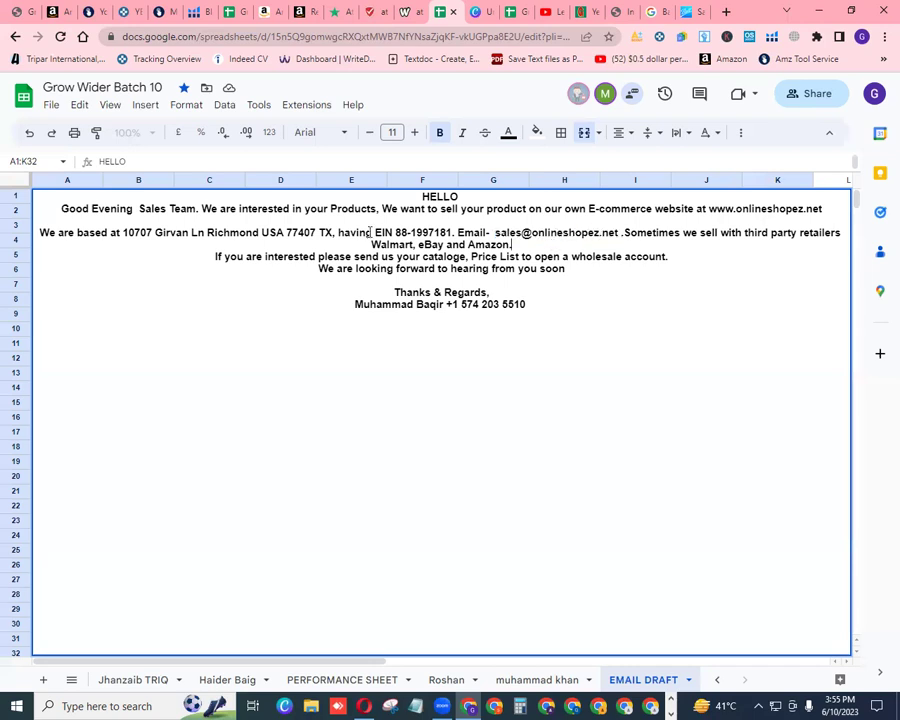
{"action": "left_click_drag", "start_coordinate": [376, 232], "coordinate": [452, 233]}
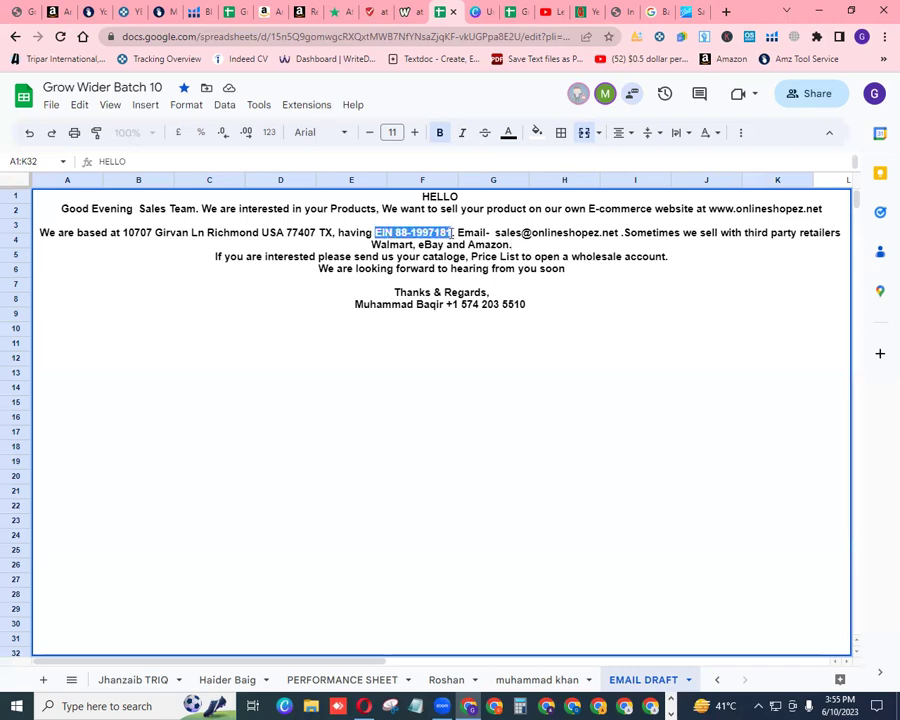
{"action": "left_click", "coordinate": [446, 217]}
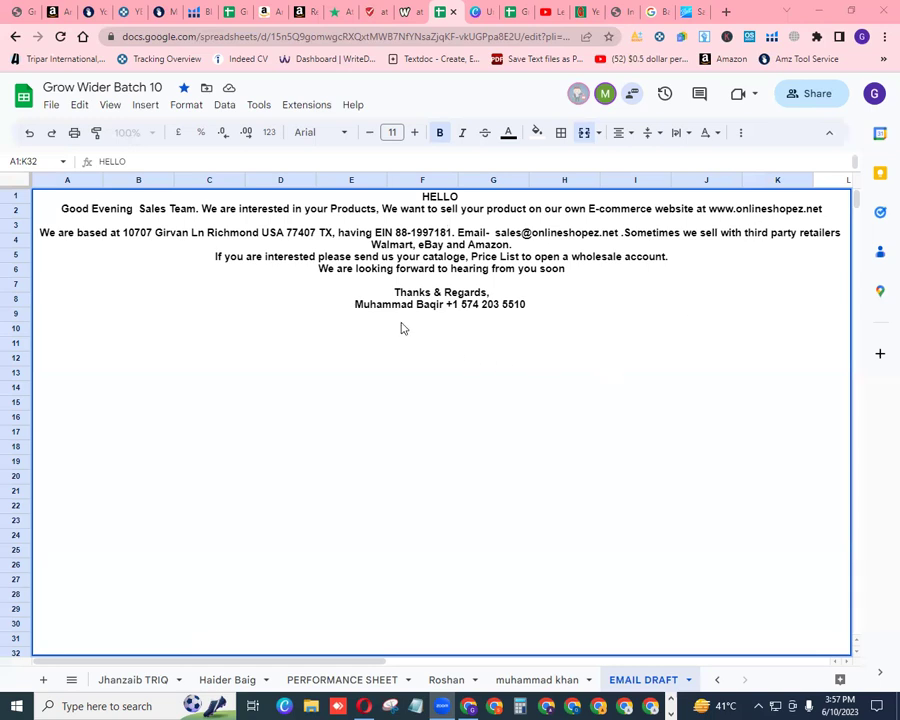
{"action": "double_click", "coordinate": [356, 305]}
{"action": "mouse_move", "coordinate": [356, 305]}
{"action": "left_mouse_down"}
{"action": "mouse_move", "coordinate": [440, 318]}
{"action": "mouse_move", "coordinate": [445, 305]}
{"action": "left_mouse_up"}
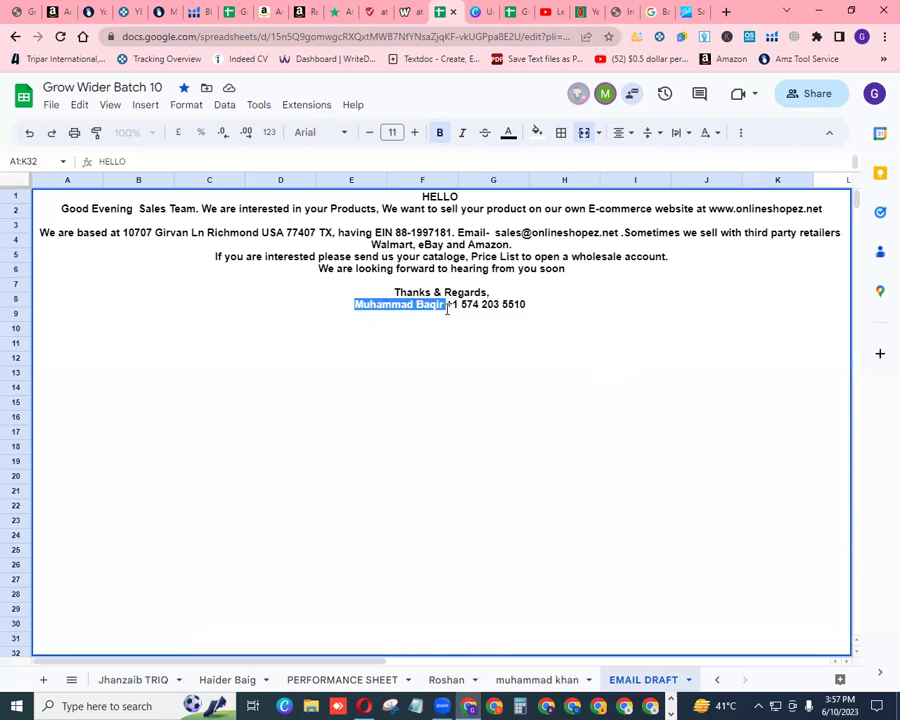
{"action": "left_click", "coordinate": [472, 387]}
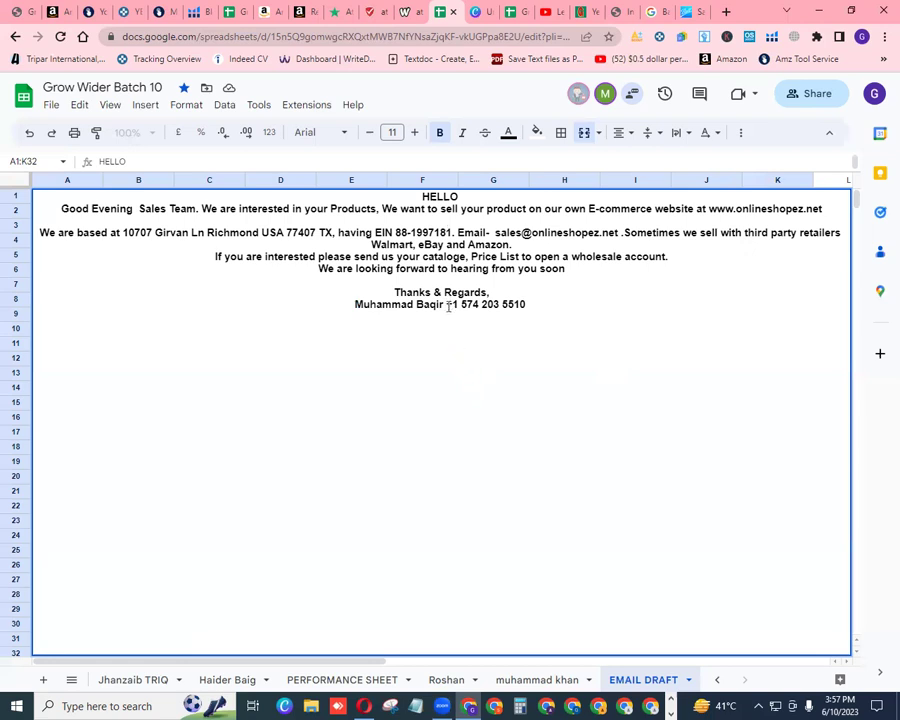
{"action": "left_click_drag", "start_coordinate": [447, 304], "coordinate": [526, 305]}
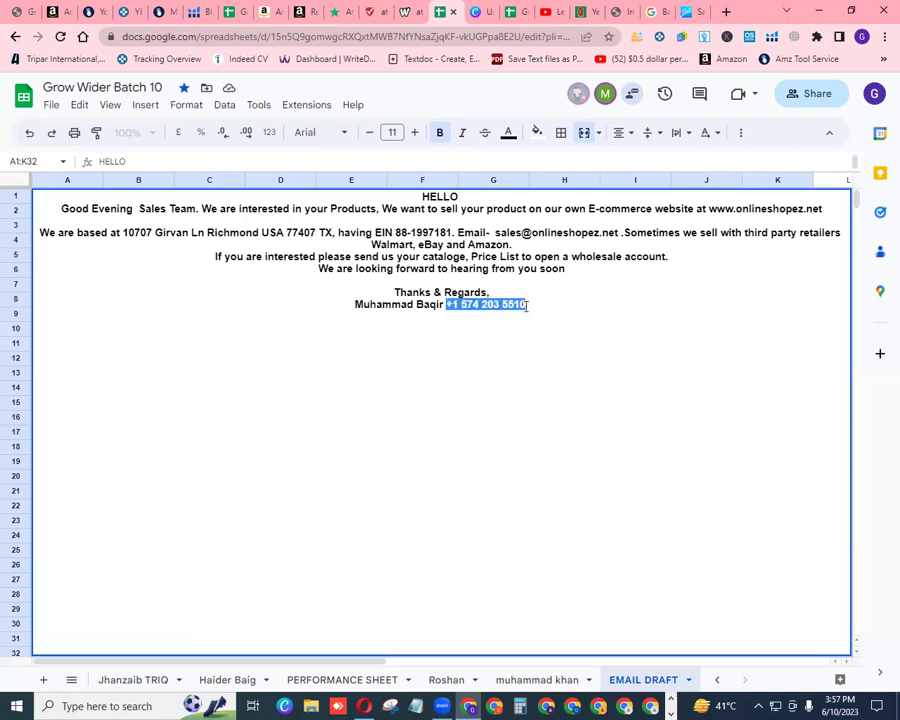
{"action": "left_click", "coordinate": [548, 407]}
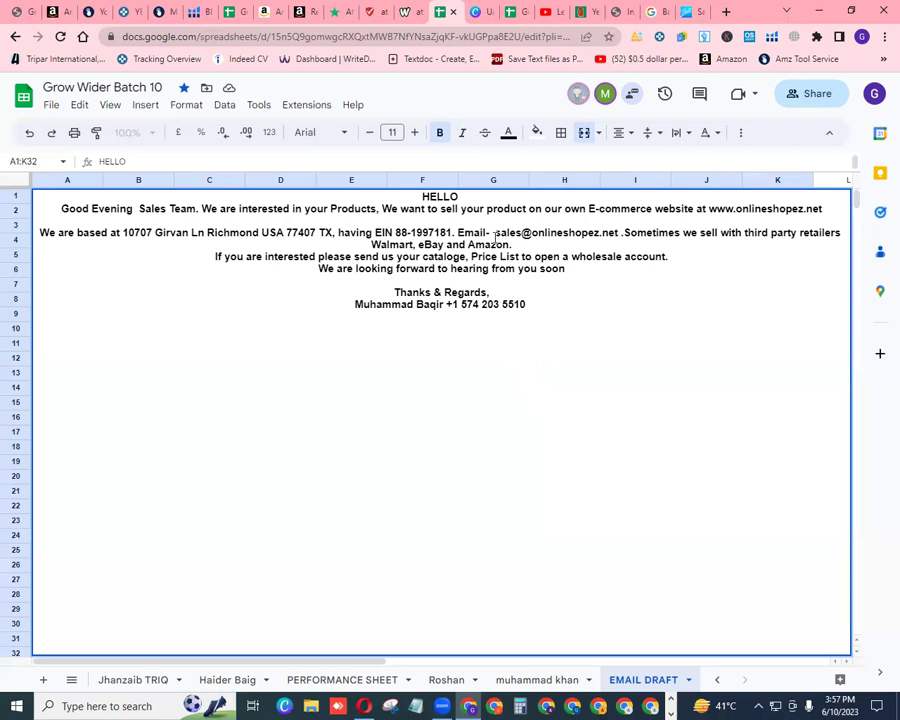
{"action": "left_click_drag", "start_coordinate": [493, 233], "coordinate": [619, 235]}
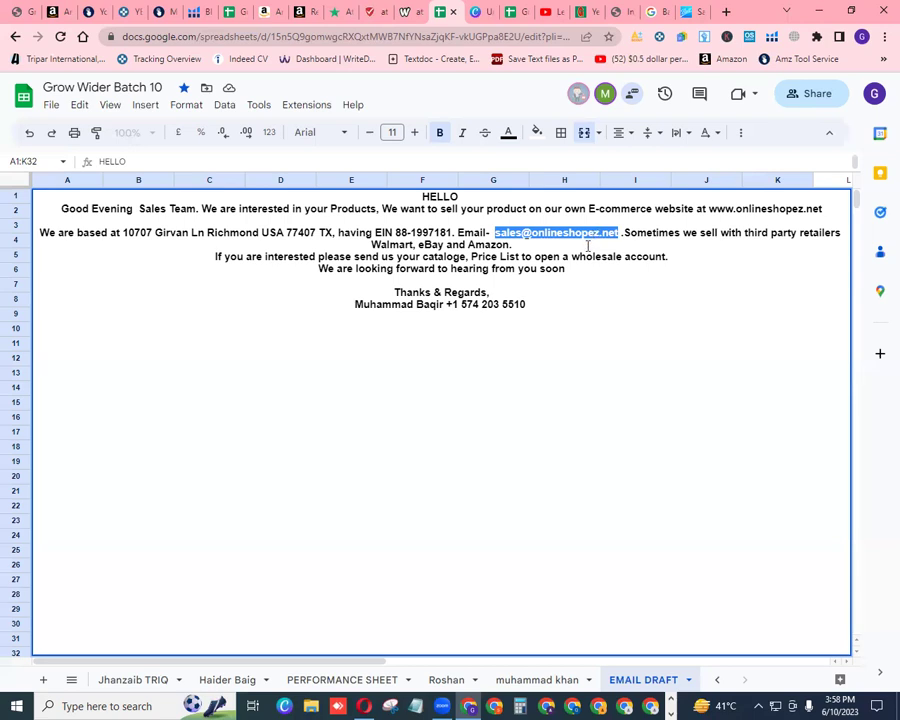
{"action": "left_click", "coordinate": [585, 244]}
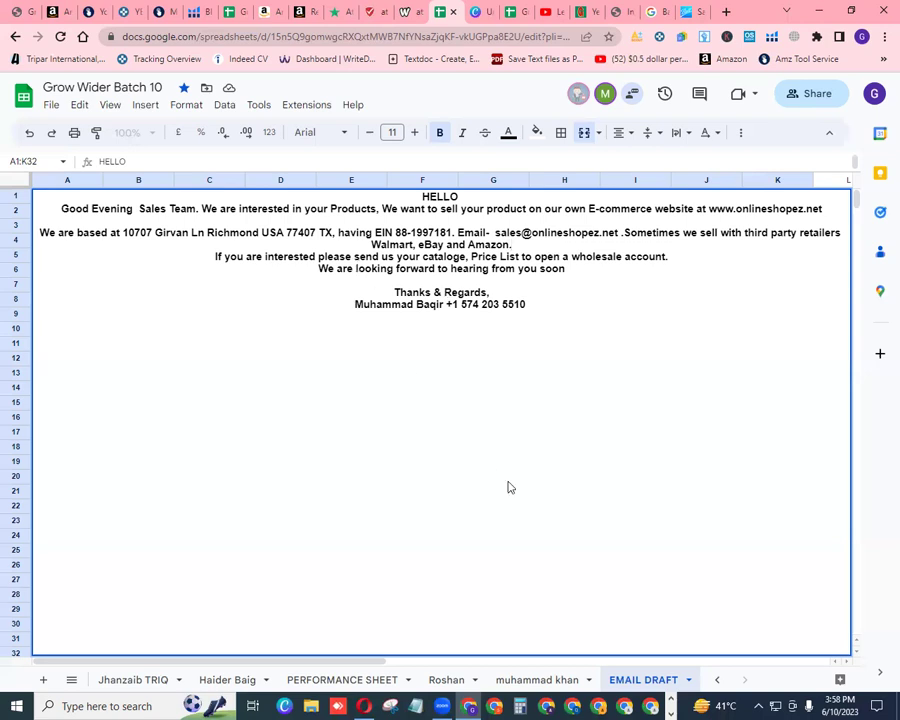
Copy the sender's full name from the EMAIL DRAFT signature
{"action": "left_click", "coordinate": [690, 11]}
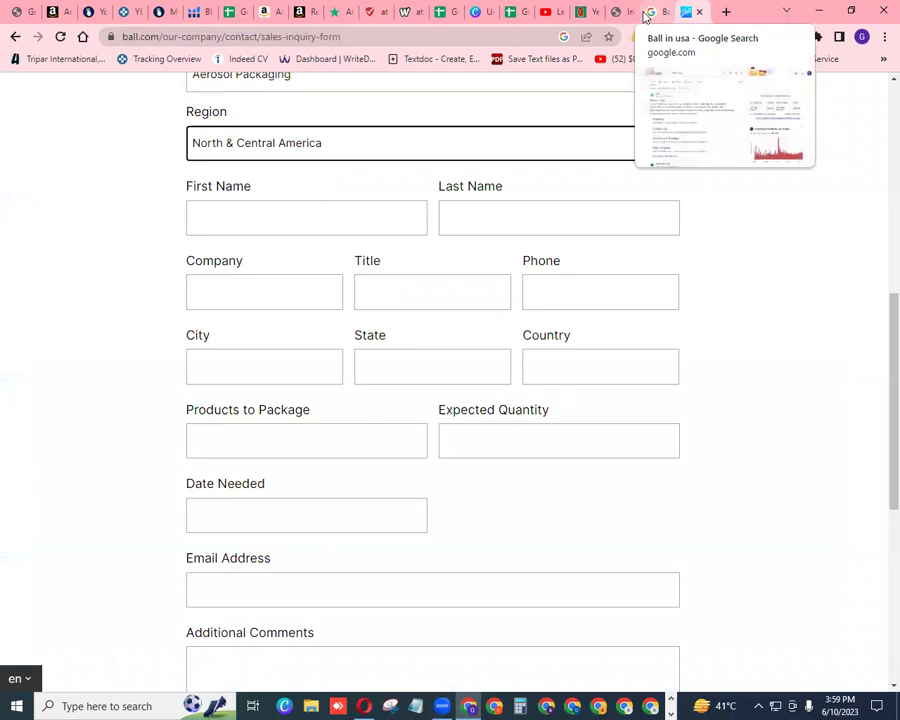
{"action": "left_click", "coordinate": [492, 19]}
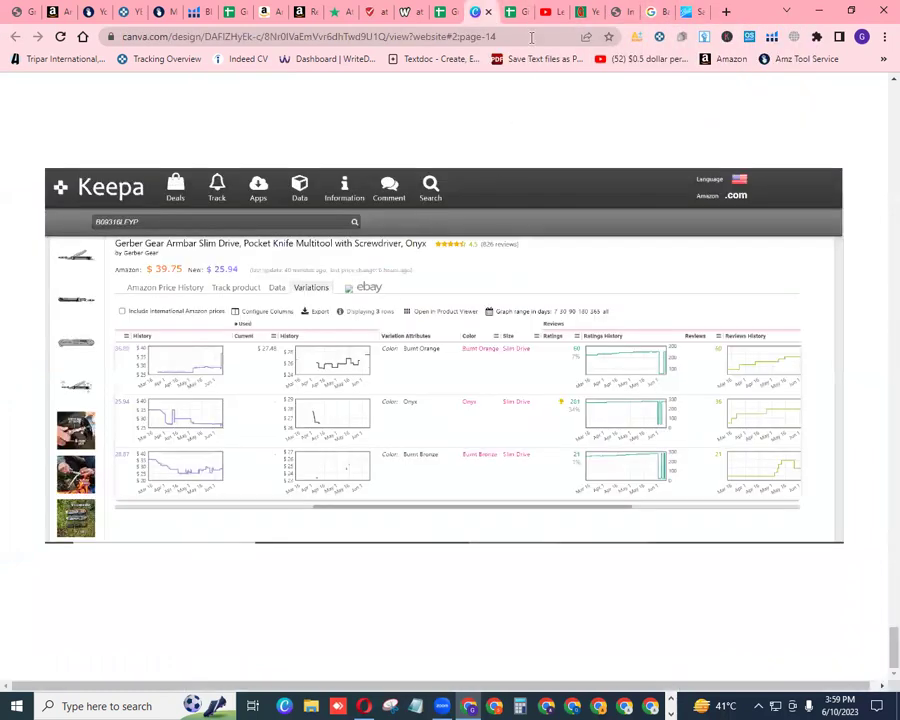
{"action": "left_click", "coordinate": [447, 14]}
{"action": "left_click_drag", "start_coordinate": [354, 304], "coordinate": [443, 304]}
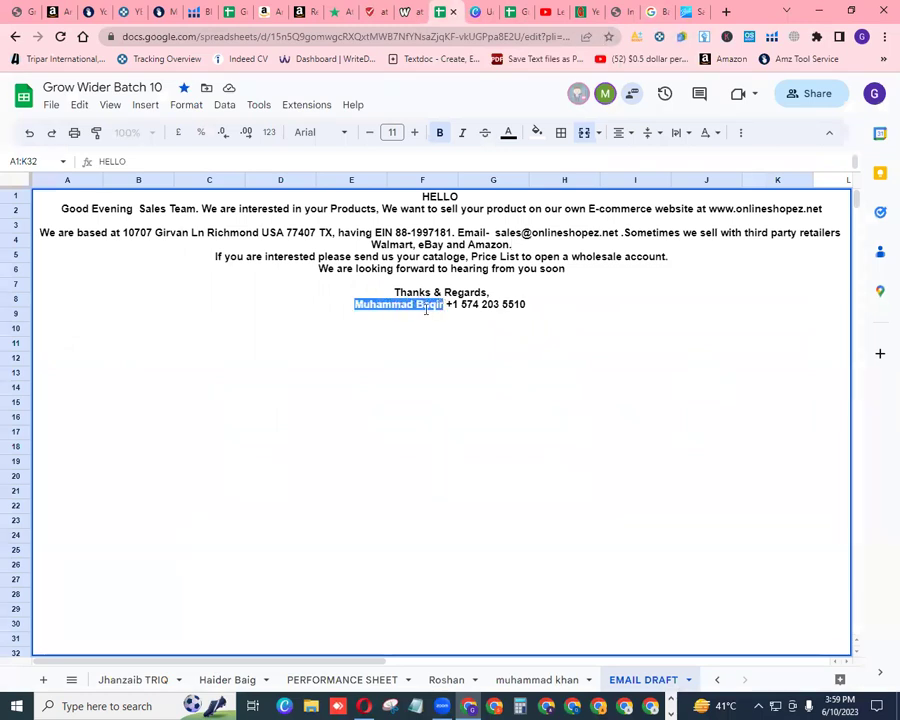
{"action": "right_click", "coordinate": [427, 313]}
{"action": "left_click", "coordinate": [459, 362]}
Enter the first name in First Name and move the surname into Last Name
{"action": "left_click", "coordinate": [680, 14]}
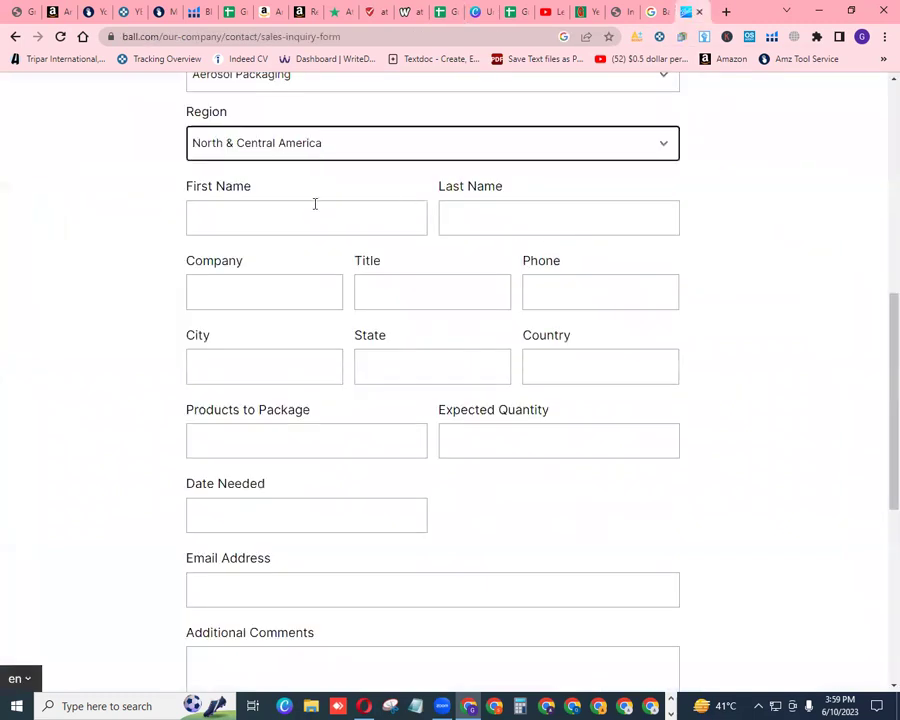
{"action": "right_click", "coordinate": [311, 222]}
{"action": "left_click", "coordinate": [355, 331]}
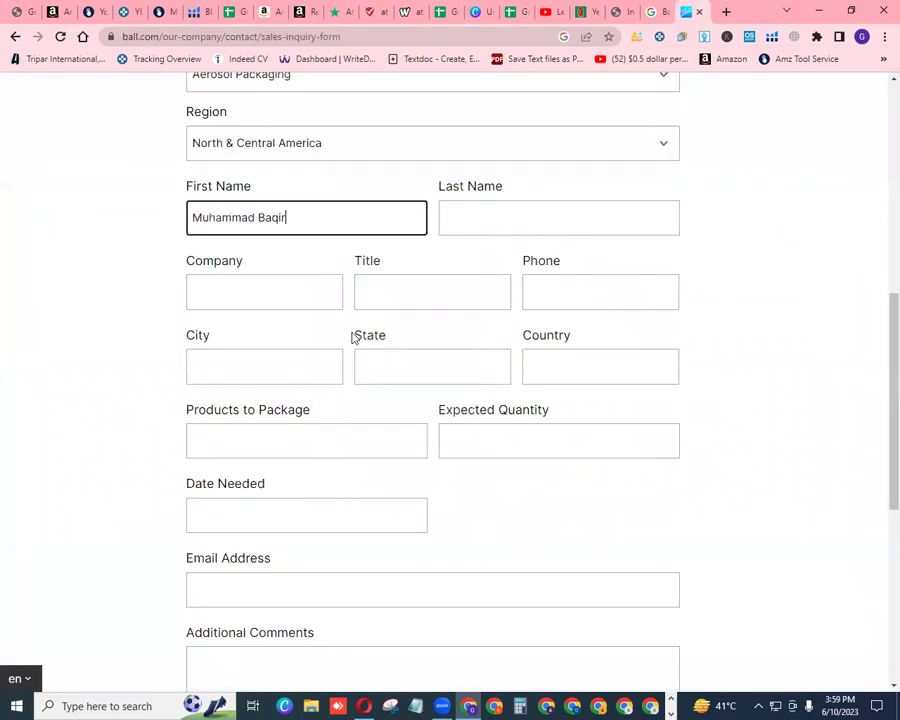
{"action": "left_click_drag", "start_coordinate": [259, 217], "coordinate": [283, 220]}
{"action": "right_click", "coordinate": [283, 220]}
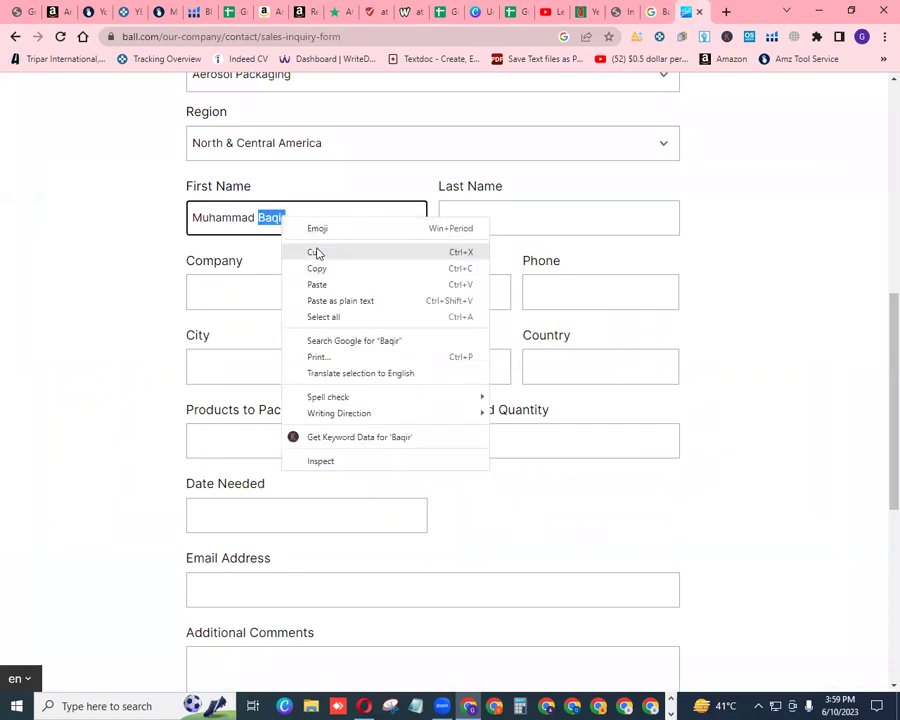
{"action": "left_click", "coordinate": [315, 251]}
{"action": "right_click", "coordinate": [480, 212]}
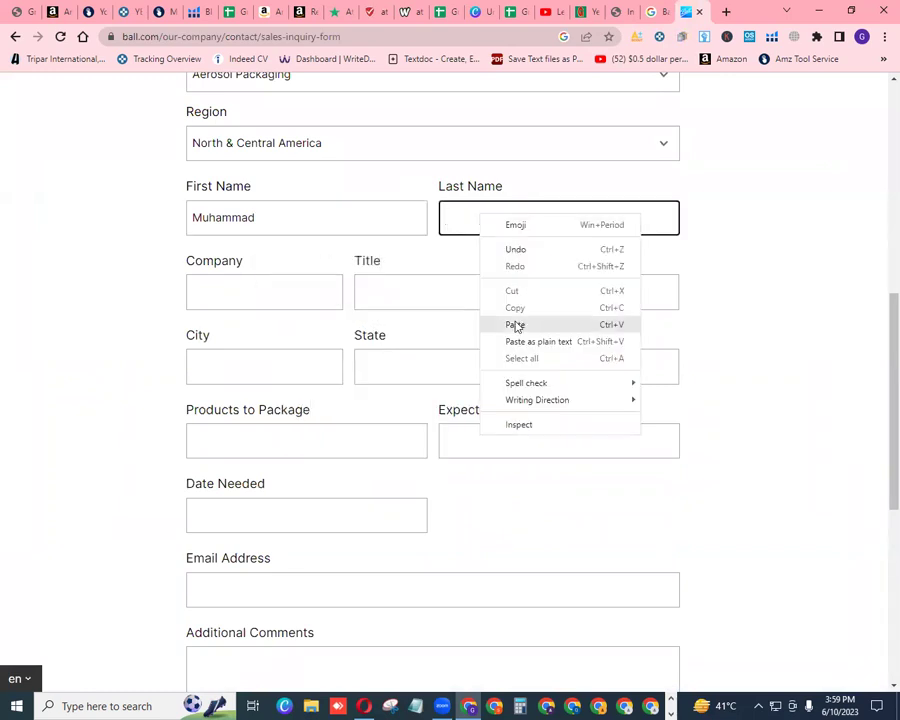
{"action": "left_click", "coordinate": [514, 321]}
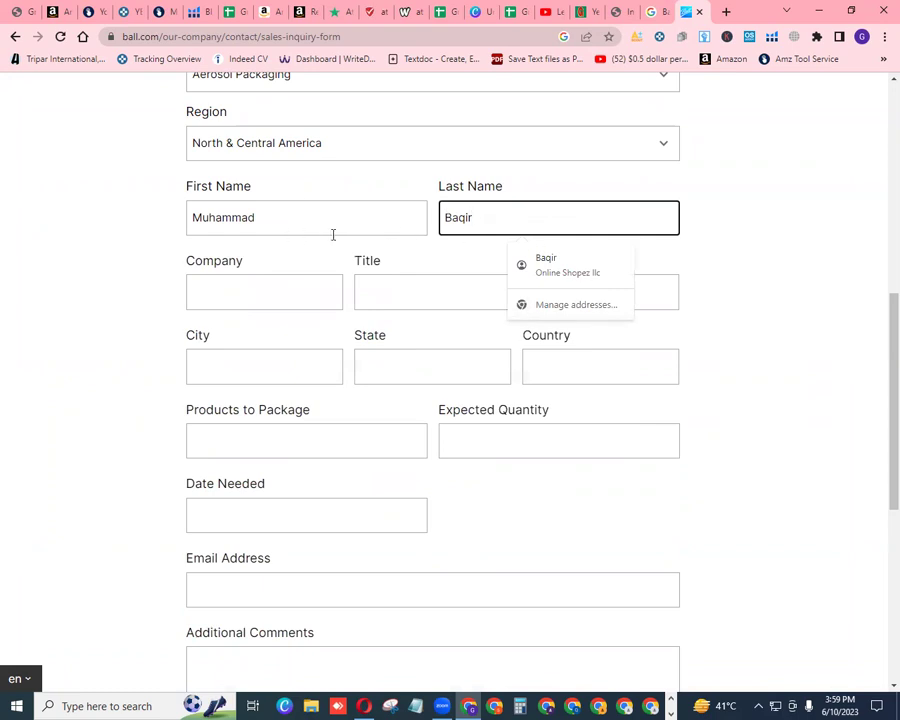
Autofill company Online Shopez llc, phone and city, and enter title 'ceo'
{"action": "left_click", "coordinate": [283, 297]}
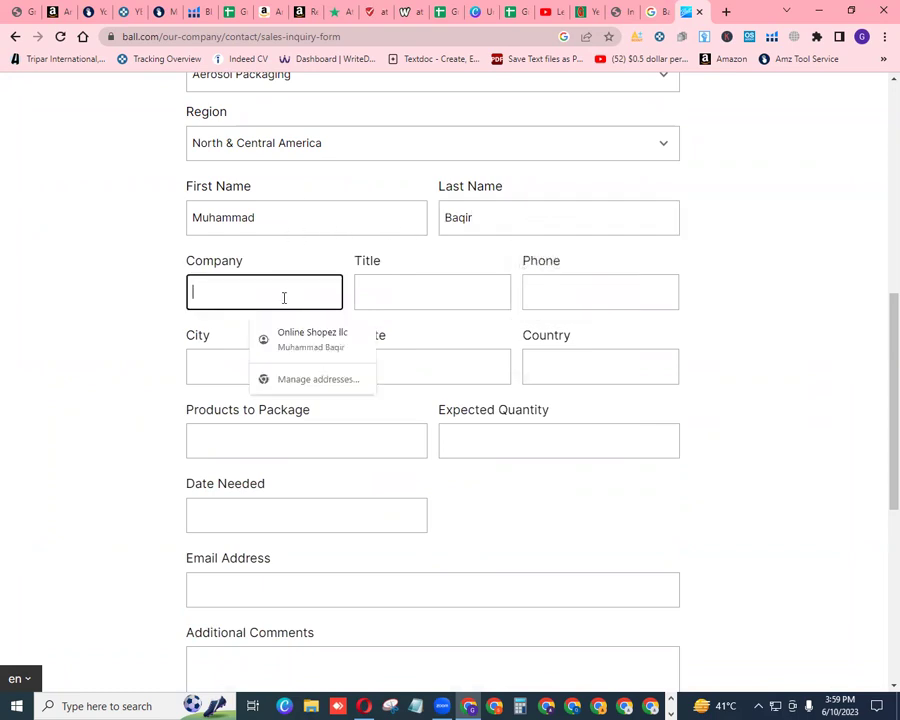
{"action": "left_click", "coordinate": [324, 338]}
{"action": "left_click", "coordinate": [430, 295]}
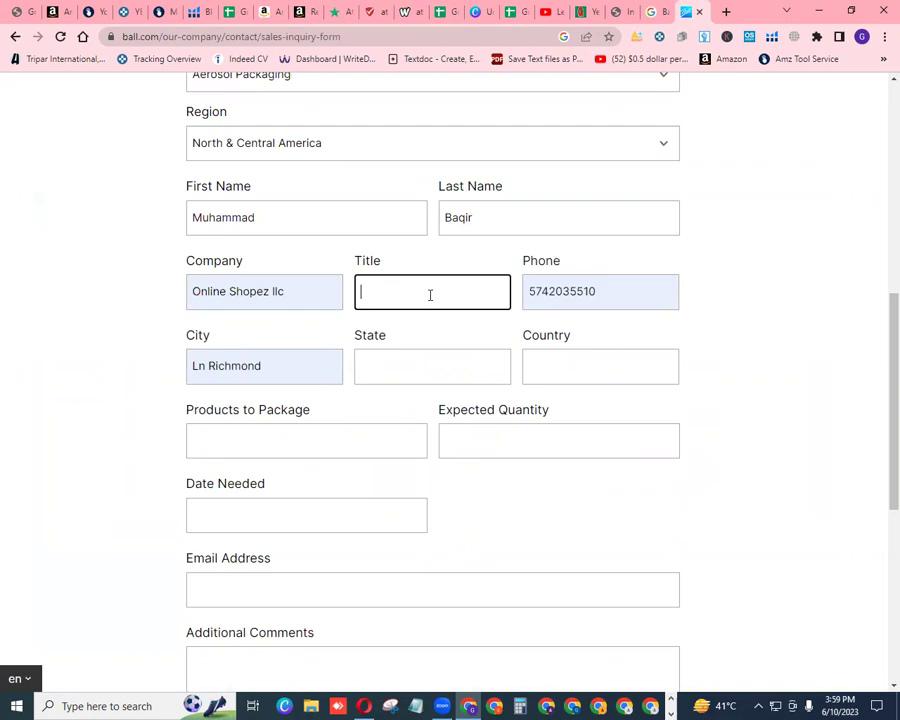
{"action": "type", "text": "ceo"}
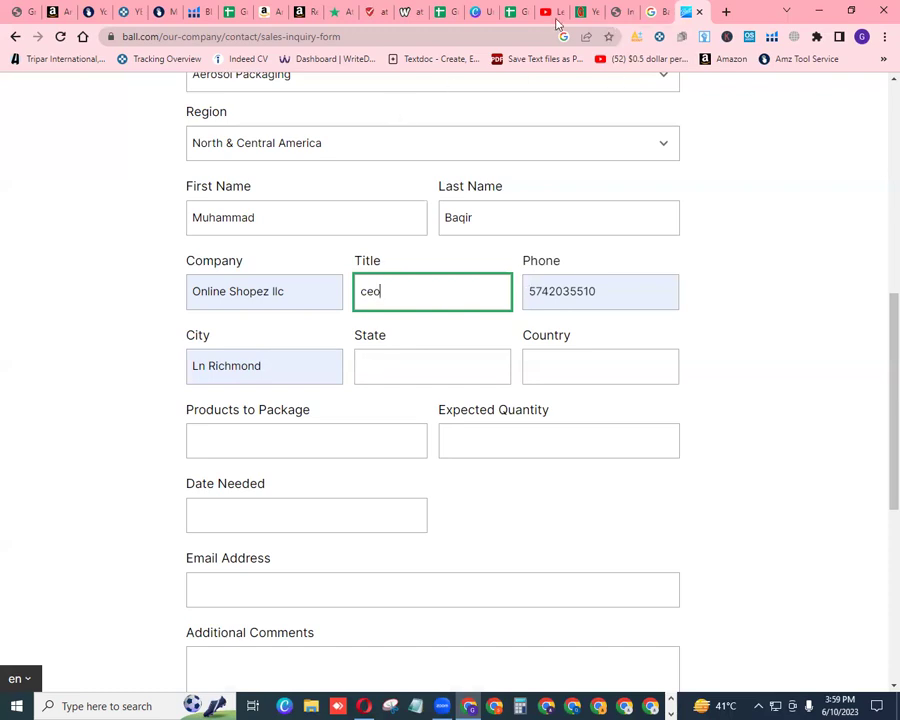
After rechecking the EMAIL DRAFT sheet, autofill State as Texas, Country as United States and the contact's e-mail
{"action": "left_click", "coordinate": [453, 12]}
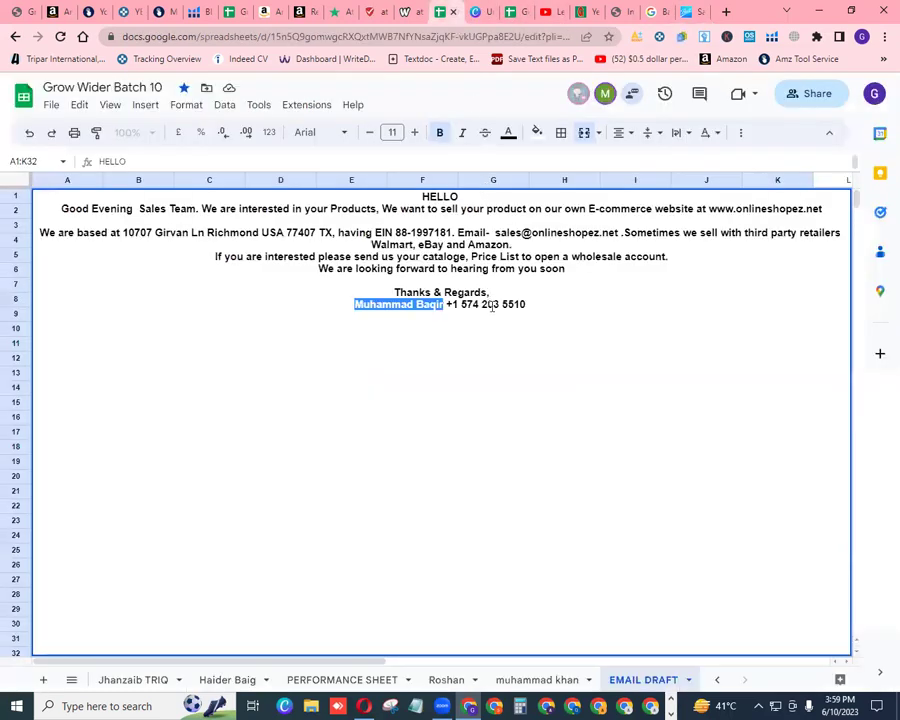
{"action": "left_click", "coordinate": [688, 12]}
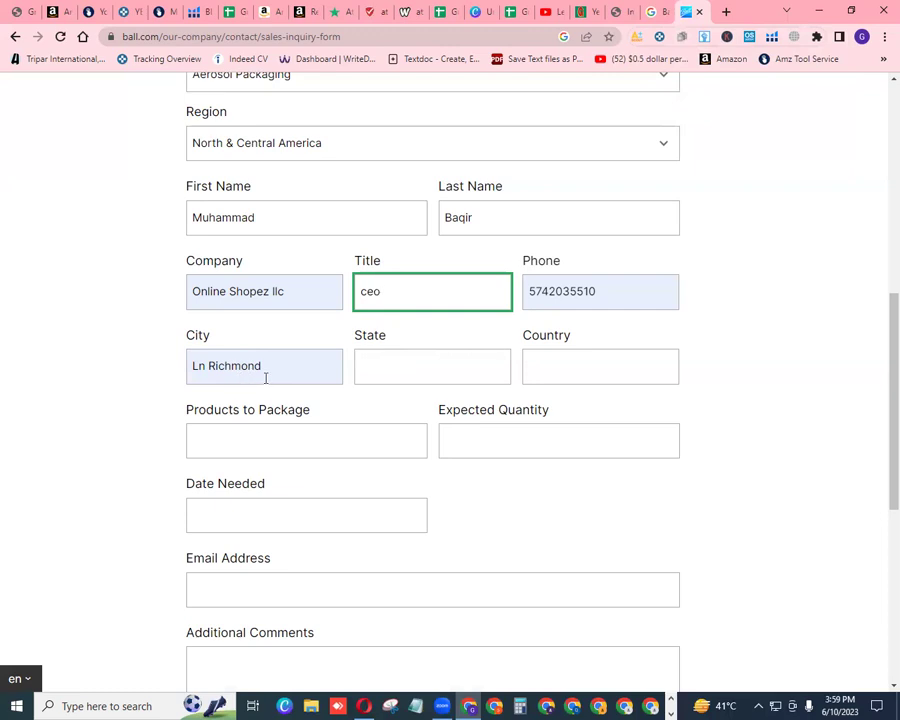
{"action": "left_click", "coordinate": [396, 368]}
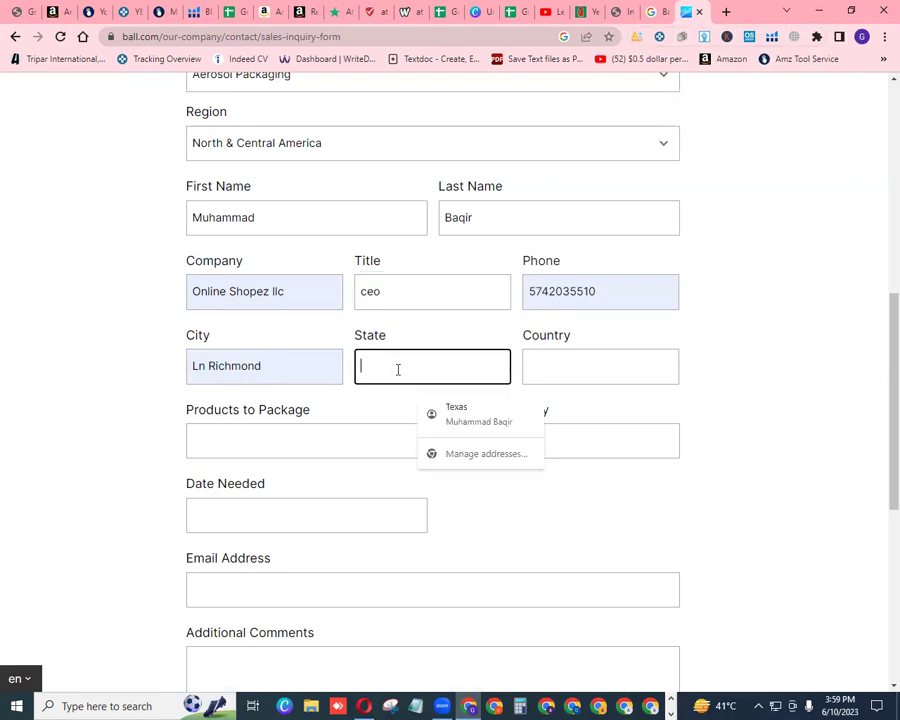
{"action": "left_click", "coordinate": [455, 410]}
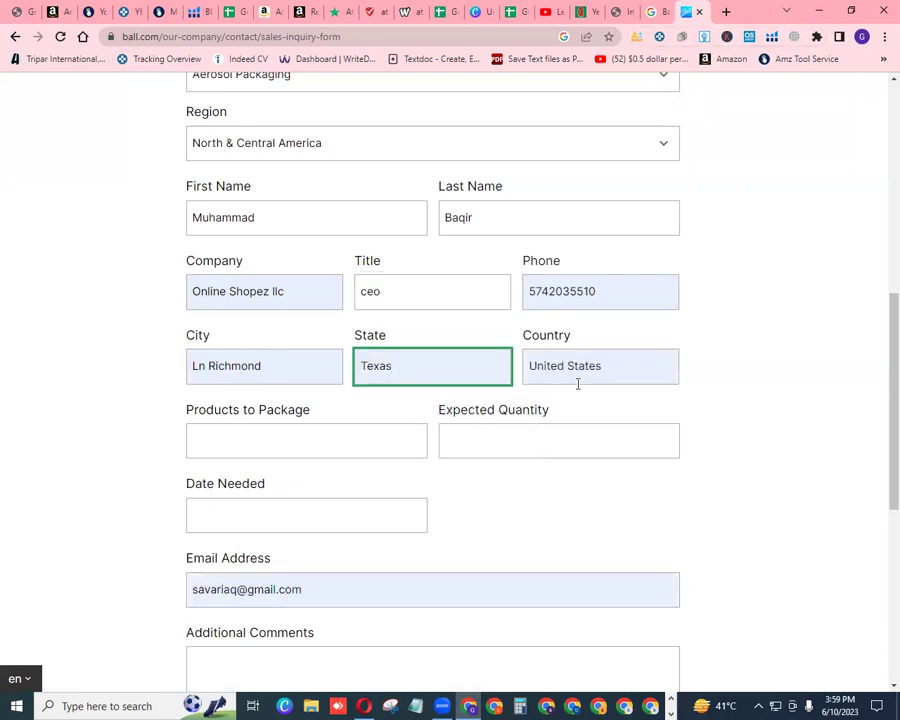
{"action": "scroll", "coordinate": [875, 420], "scroll_direction": "down", "scroll_amount": 3}
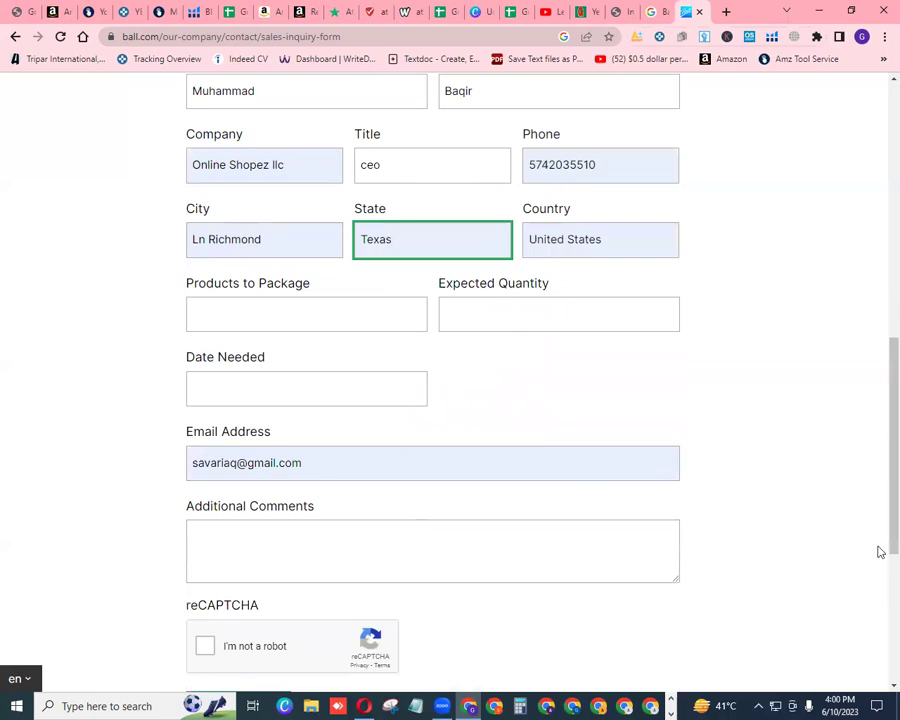
{"action": "scroll", "coordinate": [878, 520], "scroll_direction": "down", "scroll_amount": 1}
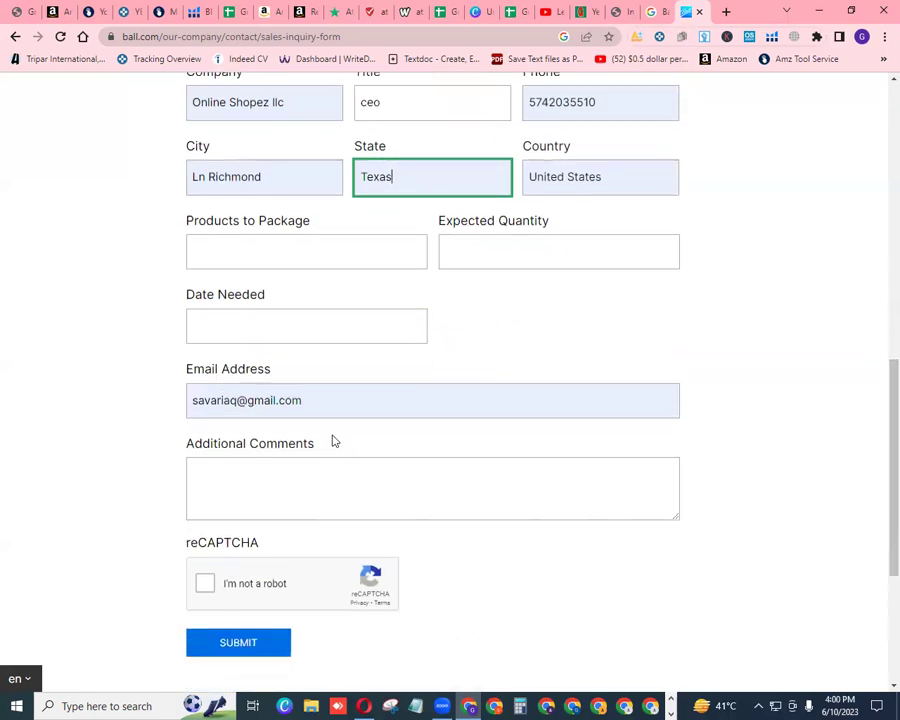
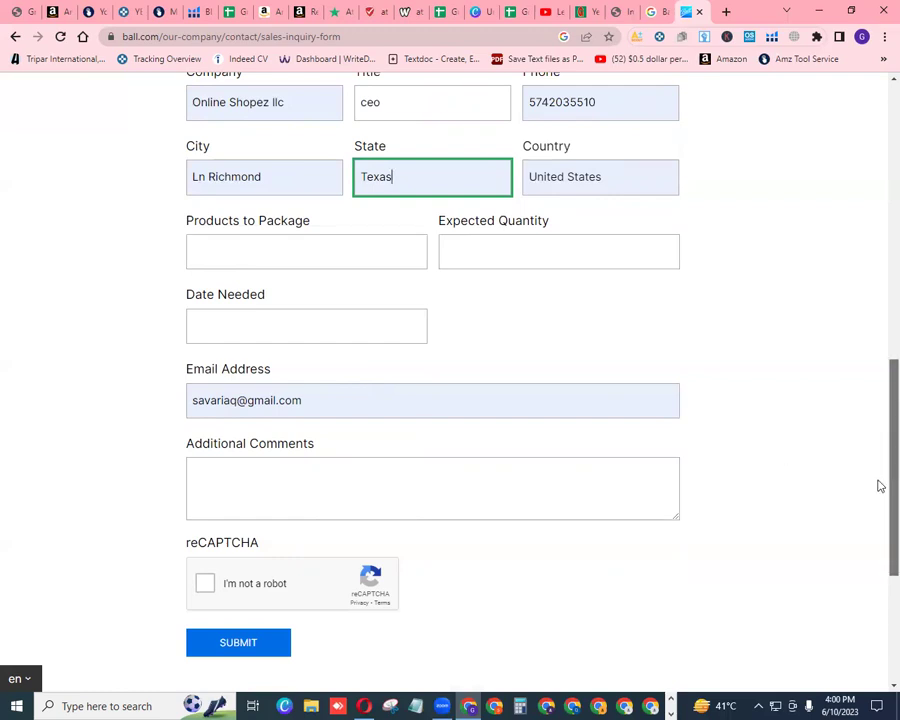
Copy the full EMAIL DRAFT text from the spreadsheet and go back to the ball.com form
{"action": "scroll", "coordinate": [879, 396], "scroll_direction": "up", "scroll_amount": 1}
{"action": "scroll", "coordinate": [879, 396], "scroll_direction": "up", "scroll_amount": 8}
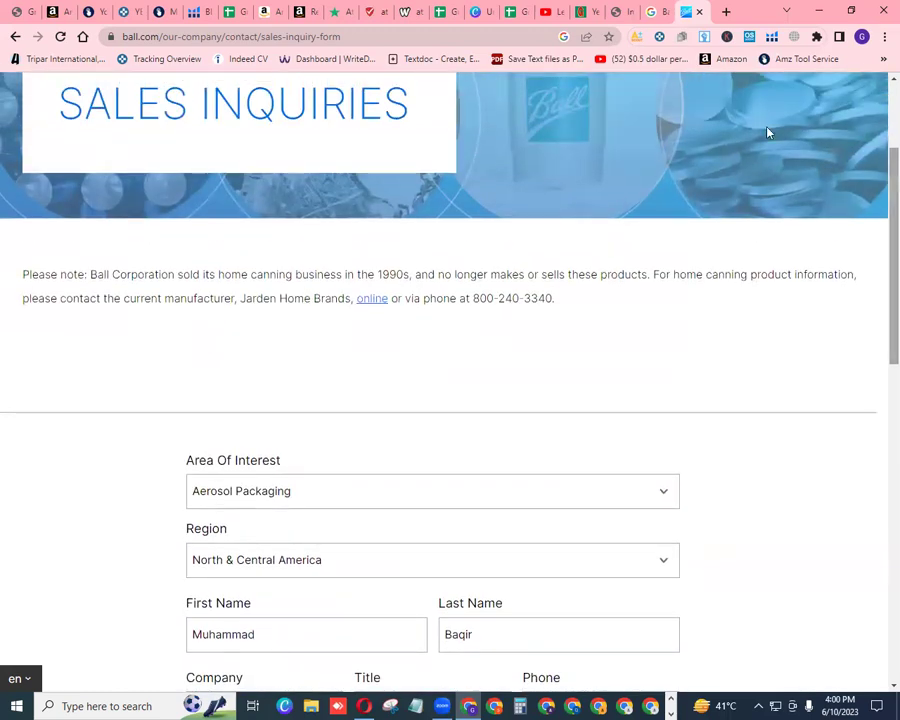
{"action": "left_click", "coordinate": [448, 11]}
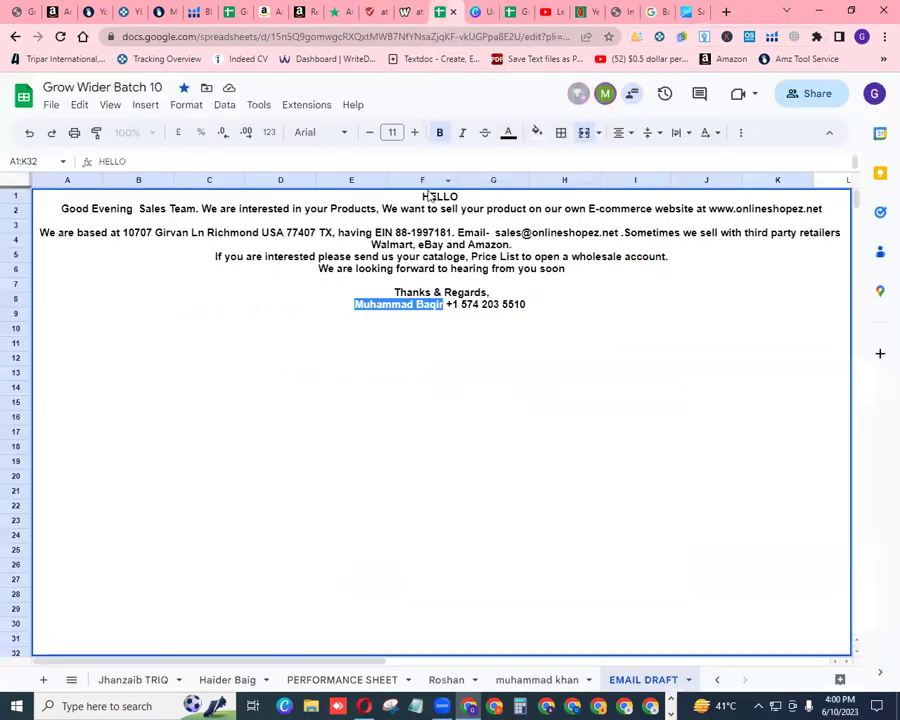
{"action": "left_click_drag", "start_coordinate": [423, 196], "coordinate": [529, 319]}
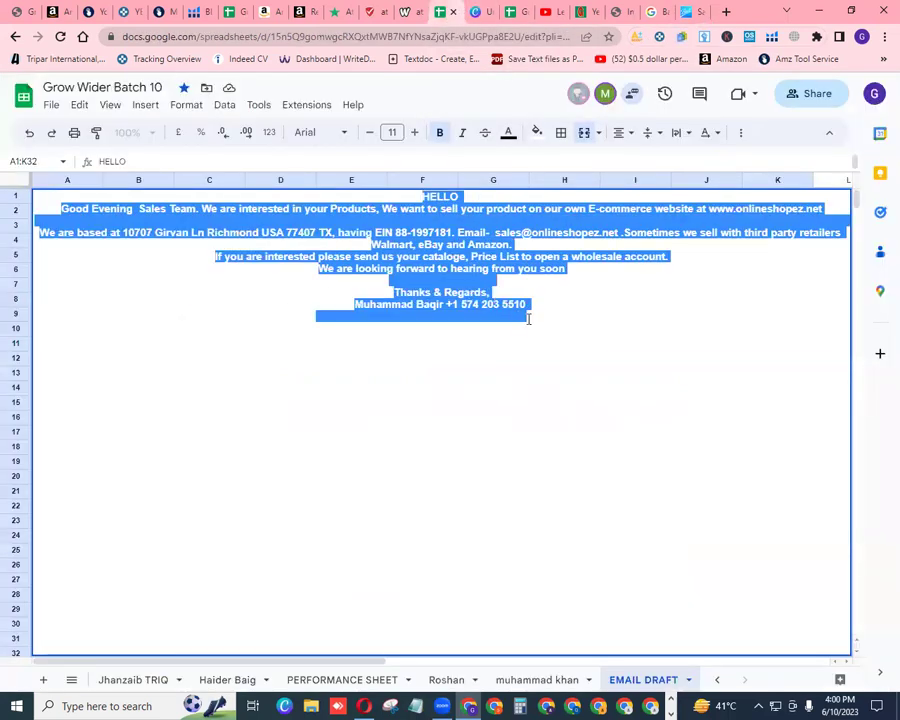
{"action": "right_click", "coordinate": [448, 244]}
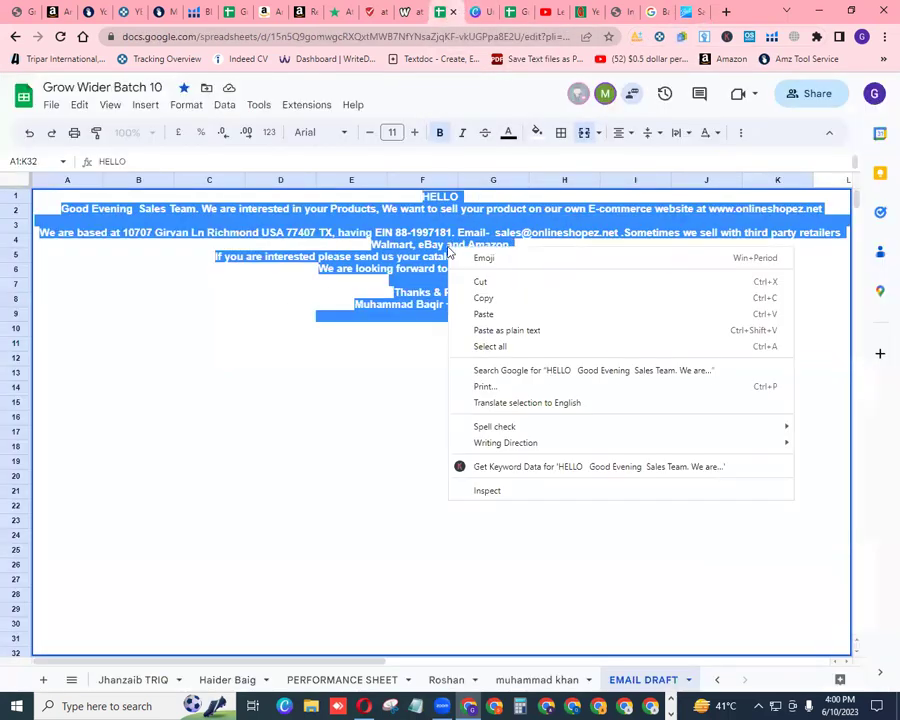
{"action": "left_click", "coordinate": [482, 297]}
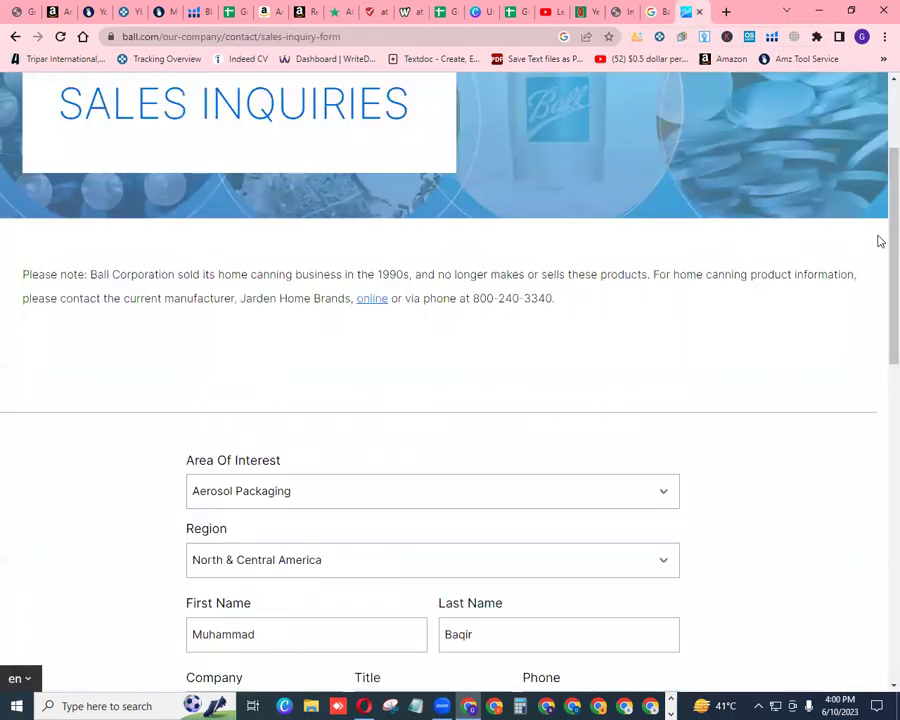
{"action": "left_click", "coordinate": [692, 12]}
Paste the email draft into the form's Additional Comments box
{"action": "scroll", "coordinate": [874, 330], "scroll_direction": "down", "scroll_amount": 6}
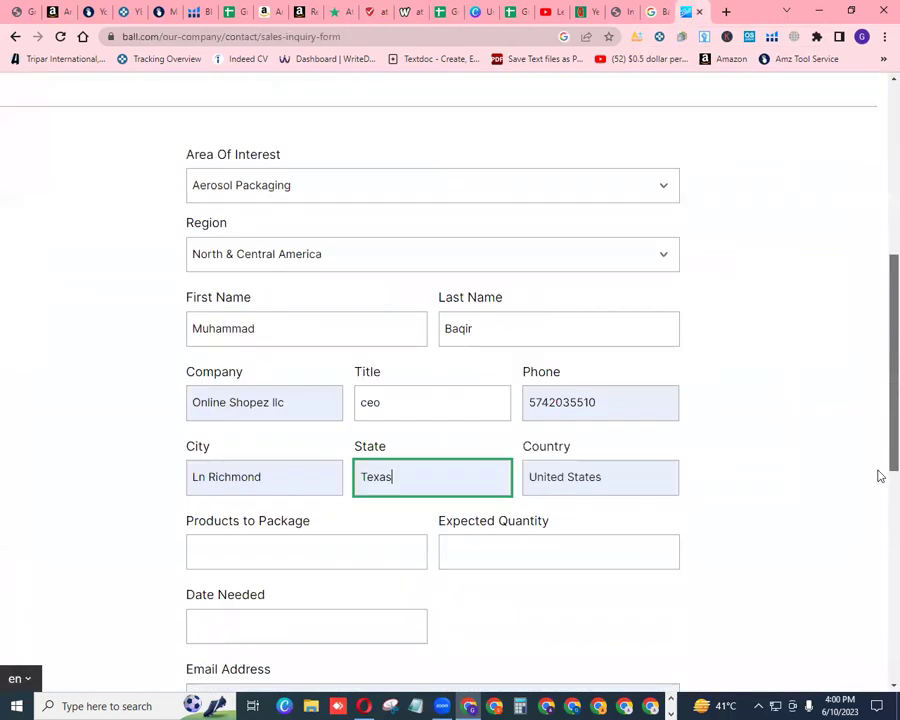
{"action": "scroll", "coordinate": [878, 545], "scroll_direction": "down", "scroll_amount": 1}
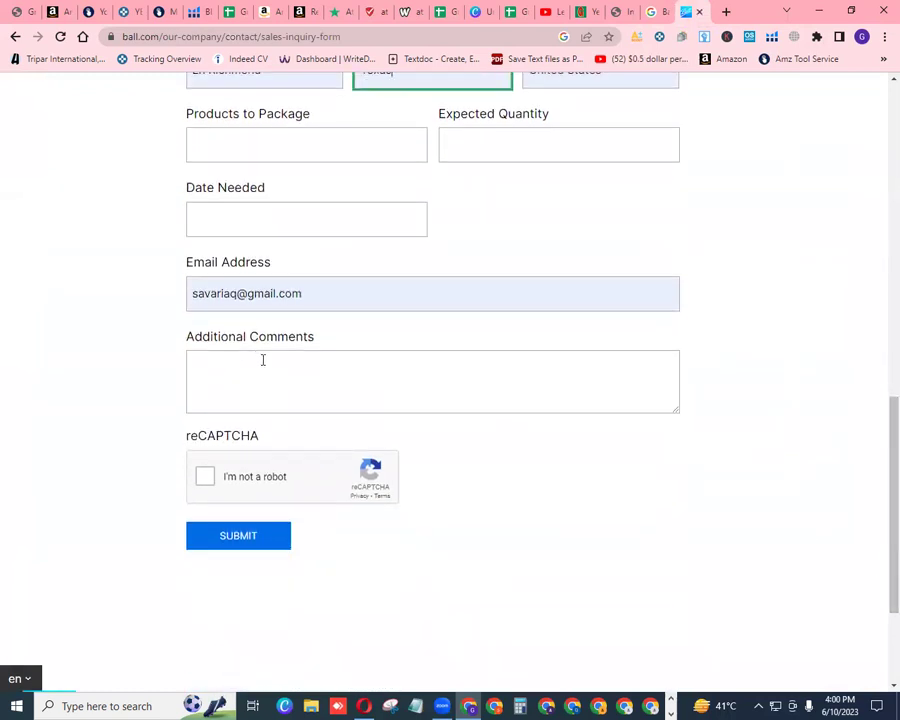
{"action": "right_click", "coordinate": [263, 365]}
{"action": "left_click", "coordinate": [299, 472]}
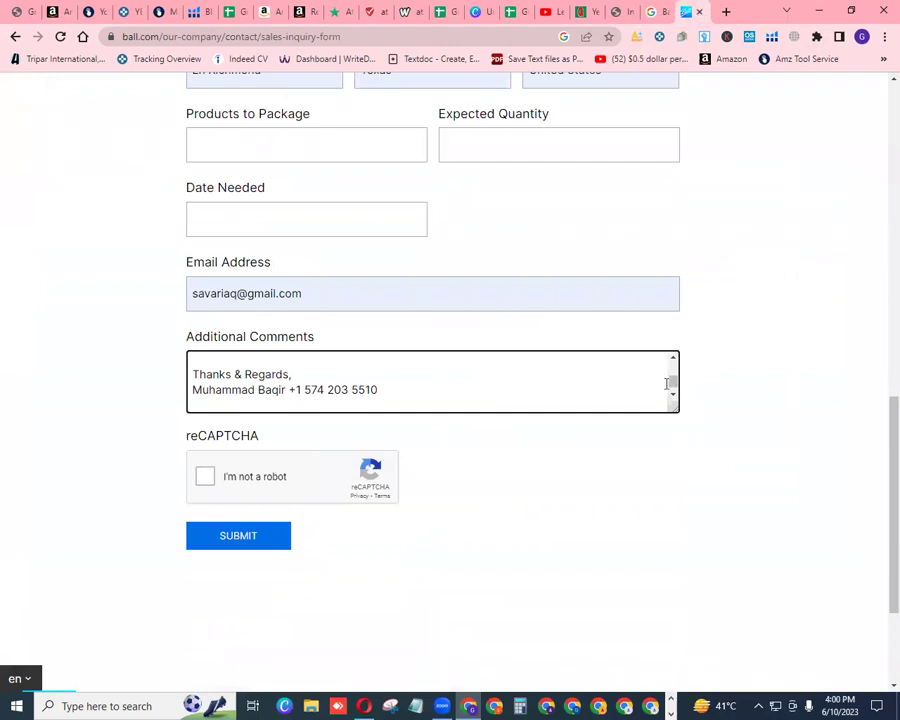
{"action": "left_click_drag", "start_coordinate": [673, 389], "coordinate": [675, 368]}
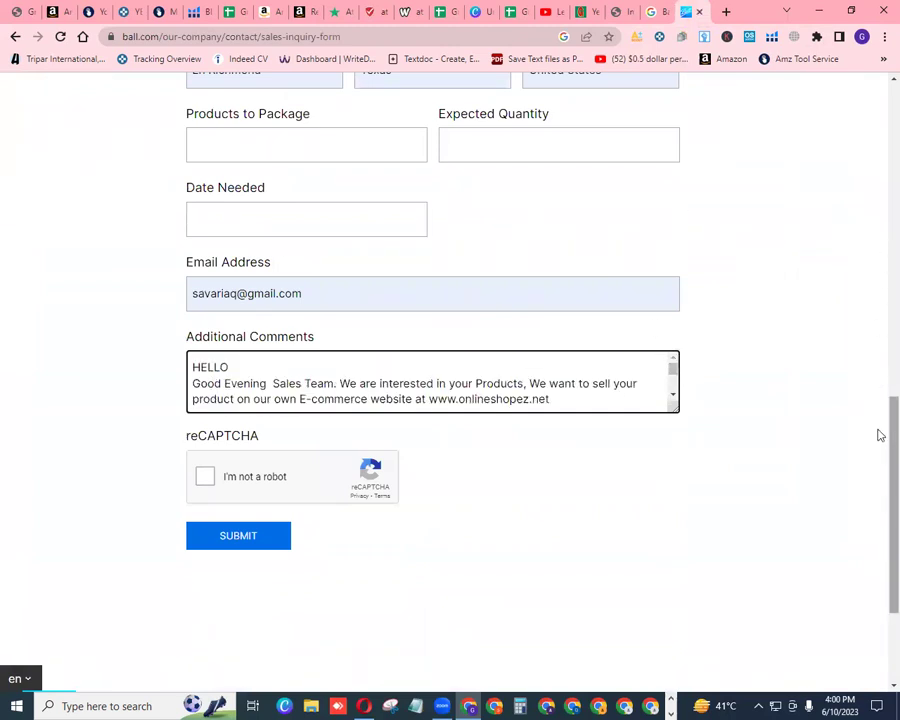
{"action": "scroll", "coordinate": [880, 456], "scroll_direction": "up", "scroll_amount": 2}
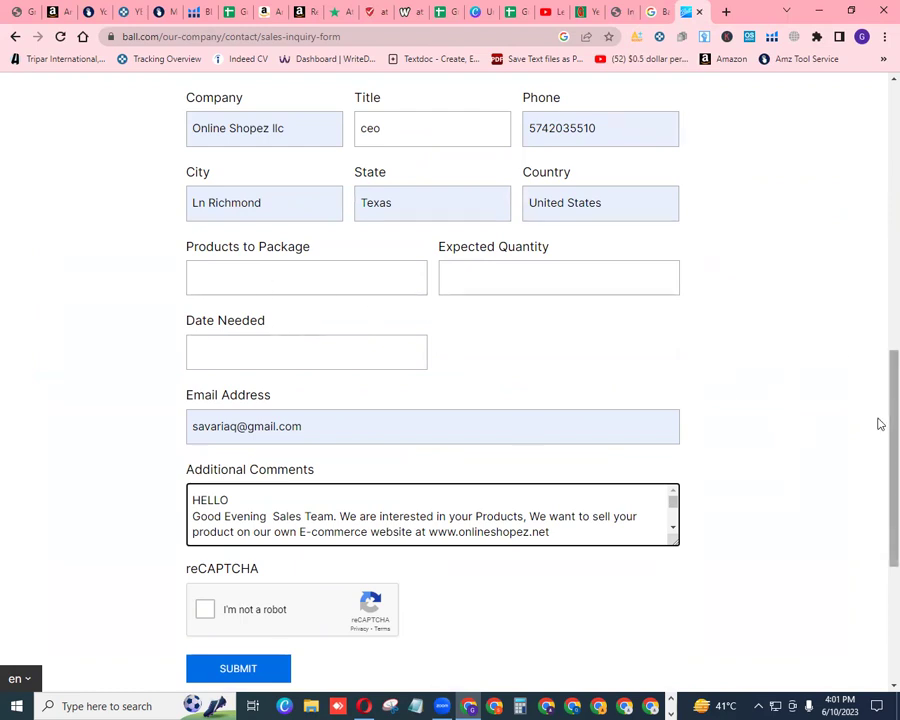
{"action": "scroll", "coordinate": [878, 488], "scroll_direction": "down", "scroll_amount": 3}
Complete the 'I'm not a robot' reCAPTCHA check
{"action": "left_click", "coordinate": [206, 431]}
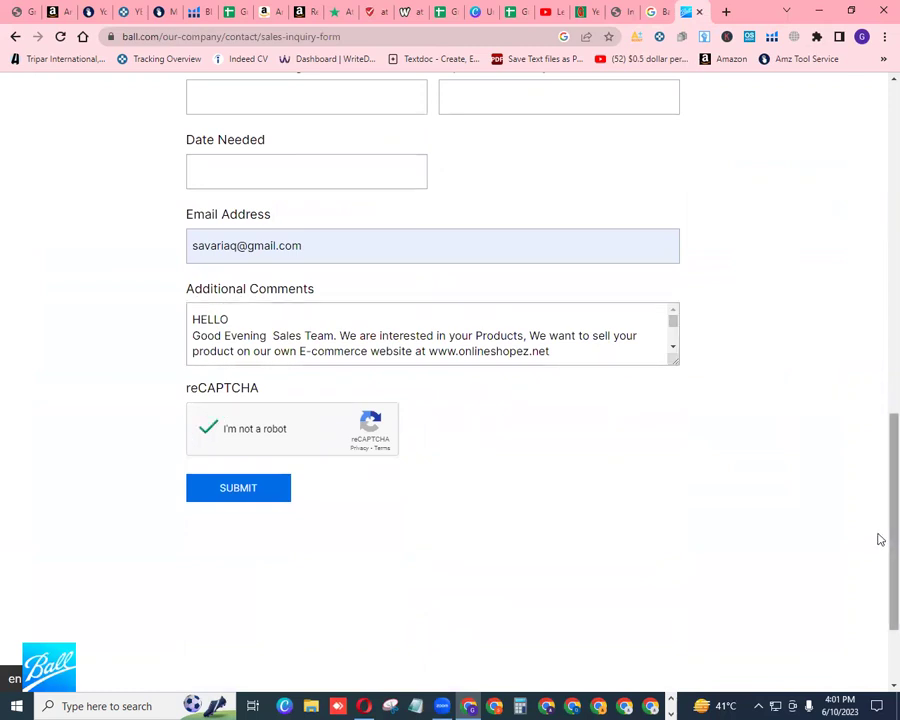
{"action": "scroll", "coordinate": [878, 549], "scroll_direction": "up", "scroll_amount": 5}
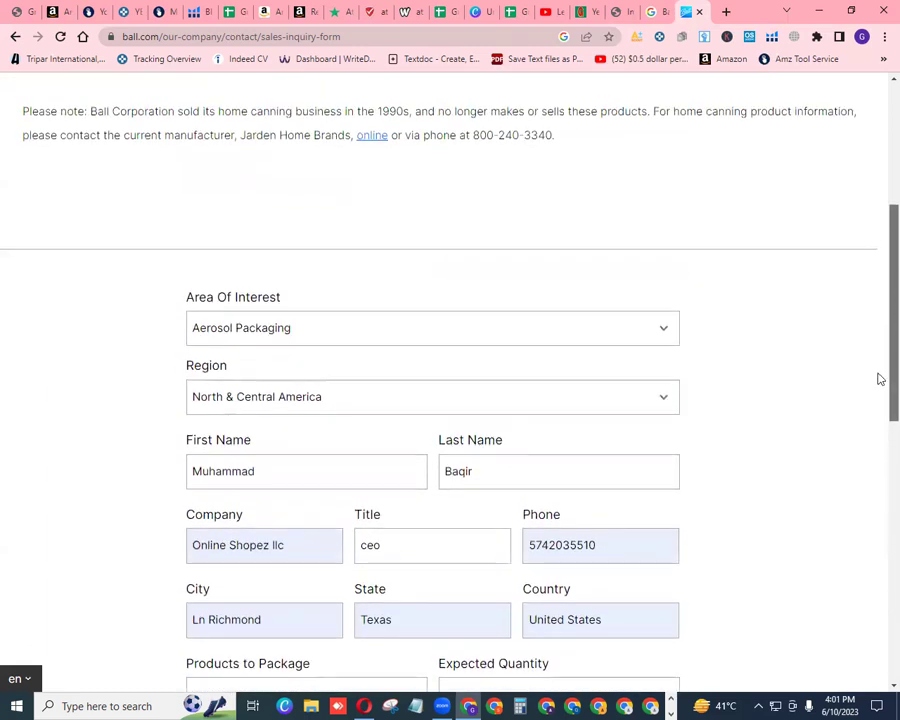
{"action": "scroll", "coordinate": [878, 400], "scroll_direction": "down", "scroll_amount": 3}
{"action": "scroll", "coordinate": [876, 510], "scroll_direction": "down", "scroll_amount": 3}
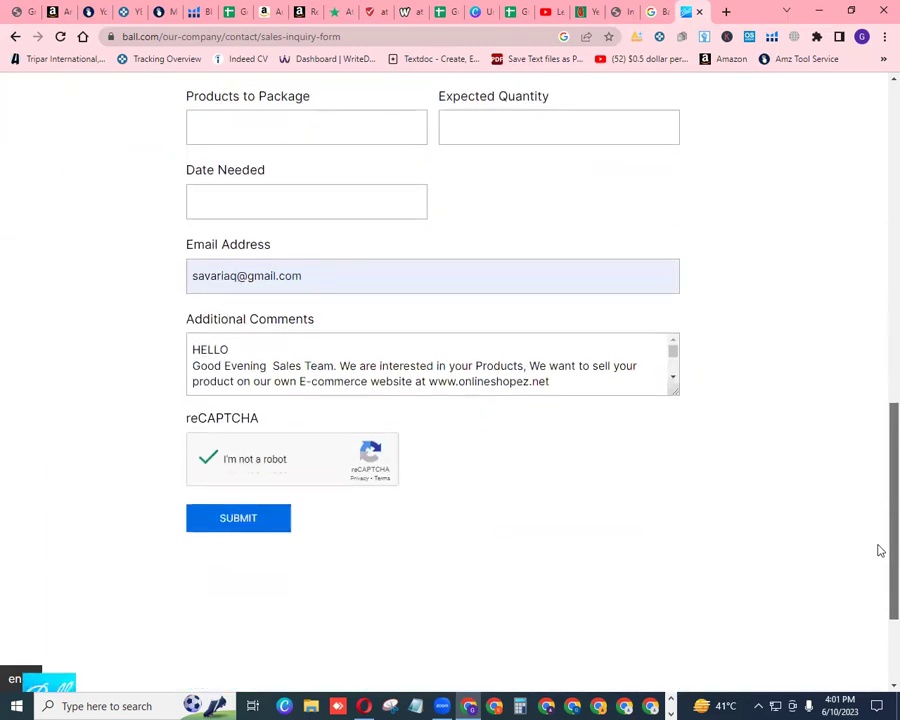
{"action": "scroll", "coordinate": [876, 470], "scroll_direction": "up", "scroll_amount": 3}
{"action": "scroll", "coordinate": [876, 380], "scroll_direction": "up", "scroll_amount": 4}
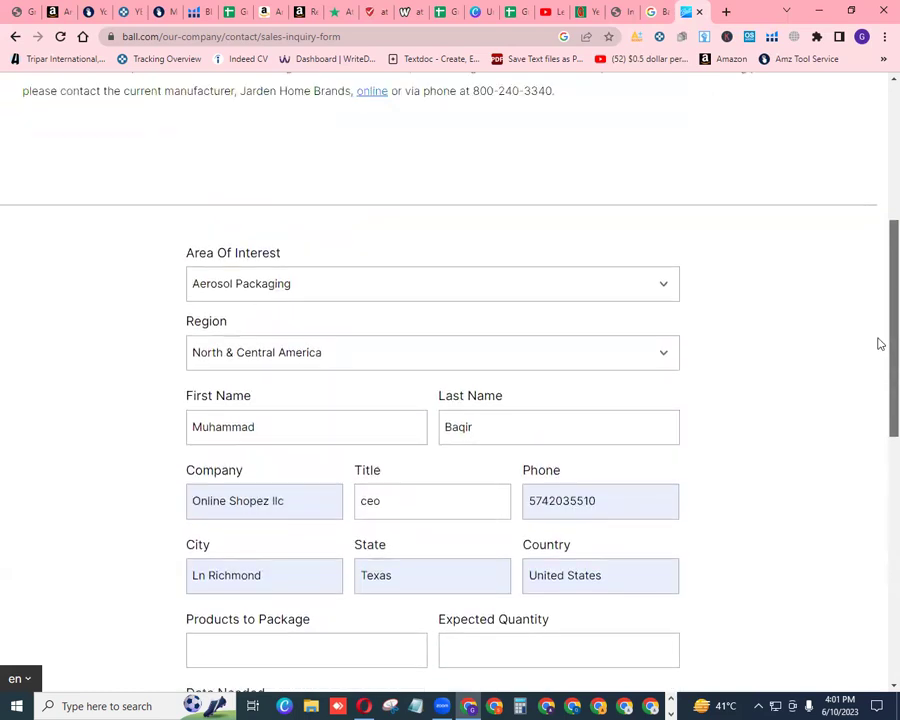
{"action": "scroll", "coordinate": [880, 316], "scroll_direction": "down", "scroll_amount": 2}
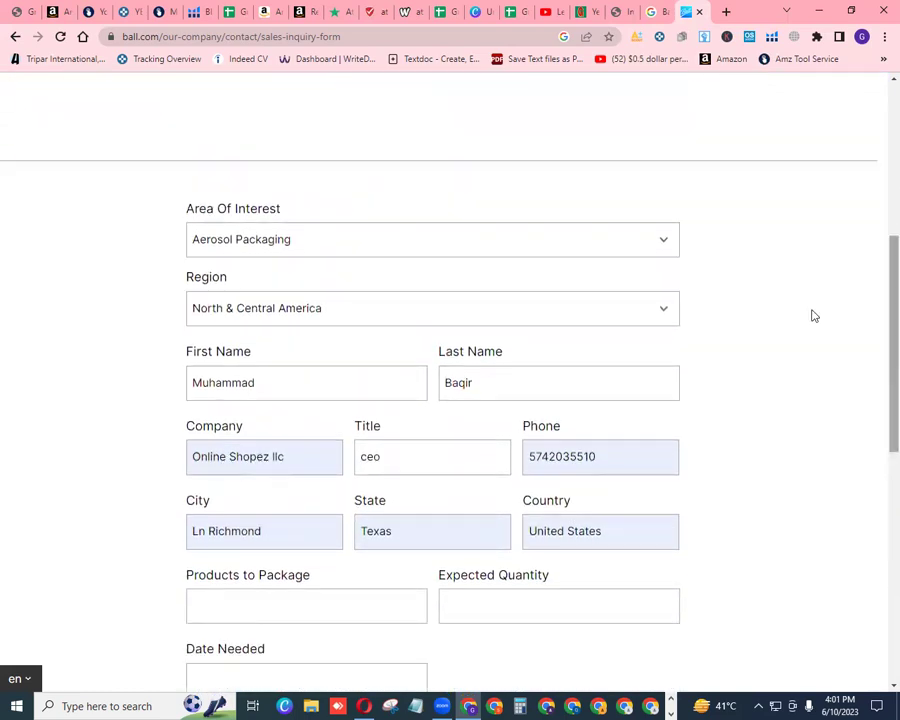
Copy the inquiry form's page URL and return to the spreadsheet
{"action": "left_click", "coordinate": [235, 37]}
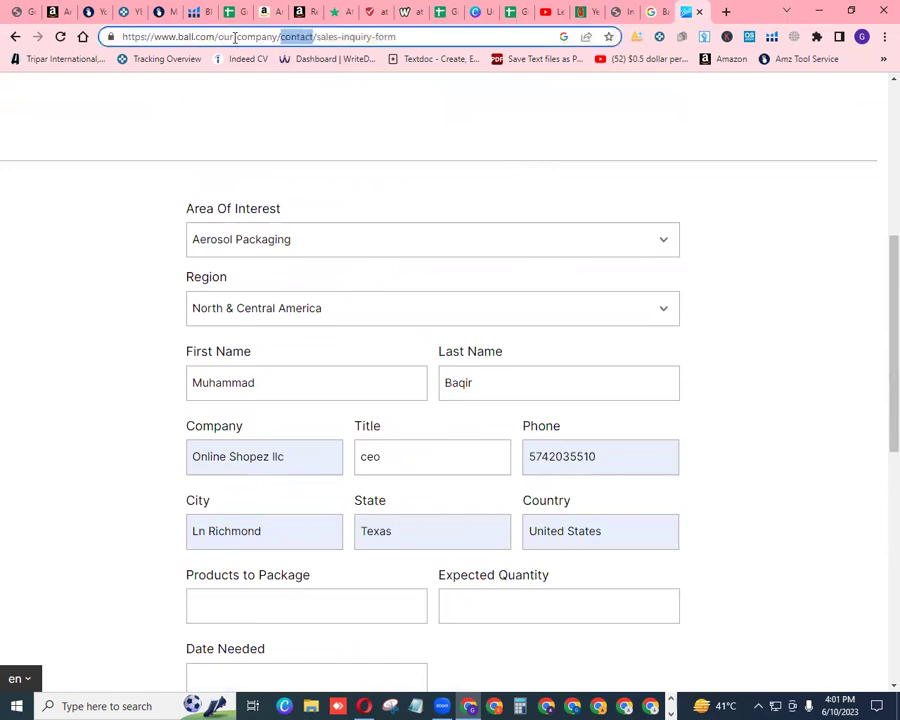
{"action": "right_click", "coordinate": [235, 38]}
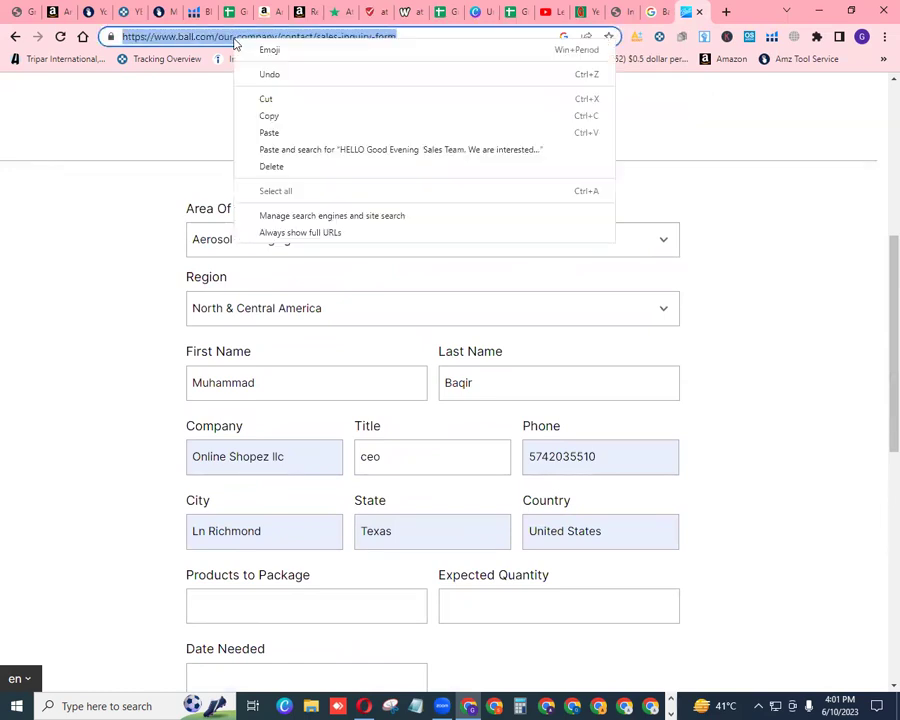
{"action": "left_click", "coordinate": [268, 116]}
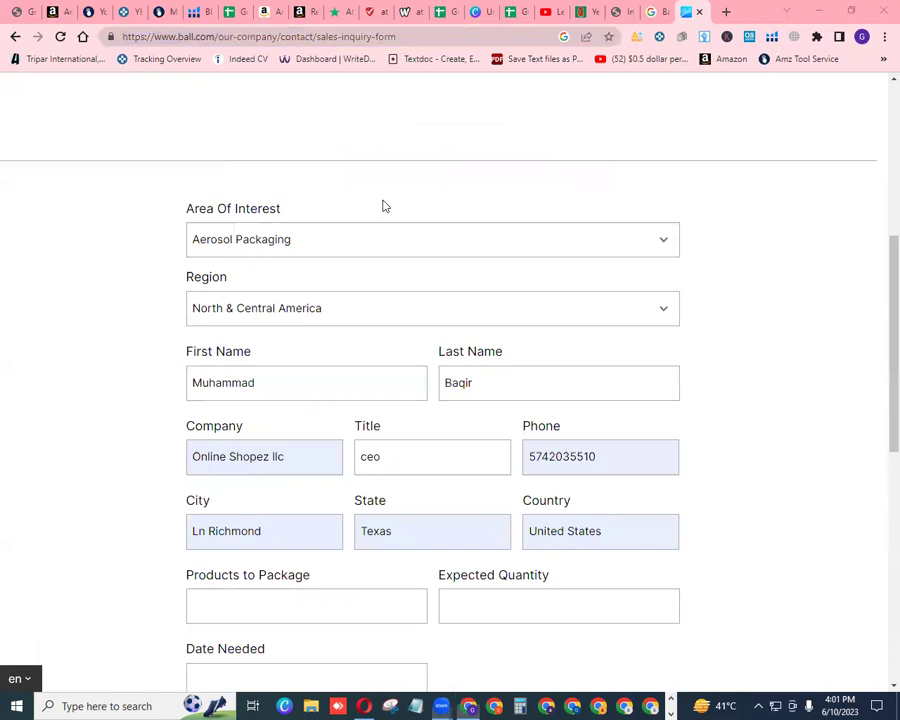
{"action": "left_click", "coordinate": [449, 12]}
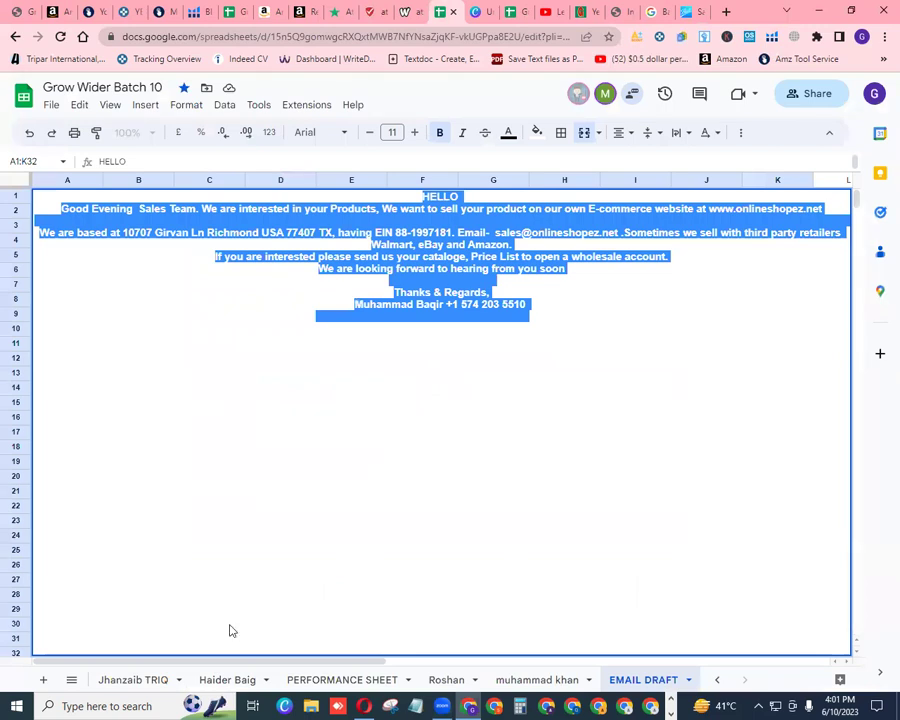
On Sample Sheet, insert an empty column to the left of Fulfillment at E27
{"action": "left_click", "coordinate": [720, 684]}
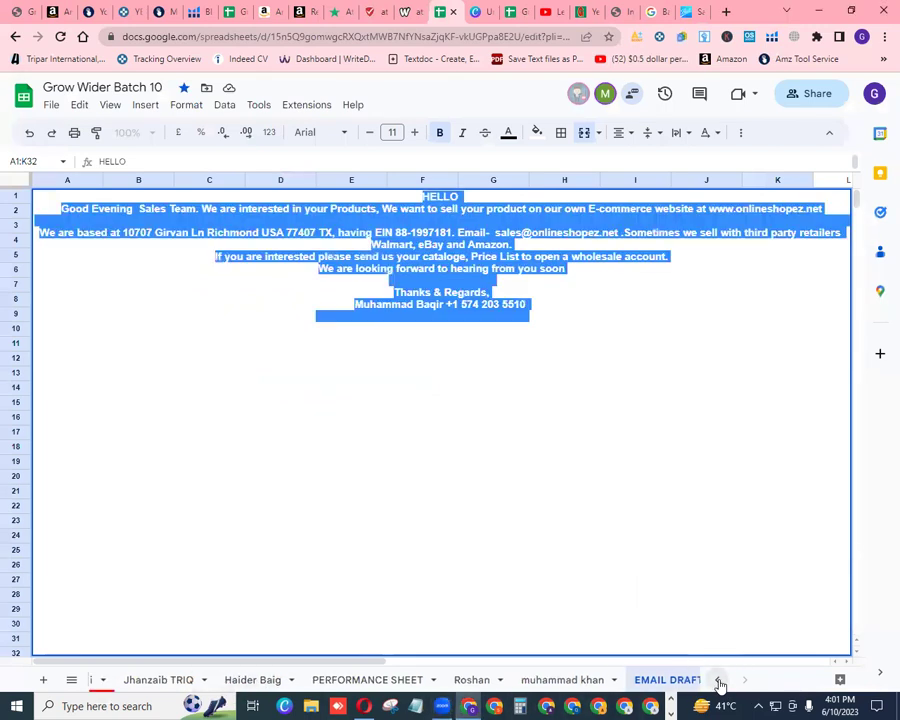
{"action": "left_click", "coordinate": [718, 682]}
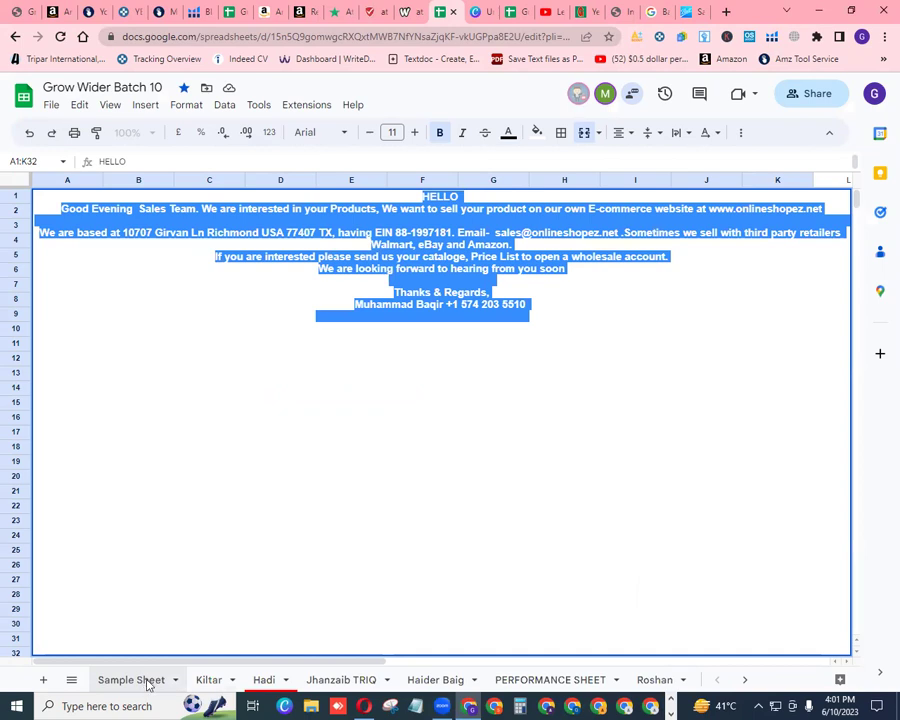
{"action": "left_click", "coordinate": [145, 681]}
{"action": "key", "text": "ctrl+c"}
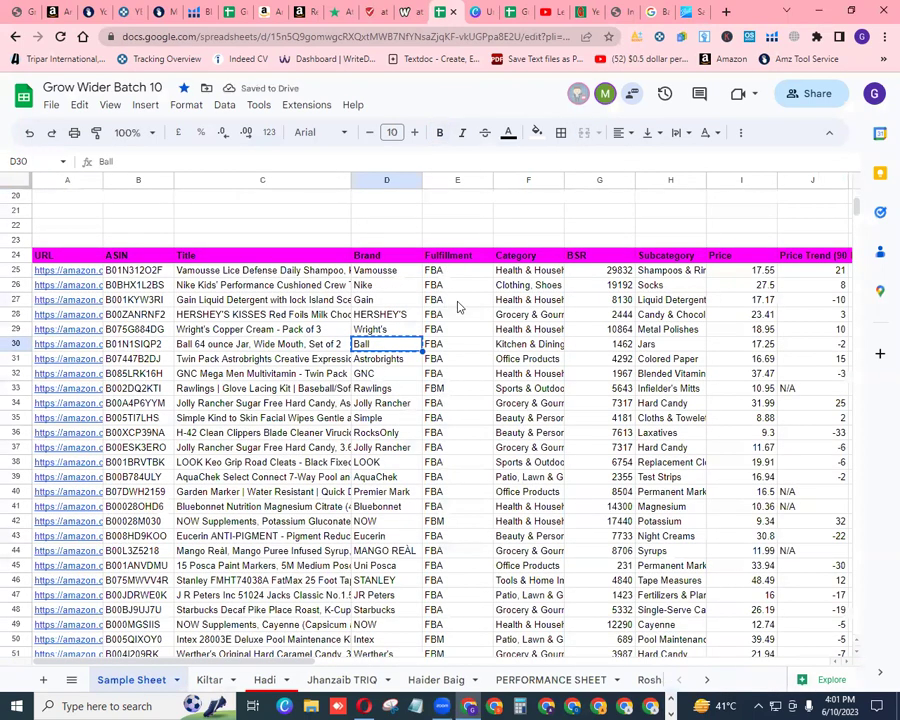
{"action": "left_click", "coordinate": [457, 300]}
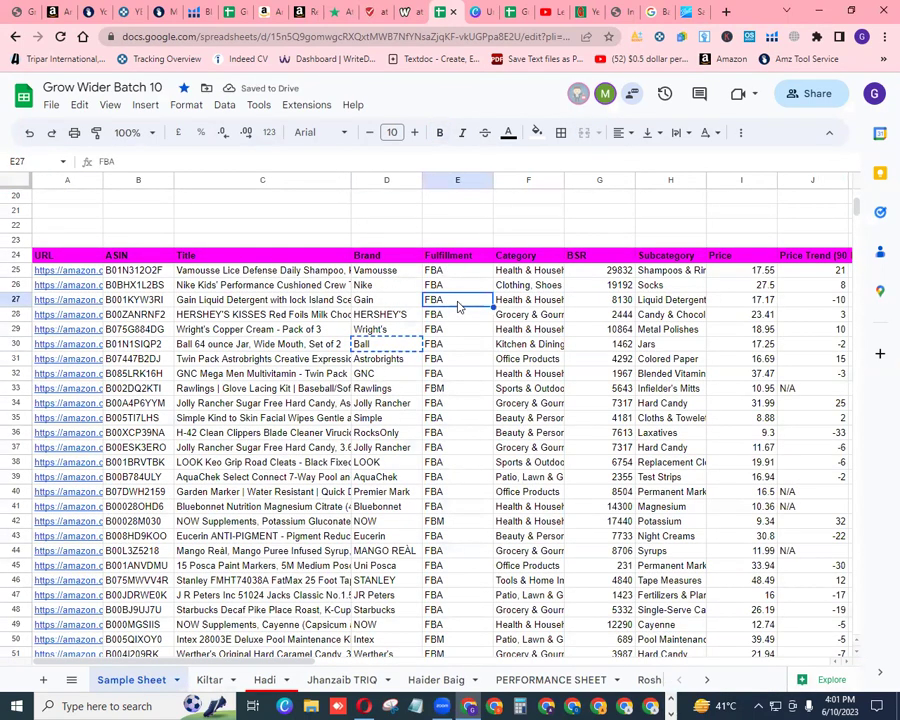
{"action": "right_click", "coordinate": [459, 306]}
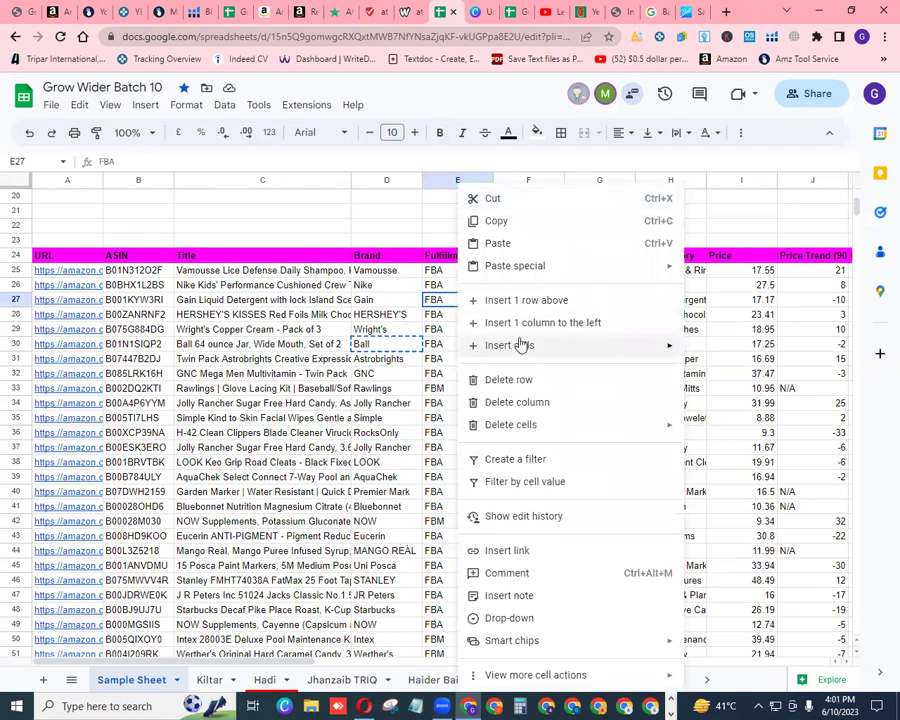
{"action": "left_click", "coordinate": [553, 323]}
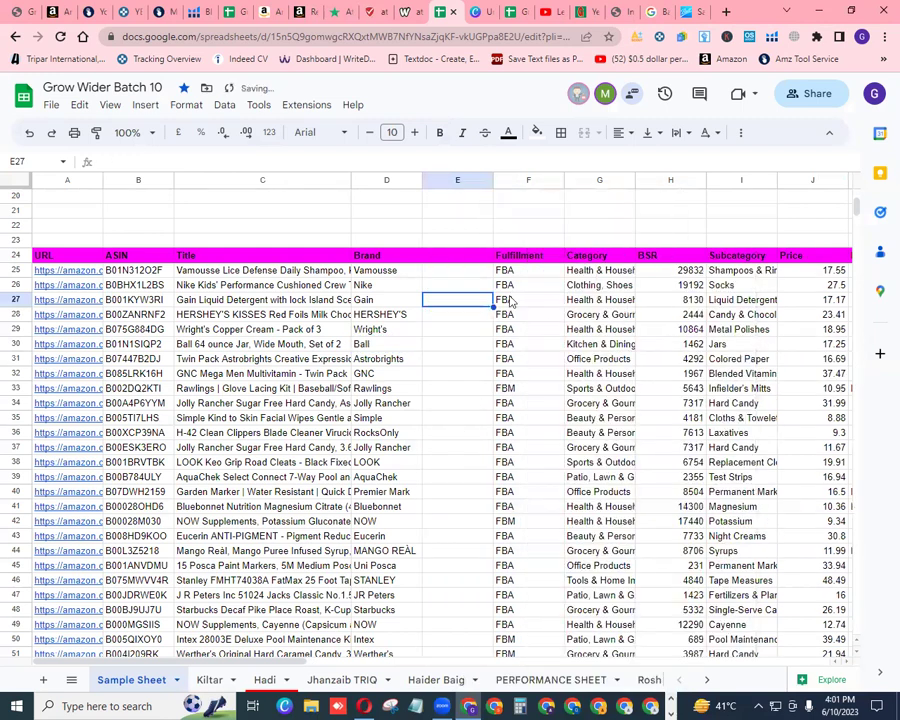
Enter the header 'Action Applied' in cell E24
{"action": "left_click", "coordinate": [474, 258]}
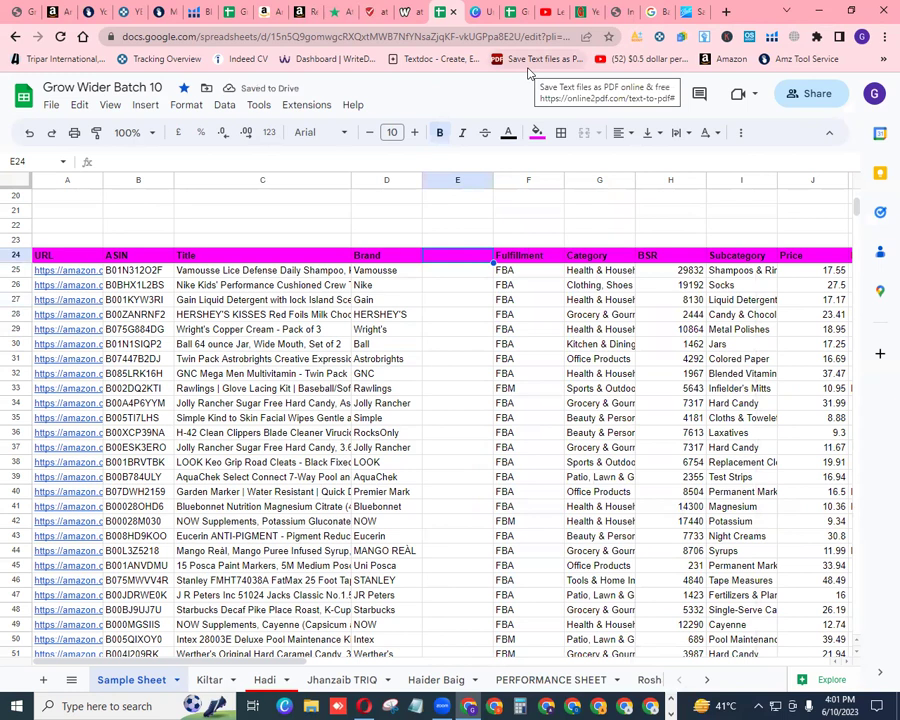
{"action": "type", "text": "Action Applied"}
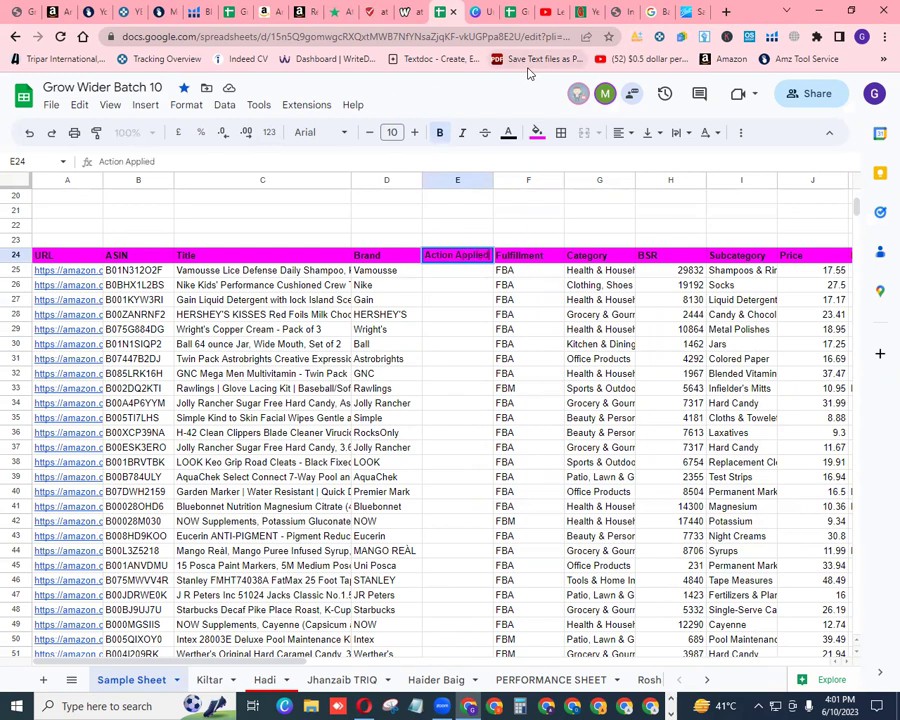
{"action": "left_click", "coordinate": [450, 345]}
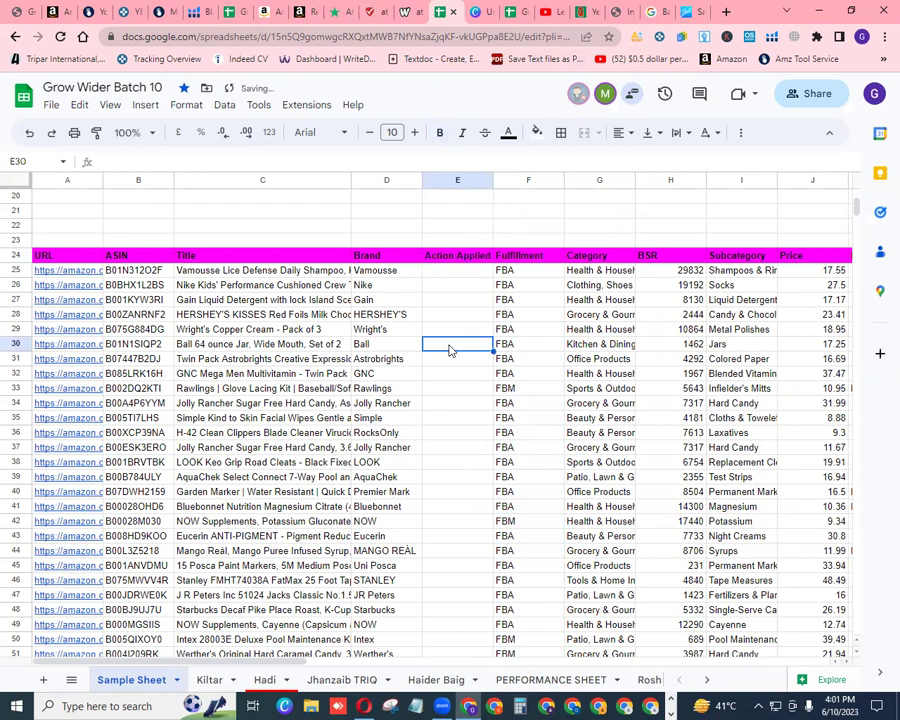
Enter 'Form Filled' in E30 and link it to the copied ball.com inquiry form URL
{"action": "type", "text": "Fo"}
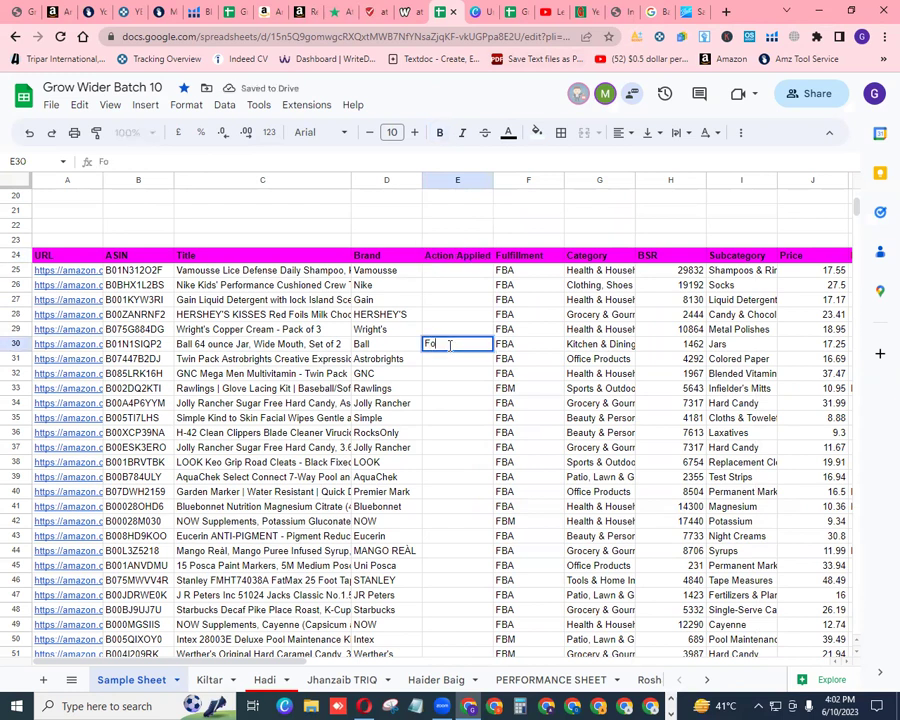
{"action": "type", "text": "rm Filled"}
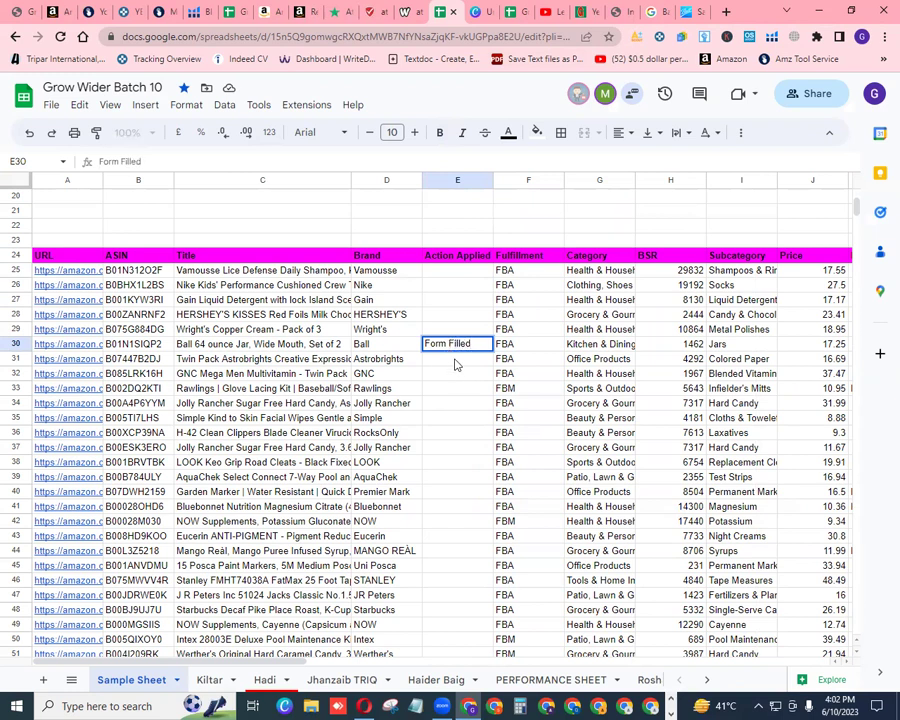
{"action": "key", "text": "Return"}
{"action": "left_click", "coordinate": [456, 347]}
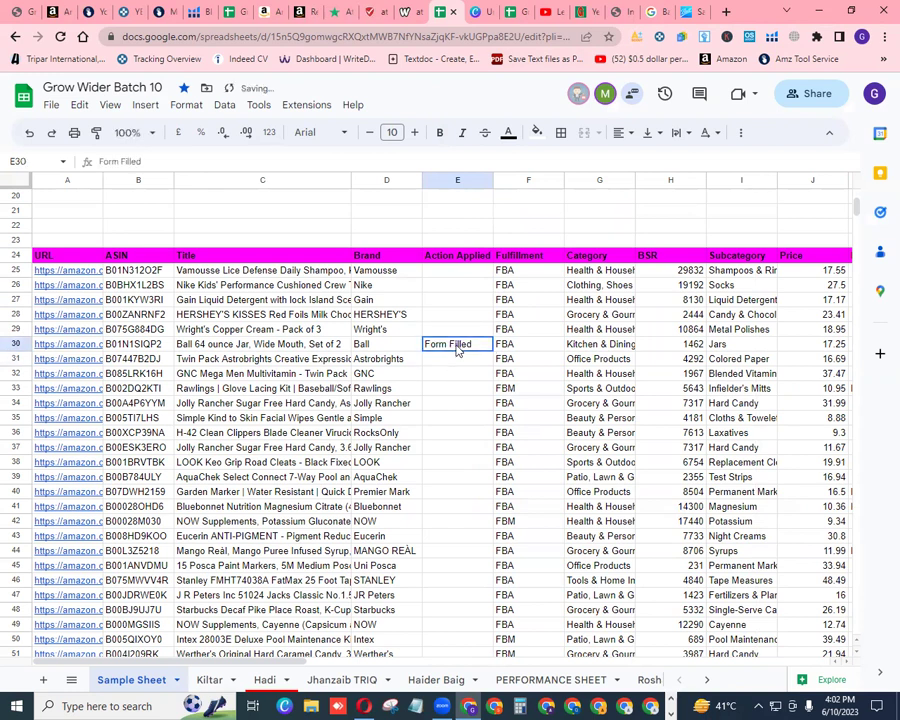
{"action": "right_click", "coordinate": [457, 346]}
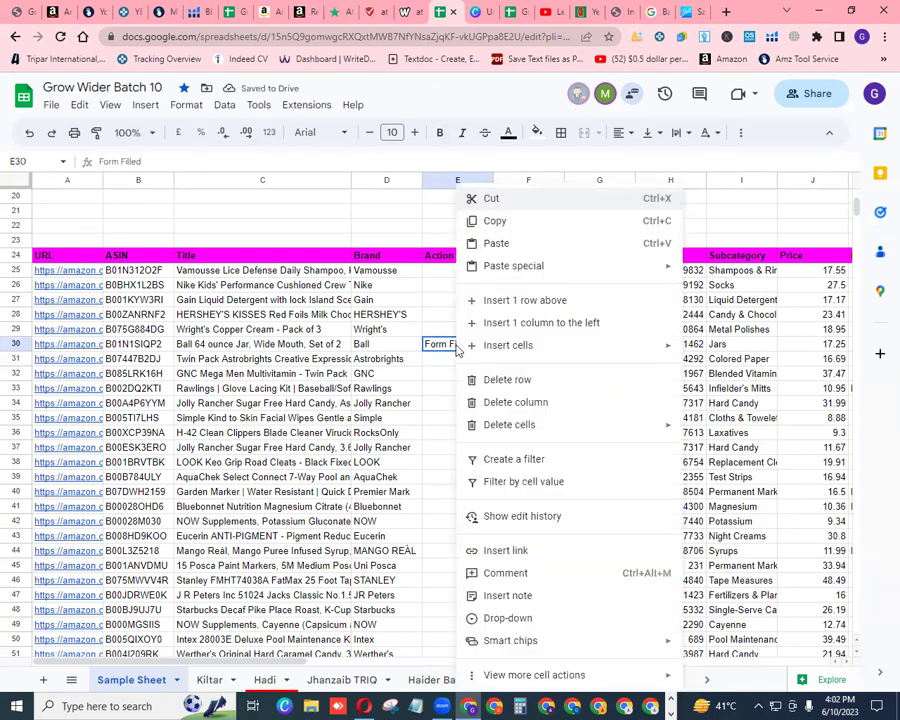
{"action": "left_click", "coordinate": [517, 553]}
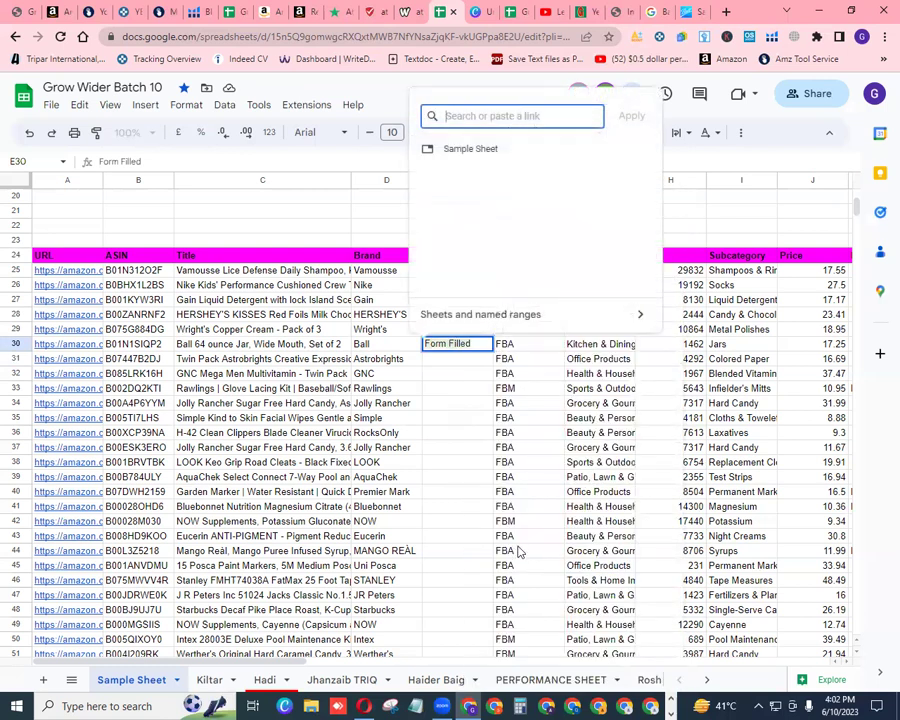
{"action": "right_click", "coordinate": [497, 117]}
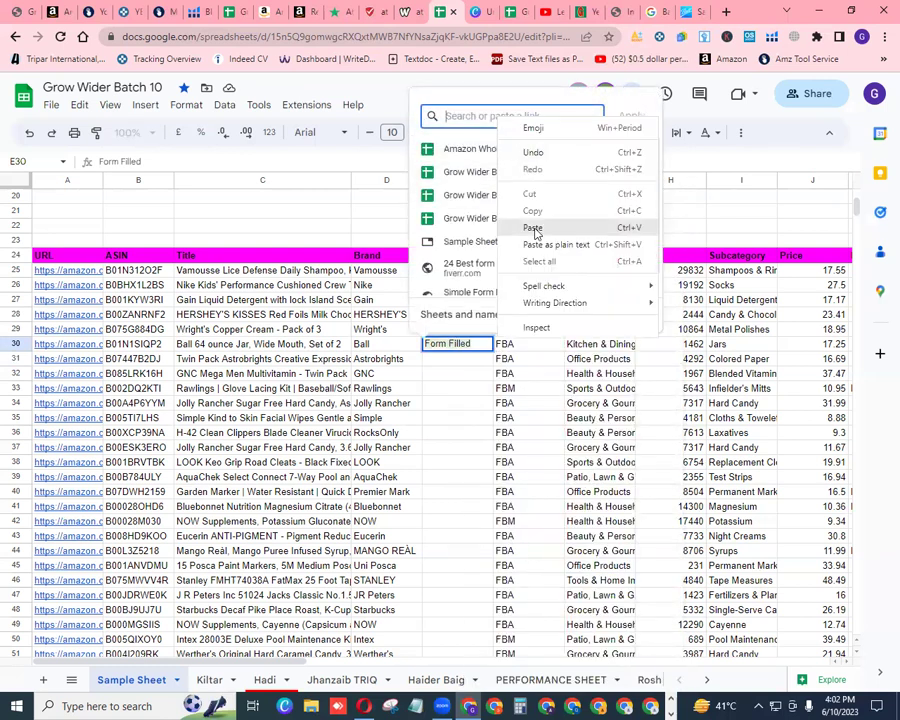
{"action": "left_click", "coordinate": [532, 226]}
{"action": "left_click", "coordinate": [632, 117]}
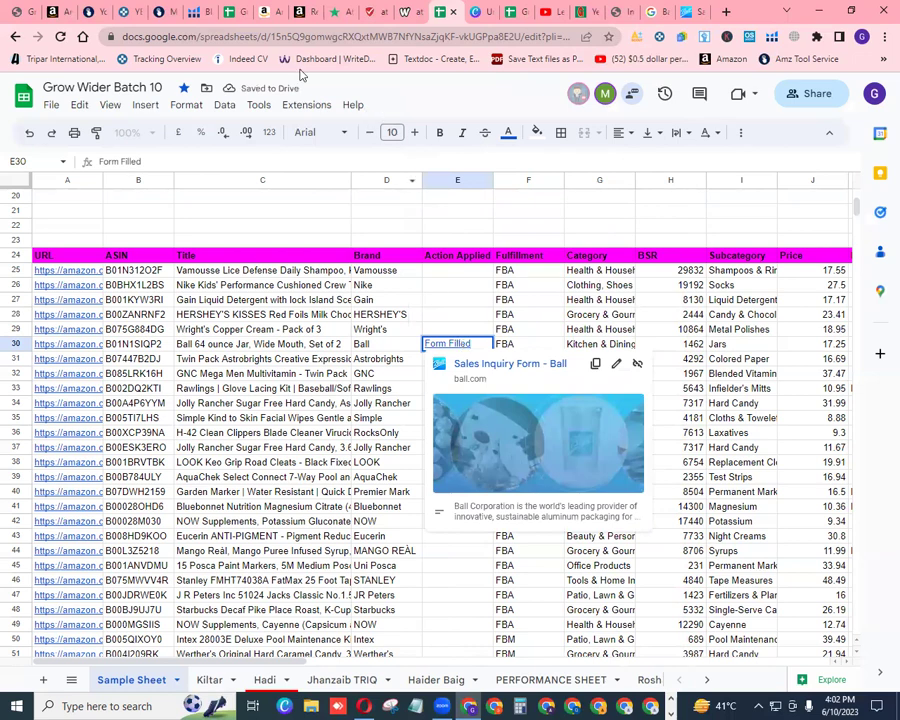
Tick the reCAPTCHA check and submit the Ball inquiry form
{"action": "left_click", "coordinate": [692, 13]}
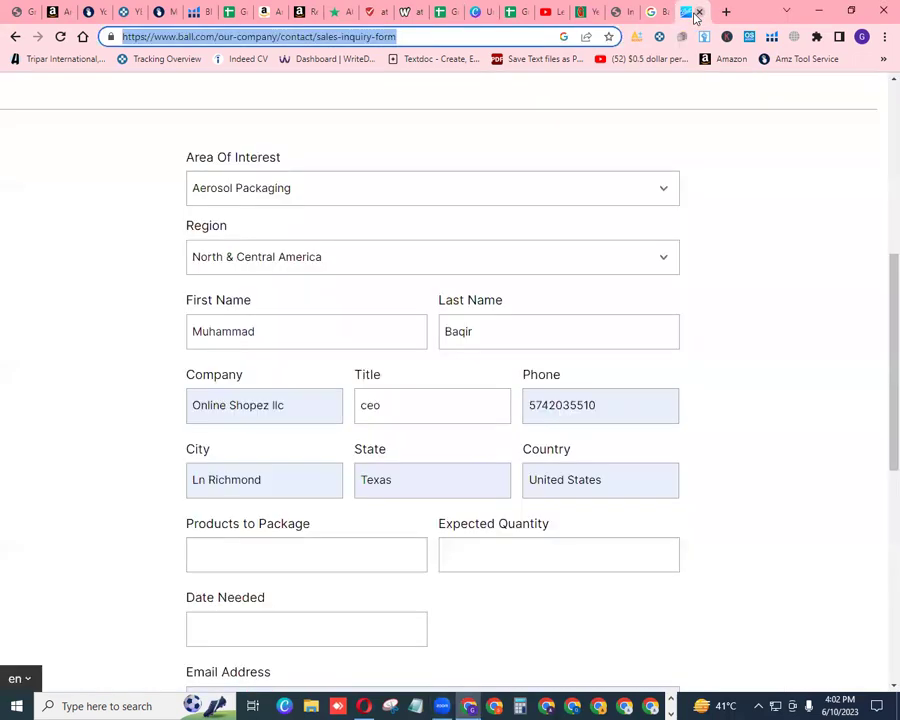
{"action": "scroll", "coordinate": [580, 293], "scroll_direction": "down", "scroll_amount": 5}
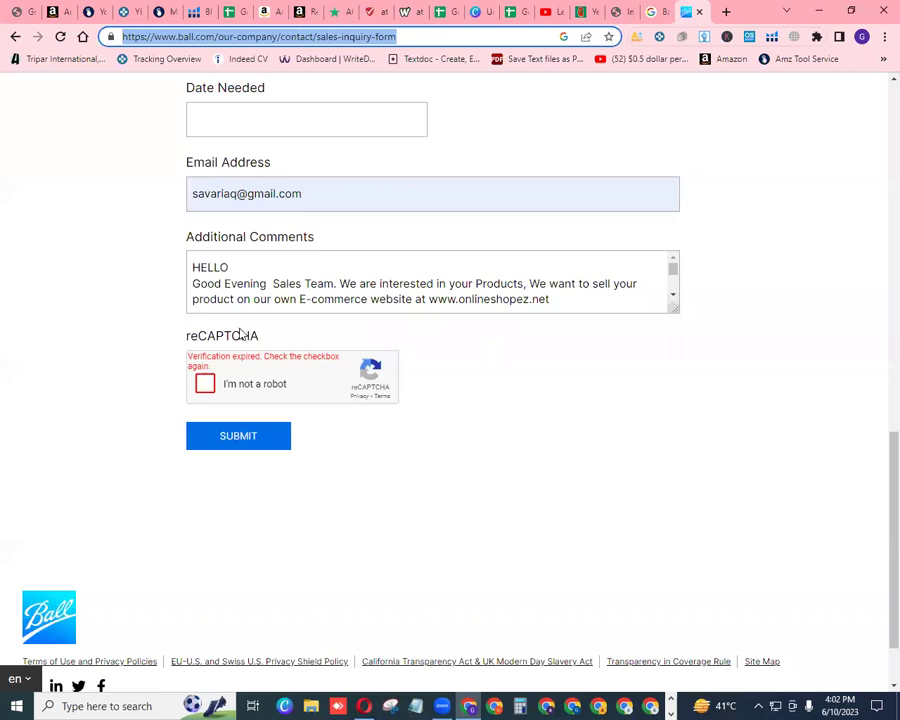
{"action": "left_click", "coordinate": [205, 384]}
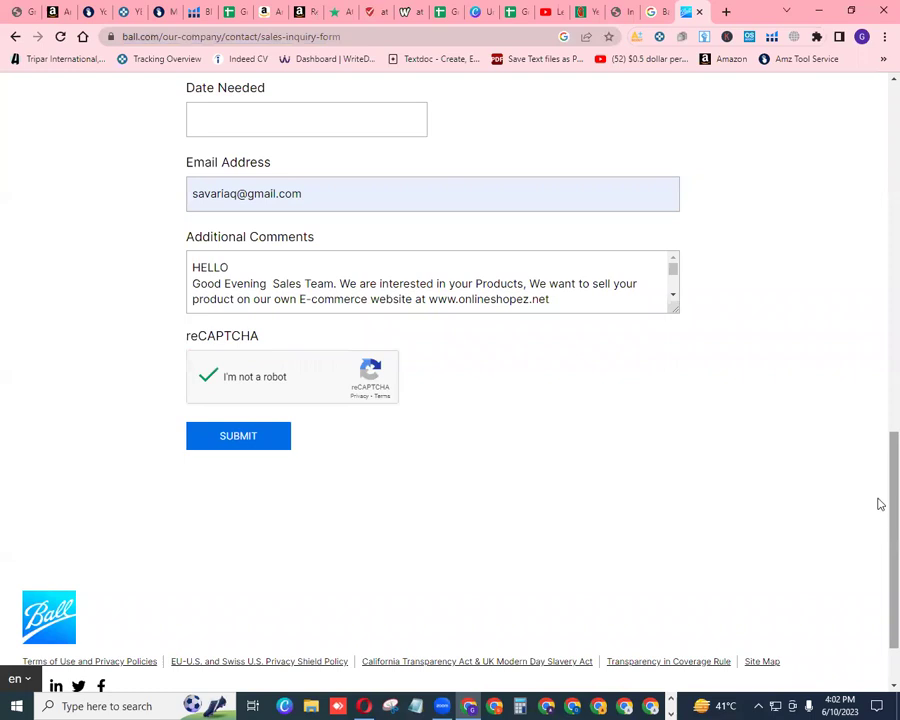
{"action": "left_click_drag", "start_coordinate": [880, 521], "coordinate": [876, 514]}
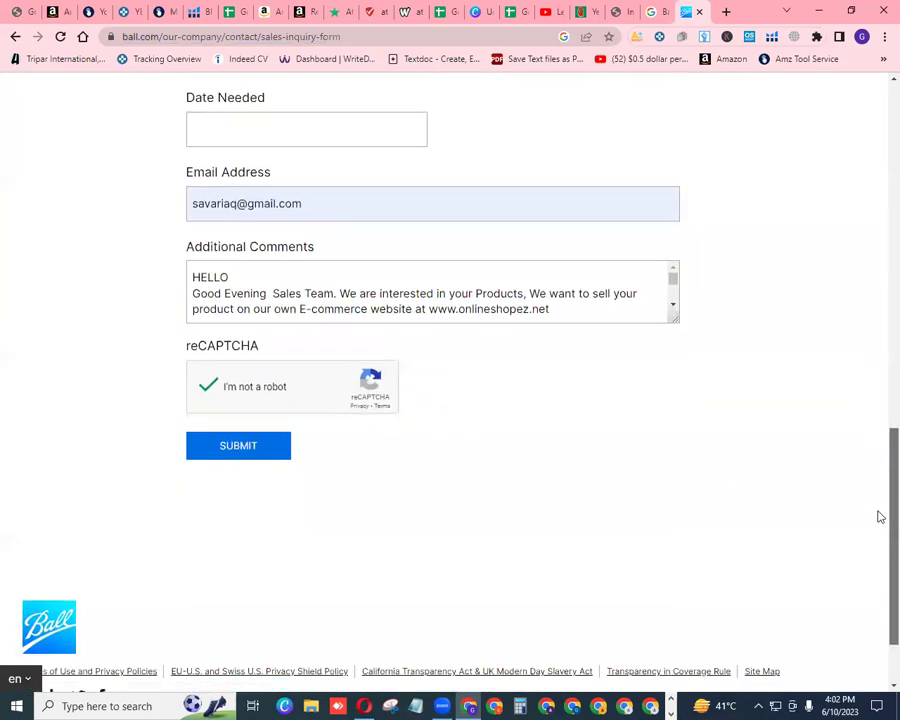
{"action": "left_click", "coordinate": [237, 447]}
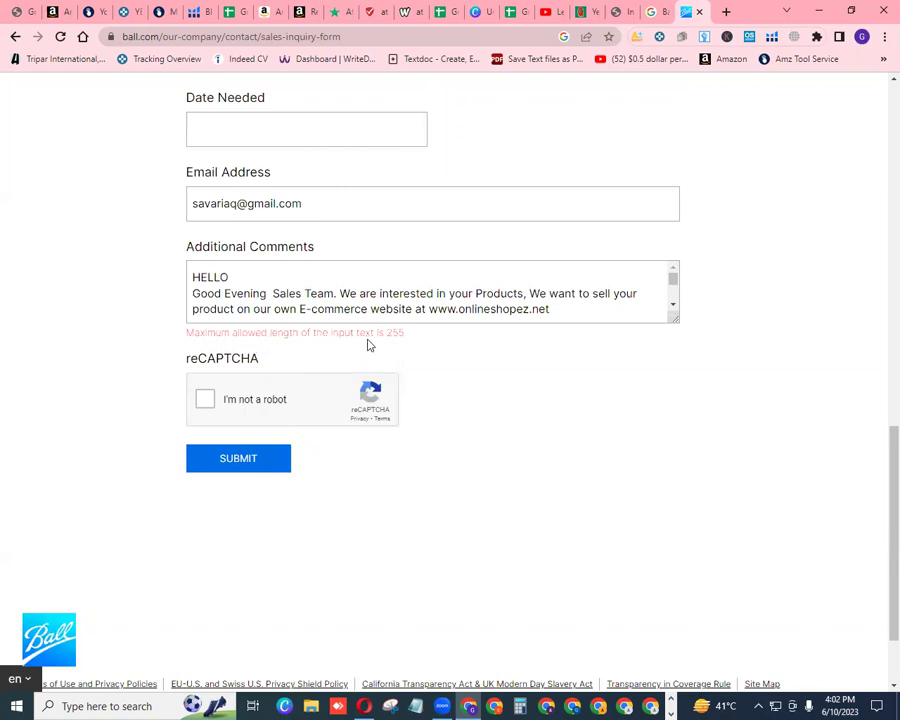
Delete the closing looking-forward line, correct 'cataloge' to 'catalogue', and re-tick reCAPTCHA
{"action": "left_click", "coordinate": [670, 281]}
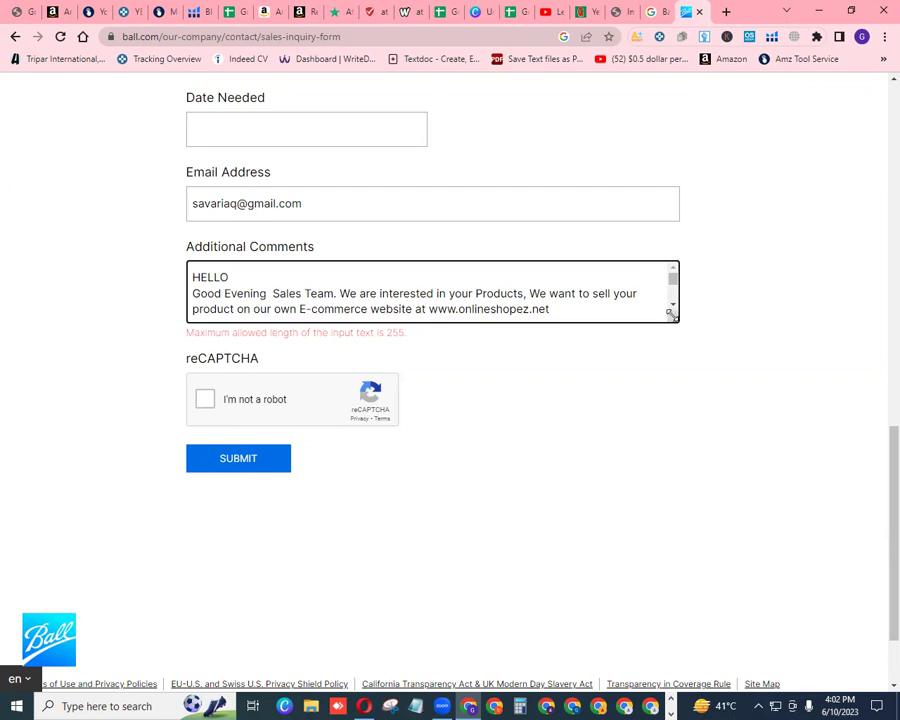
{"action": "left_click", "coordinate": [674, 306]}
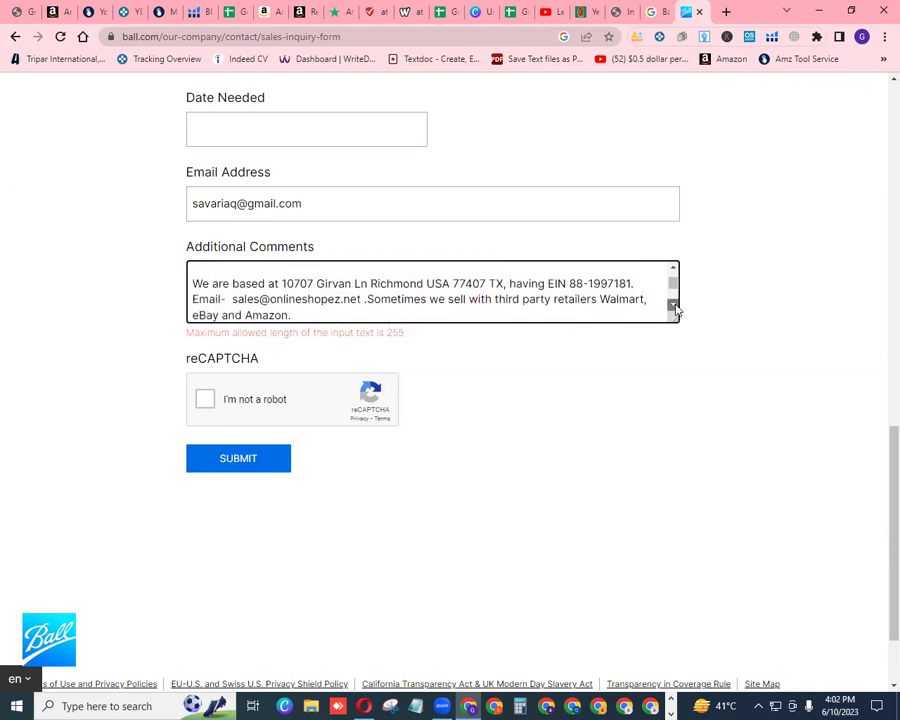
{"action": "left_click", "coordinate": [674, 306]}
{"action": "left_click", "coordinate": [674, 306]}
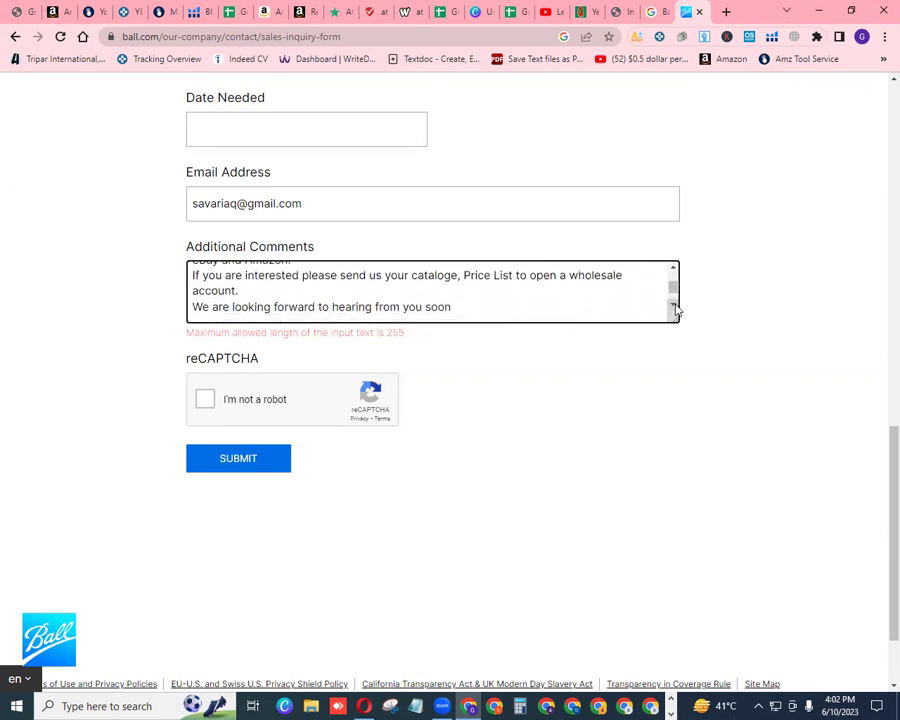
{"action": "left_click", "coordinate": [453, 301]}
{"action": "key", "text": "BackSpace"}
{"action": "key", "text": "BackSpace"}
{"action": "key", "text": "BackSpace"}
{"action": "key", "text": "BackSpace"}
{"action": "key", "text": "BackSpace"}
{"action": "key", "text": "BackSpace"}
{"action": "key", "text": "BackSpace"}
{"action": "key", "text": "BackSpace"}
{"action": "key", "text": "BackSpace"}
{"action": "key", "text": "BackSpace"}
{"action": "key", "text": "BackSpace"}
{"action": "key", "text": "BackSpace"}
{"action": "key", "text": "BackSpace"}
{"action": "key", "text": "BackSpace"}
{"action": "key", "text": "BackSpace"}
{"action": "key", "text": "BackSpace"}
{"action": "key", "text": "BackSpace"}
{"action": "key", "text": "BackSpace"}
{"action": "key", "text": "BackSpace"}
{"action": "key", "text": "BackSpace"}
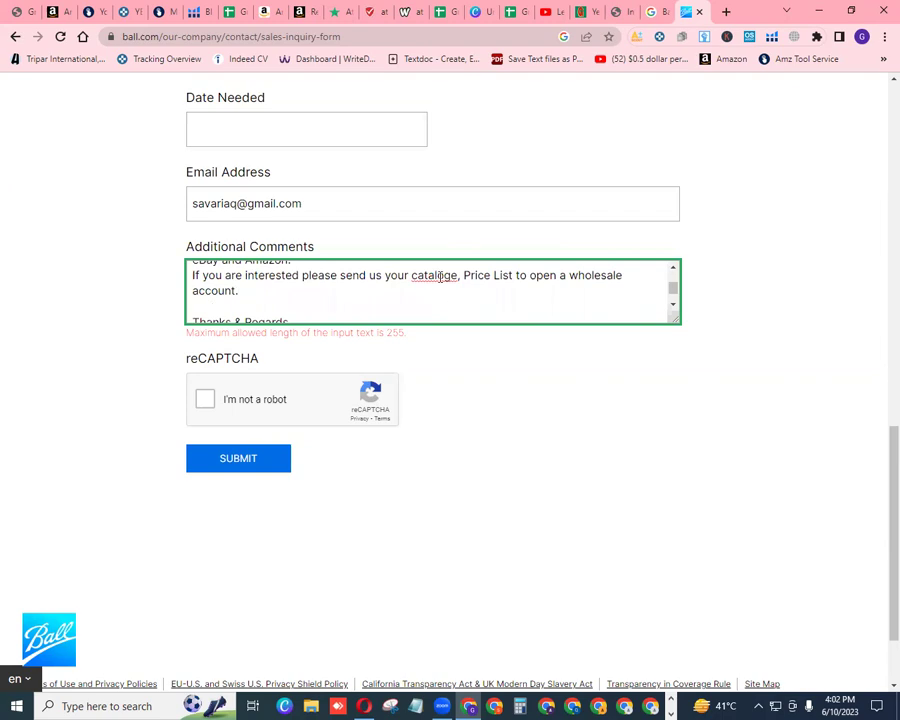
{"action": "right_click", "coordinate": [439, 281]}
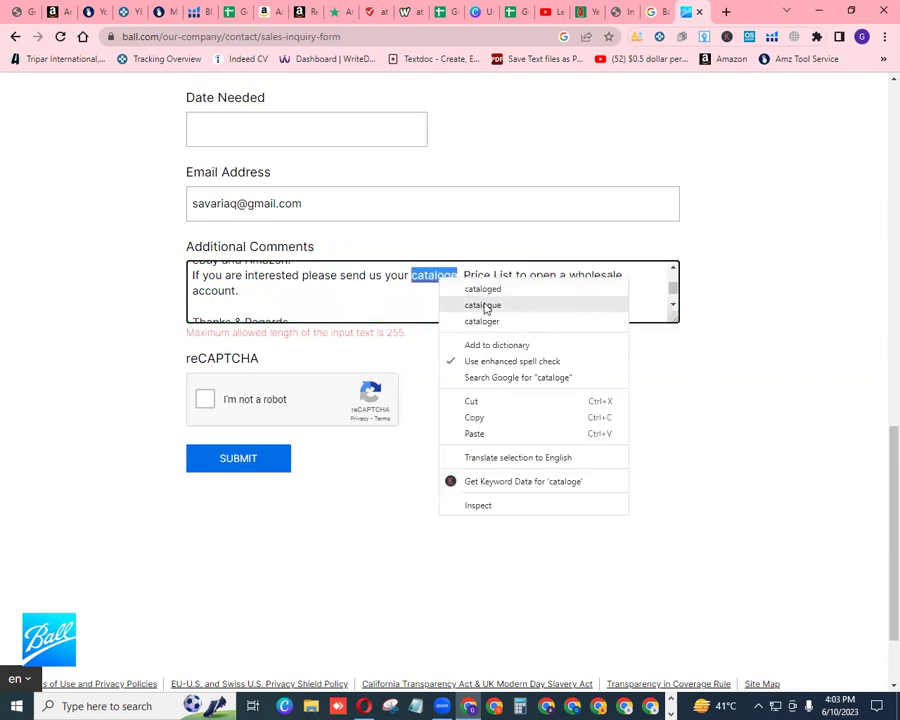
{"action": "left_click", "coordinate": [483, 305]}
{"action": "left_click", "coordinate": [204, 399]}
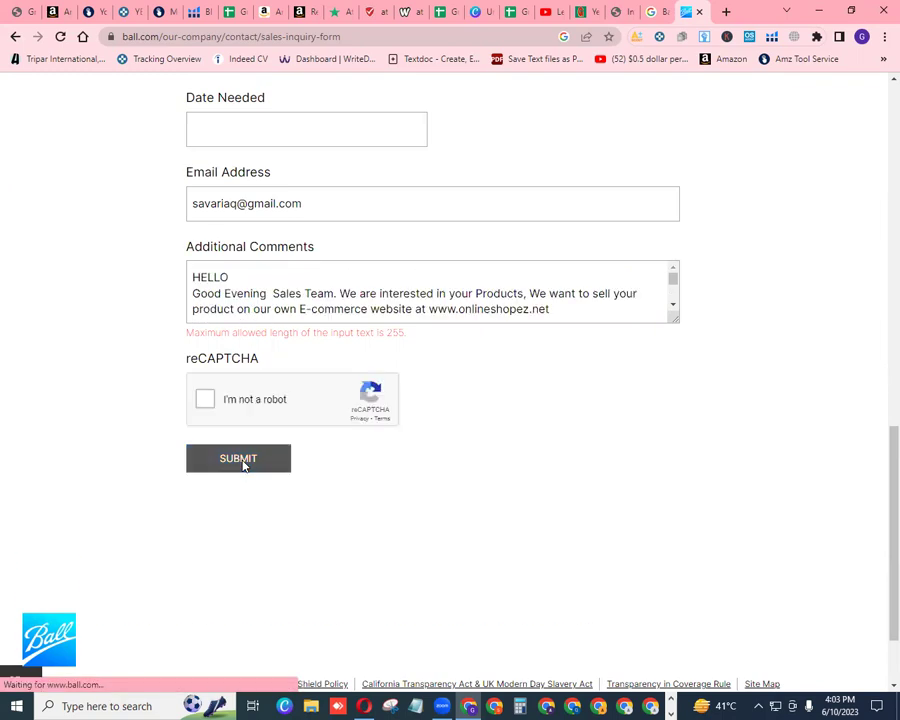
Delete 'to open a wholesale account.' and 'Thanks &' from the comments
{"action": "left_click", "coordinate": [673, 308]}
{"action": "left_click", "coordinate": [673, 308]}
{"action": "left_click", "coordinate": [673, 308]}
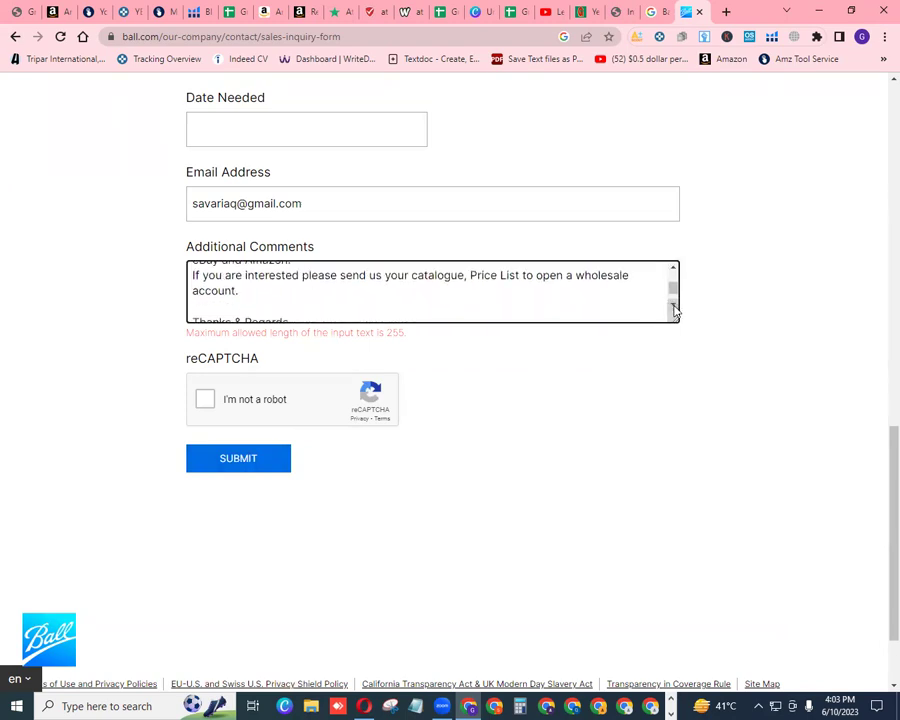
{"action": "left_click", "coordinate": [254, 290]}
{"action": "key", "text": "BackSpace"}
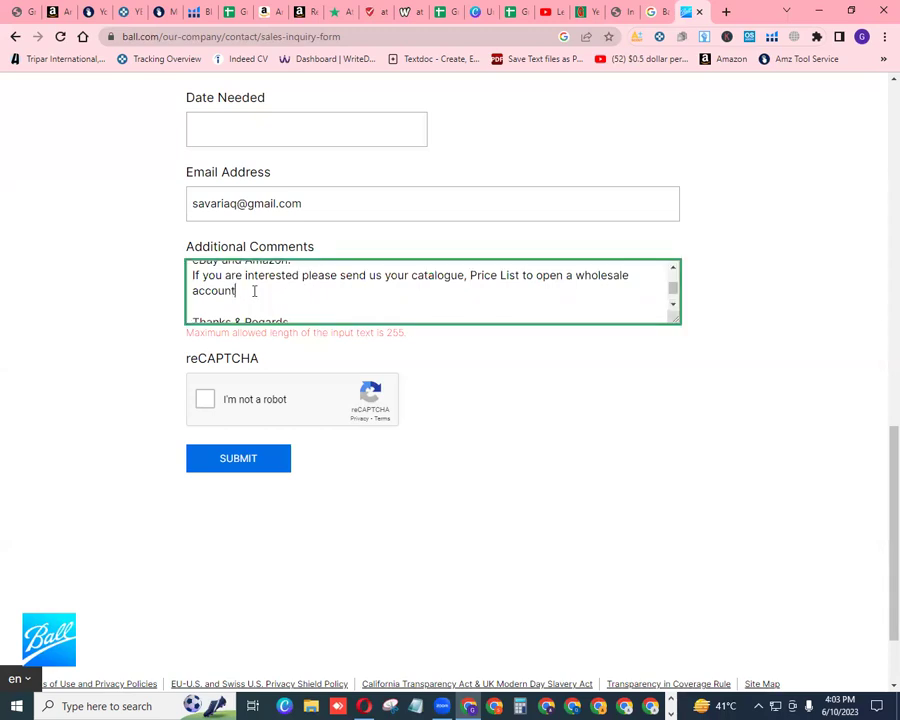
{"action": "key", "text": "BackSpace"}
{"action": "key", "text": "BackSpace"}
{"action": "key", "text": "BackSpace"}
{"action": "key", "text": "BackSpace"}
{"action": "key", "text": "BackSpace"}
{"action": "key", "text": "BackSpace"}
{"action": "key", "text": "BackSpace"}
{"action": "key", "text": "BackSpace"}
{"action": "key", "text": "BackSpace"}
{"action": "key", "text": "BackSpace"}
{"action": "key", "text": "BackSpace"}
{"action": "key", "text": "BackSpace"}
{"action": "key", "text": "BackSpace"}
{"action": "key", "text": "BackSpace"}
{"action": "key", "text": "BackSpace"}
{"action": "key", "text": "BackSpace"}
{"action": "key", "text": "BackSpace"}
{"action": "key", "text": "BackSpace"}
{"action": "key", "text": "BackSpace"}
{"action": "key", "text": "BackSpace"}
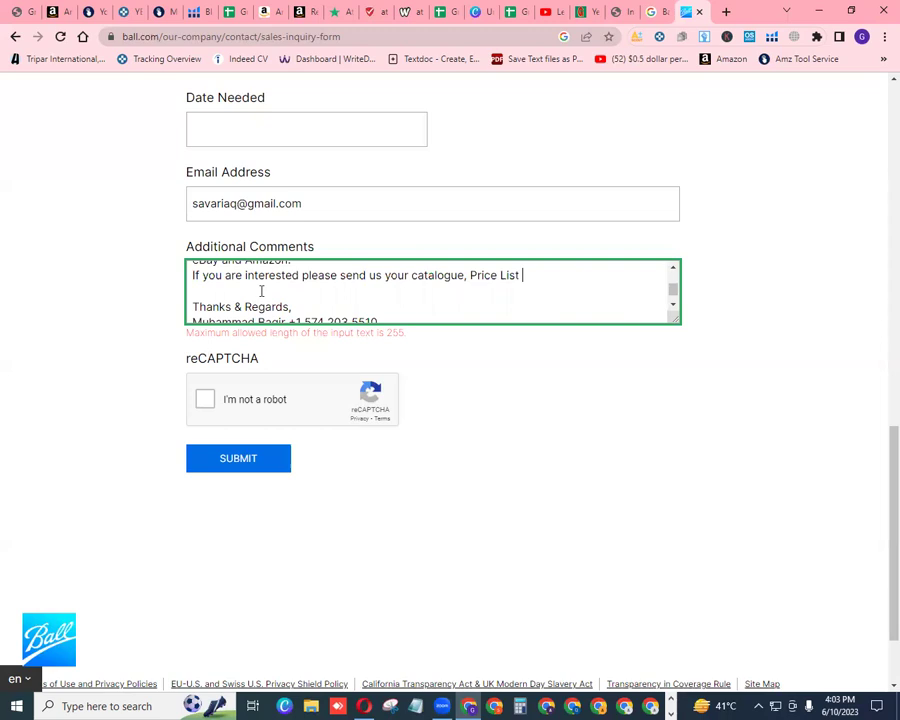
{"action": "left_click", "coordinate": [245, 307]}
{"action": "key", "text": "BackSpace"}
{"action": "key", "text": "BackSpace"}
{"action": "key", "text": "BackSpace"}
{"action": "key", "text": "BackSpace"}
{"action": "key", "text": "BackSpace"}
{"action": "key", "text": "BackSpace"}
{"action": "key", "text": "BackSpace"}
{"action": "key", "text": "BackSpace"}
{"action": "key", "text": "BackSpace"}
{"action": "key", "text": "BackSpace"}
{"action": "key", "text": "BackSpace"}
{"action": "key", "text": "BackSpace"}
{"action": "key", "text": "BackSpace"}
{"action": "key", "text": "BackSpace"}
{"action": "key", "text": "BackSpace"}
{"action": "key", "text": "BackSpace"}
{"action": "key", "text": "BackSpace"}
{"action": "key", "text": "BackSpace"}
{"action": "key", "text": "BackSpace"}
{"action": "key", "text": "BackSpace"}
{"action": "key", "text": "BackSpace"}
{"action": "key", "text": "BackSpace"}
{"action": "key", "text": "BackSpace"}
{"action": "key", "text": "BackSpace"}
{"action": "key", "text": "BackSpace"}
{"action": "key", "text": "BackSpace"}
{"action": "key", "text": "BackSpace"}
{"action": "key", "text": "BackSpace"}
{"action": "key", "text": "BackSpace"}
{"action": "key", "text": "BackSpace"}
{"action": "key", "text": "BackSpace"}
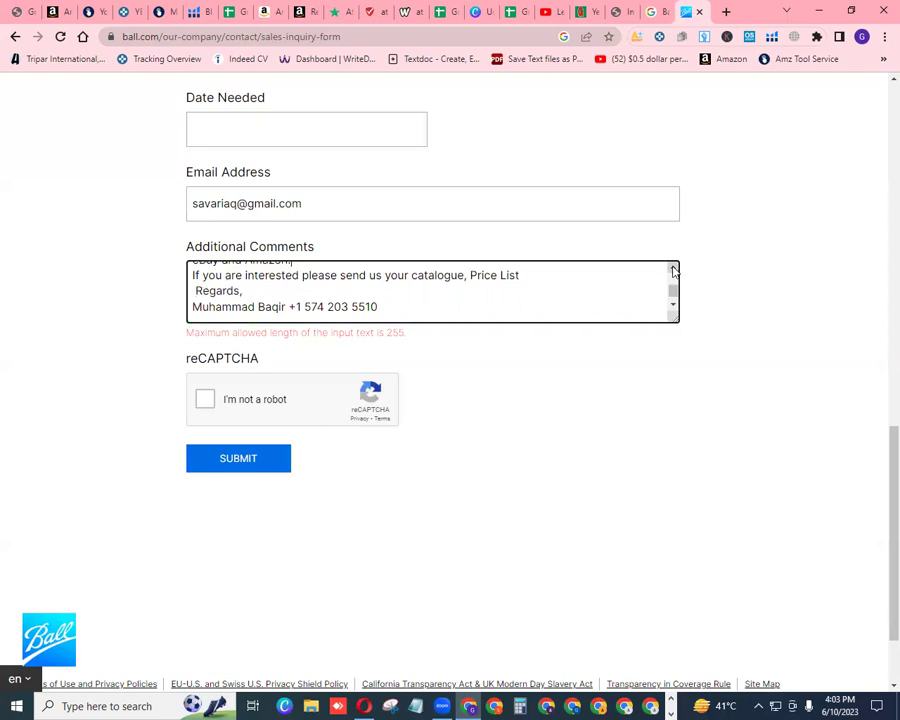
Tick reCAPTCHA and try submitting the form twice
{"action": "scroll", "coordinate": [673, 271], "scroll_direction": "up", "scroll_amount": 5}
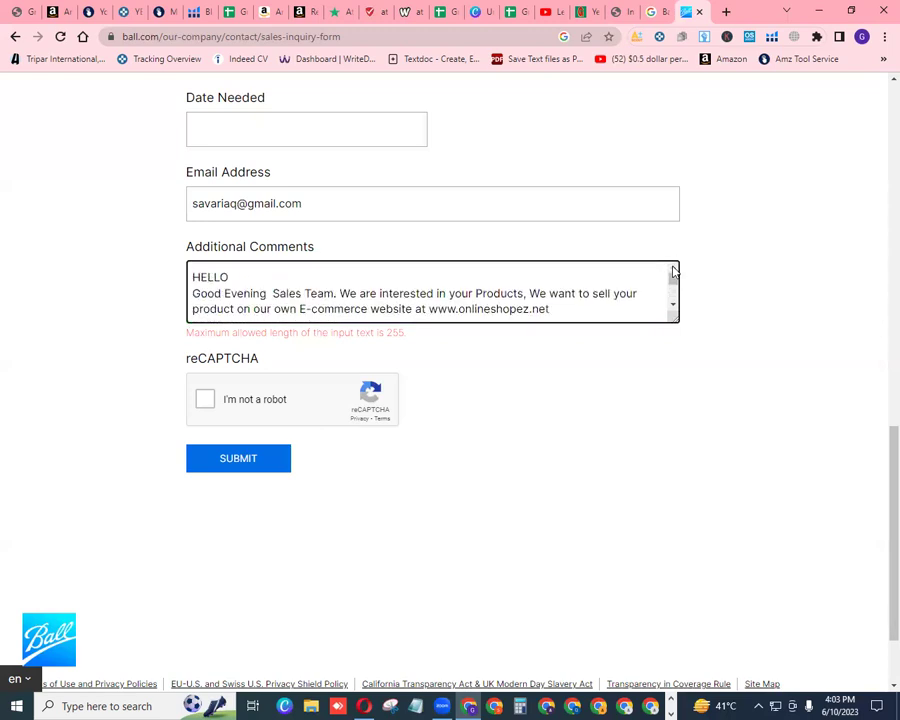
{"action": "left_click", "coordinate": [204, 401]}
{"action": "left_click", "coordinate": [240, 459]}
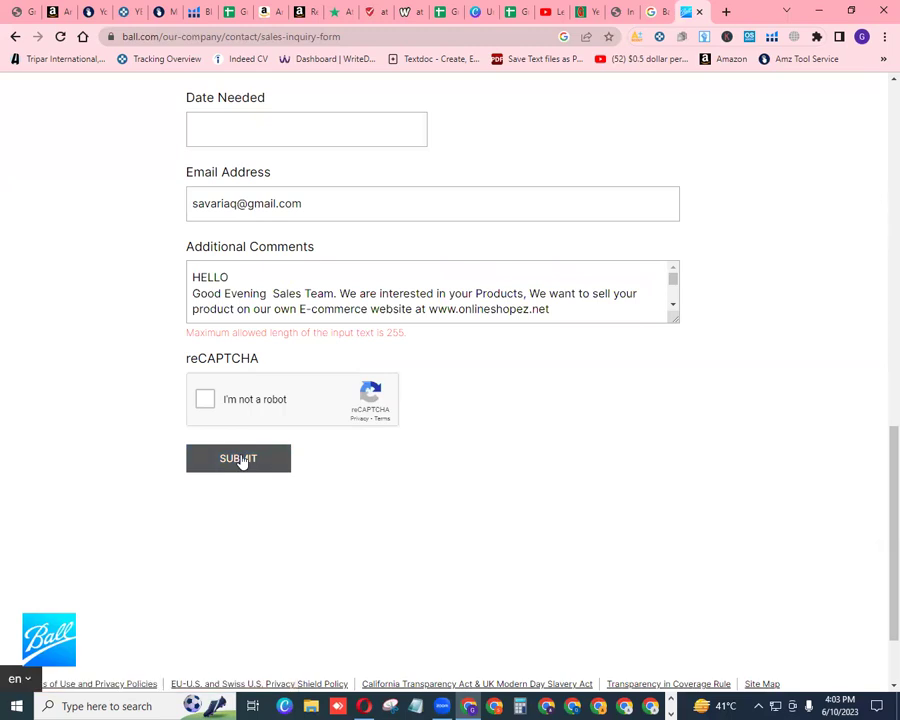
{"action": "left_click", "coordinate": [205, 401]}
{"action": "left_click", "coordinate": [247, 460]}
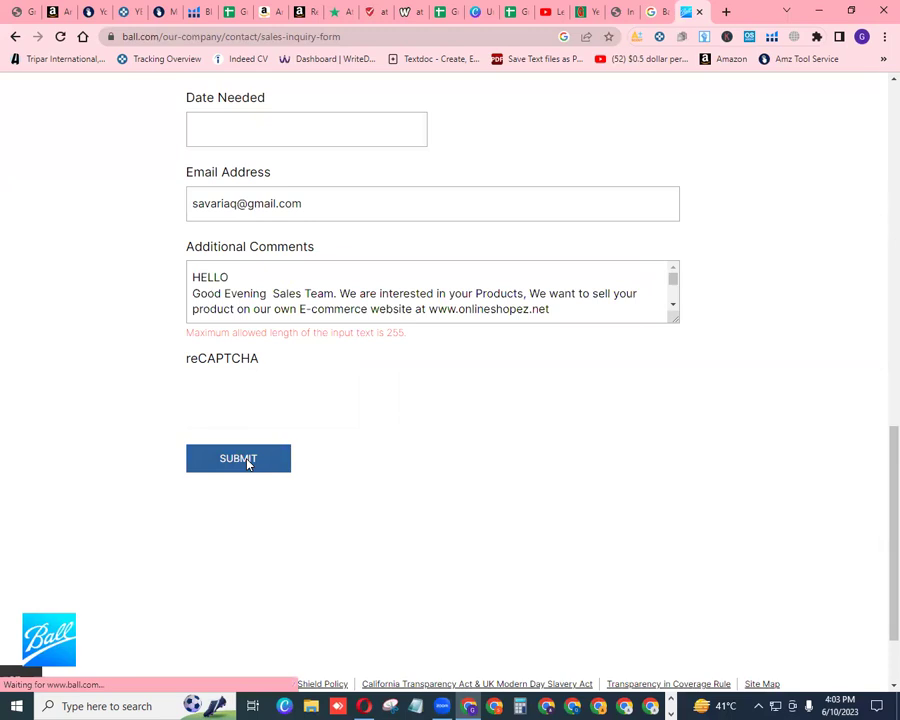
Delete the third-party retailers sentence and 'If you are interested', then re-tick reCAPTCHA
{"action": "left_click", "coordinate": [673, 306]}
{"action": "left_click", "coordinate": [673, 306]}
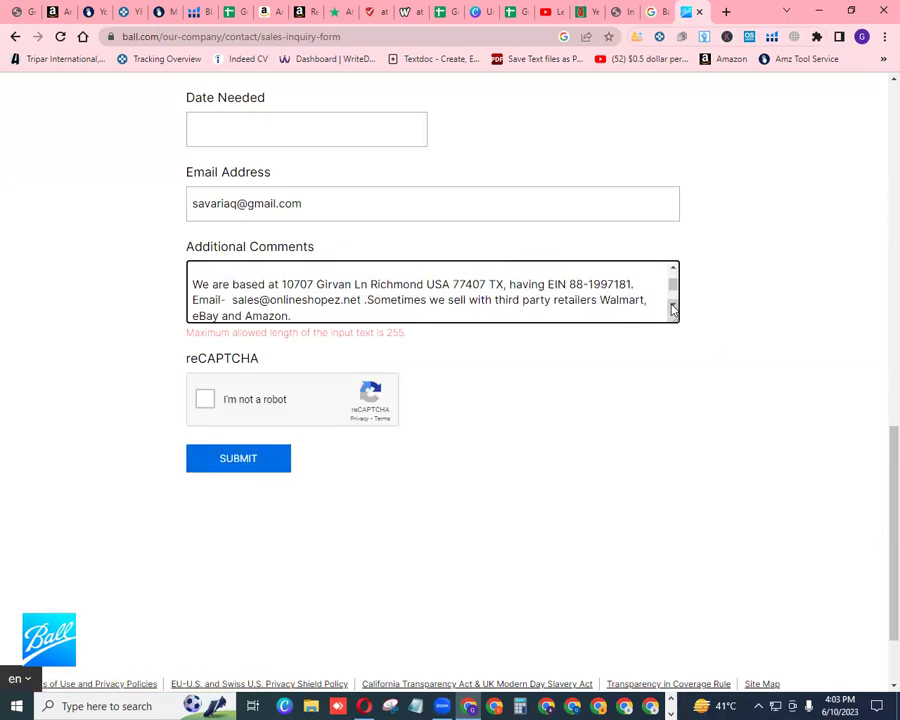
{"action": "left_click", "coordinate": [673, 307]}
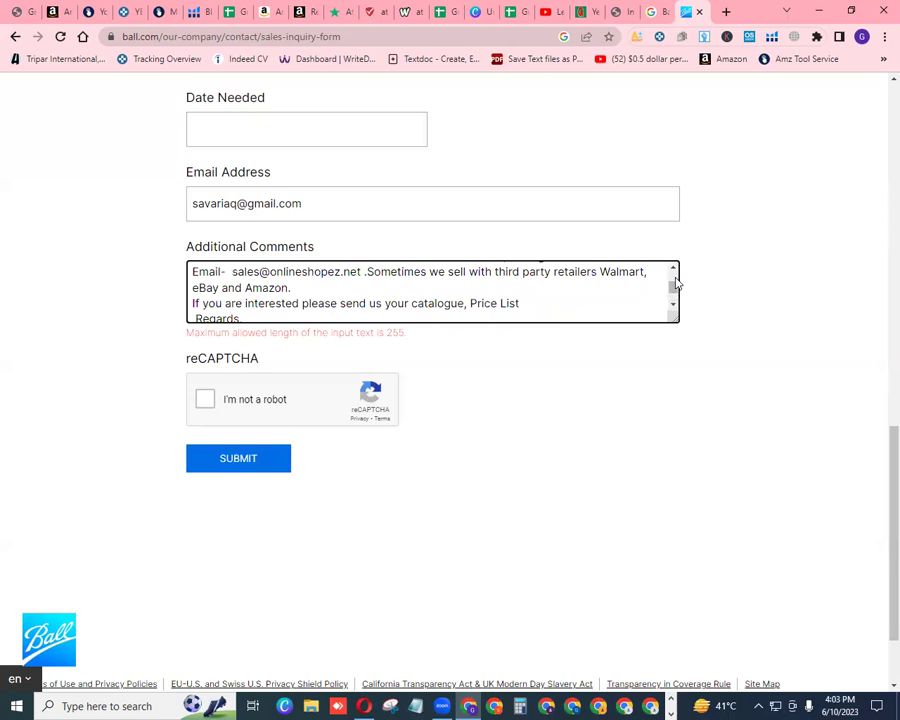
{"action": "left_click", "coordinate": [673, 268]}
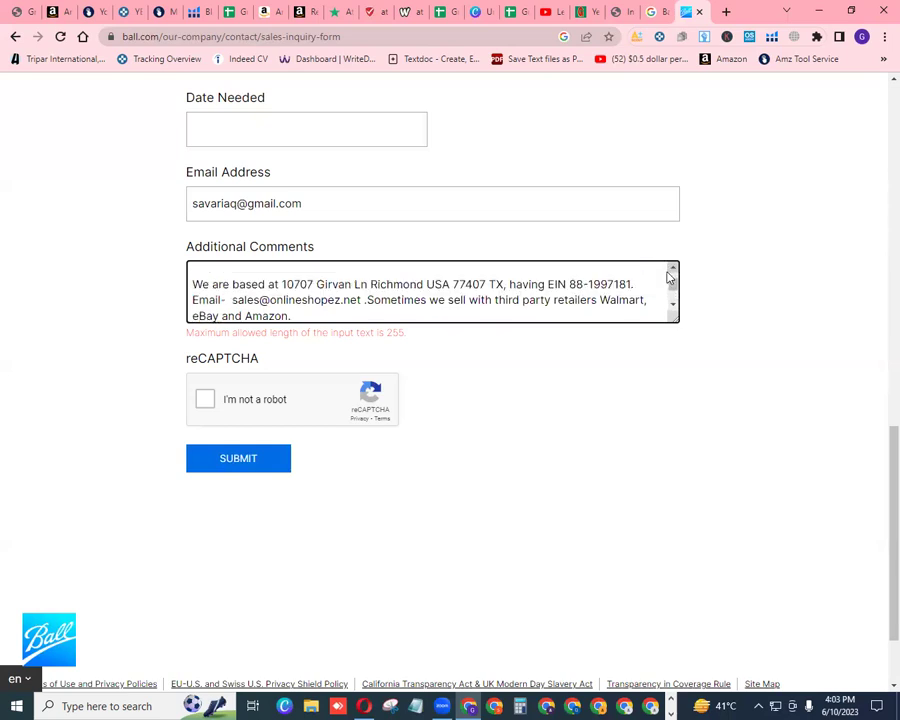
{"action": "left_click", "coordinate": [296, 314]}
{"action": "key", "text": "BackSpace"}
{"action": "key", "text": "BackSpace"}
{"action": "key", "text": "BackSpace"}
{"action": "key", "text": "BackSpace"}
{"action": "key", "text": "BackSpace"}
{"action": "key", "text": "BackSpace"}
{"action": "key", "text": "BackSpace"}
{"action": "key", "text": "BackSpace"}
{"action": "key", "text": "BackSpace"}
{"action": "key", "text": "BackSpace"}
{"action": "key", "text": "BackSpace"}
{"action": "key", "text": "BackSpace"}
{"action": "key", "text": "BackSpace"}
{"action": "key", "text": "BackSpace"}
{"action": "key", "text": "BackSpace"}
{"action": "key", "text": "BackSpace"}
{"action": "key", "text": "BackSpace"}
{"action": "key", "text": "BackSpace"}
{"action": "key", "text": "BackSpace"}
{"action": "key", "text": "BackSpace"}
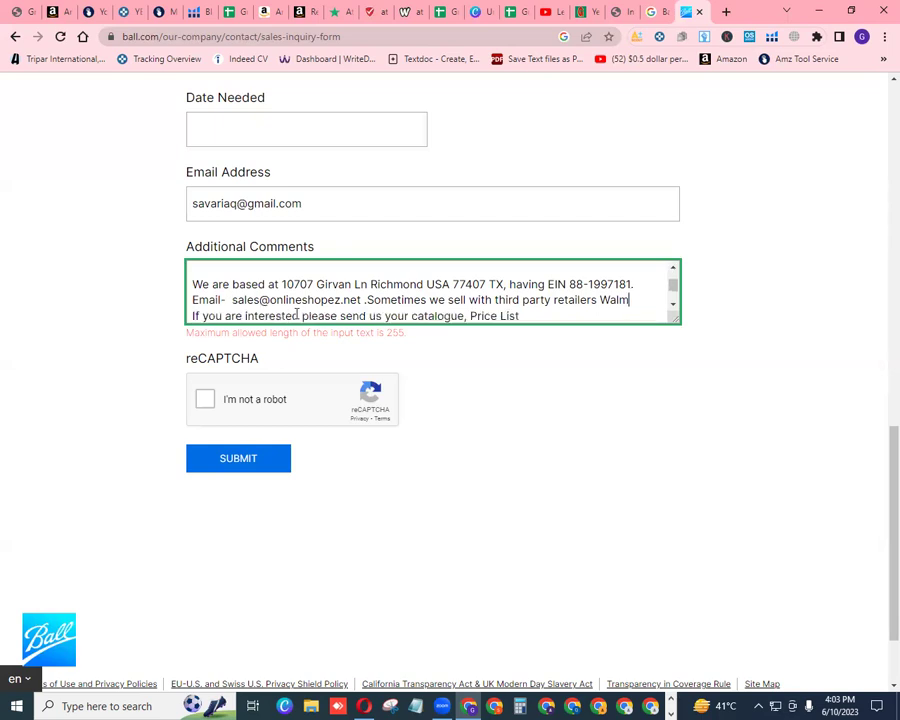
{"action": "key", "text": "BackSpace"}
{"action": "key", "text": "BackSpace"}
{"action": "key", "text": "BackSpace"}
{"action": "key", "text": "BackSpace"}
{"action": "key", "text": "BackSpace"}
{"action": "key", "text": "BackSpace"}
{"action": "key", "text": "BackSpace"}
{"action": "key", "text": "BackSpace"}
{"action": "key", "text": "BackSpace"}
{"action": "key", "text": "BackSpace"}
{"action": "key", "text": "BackSpace"}
{"action": "key", "text": "BackSpace"}
{"action": "key", "text": "BackSpace"}
{"action": "key", "text": "BackSpace"}
{"action": "key", "text": "BackSpace"}
{"action": "key", "text": "BackSpace"}
{"action": "key", "text": "BackSpace"}
{"action": "key", "text": "BackSpace"}
{"action": "key", "text": "BackSpace"}
{"action": "key", "text": "BackSpace"}
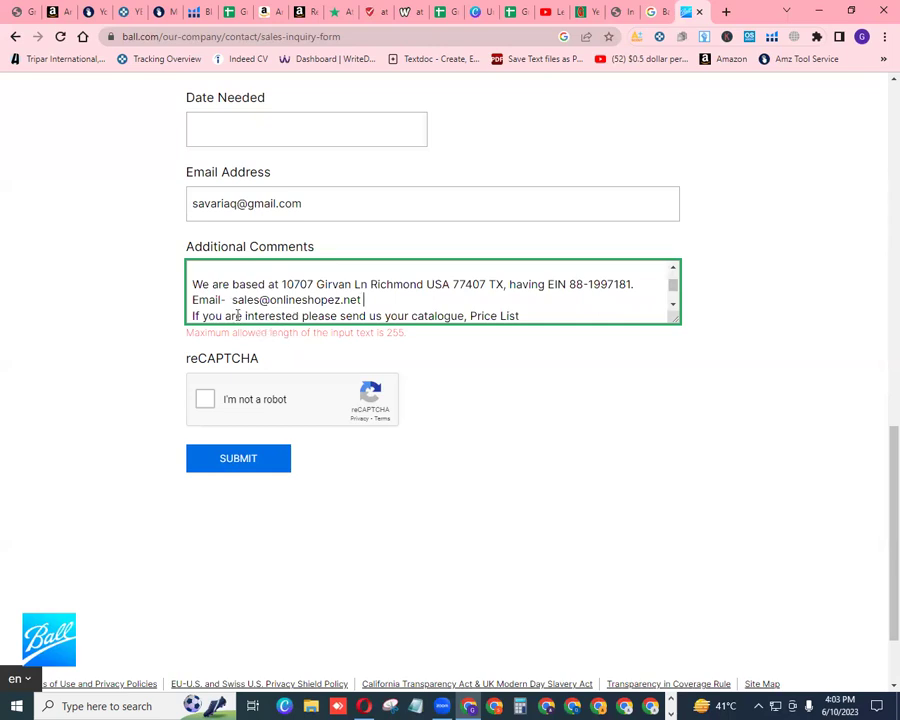
{"action": "left_click", "coordinate": [300, 316]}
{"action": "key", "text": "BackSpace"}
{"action": "key", "text": "BackSpace"}
{"action": "key", "text": "BackSpace"}
{"action": "key", "text": "BackSpace"}
{"action": "key", "text": "BackSpace"}
{"action": "key", "text": "BackSpace"}
{"action": "key", "text": "BackSpace"}
{"action": "key", "text": "BackSpace"}
{"action": "key", "text": "BackSpace"}
{"action": "key", "text": "BackSpace"}
{"action": "key", "text": "BackSpace"}
{"action": "key", "text": "BackSpace"}
{"action": "key", "text": "BackSpace"}
{"action": "key", "text": "BackSpace"}
{"action": "key", "text": "BackSpace"}
{"action": "key", "text": "BackSpace"}
{"action": "key", "text": "BackSpace"}
{"action": "key", "text": "BackSpace"}
{"action": "key", "text": "BackSpace"}
{"action": "key", "text": "BackSpace"}
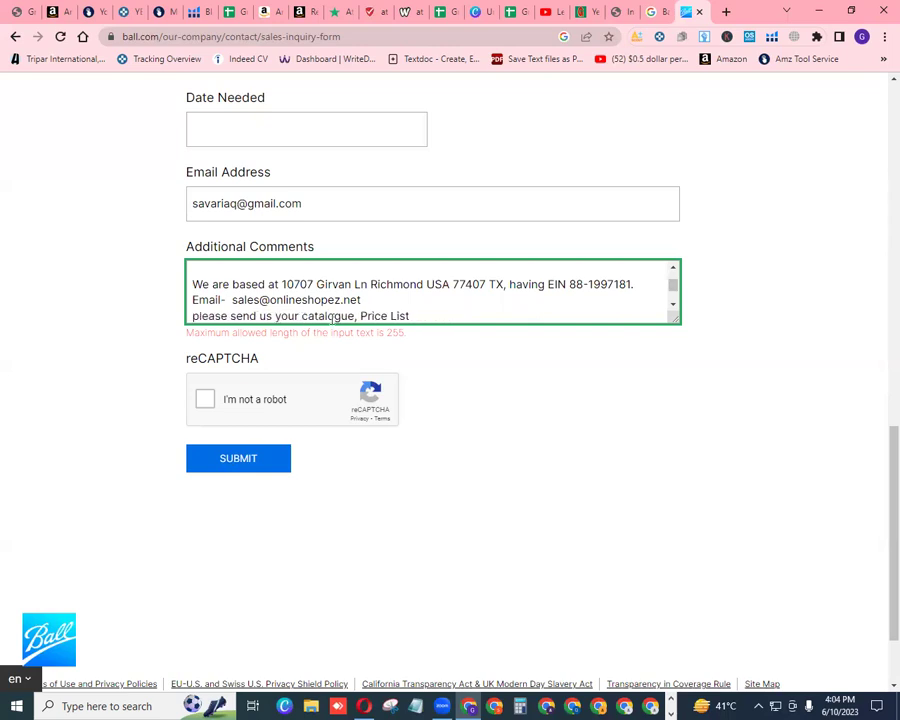
{"action": "left_click", "coordinate": [207, 402]}
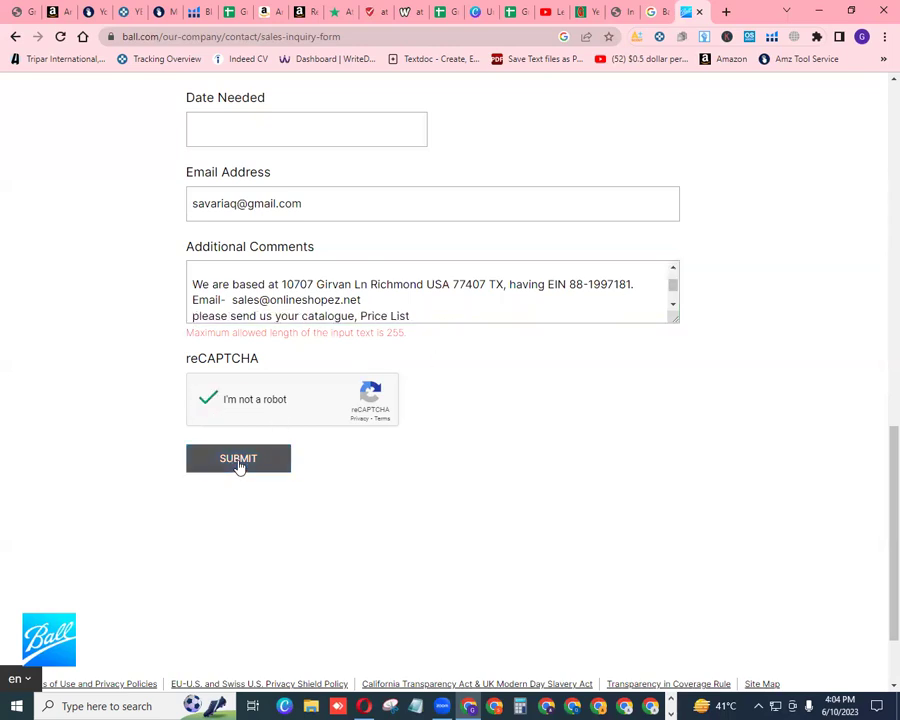
Submit the shortened form and tick the reCAPTCHA check again
{"action": "left_click", "coordinate": [238, 465]}
{"action": "left_click", "coordinate": [207, 402]}
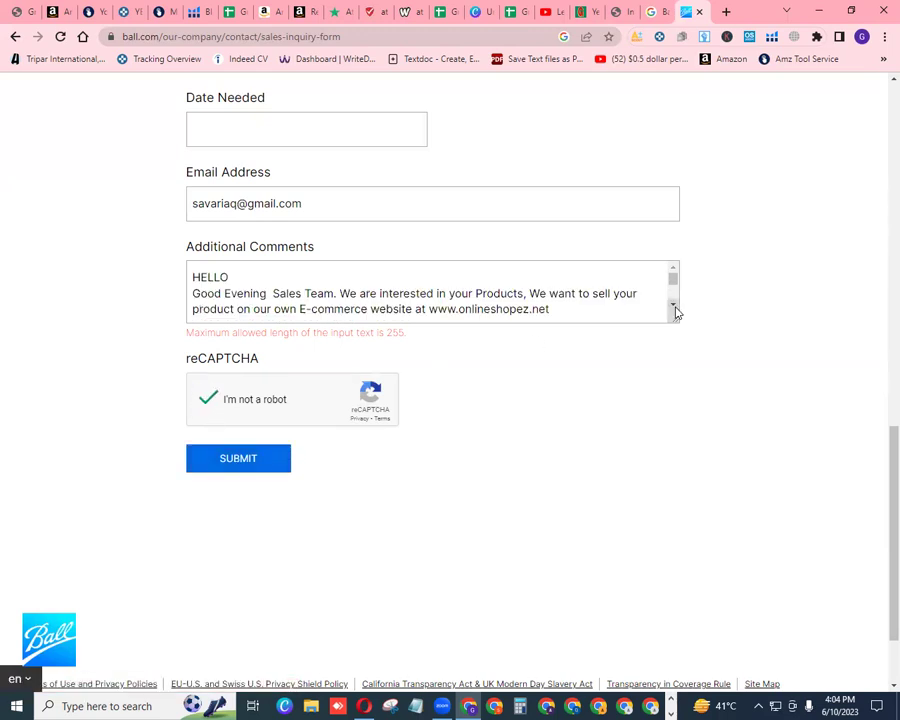
{"action": "scroll", "coordinate": [675, 312], "scroll_direction": "down", "scroll_amount": 5}
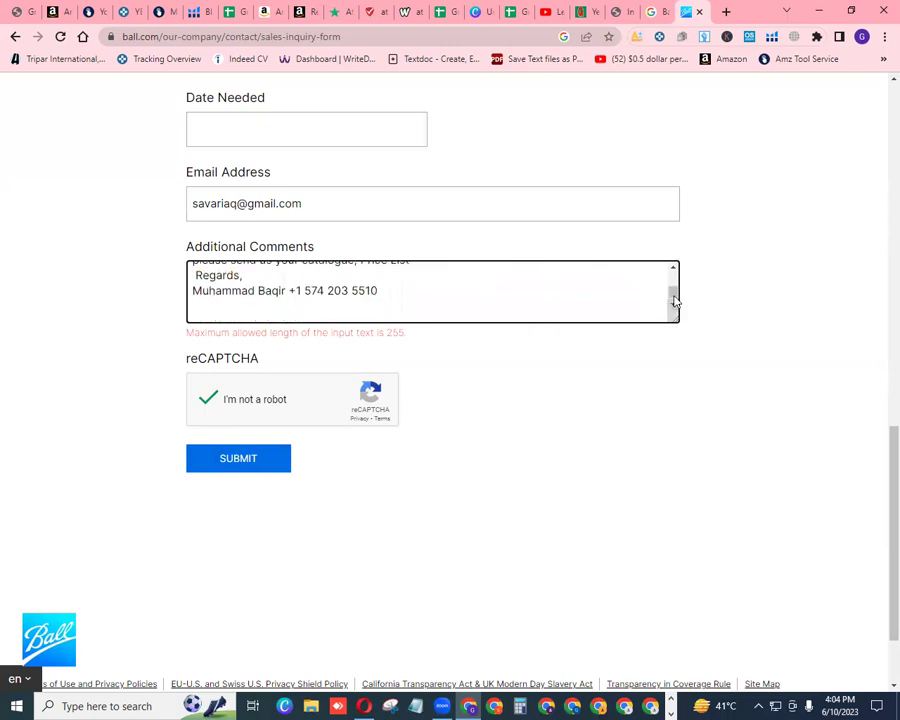
{"action": "left_click_drag", "start_coordinate": [675, 302], "coordinate": [673, 270]}
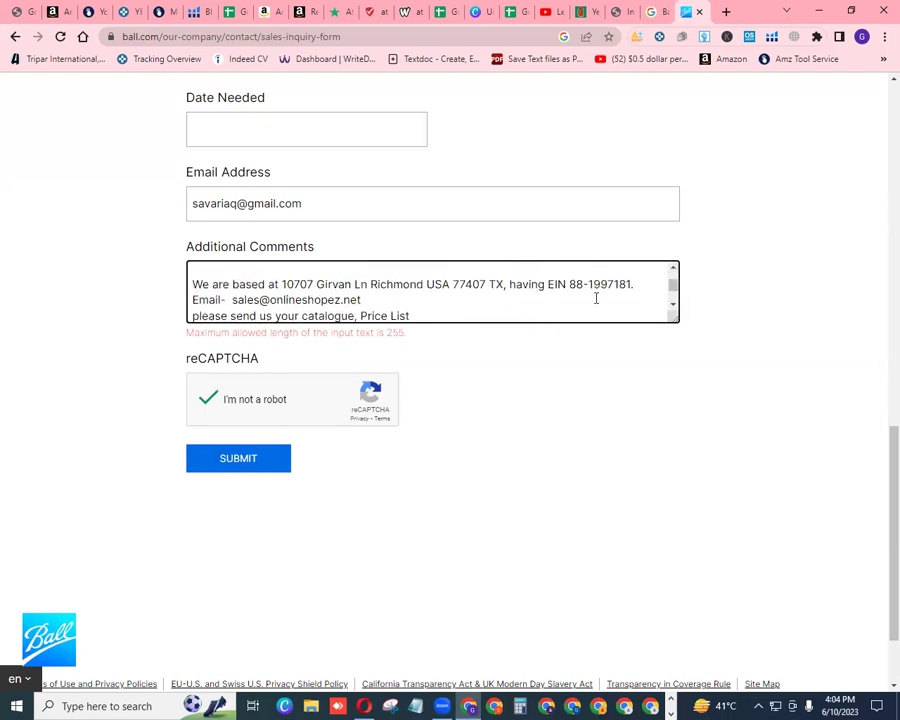
Delete 'HELLO' and the 'Good Evening Sales Team.' line from the comments, then submit
{"action": "left_click", "coordinate": [673, 268]}
{"action": "left_click", "coordinate": [674, 269]}
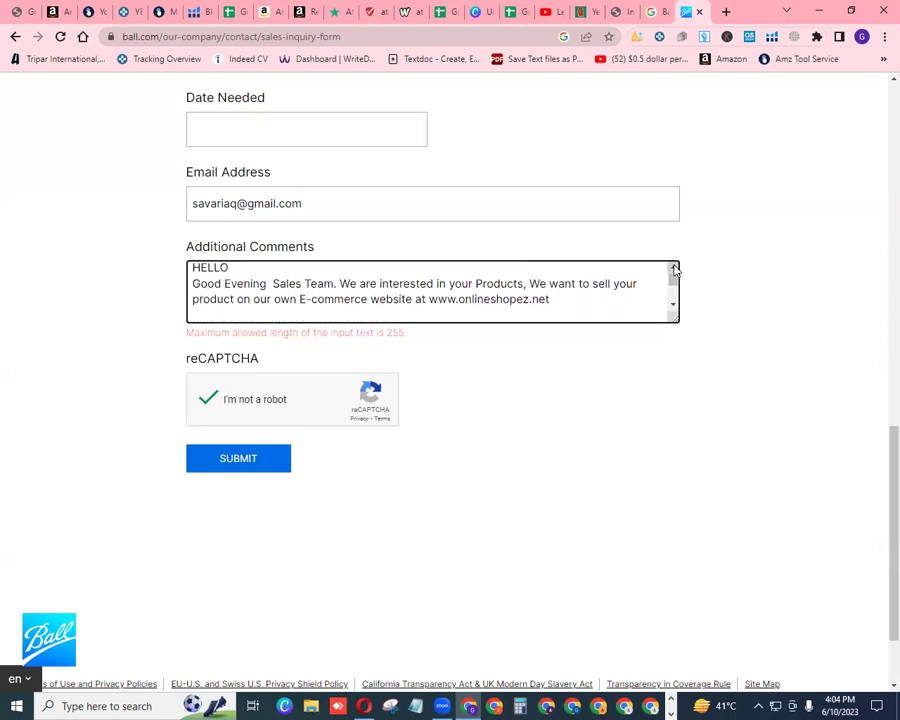
{"action": "left_click", "coordinate": [674, 268]}
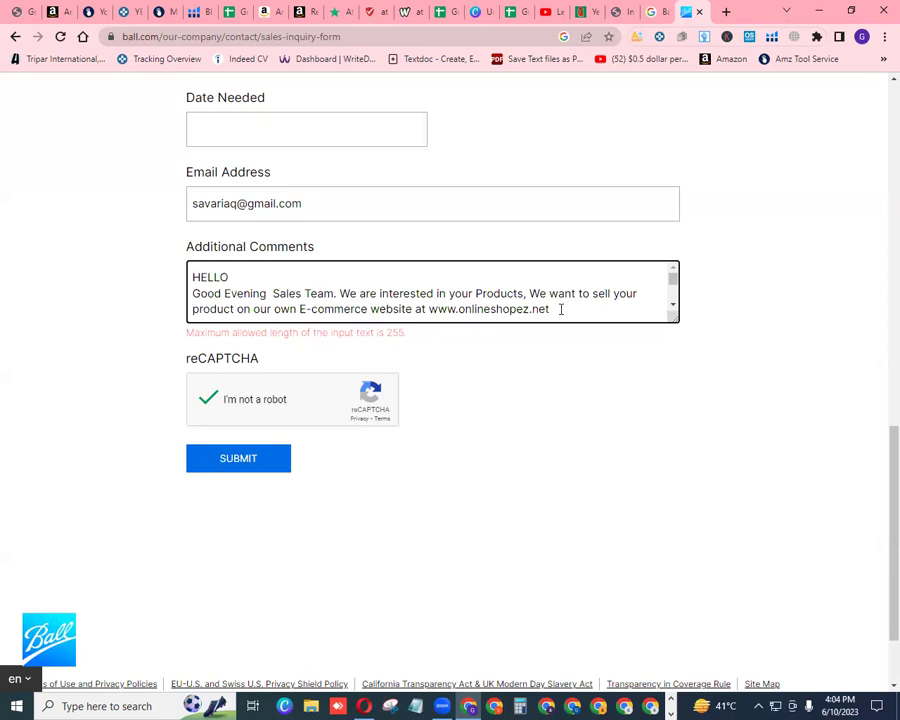
{"action": "left_click", "coordinate": [337, 293]}
{"action": "key", "text": "BackSpace"}
{"action": "key", "text": "BackSpace"}
{"action": "key", "text": "BackSpace"}
{"action": "key", "text": "BackSpace"}
{"action": "key", "text": "BackSpace"}
{"action": "key", "text": "BackSpace"}
{"action": "key", "text": "BackSpace"}
{"action": "key", "text": "BackSpace"}
{"action": "key", "text": "BackSpace"}
{"action": "key", "text": "BackSpace"}
{"action": "key", "text": "BackSpace"}
{"action": "key", "text": "BackSpace"}
{"action": "key", "text": "BackSpace"}
{"action": "key", "text": "BackSpace"}
{"action": "key", "text": "BackSpace"}
{"action": "key", "text": "BackSpace"}
{"action": "key", "text": "BackSpace"}
{"action": "key", "text": "BackSpace"}
{"action": "key", "text": "BackSpace"}
{"action": "key", "text": "BackSpace"}
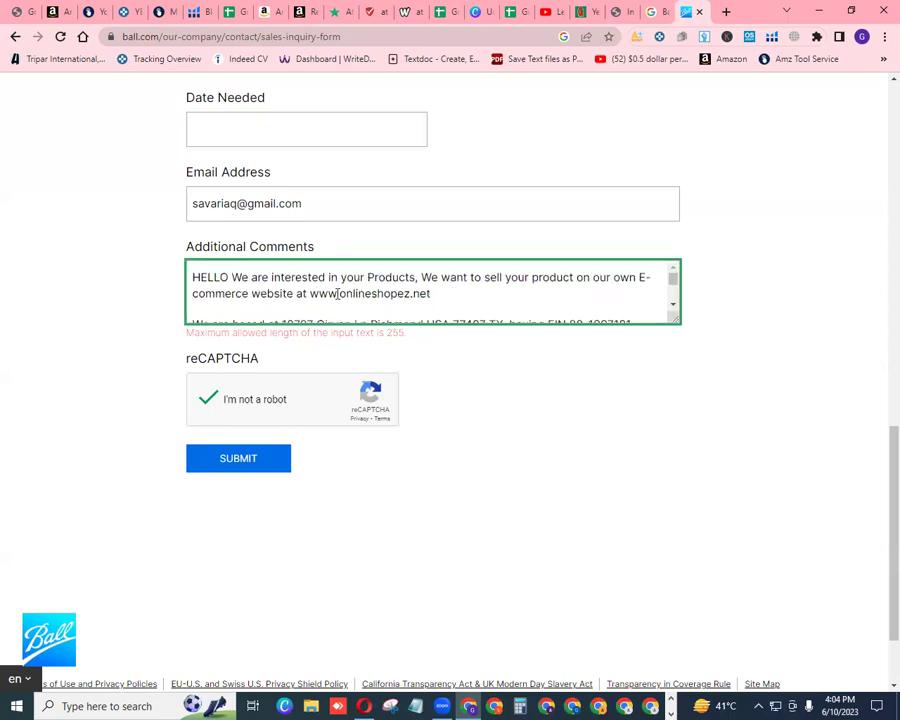
{"action": "key", "text": "BackSpace"}
{"action": "key", "text": "BackSpace"}
{"action": "key", "text": "BackSpace"}
{"action": "key", "text": "BackSpace"}
{"action": "key", "text": "BackSpace"}
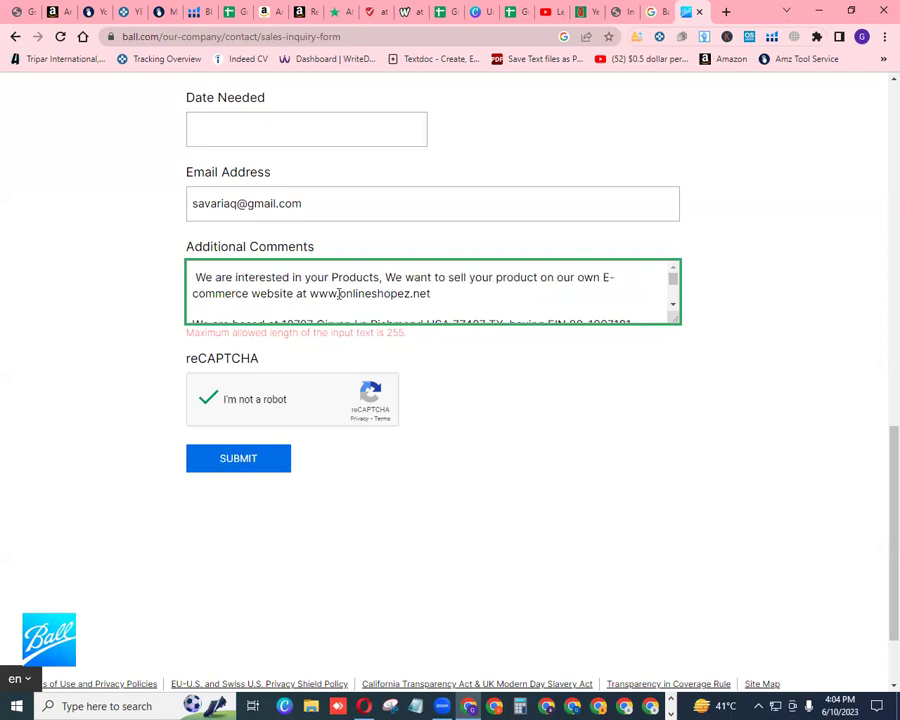
{"action": "left_click", "coordinate": [240, 462]}
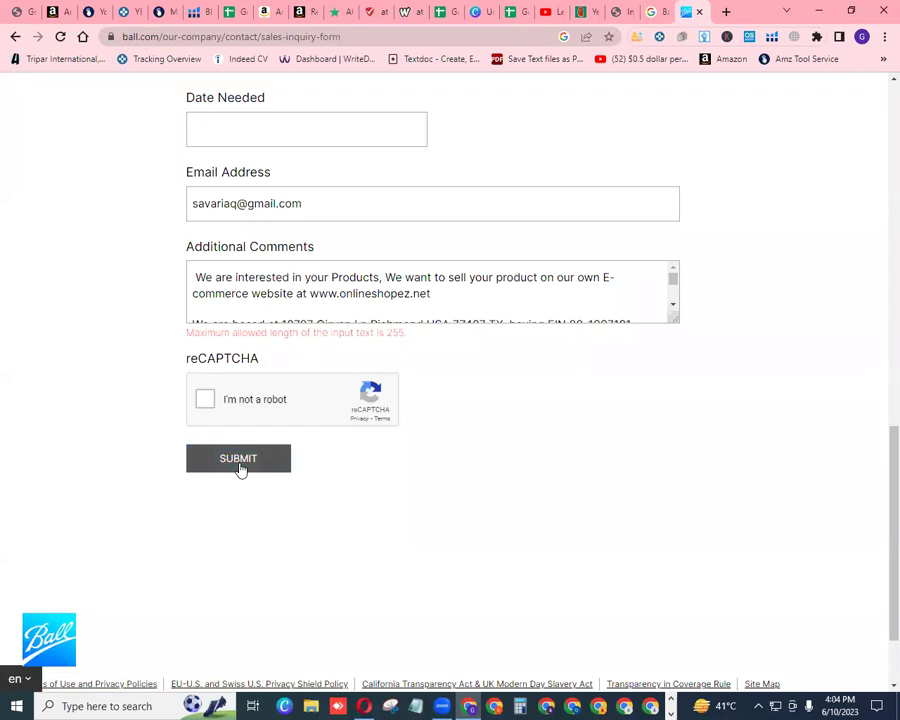
Erase the first comment sentence, including its website part
{"action": "left_click", "coordinate": [674, 305]}
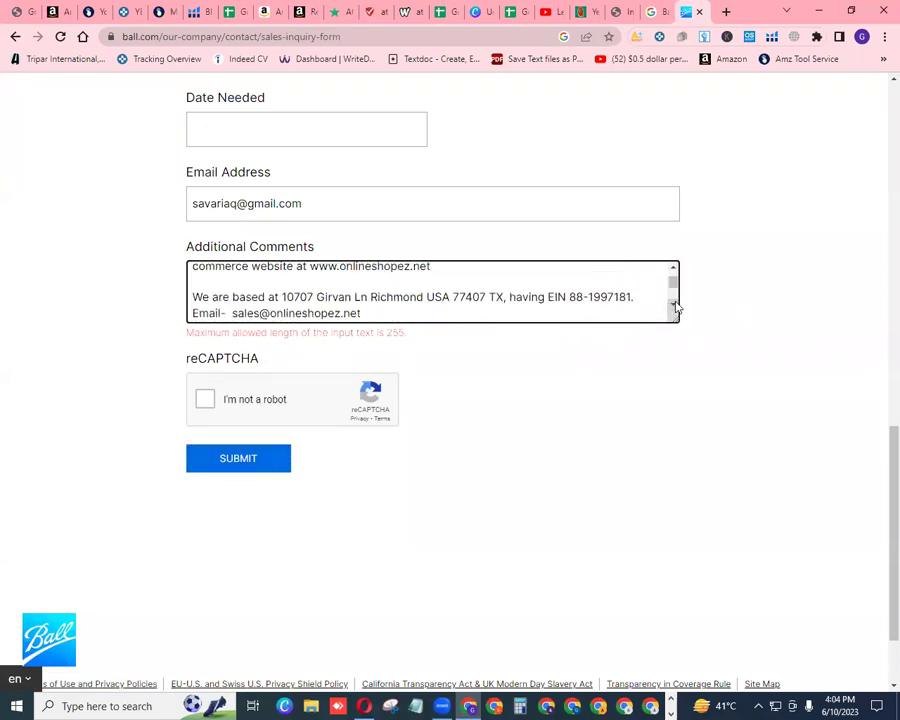
{"action": "left_click", "coordinate": [674, 305]}
{"action": "left_click", "coordinate": [674, 305]}
{"action": "left_click", "coordinate": [674, 268]}
{"action": "left_click", "coordinate": [674, 268]}
{"action": "left_click", "coordinate": [674, 305]}
{"action": "left_click", "coordinate": [674, 305]}
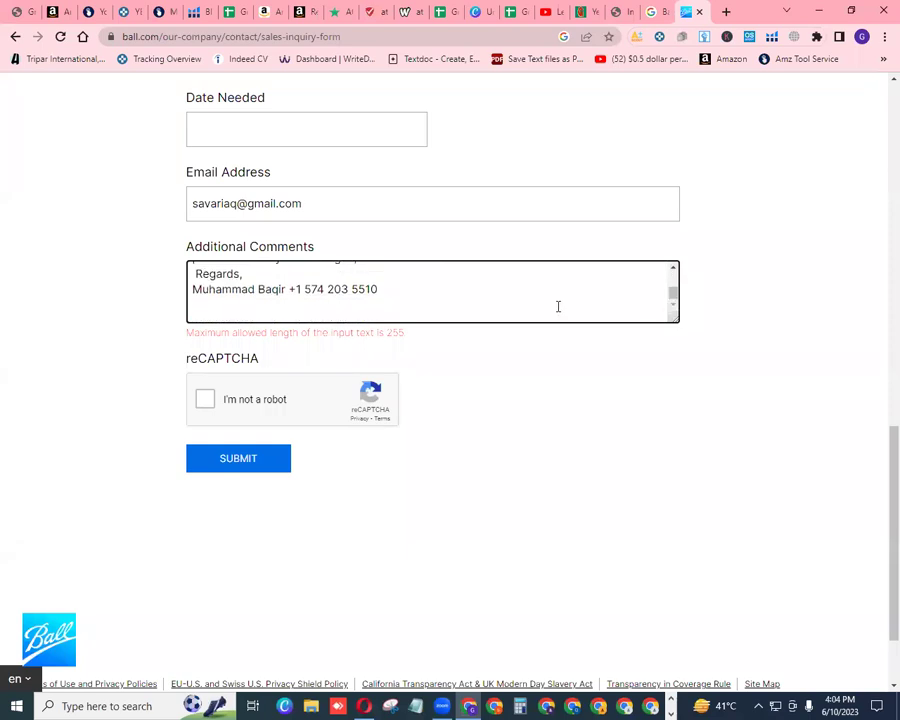
{"action": "left_click", "coordinate": [670, 267]}
{"action": "left_click", "coordinate": [674, 268]}
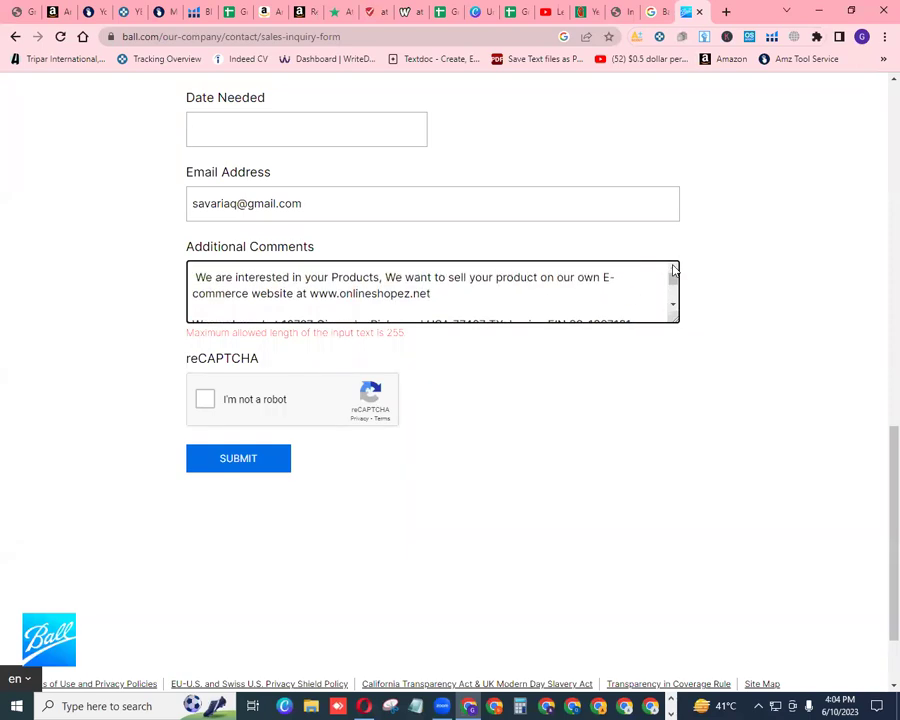
{"action": "key", "text": "BackSpace"}
{"action": "key", "text": "BackSpace"}
{"action": "key", "text": "BackSpace"}
{"action": "key", "text": "BackSpace"}
{"action": "key", "text": "BackSpace"}
{"action": "key", "text": "BackSpace"}
{"action": "key", "text": "BackSpace"}
{"action": "key", "text": "BackSpace"}
{"action": "key", "text": "BackSpace"}
{"action": "key", "text": "BackSpace"}
{"action": "key", "text": "BackSpace"}
{"action": "key", "text": "BackSpace"}
{"action": "key", "text": "BackSpace"}
{"action": "key", "text": "BackSpace"}
{"action": "key", "text": "BackSpace"}
{"action": "key", "text": "BackSpace"}
{"action": "key", "text": "BackSpace"}
{"action": "key", "text": "BackSpace"}
{"action": "key", "text": "BackSpace"}
{"action": "key", "text": "BackSpace"}
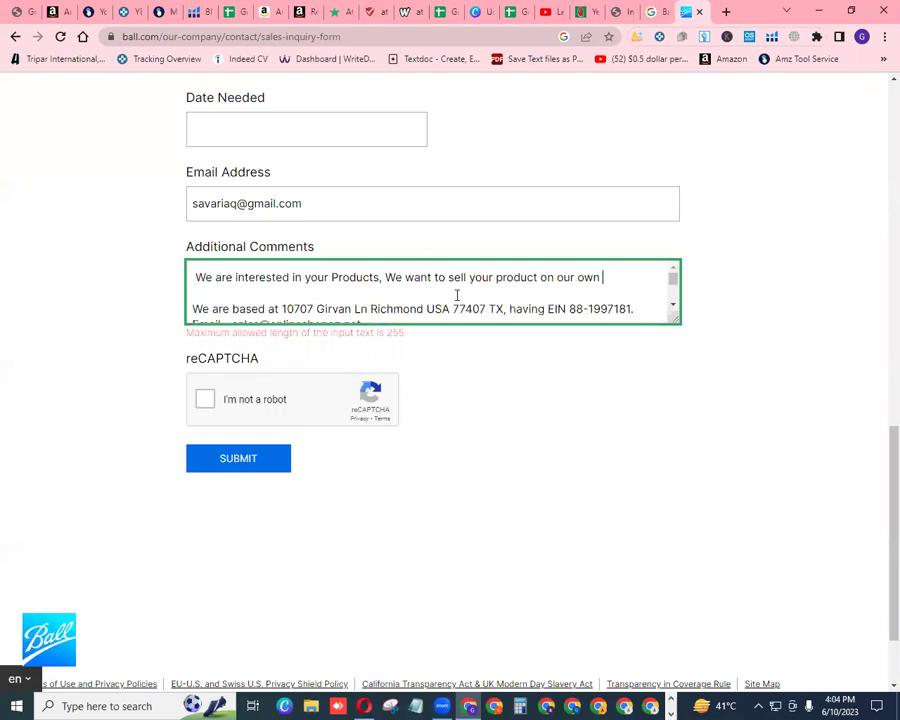
{"action": "key", "text": "BackSpace"}
{"action": "key", "text": "BackSpace"}
{"action": "key", "text": "BackSpace"}
{"action": "key", "text": "BackSpace"}
{"action": "key", "text": "BackSpace"}
{"action": "key", "text": "BackSpace"}
{"action": "key", "text": "BackSpace"}
{"action": "key", "text": "BackSpace"}
{"action": "key", "text": "BackSpace"}
{"action": "key", "text": "BackSpace"}
{"action": "key", "text": "BackSpace"}
{"action": "key", "text": "BackSpace"}
{"action": "key", "text": "BackSpace"}
{"action": "key", "text": "BackSpace"}
{"action": "key", "text": "BackSpace"}
{"action": "key", "text": "BackSpace"}
{"action": "key", "text": "BackSpace"}
{"action": "key", "text": "BackSpace"}
{"action": "key", "text": "BackSpace"}
{"action": "key", "text": "BackSpace"}
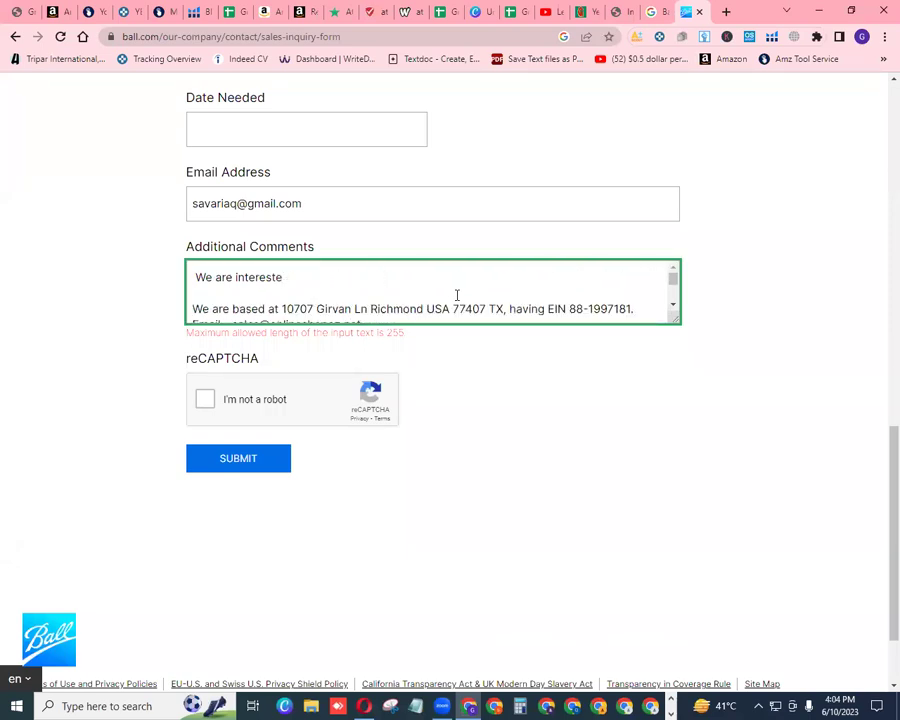
{"action": "key", "text": "BackSpace"}
{"action": "key", "text": "BackSpace"}
{"action": "key", "text": "BackSpace"}
{"action": "key", "text": "BackSpace"}
{"action": "key", "text": "BackSpace"}
{"action": "key", "text": "BackSpace"}
{"action": "key", "text": "BackSpace"}
{"action": "key", "text": "BackSpace"}
{"action": "key", "text": "BackSpace"}
{"action": "key", "text": "BackSpace"}
{"action": "key", "text": "BackSpace"}
{"action": "key", "text": "BackSpace"}
{"action": "key", "text": "BackSpace"}
{"action": "key", "text": "BackSpace"}
{"action": "key", "text": "BackSpace"}
{"action": "key", "text": "BackSpace"}
Remove the EIN details from the address line
{"action": "left_click", "coordinate": [550, 296]}
{"action": "scroll", "coordinate": [550, 296], "scroll_direction": "down", "scroll_amount": 1}
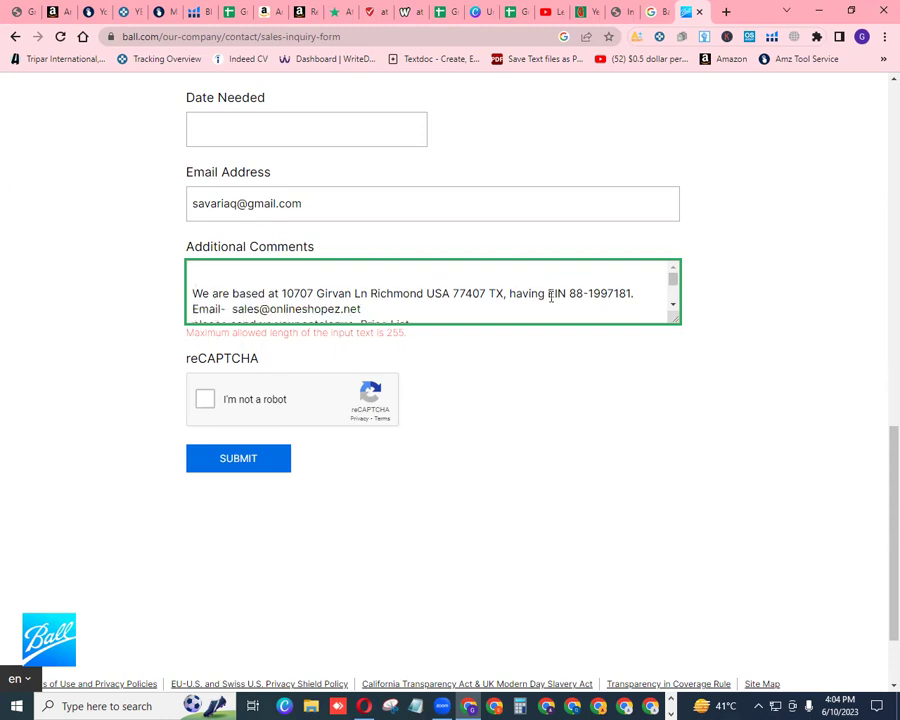
{"action": "left_click", "coordinate": [635, 291]}
{"action": "key", "text": "BackSpace"}
{"action": "key", "text": "BackSpace"}
{"action": "key", "text": "BackSpace"}
{"action": "key", "text": "BackSpace"}
{"action": "key", "text": "BackSpace"}
{"action": "key", "text": "BackSpace"}
{"action": "key", "text": "BackSpace"}
{"action": "key", "text": "BackSpace"}
{"action": "key", "text": "BackSpace"}
{"action": "key", "text": "BackSpace"}
{"action": "key", "text": "BackSpace"}
{"action": "key", "text": "BackSpace"}
{"action": "key", "text": "BackSpace"}
{"action": "key", "text": "BackSpace"}
{"action": "key", "text": "BackSpace"}
{"action": "key", "text": "BackSpace"}
{"action": "key", "text": "BackSpace"}
{"action": "key", "text": "BackSpace"}
{"action": "key", "text": "BackSpace"}
{"action": "key", "text": "BackSpace"}
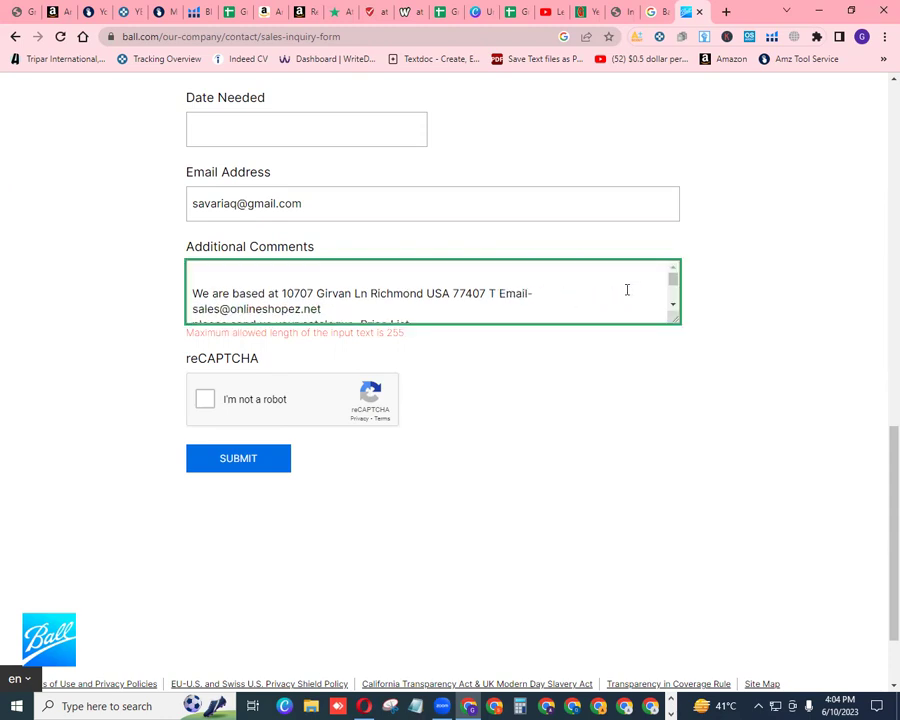
Write 'Request for brand Approval' on the top line, fixing its two typos
{"action": "triple_click", "coordinate": [241, 273]}
{"action": "left_click", "coordinate": [238, 273]}
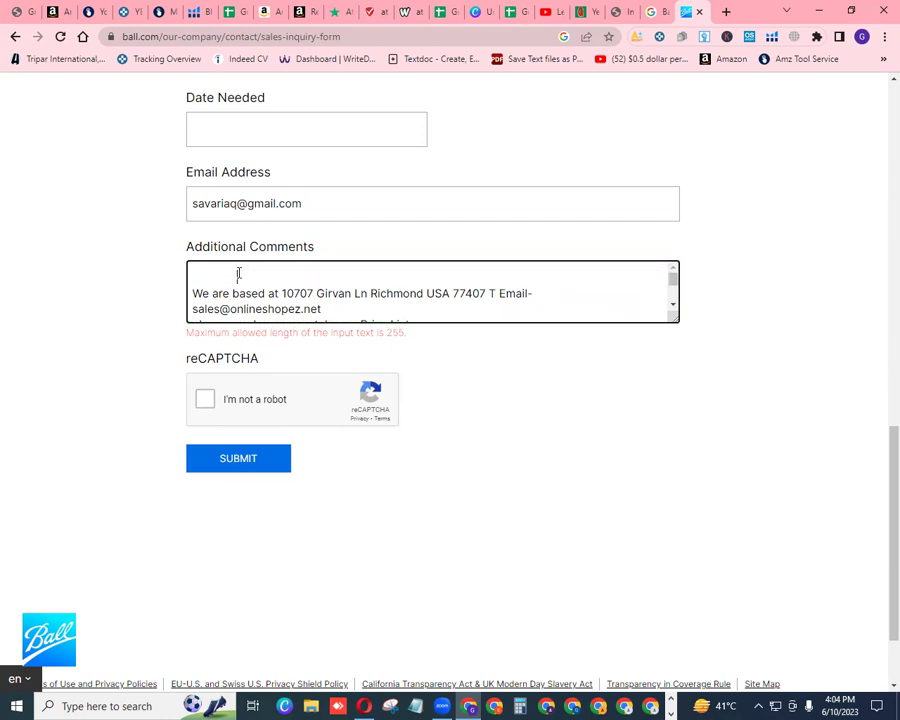
{"action": "left_click", "coordinate": [239, 273]}
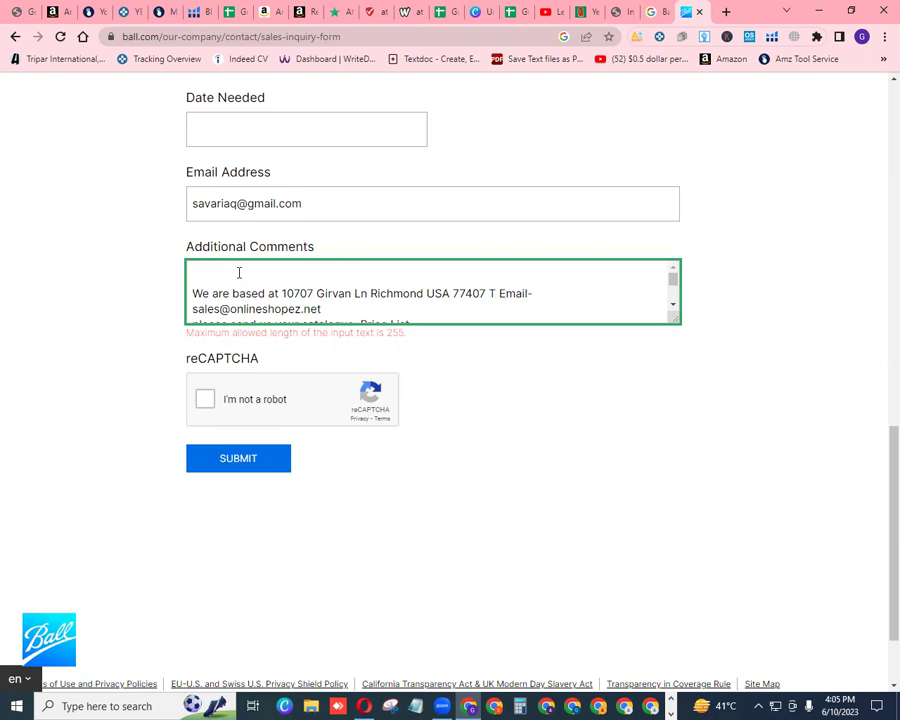
{"action": "type", "text": "Requesr for brand Approvba"}
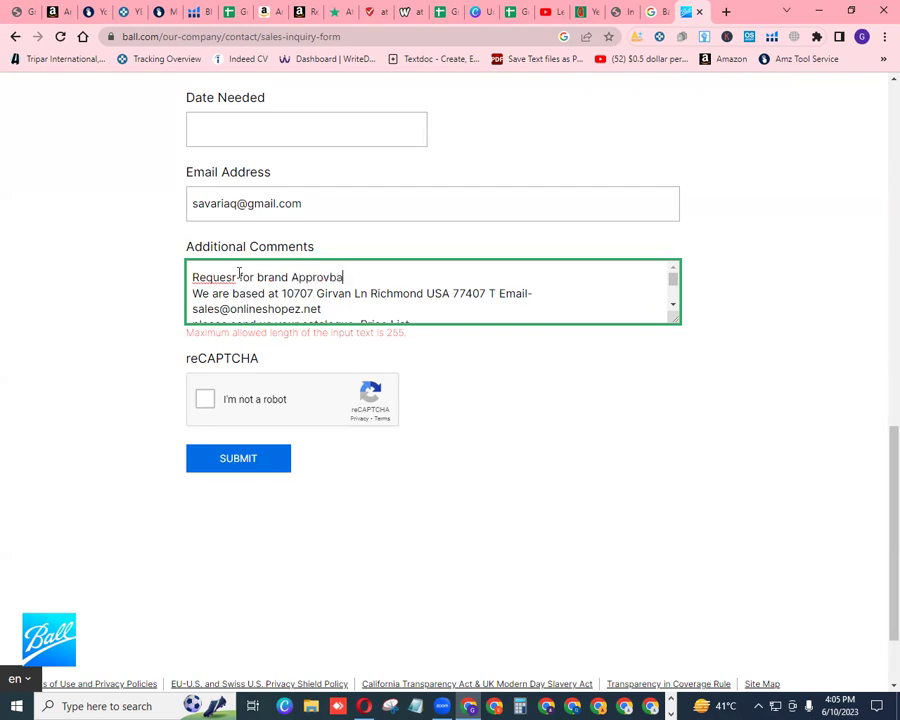
{"action": "left_click", "coordinate": [237, 277]}
{"action": "key", "text": "BackSpace"}
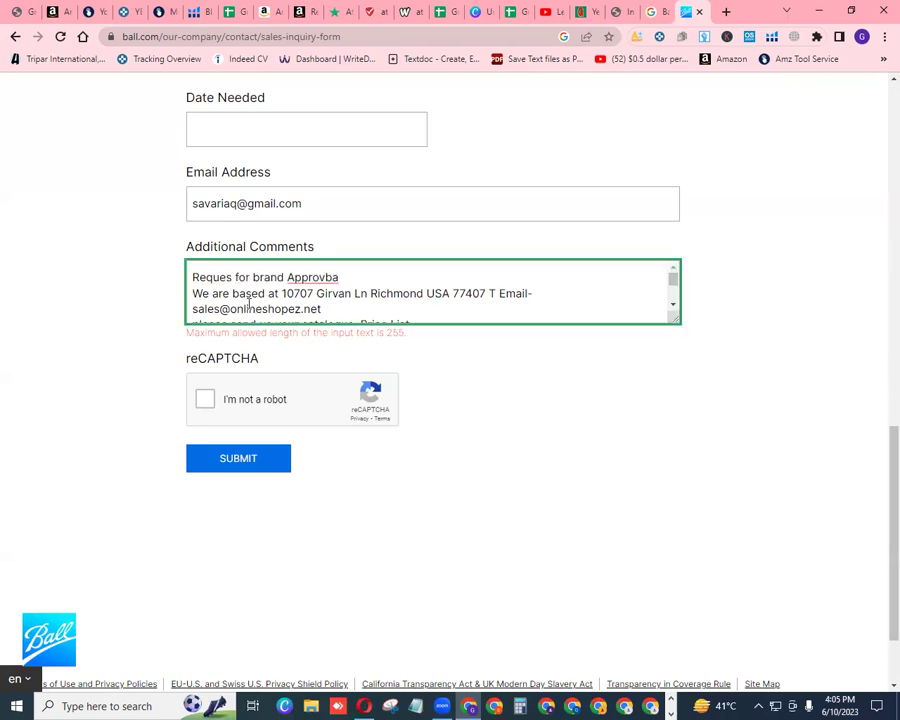
{"action": "type", "text": "t"}
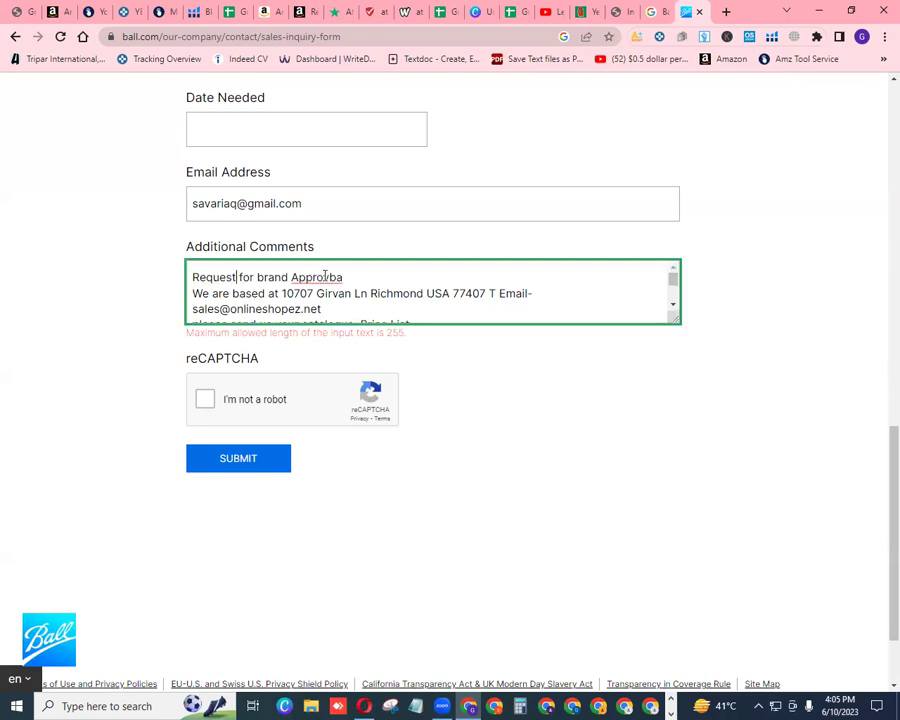
{"action": "right_click", "coordinate": [324, 281]}
{"action": "left_click", "coordinate": [372, 288]}
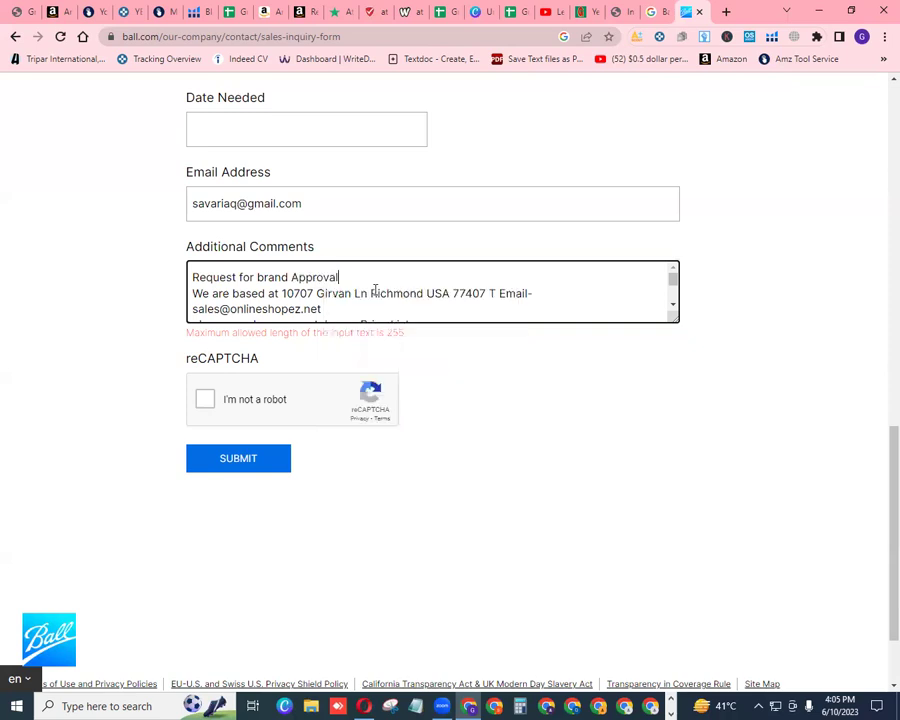
Erase the Price List ending and catalogue request line, pass reCAPTCHA, and resubmit
{"action": "scroll", "coordinate": [675, 308], "scroll_direction": "down", "scroll_amount": 2}
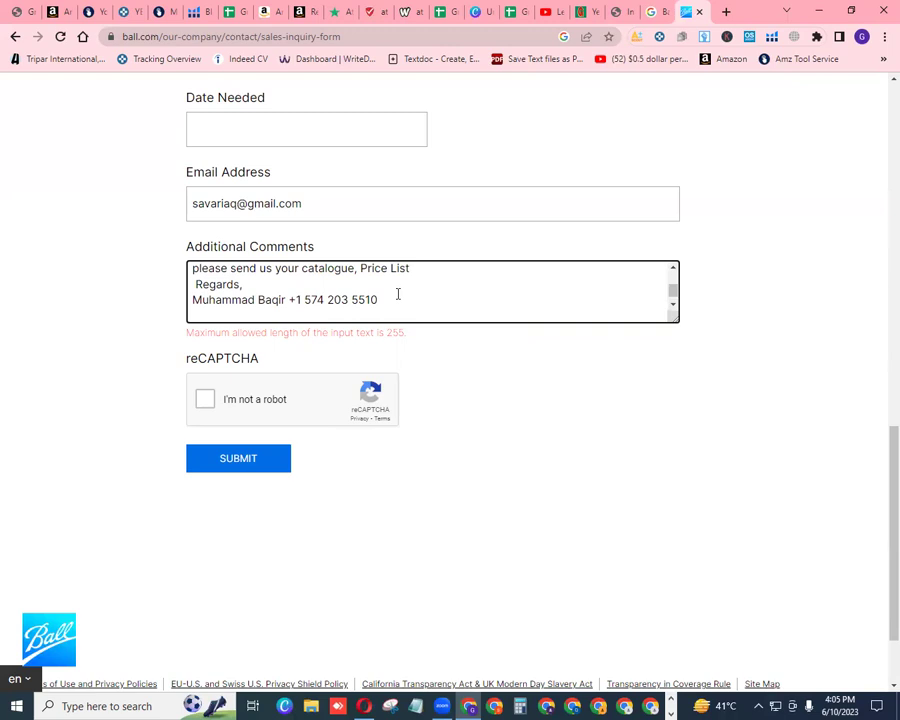
{"action": "key", "text": "BackSpace"}
{"action": "key", "text": "BackSpace"}
{"action": "key", "text": "BackSpace"}
{"action": "key", "text": "BackSpace"}
{"action": "key", "text": "BackSpace"}
{"action": "key", "text": "BackSpace"}
{"action": "key", "text": "BackSpace"}
{"action": "key", "text": "BackSpace"}
{"action": "key", "text": "BackSpace"}
{"action": "key", "text": "BackSpace"}
{"action": "key", "text": "BackSpace"}
{"action": "key", "text": "BackSpace"}
{"action": "key", "text": "BackSpace"}
{"action": "key", "text": "BackSpace"}
{"action": "key", "text": "BackSpace"}
{"action": "key", "text": "BackSpace"}
{"action": "key", "text": "BackSpace"}
{"action": "key", "text": "BackSpace"}
{"action": "key", "text": "BackSpace"}
{"action": "key", "text": "BackSpace"}
{"action": "key", "text": "BackSpace"}
{"action": "key", "text": "BackSpace"}
{"action": "key", "text": "BackSpace"}
{"action": "key", "text": "BackSpace"}
{"action": "key", "text": "BackSpace"}
{"action": "key", "text": "BackSpace"}
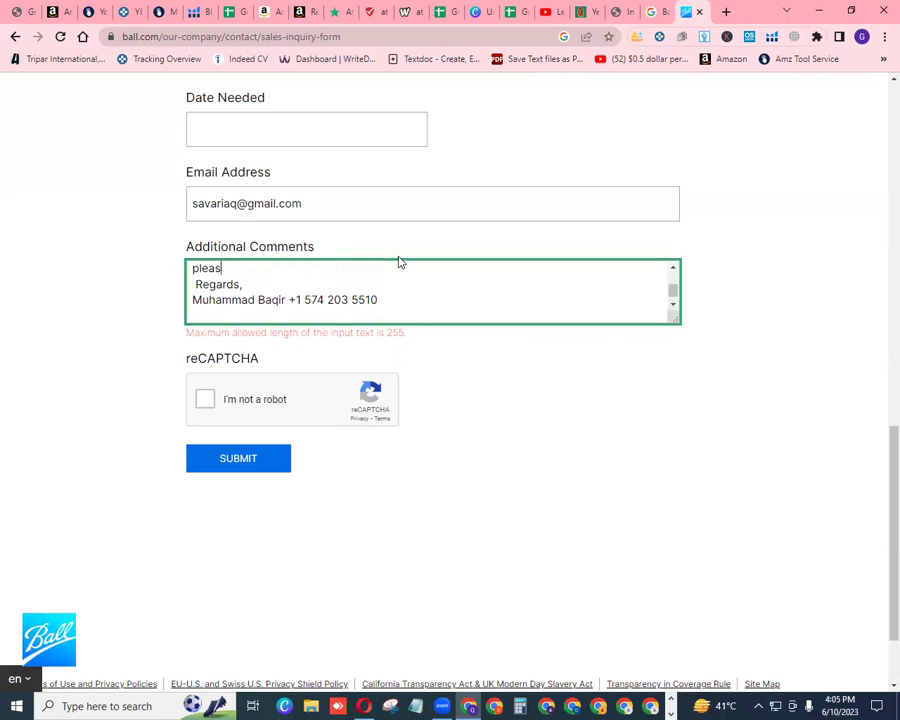
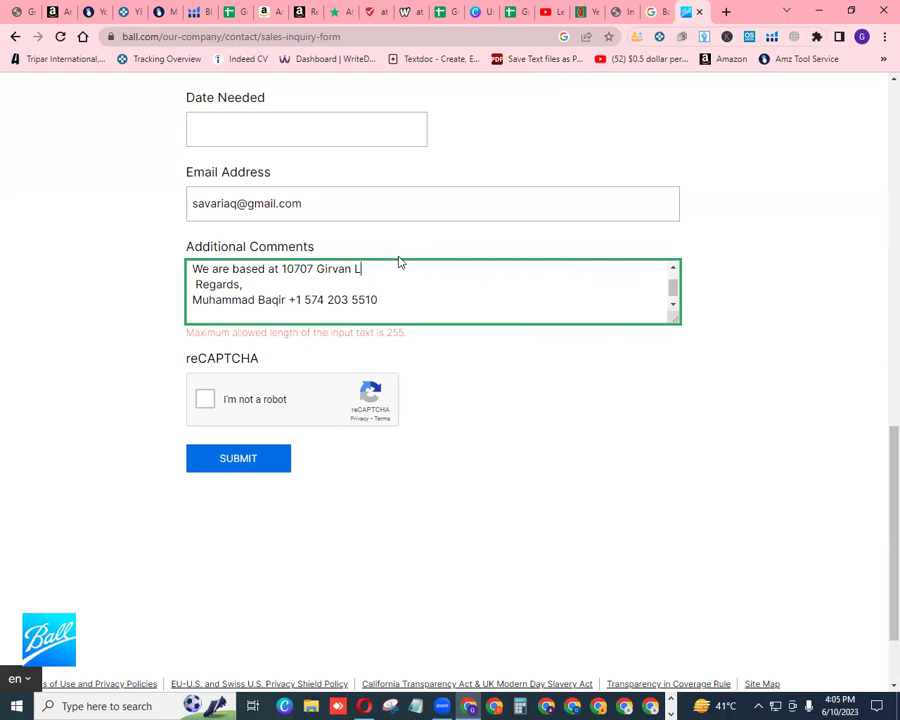
{"action": "type", "text": "Request for brand Approval"}
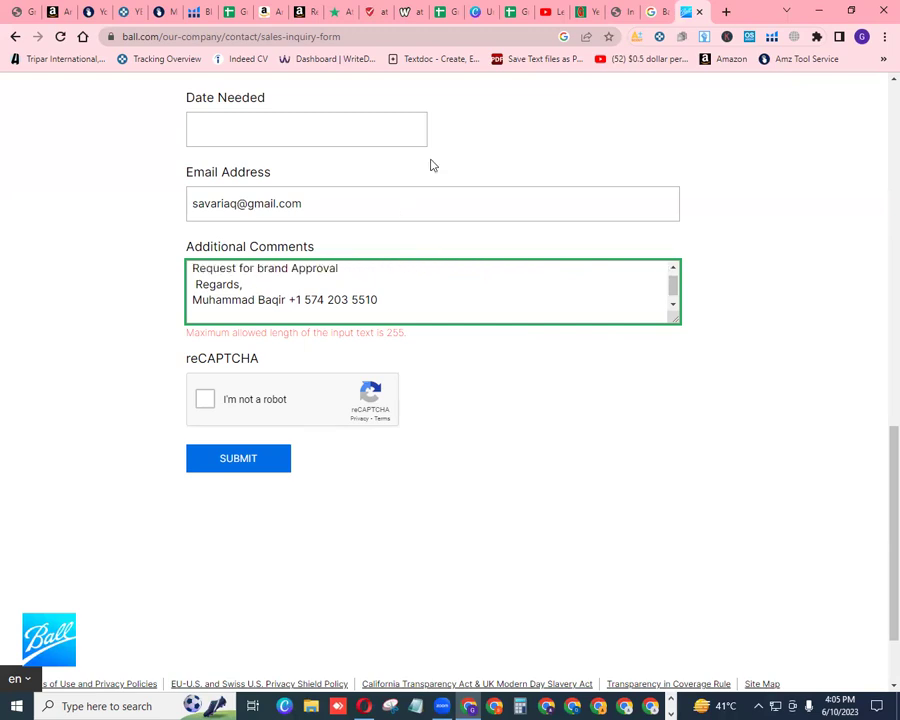
{"action": "left_click", "coordinate": [473, 119]}
{"action": "left_click", "coordinate": [440, 285]}
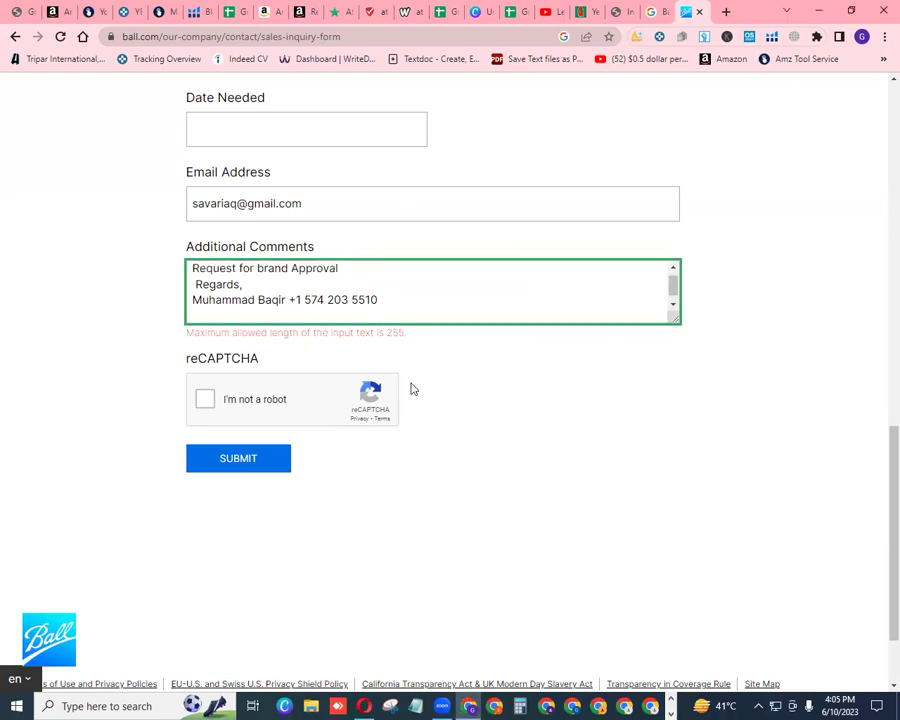
{"action": "left_click", "coordinate": [205, 401]}
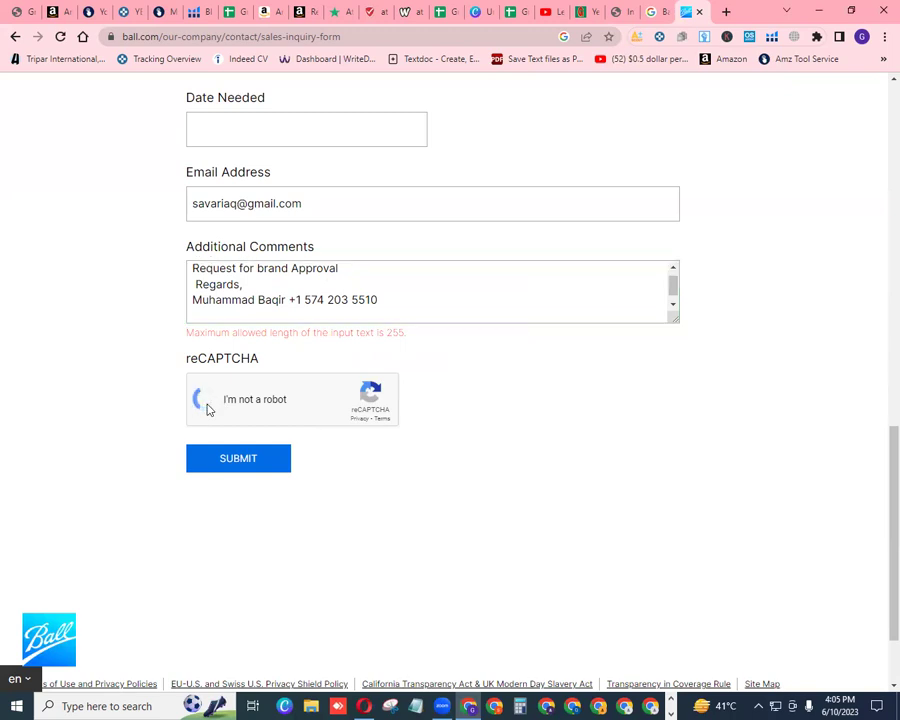
{"action": "left_click", "coordinate": [252, 462]}
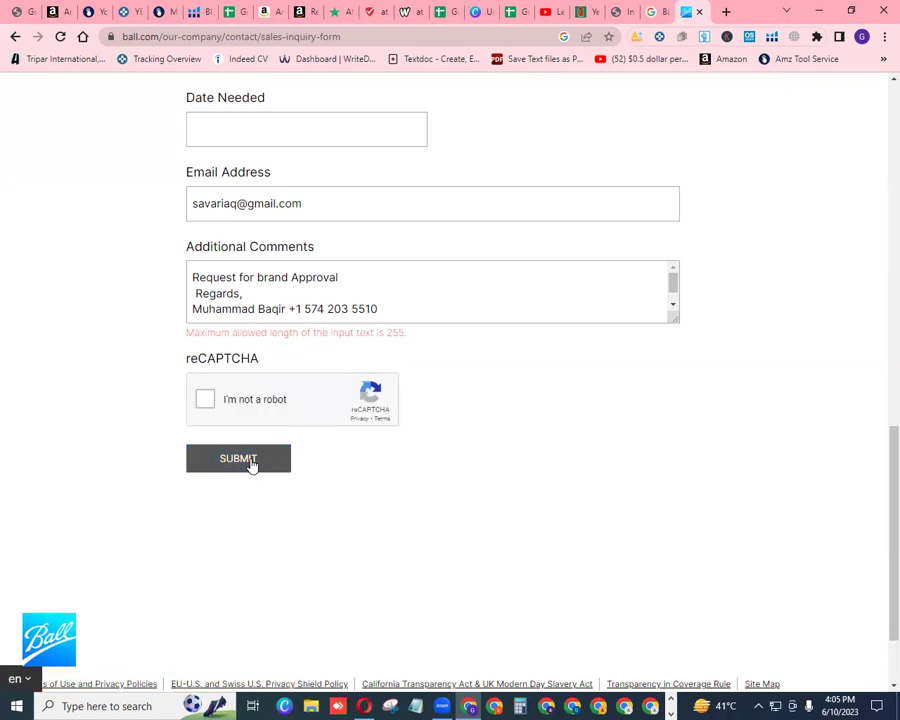
Review the form's fields, then return to the Grow Wider Batch 10 spreadsheet
{"action": "left_click_drag", "start_coordinate": [878, 497], "coordinate": [880, 305]}
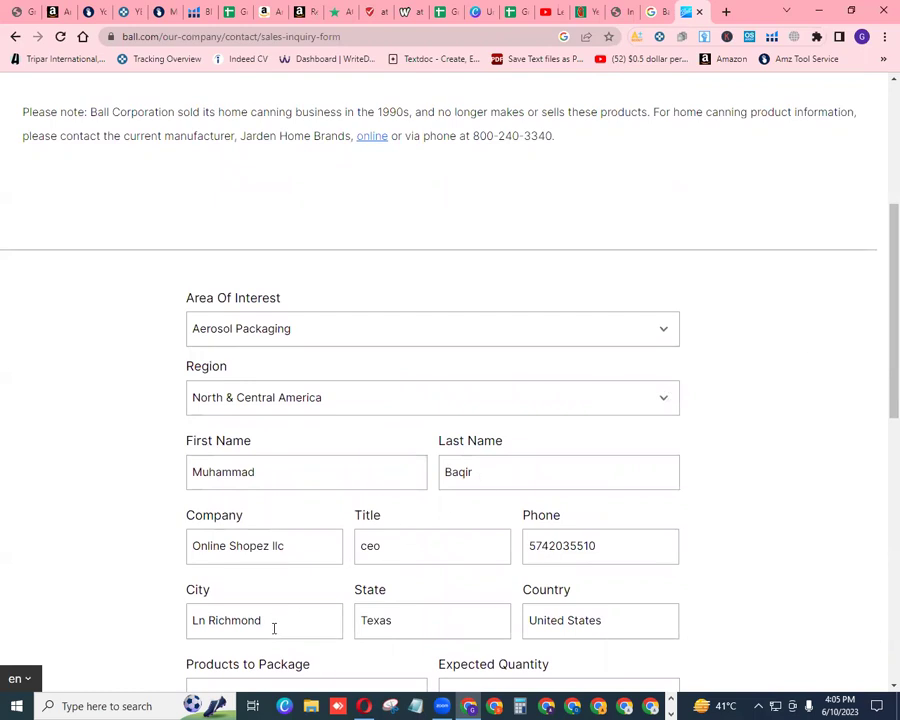
{"action": "left_click", "coordinate": [442, 706]}
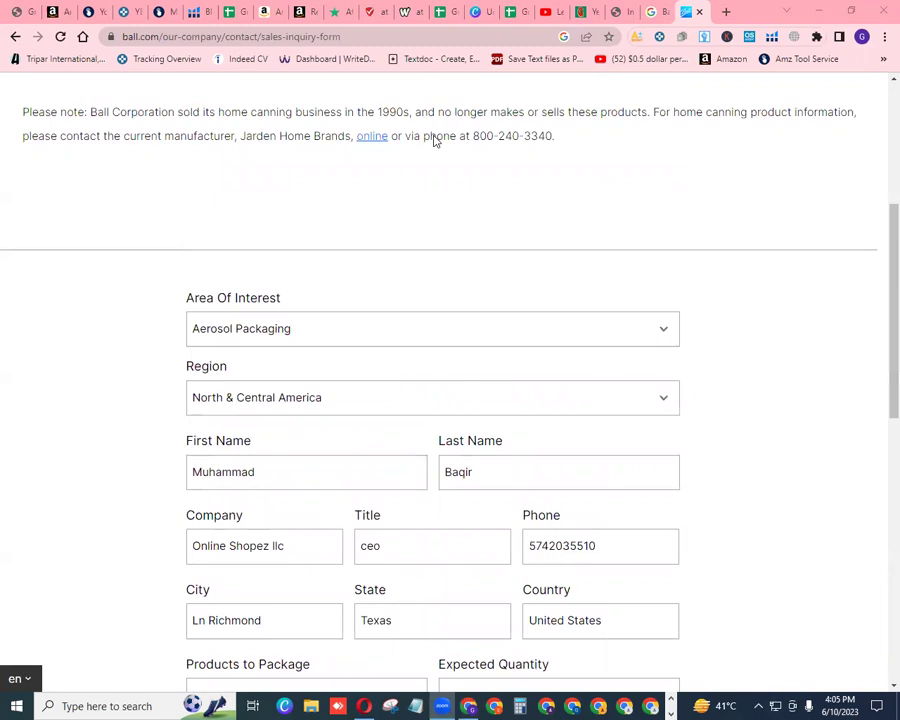
{"action": "left_click", "coordinate": [440, 12]}
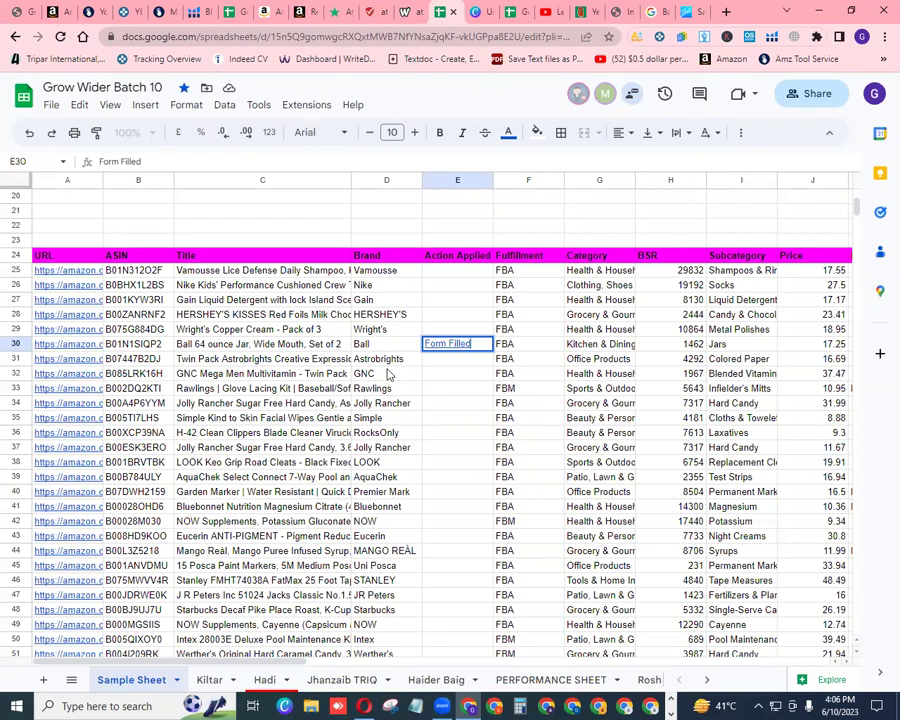
Confirm 'Form Filled' in E30, then close the Ball inquiry form tab
{"action": "left_click", "coordinate": [386, 334]}
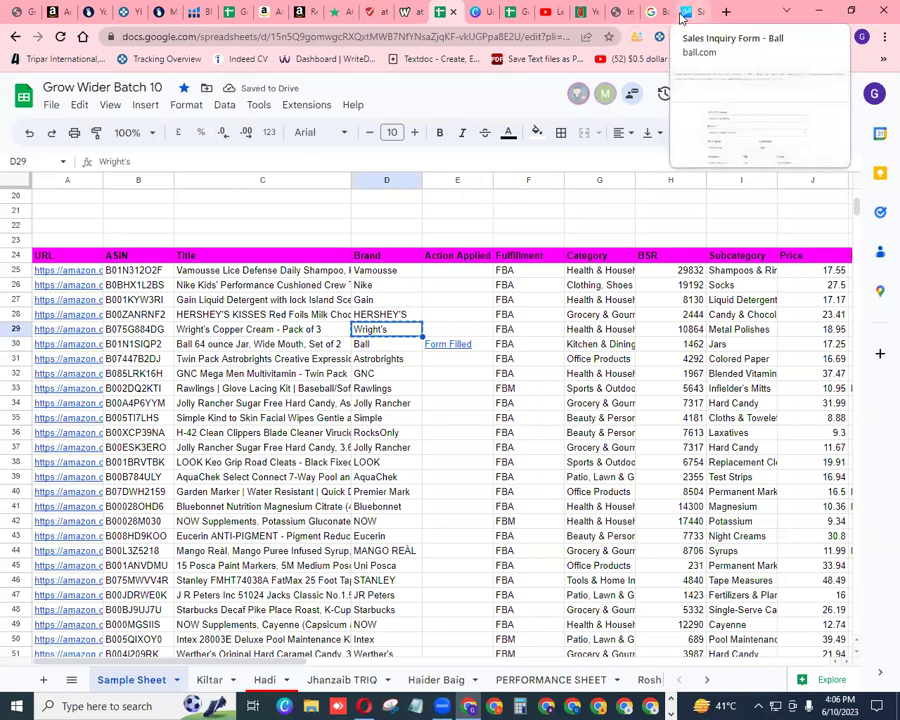
{"action": "left_click", "coordinate": [655, 12]}
{"action": "left_click", "coordinate": [700, 12]}
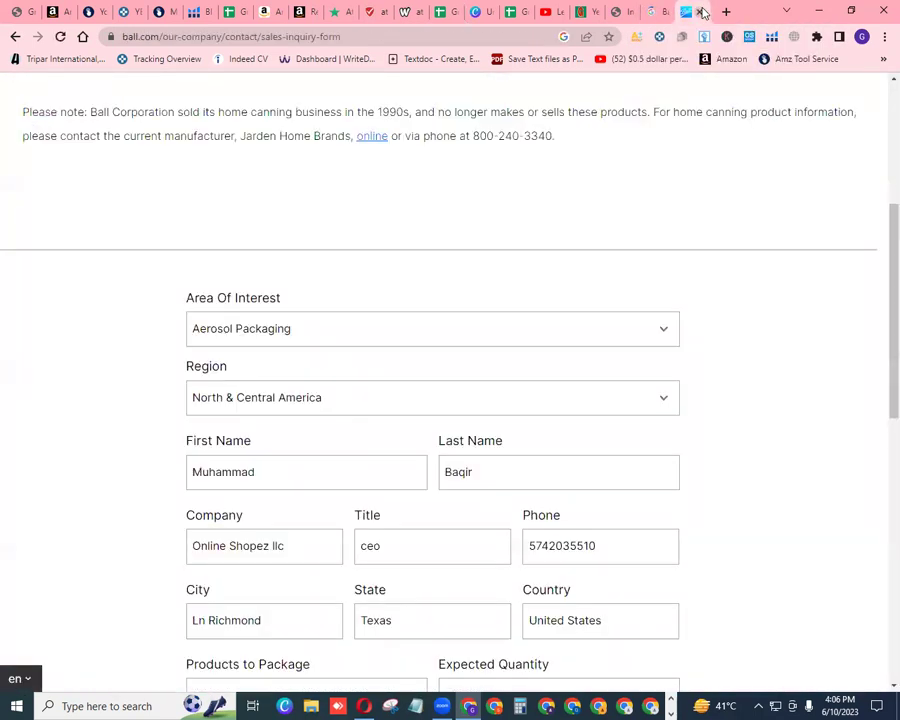
{"action": "left_click", "coordinate": [698, 12]}
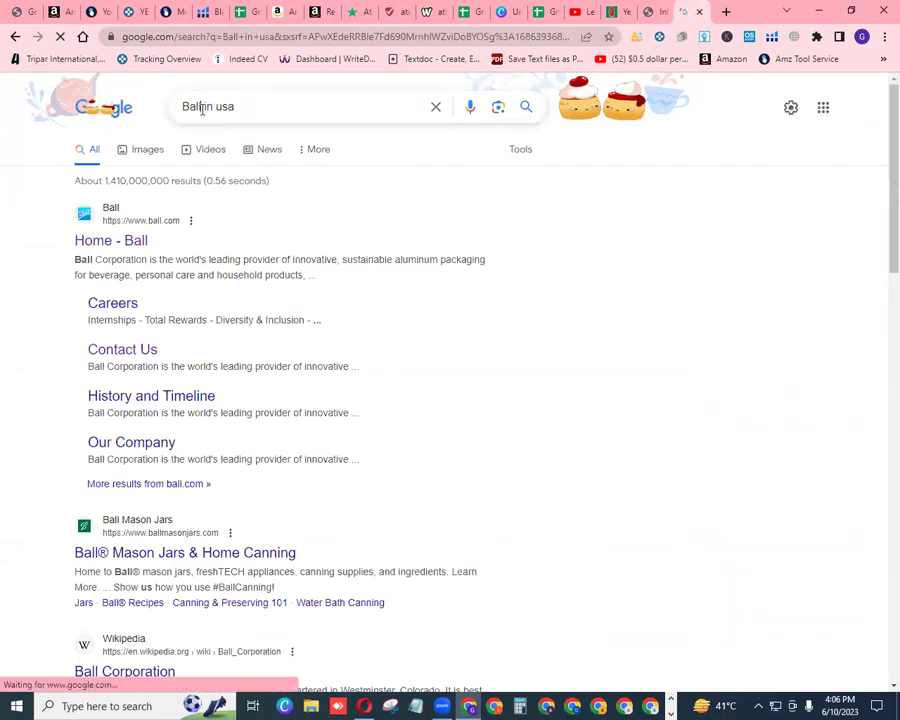
Replace 'Ball' with 'Wright's' in the query and run the 'Wright's in usa' search
{"action": "left_click", "coordinate": [202, 109]}
{"action": "key", "text": "BackSpace"}
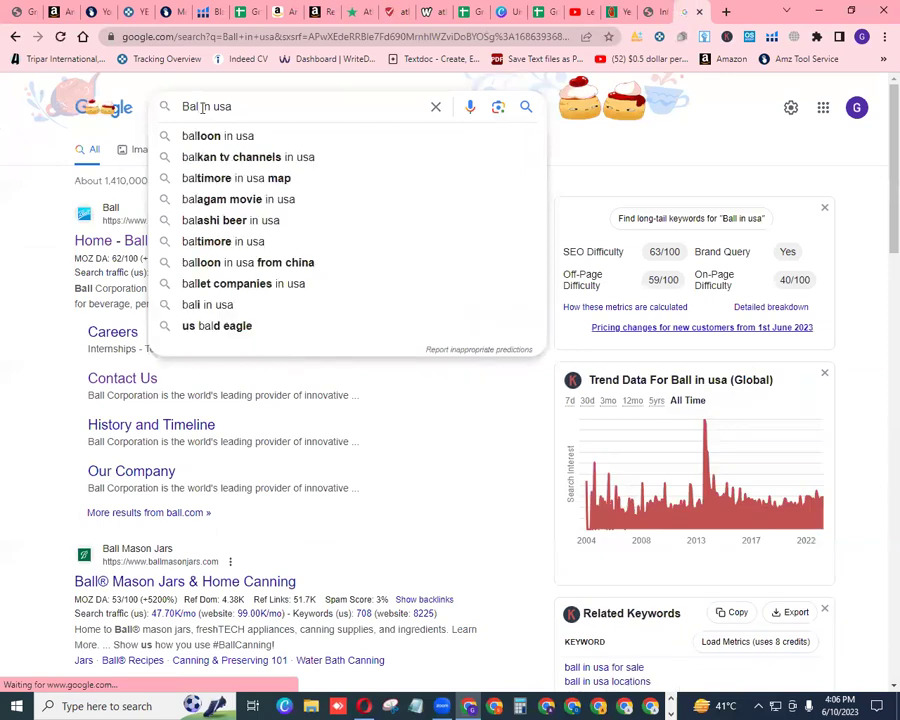
{"action": "key", "text": "BackSpace"}
{"action": "key", "text": "BackSpace"}
{"action": "key", "text": "BackSpace"}
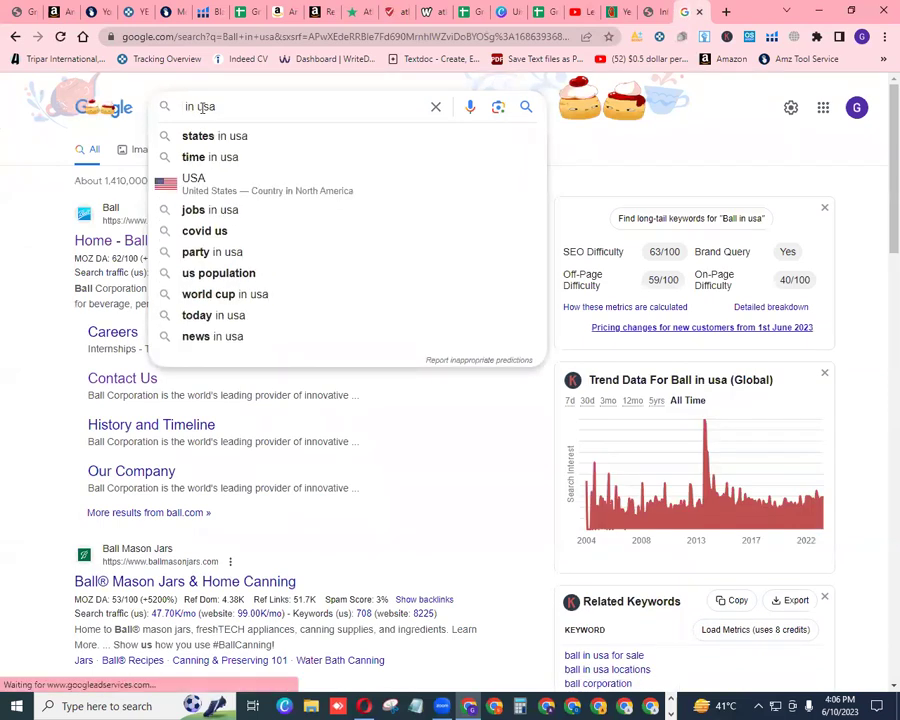
{"action": "type", "text": "Wright's"}
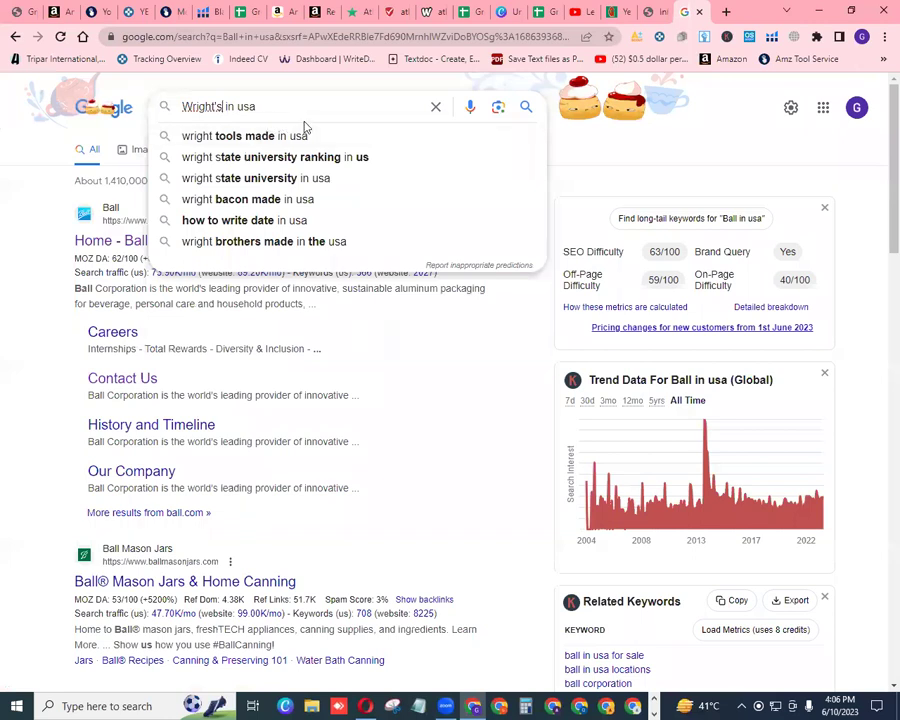
{"action": "key", "text": "Return"}
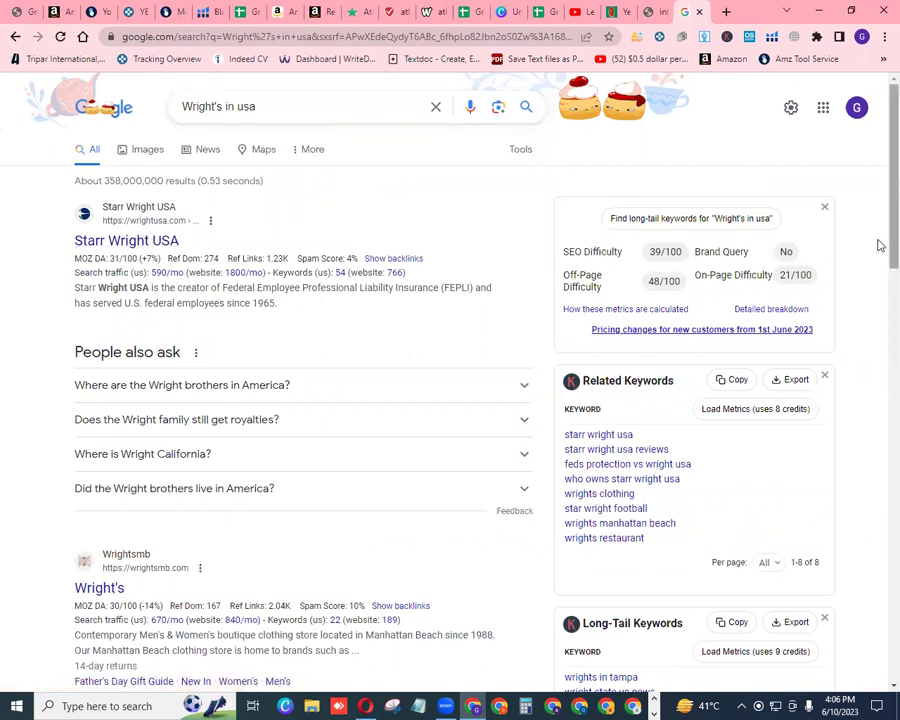
{"action": "scroll", "coordinate": [876, 250], "scroll_direction": "down", "scroll_amount": 4}
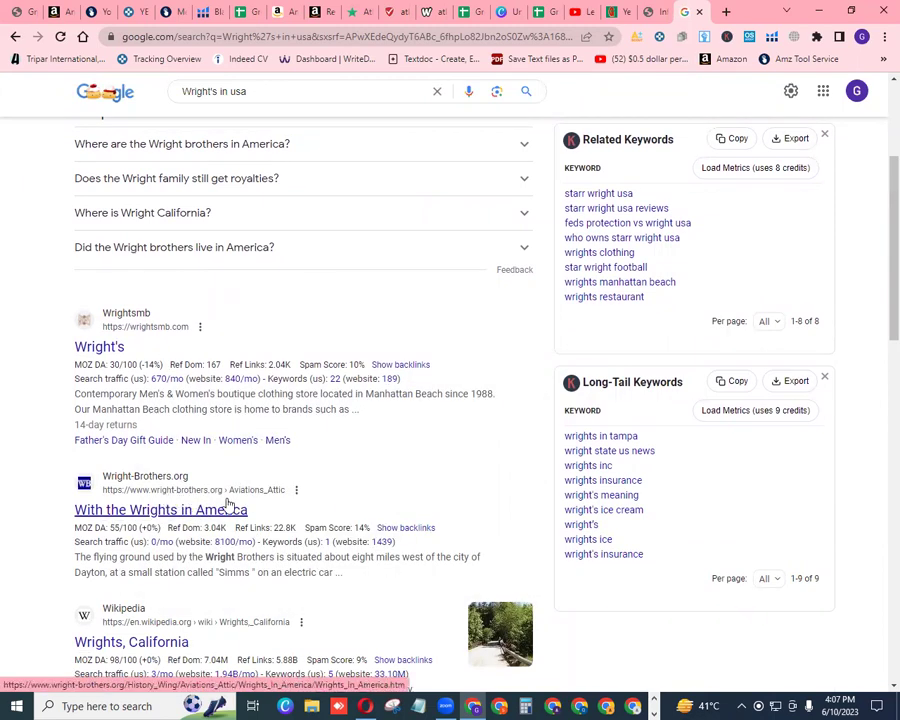
Open the Wright® Brand Bacon result (wrightbrand.com) in a new background tab
{"action": "mouse_move", "coordinate": [208, 532]}
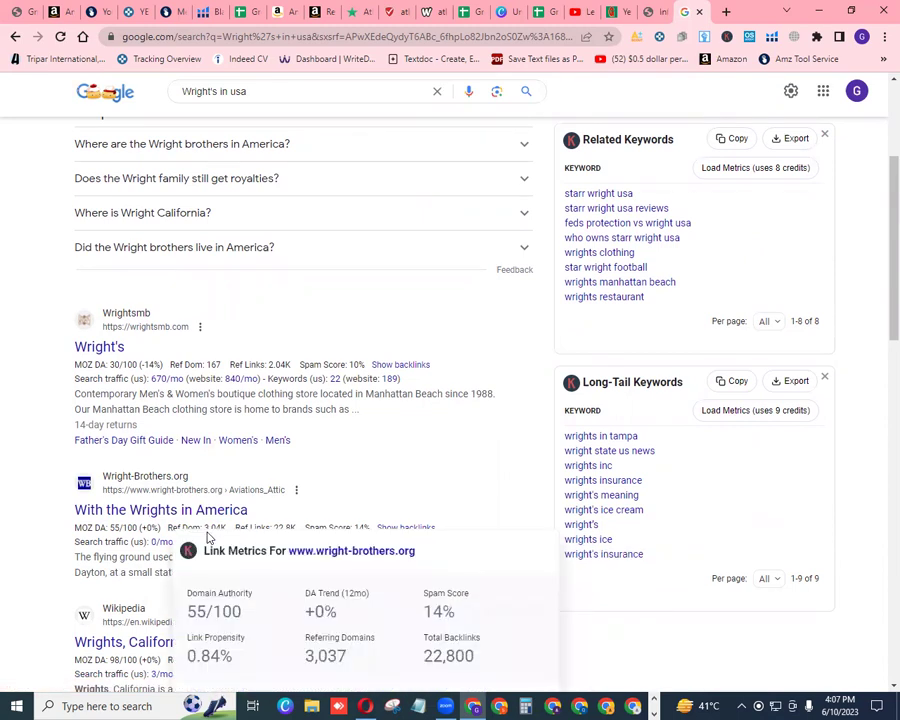
{"action": "scroll", "coordinate": [878, 317], "scroll_direction": "down", "scroll_amount": 2}
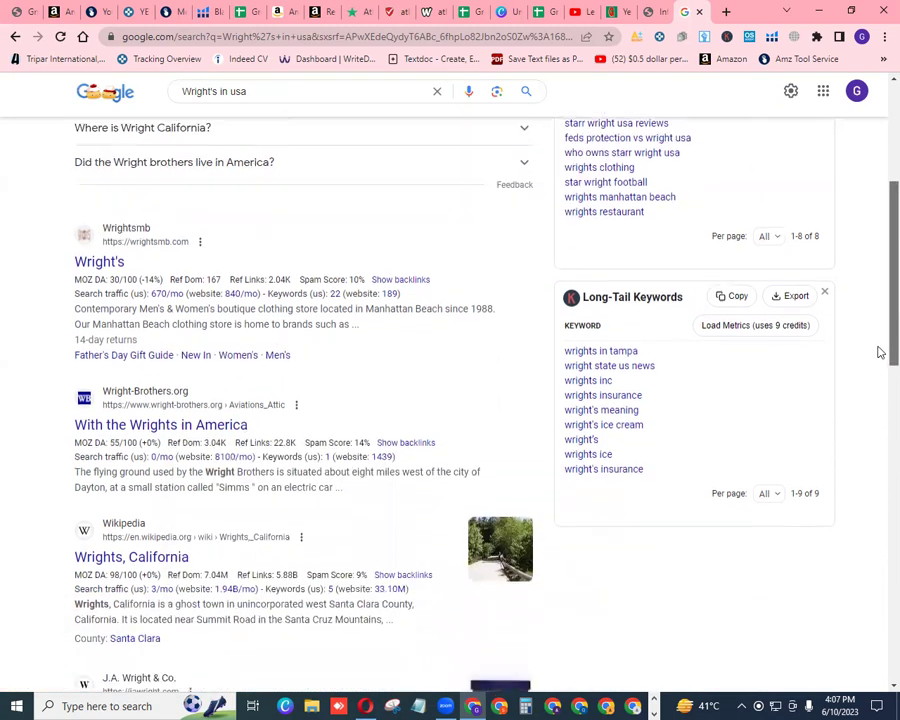
{"action": "scroll", "coordinate": [878, 357], "scroll_direction": "down", "scroll_amount": 3}
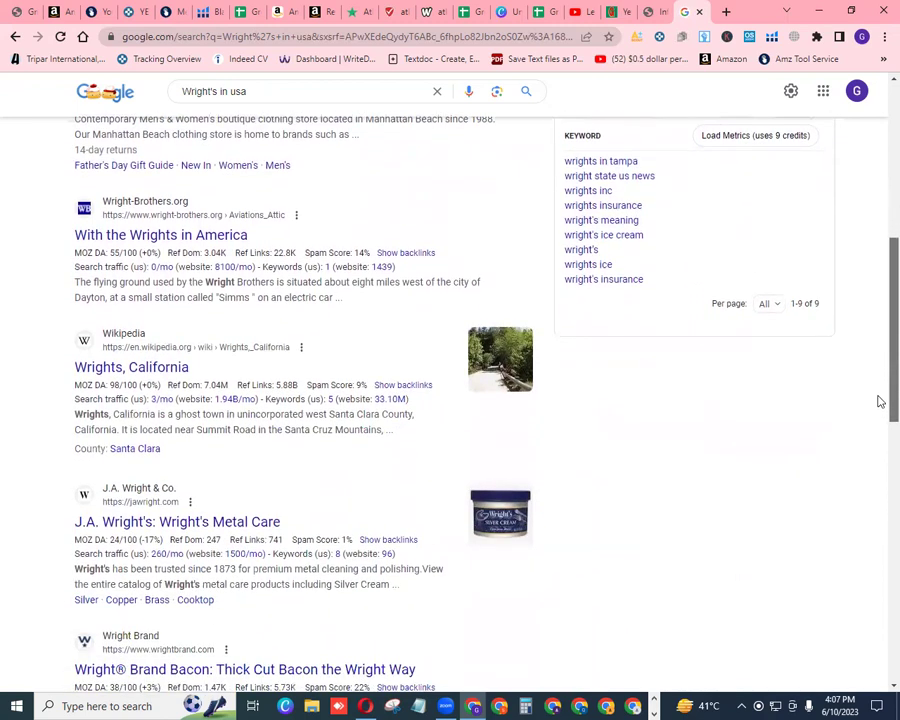
{"action": "left_click_drag", "start_coordinate": [878, 401], "coordinate": [878, 450]}
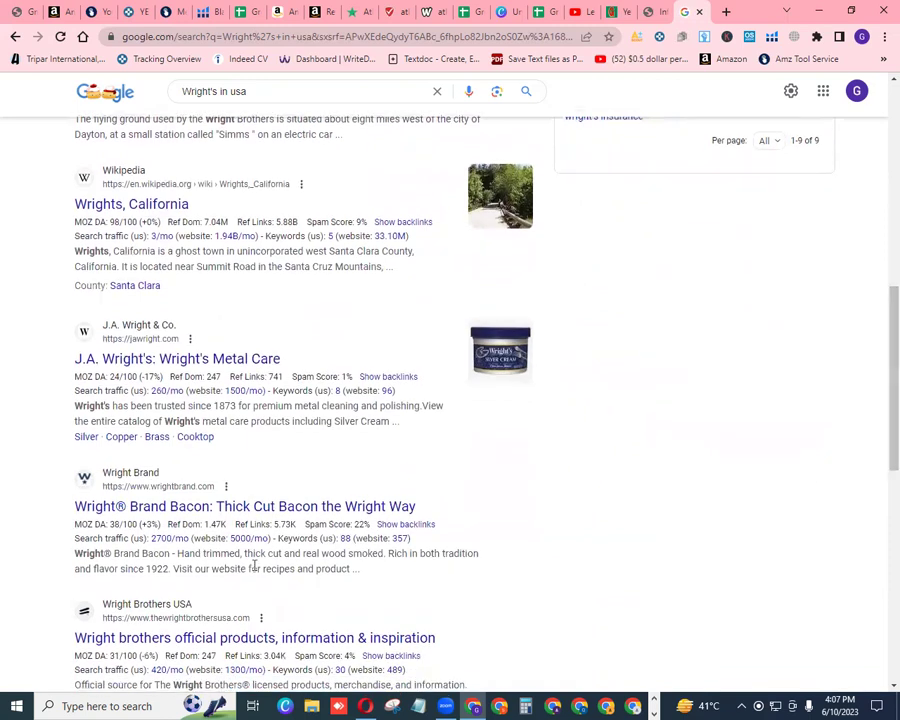
{"action": "mouse_move", "coordinate": [126, 522]}
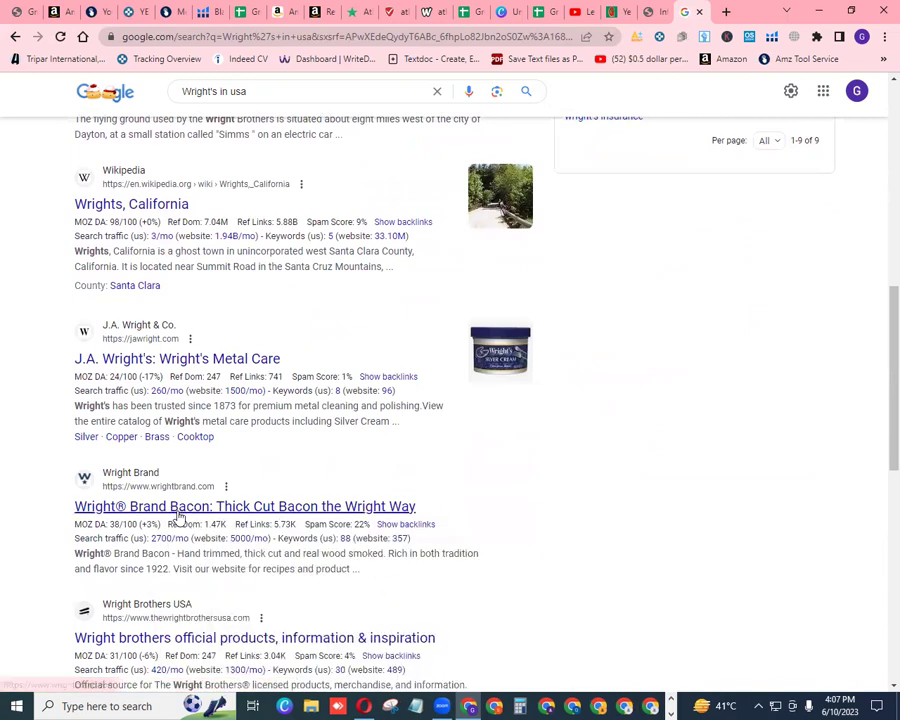
{"action": "right_click", "coordinate": [177, 509]}
{"action": "left_click", "coordinate": [236, 518]}
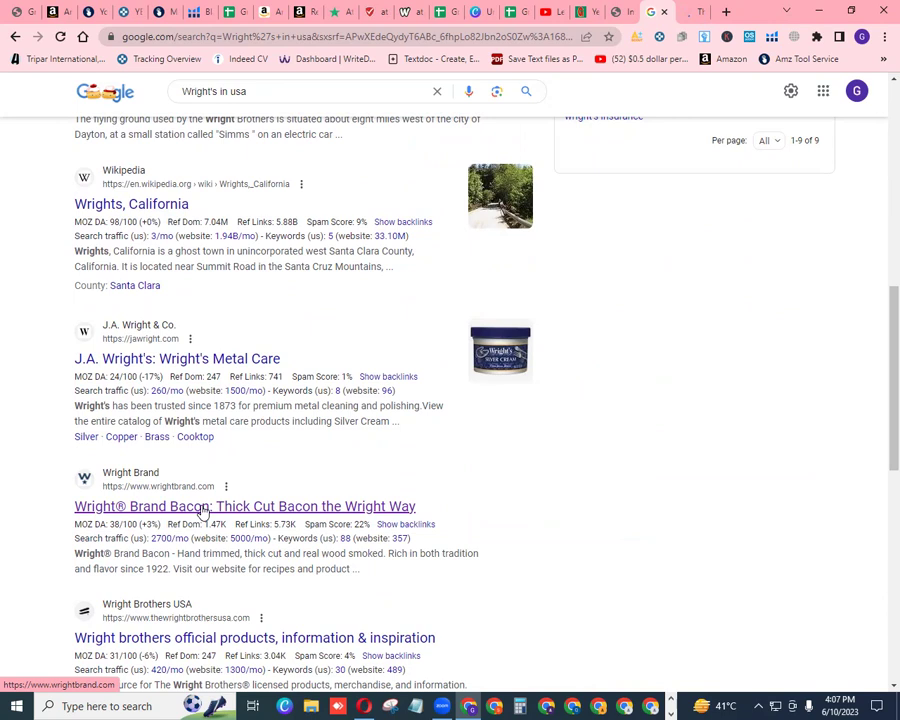
On the Wright Brand site, accept the cookie notice and go to the CONTACT page
{"action": "key", "text": "ctrl+Tab"}
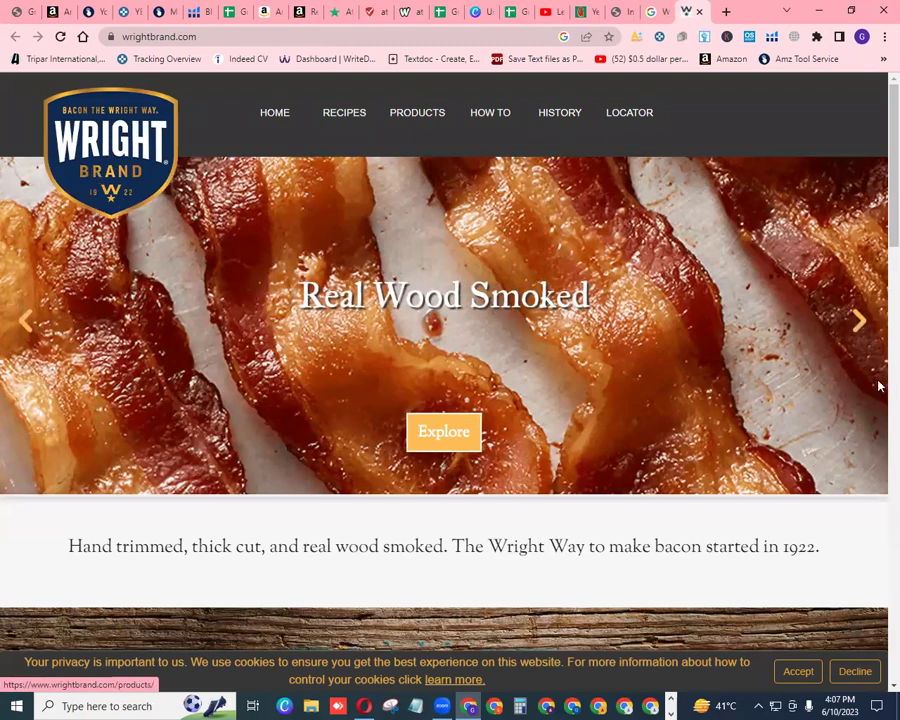
{"action": "scroll", "coordinate": [880, 296], "scroll_direction": "down", "scroll_amount": 3}
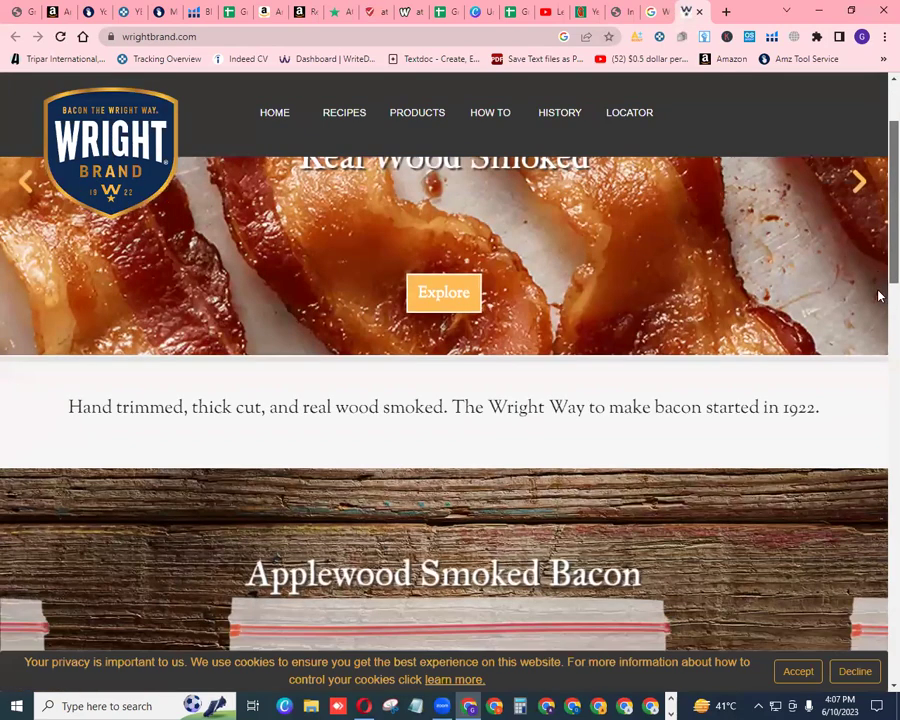
{"action": "scroll", "coordinate": [880, 400], "scroll_direction": "down", "scroll_amount": 15}
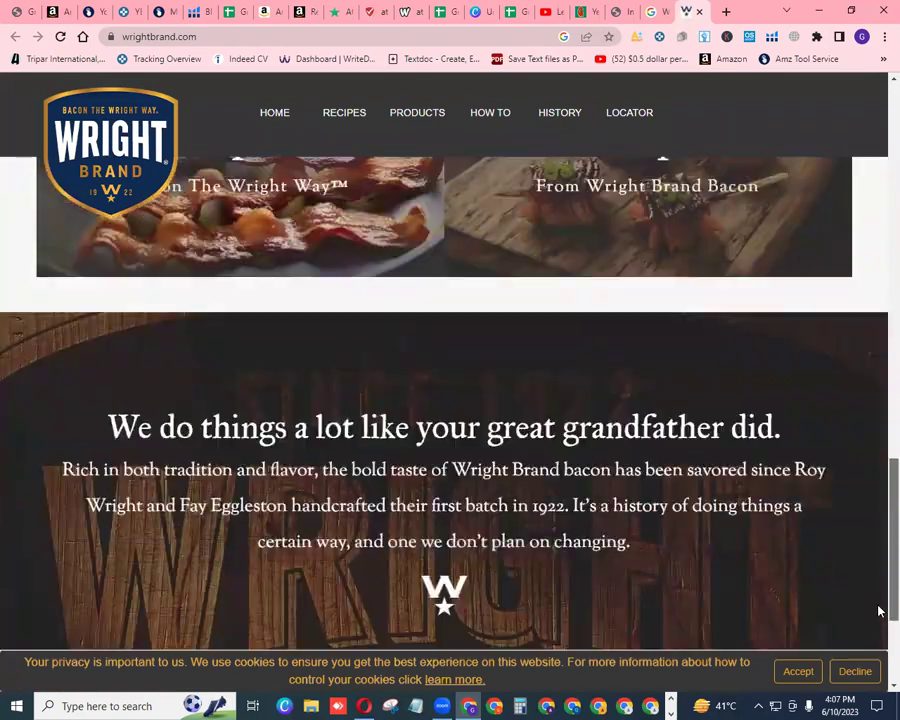
{"action": "scroll", "coordinate": [879, 611], "scroll_direction": "down", "scroll_amount": 3}
{"action": "left_click", "coordinate": [803, 675]}
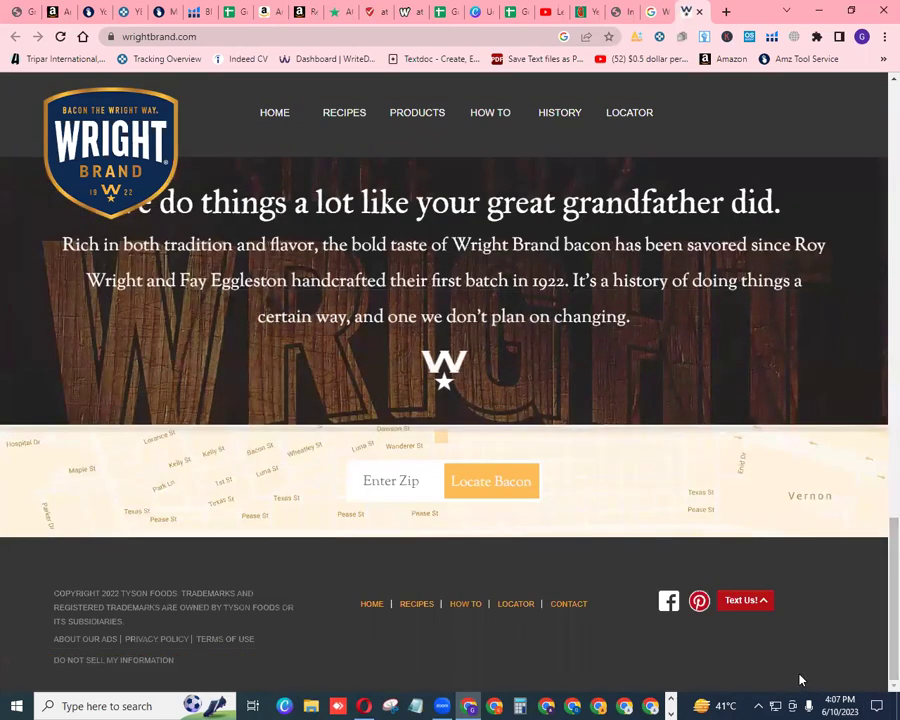
{"action": "left_click", "coordinate": [566, 607]}
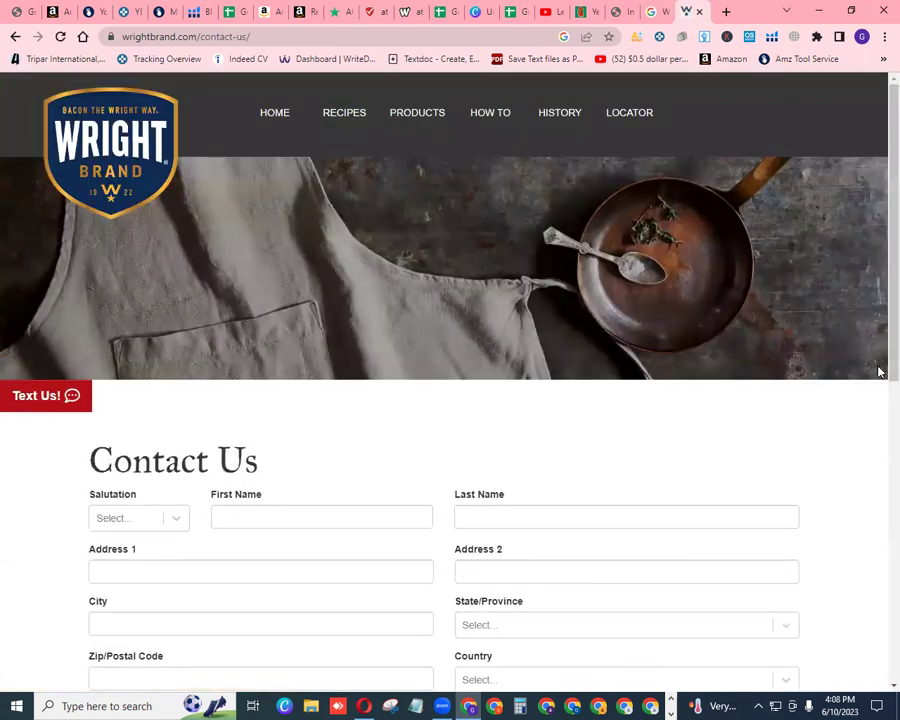
Scroll through the blank Contact Us form, from Salutation down to Questions/Comments
{"action": "scroll", "coordinate": [879, 380], "scroll_direction": "down", "scroll_amount": 1}
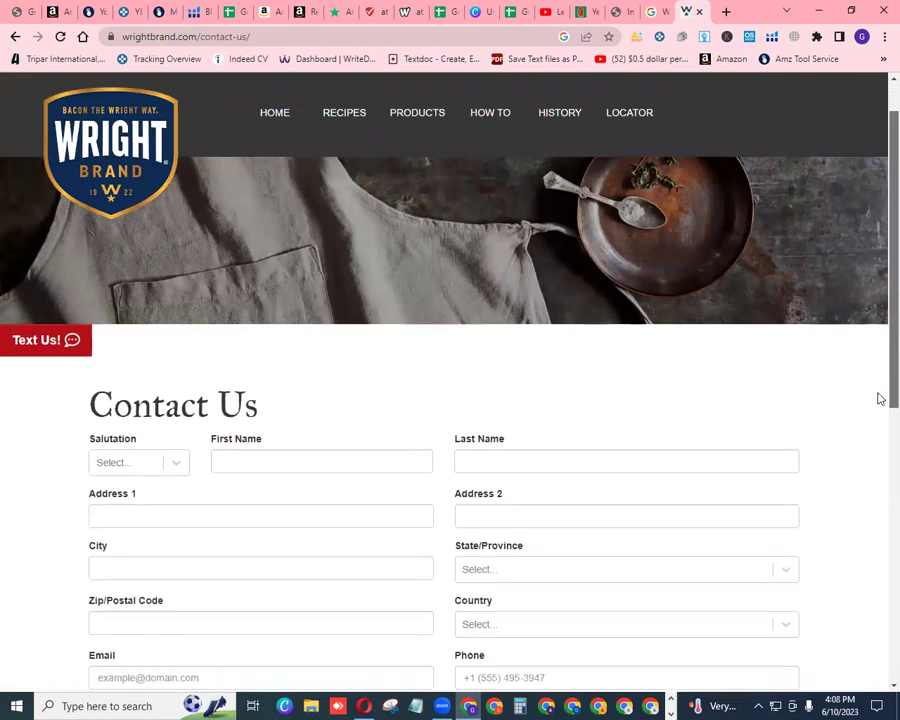
{"action": "scroll", "coordinate": [879, 420], "scroll_direction": "down", "scroll_amount": 2}
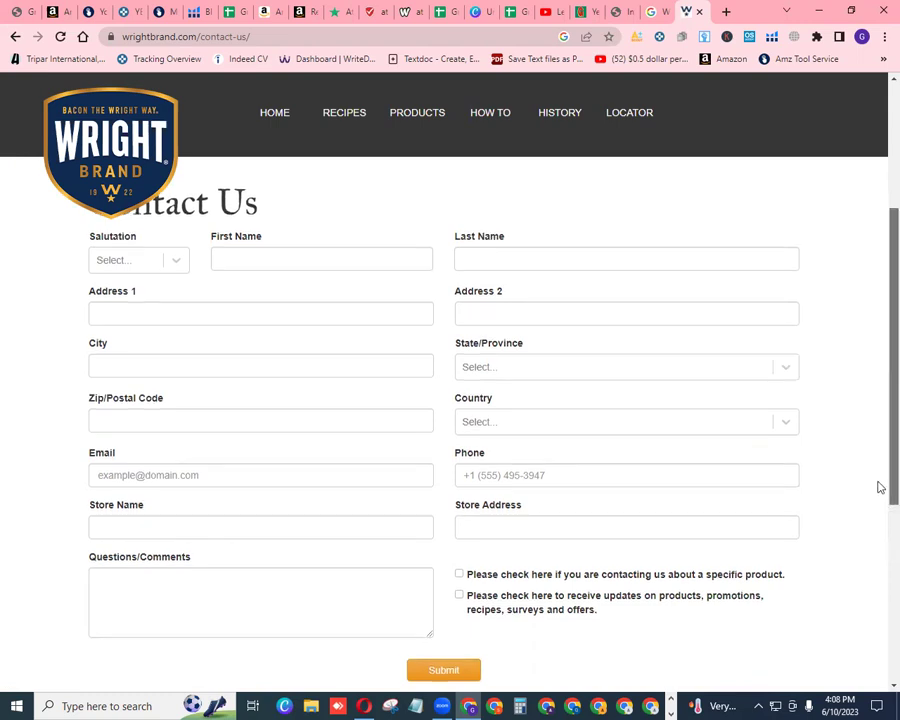
{"action": "scroll", "coordinate": [880, 528], "scroll_direction": "down", "scroll_amount": 1}
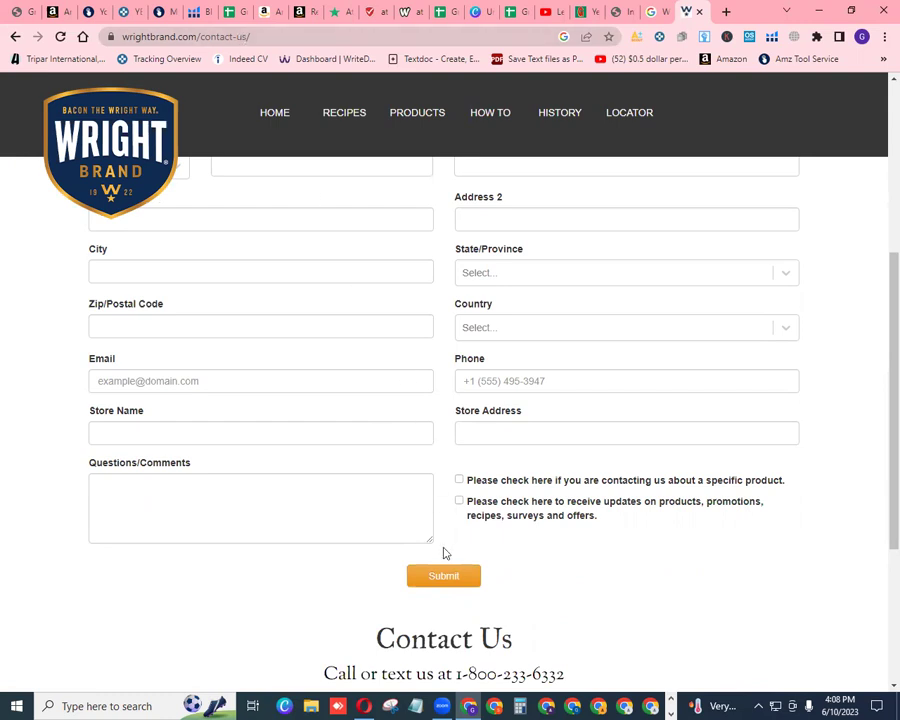
{"action": "scroll", "coordinate": [879, 501], "scroll_direction": "up", "scroll_amount": 4}
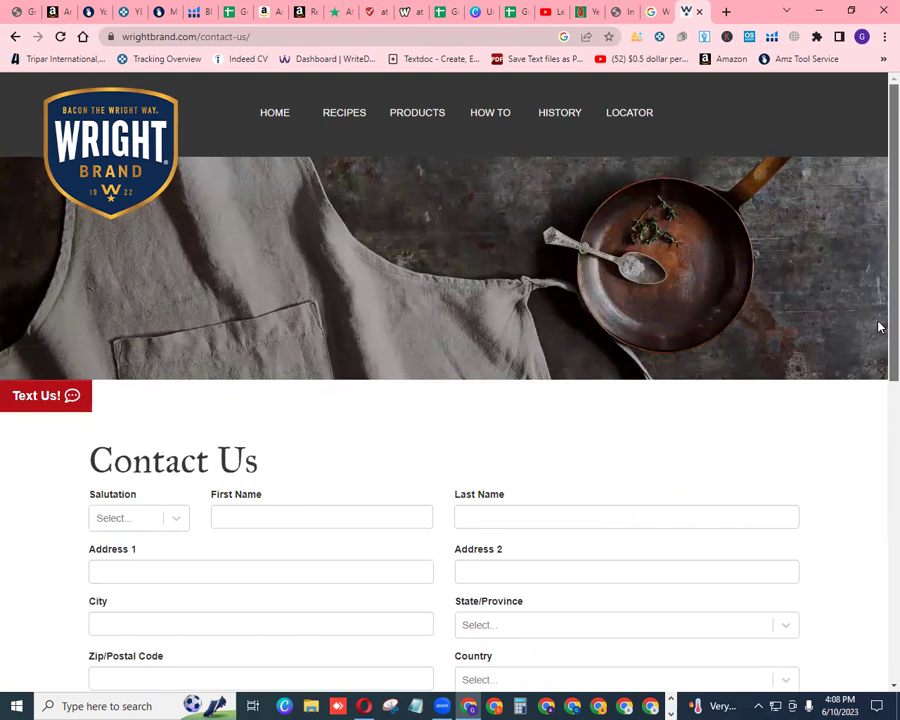
{"action": "scroll", "coordinate": [874, 324], "scroll_direction": "down", "scroll_amount": 2}
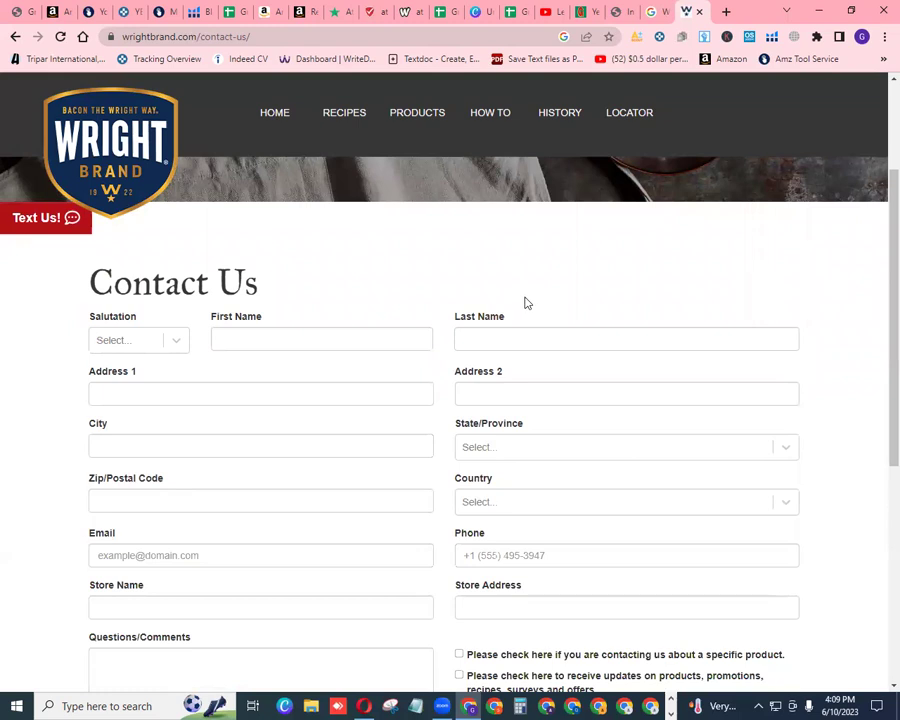
Load the Gmail inbox in a fresh Chrome tab from the Google apps grid
{"action": "left_click", "coordinate": [727, 12]}
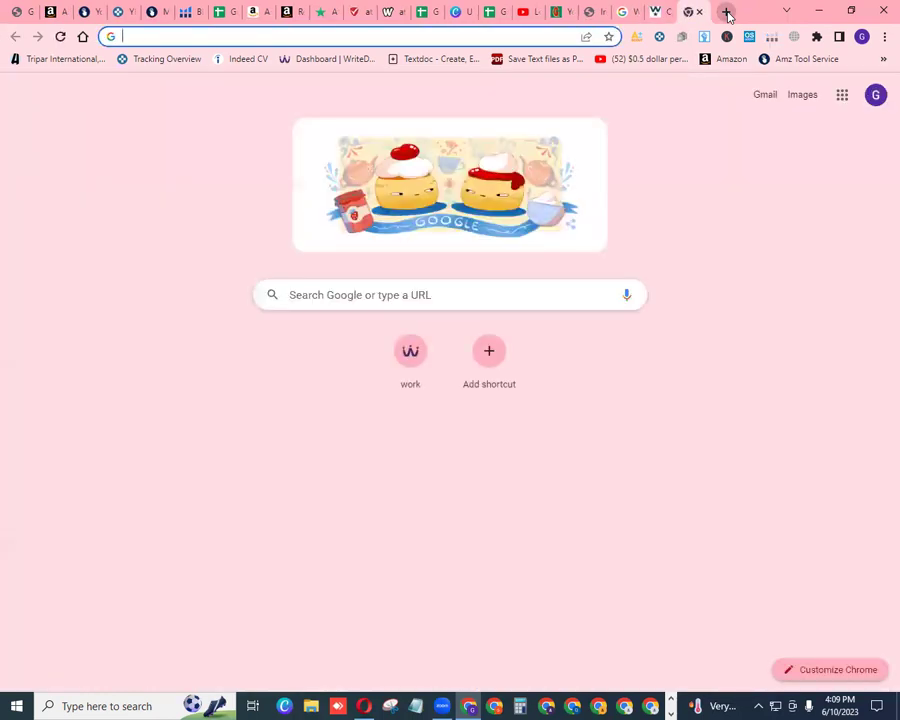
{"action": "left_click", "coordinate": [842, 96]}
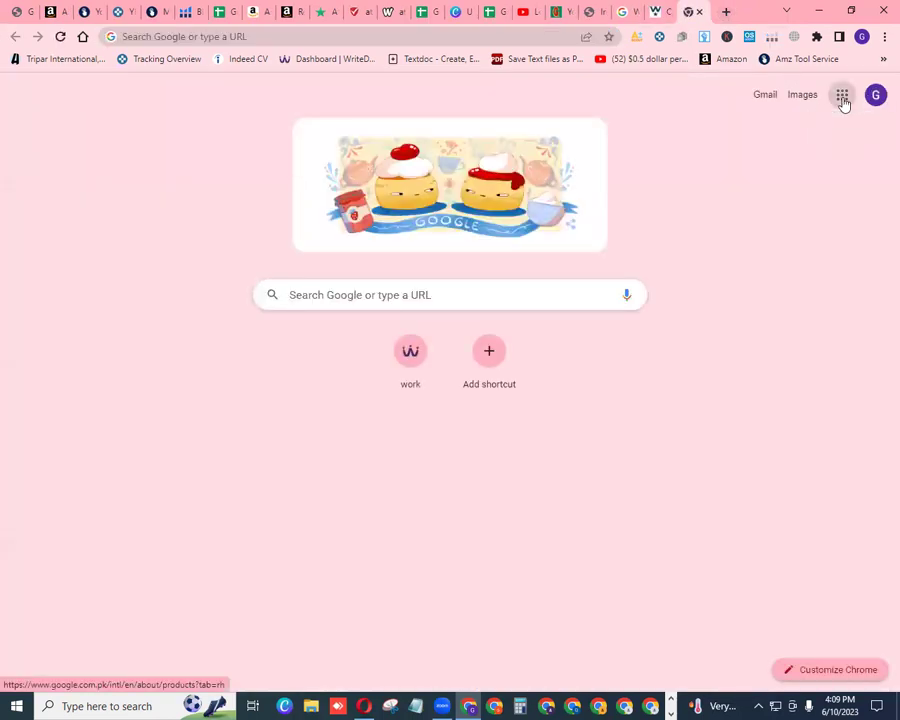
{"action": "left_click", "coordinate": [712, 288]}
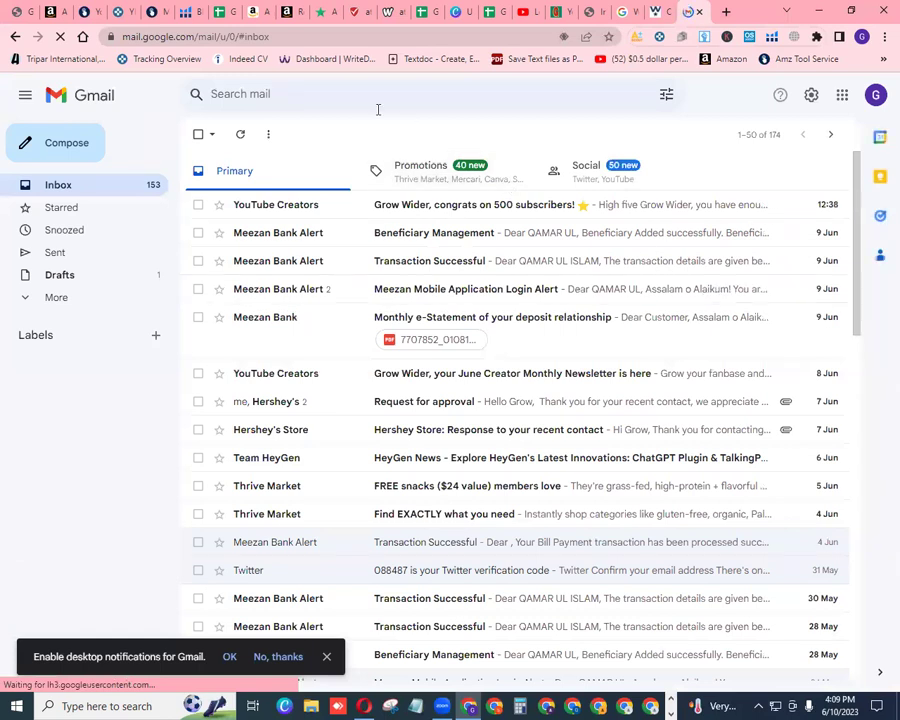
Start a new Gmail message addressed to the brand's info address
{"action": "left_click", "coordinate": [54, 150]}
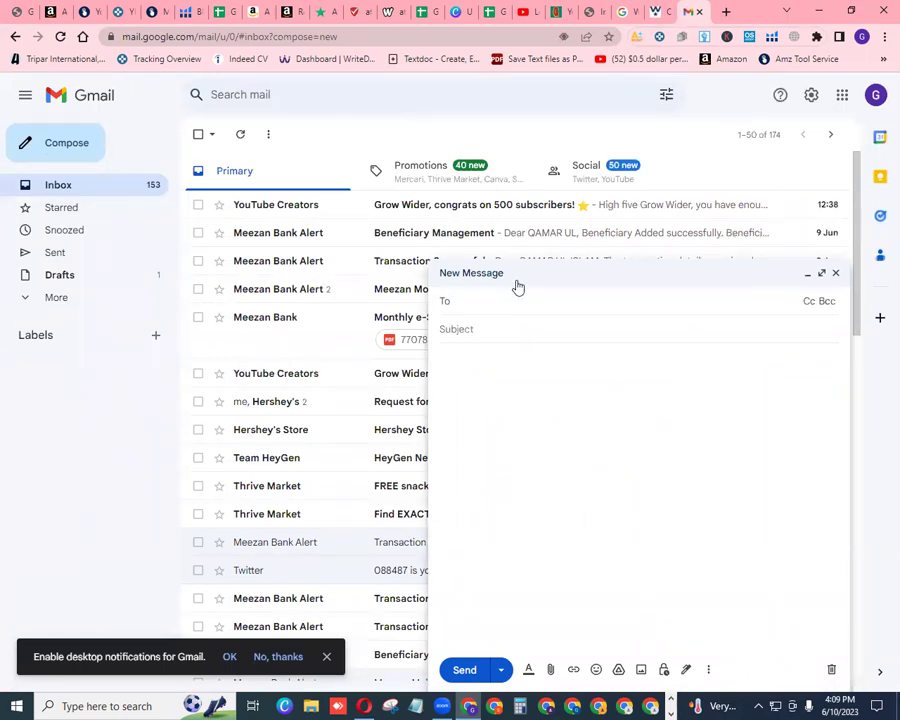
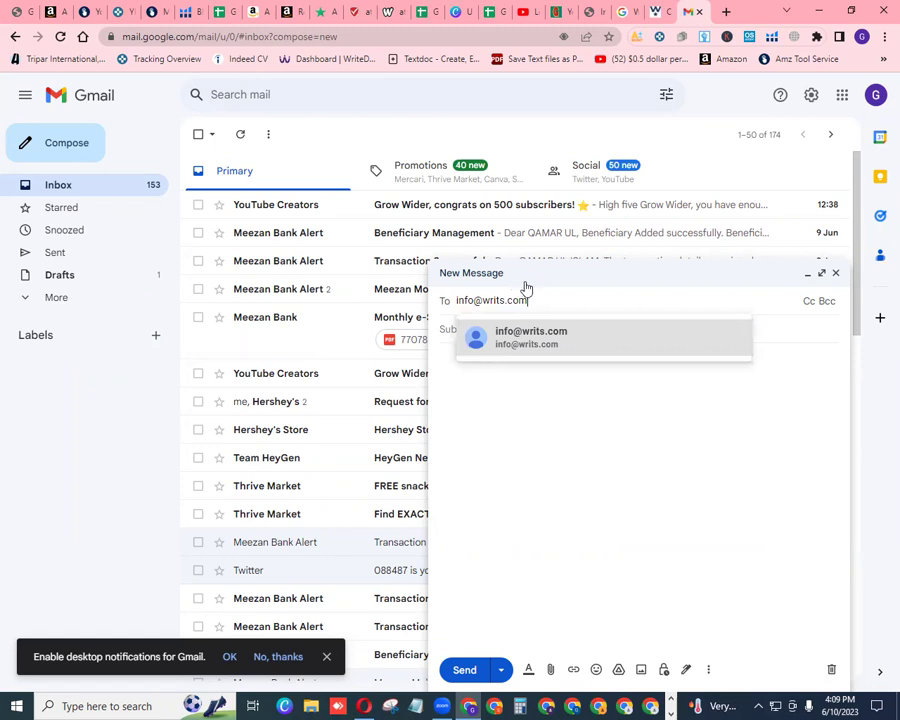
{"action": "left_click", "coordinate": [530, 338]}
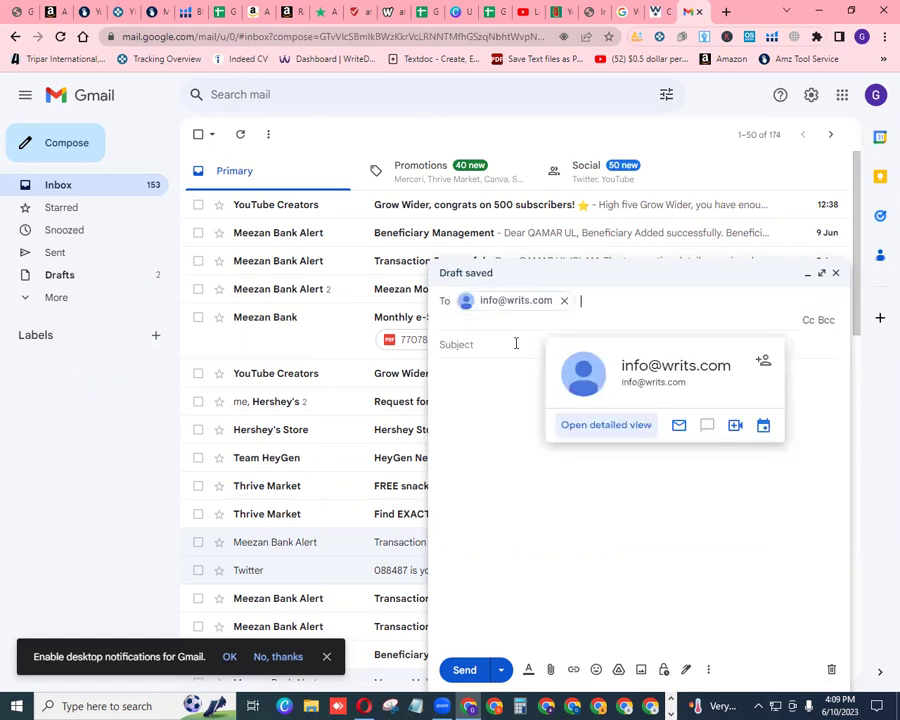
Give the draft the subject 'Request for brand Approval' and move into the body
{"action": "left_click", "coordinate": [512, 345]}
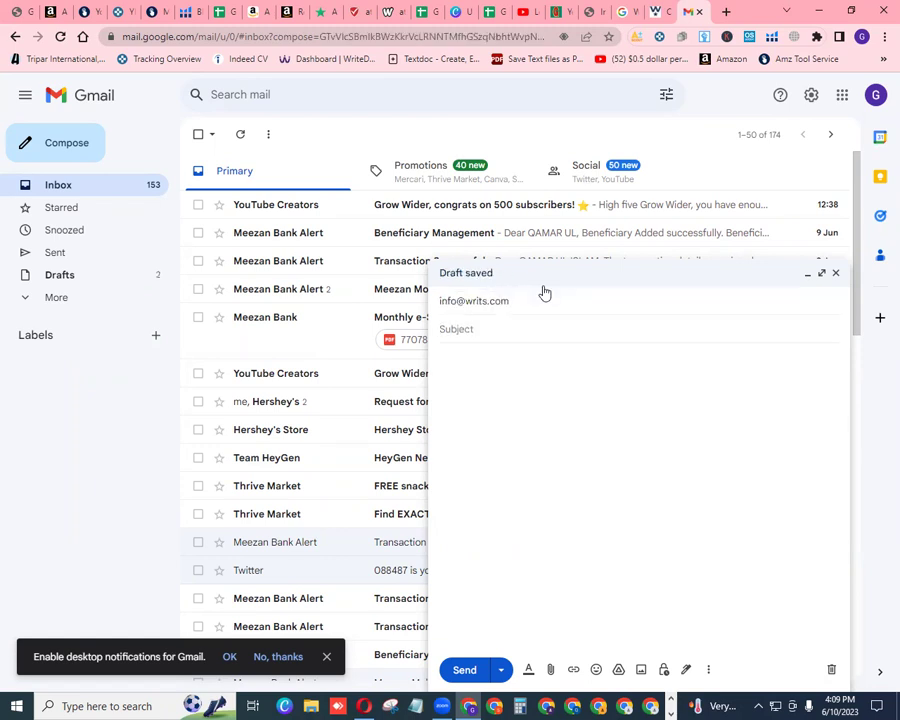
{"action": "type", "text": "Requ"}
{"action": "type", "text": "e"}
{"action": "type", "text": "sr"}
{"action": "key", "text": "BackSpace"}
{"action": "key", "text": "BackSpace"}
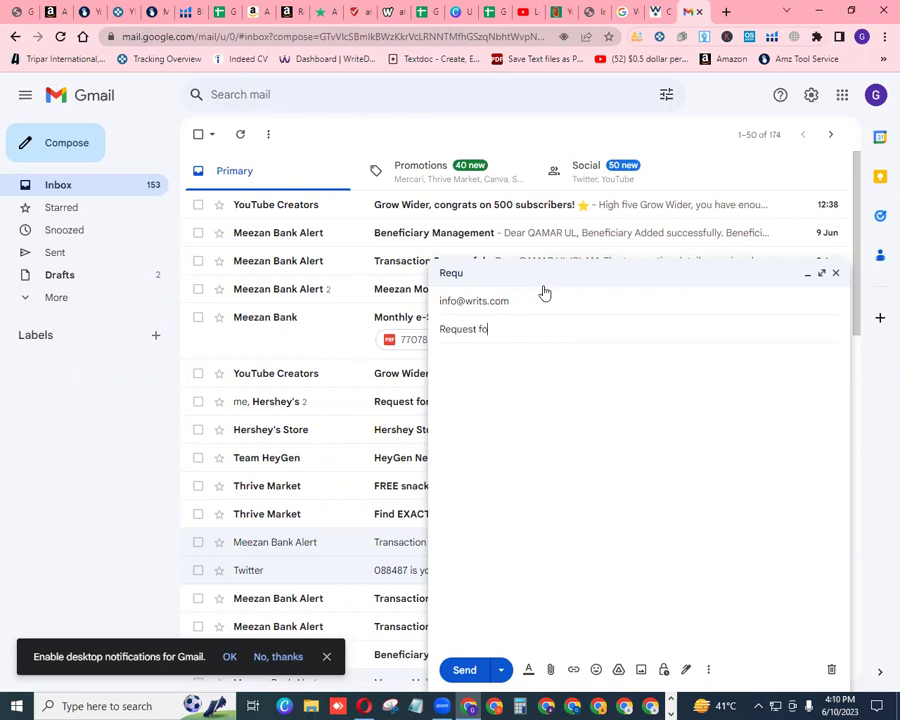
{"action": "type", "text": "t for brand Approval"}
{"action": "left_click", "coordinate": [545, 411]}
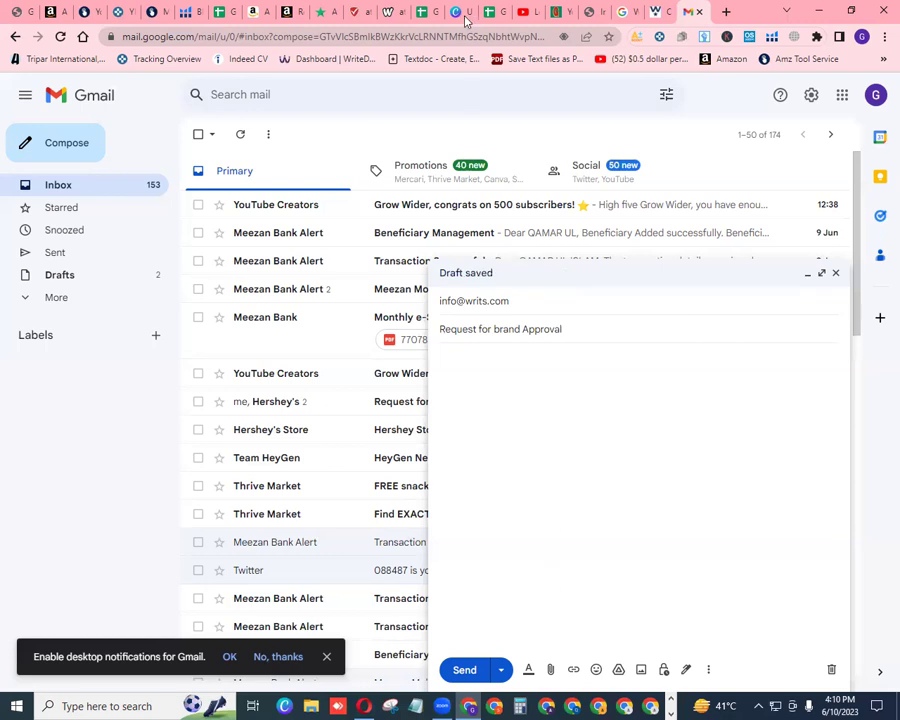
{"action": "left_click", "coordinate": [428, 20]}
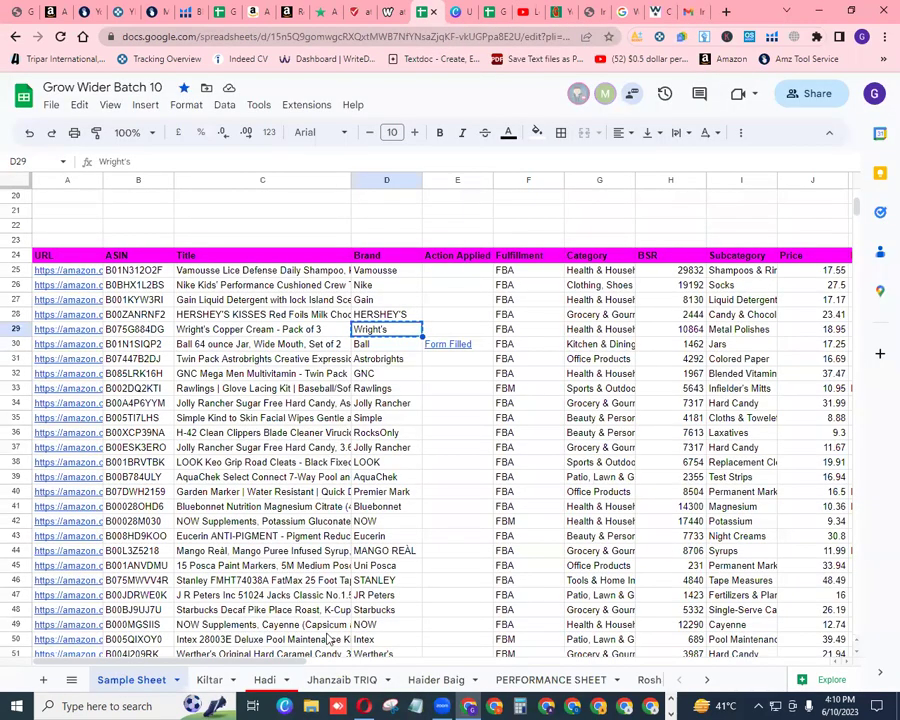
Copy the full inquiry text from the merged cell on the EMAIL DRAFT sheet
{"action": "left_click", "coordinate": [706, 679]}
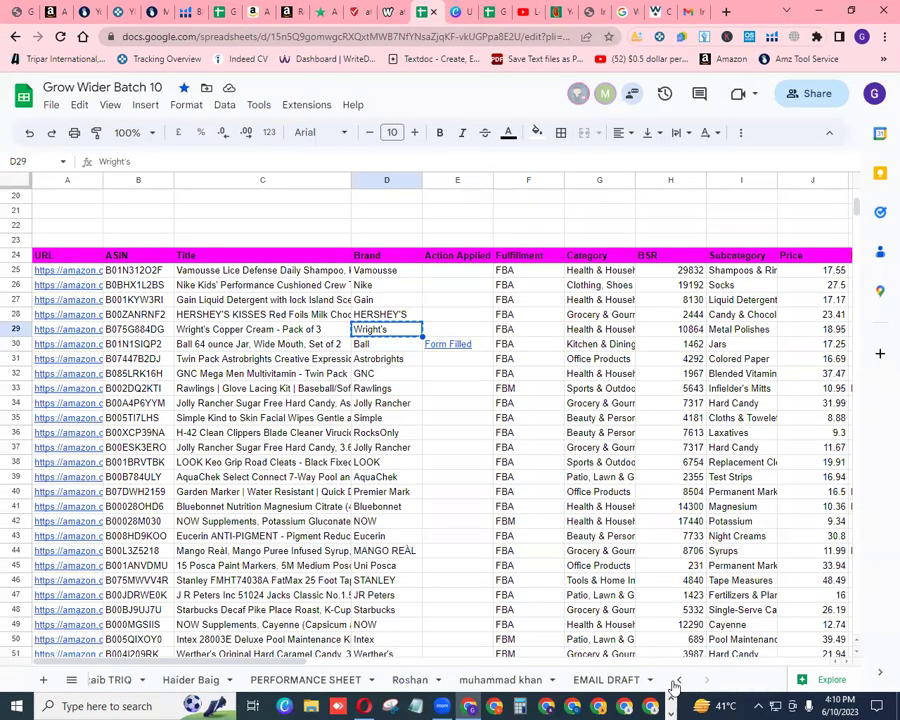
{"action": "left_click", "coordinate": [606, 680]}
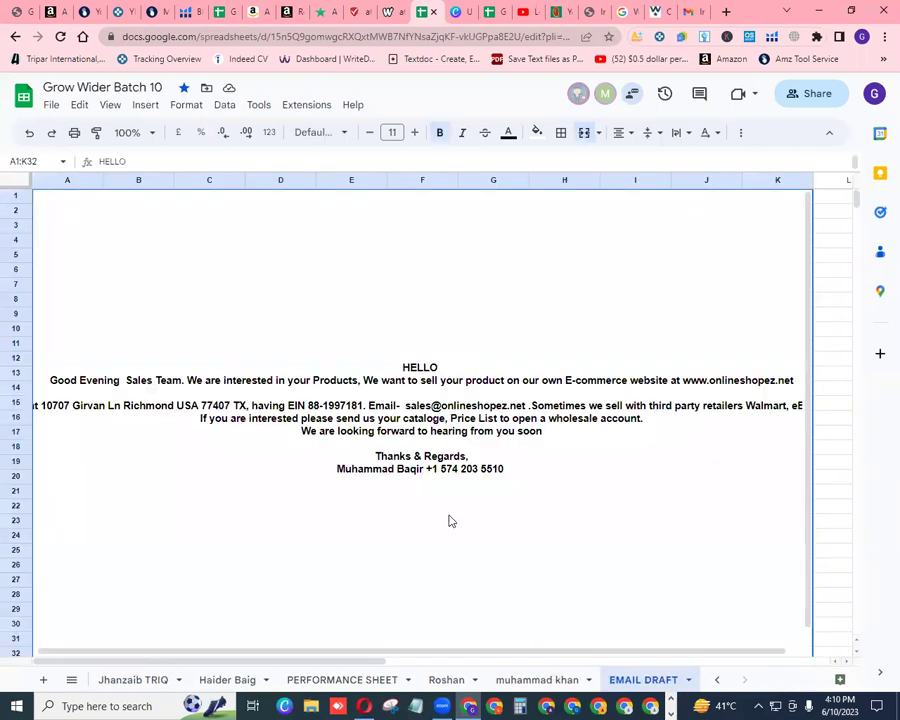
{"action": "double_click", "coordinate": [414, 302]}
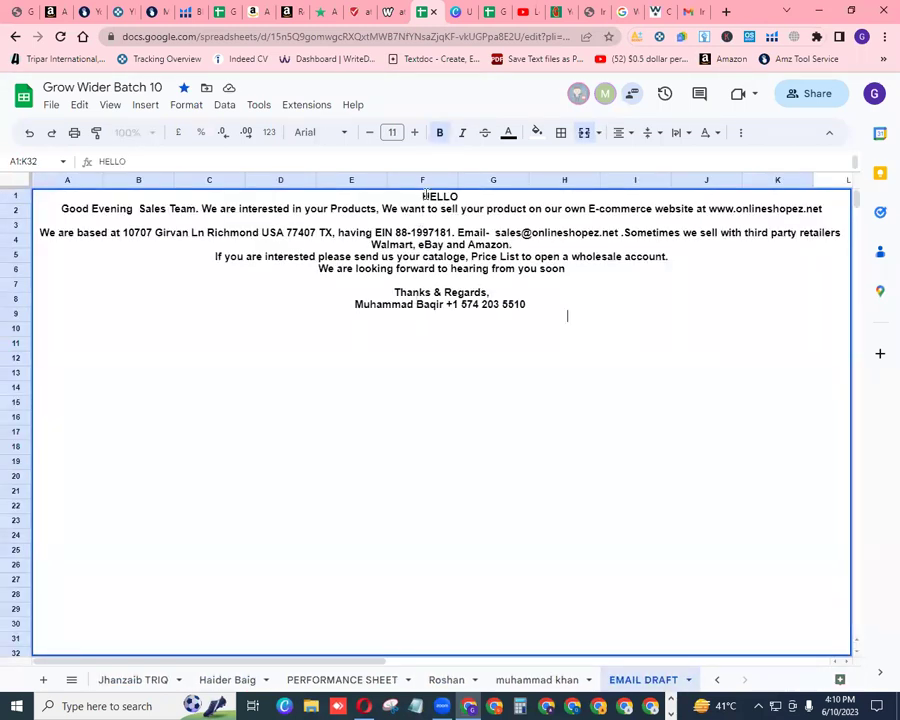
{"action": "mouse_move", "coordinate": [424, 196]}
{"action": "left_mouse_down"}
{"action": "mouse_move", "coordinate": [424, 232]}
{"action": "mouse_move", "coordinate": [522, 318]}
{"action": "left_mouse_up"}
{"action": "right_click", "coordinate": [457, 243]}
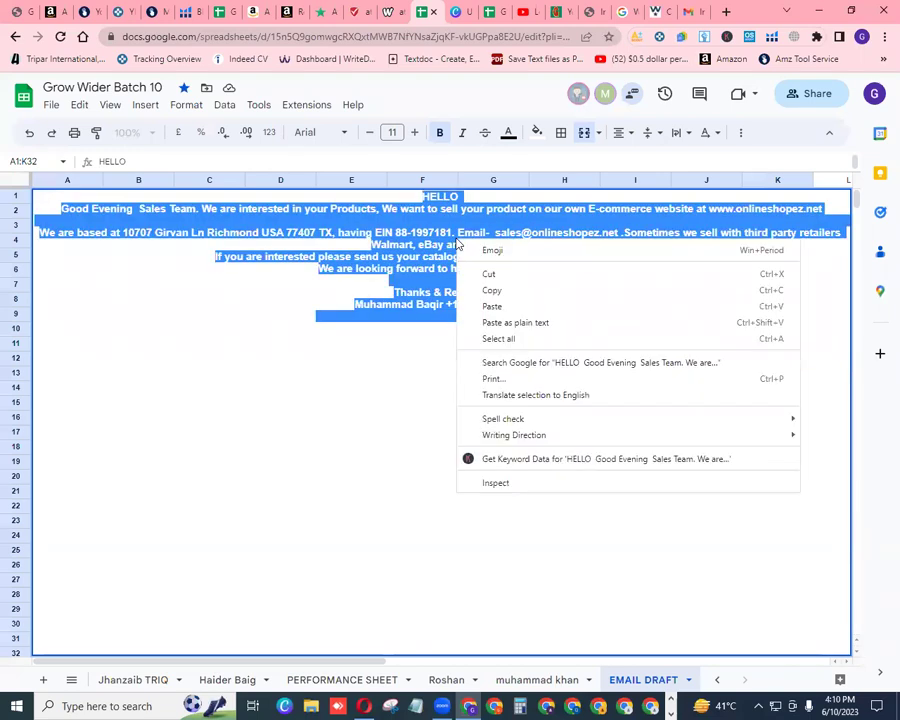
{"action": "left_click", "coordinate": [492, 291]}
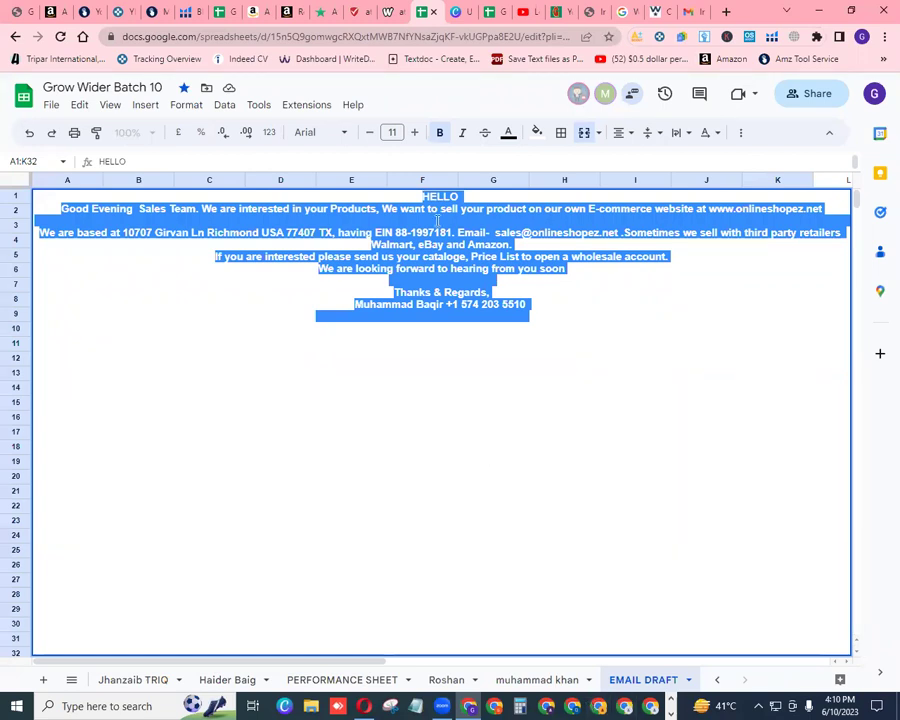
{"action": "key", "text": "alt+Tab"}
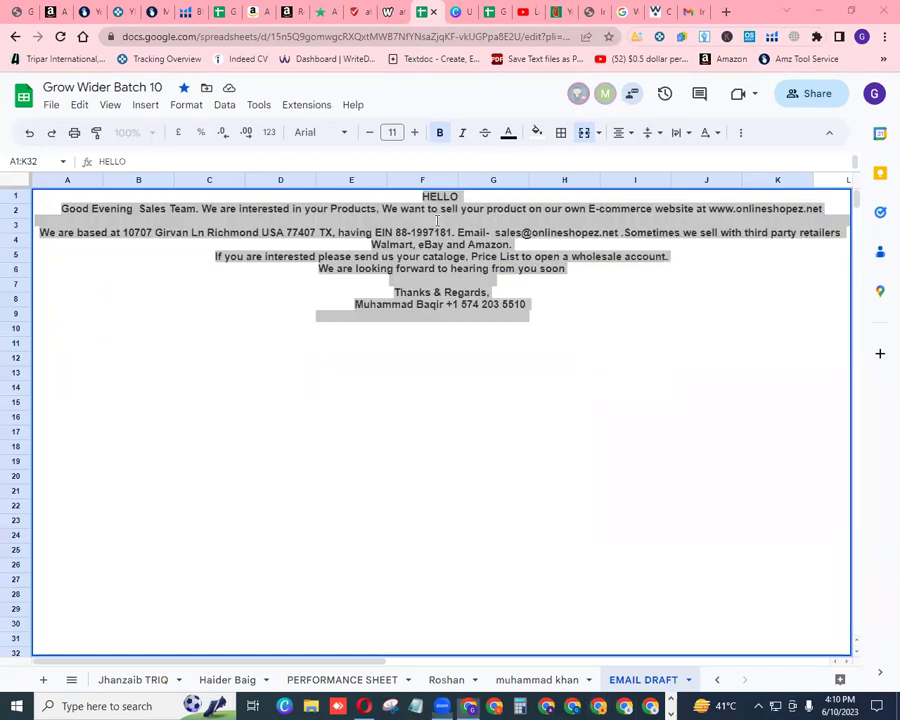
Paste the copied inquiry text into the draft body and send the email
{"action": "left_click", "coordinate": [688, 12]}
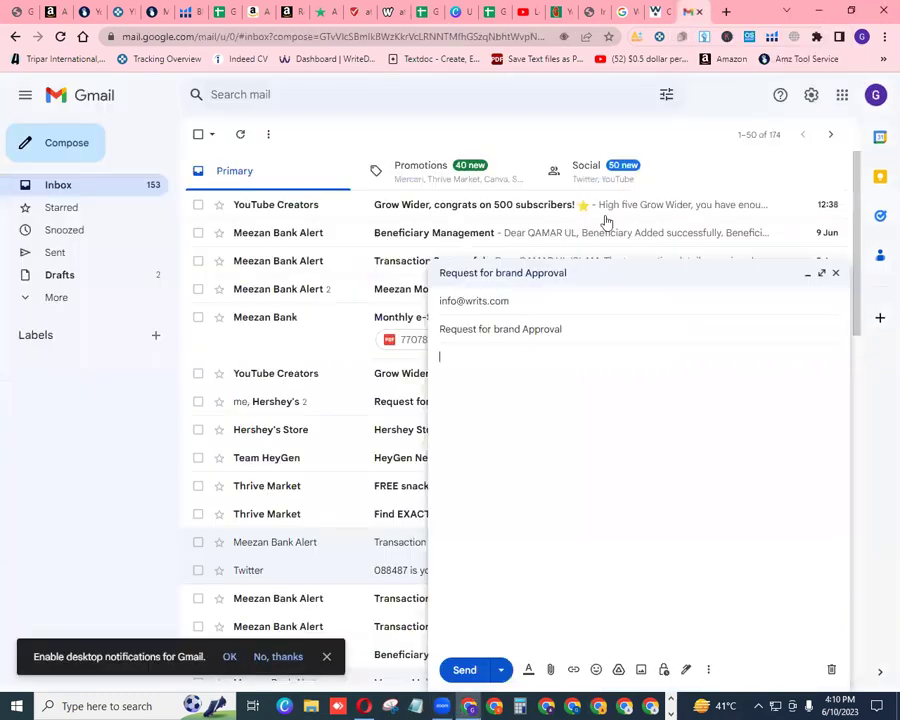
{"action": "right_click", "coordinate": [474, 354]}
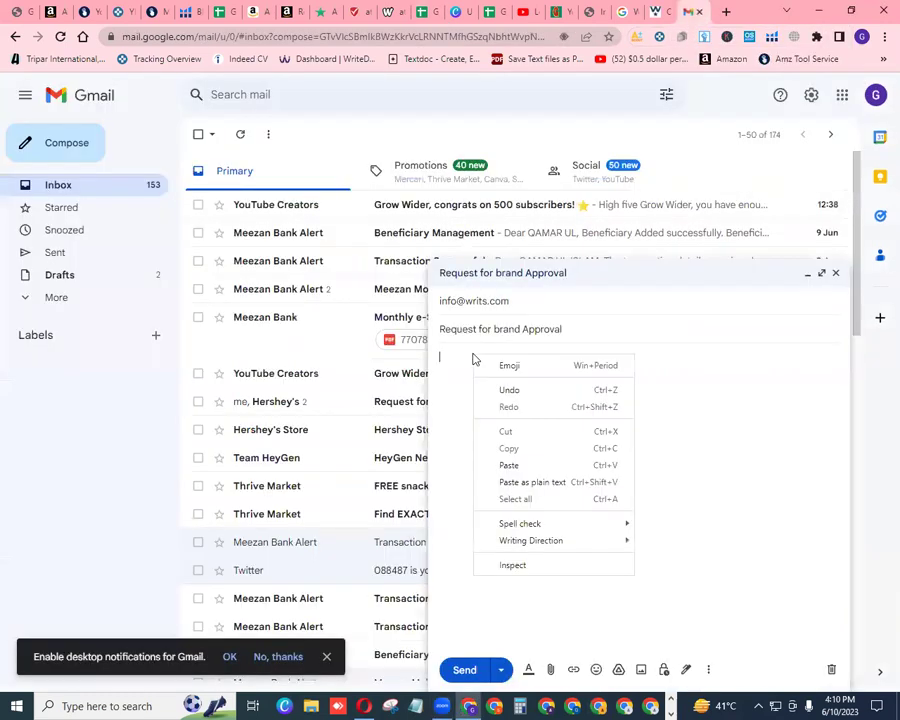
{"action": "left_click", "coordinate": [514, 464]}
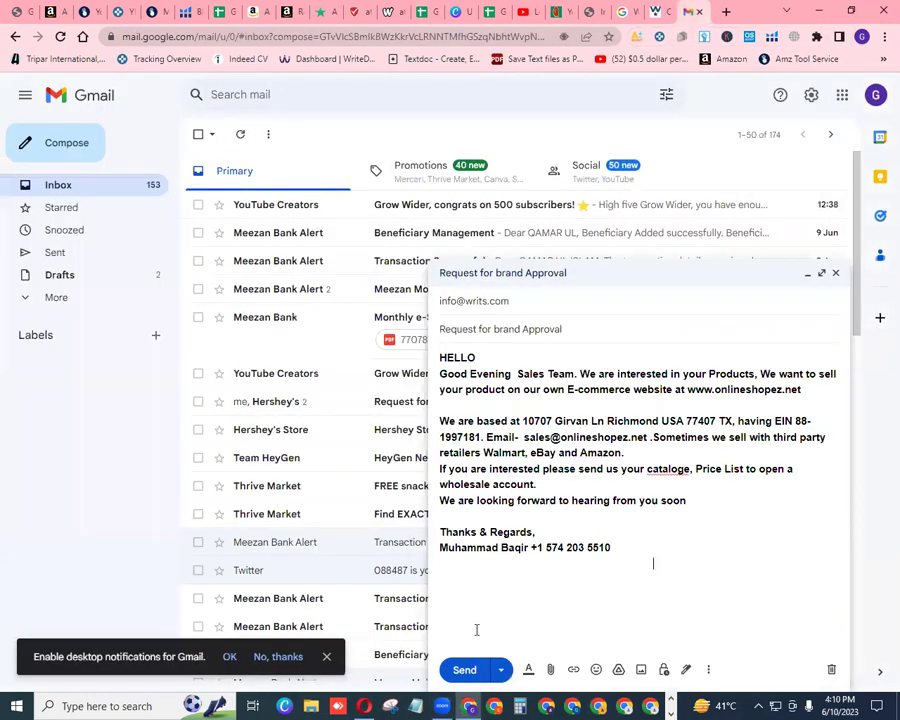
{"action": "left_click", "coordinate": [466, 670]}
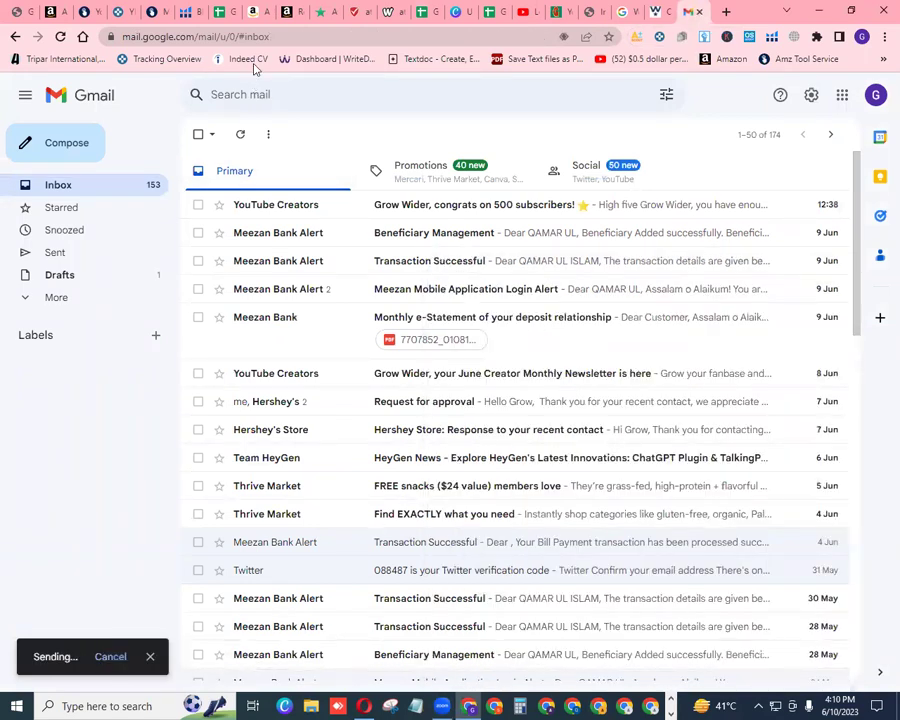
{"action": "left_click", "coordinate": [660, 13]}
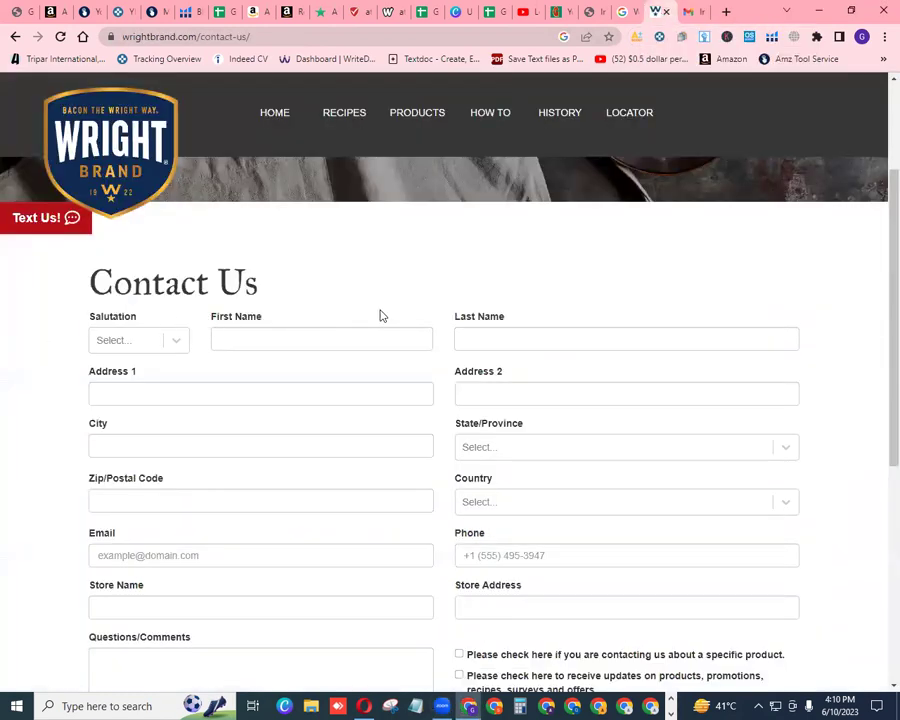
Copy the Wright Brand Contact Us page URL, then return to the Grow Wider Batch 10 spreadsheet
{"action": "left_click", "coordinate": [206, 37]}
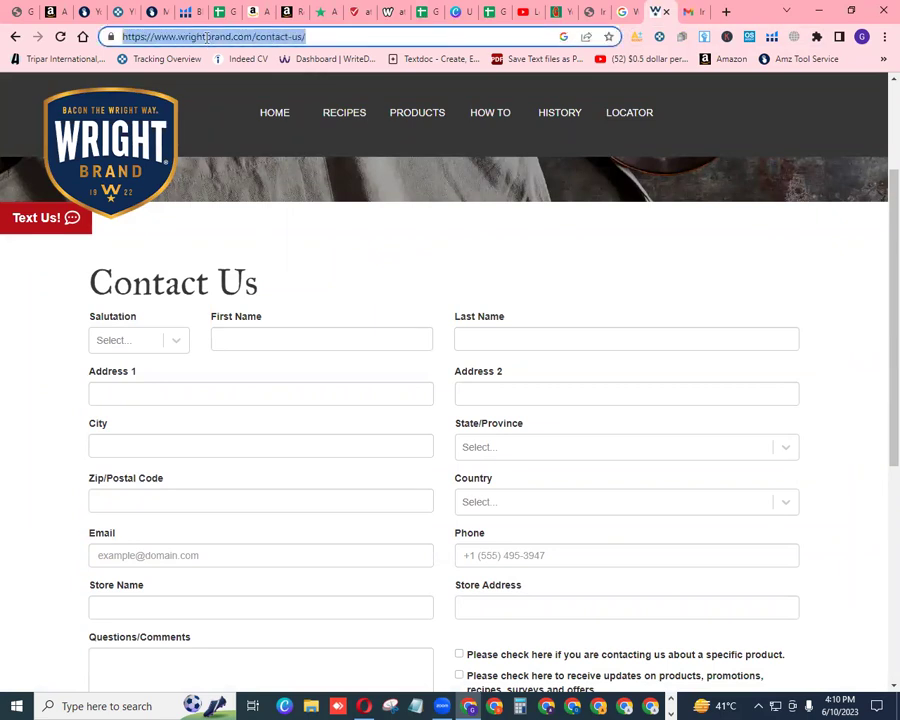
{"action": "right_click", "coordinate": [207, 38]}
{"action": "left_click", "coordinate": [250, 120]}
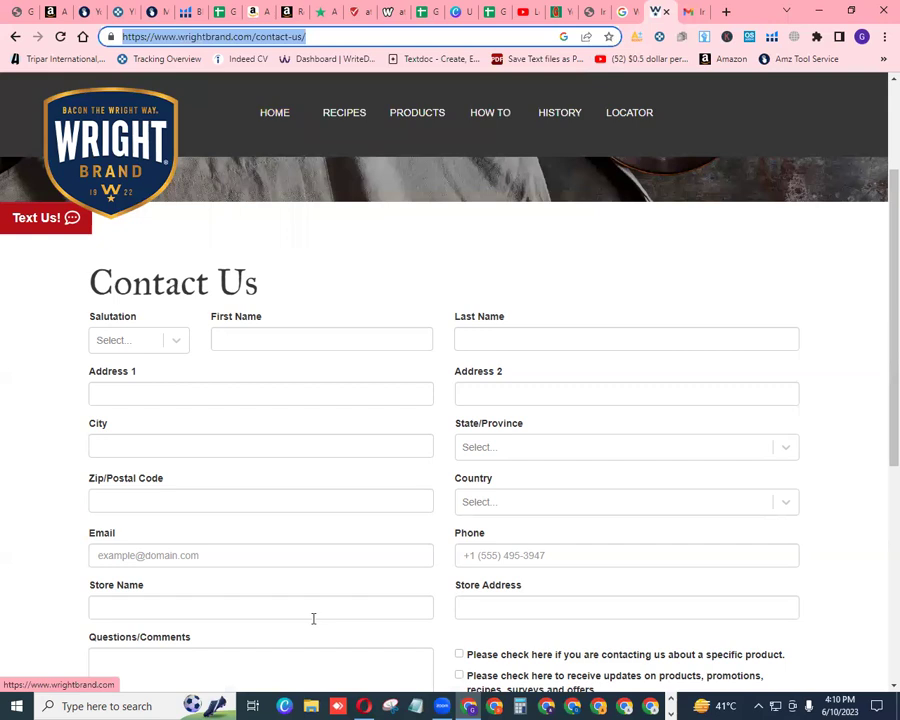
{"action": "left_click", "coordinate": [486, 174]}
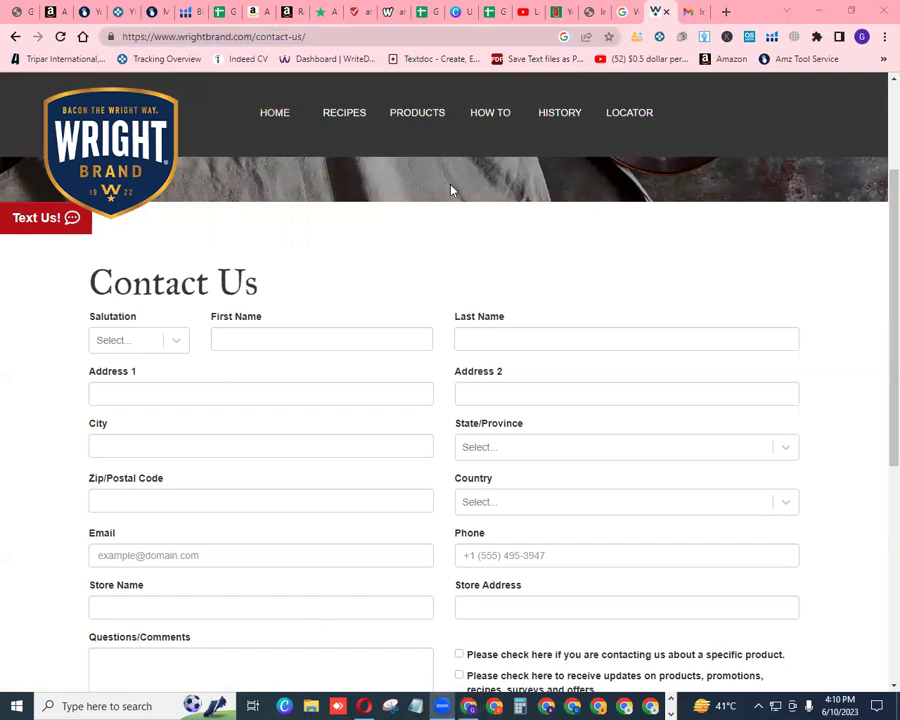
{"action": "left_click", "coordinate": [427, 14]}
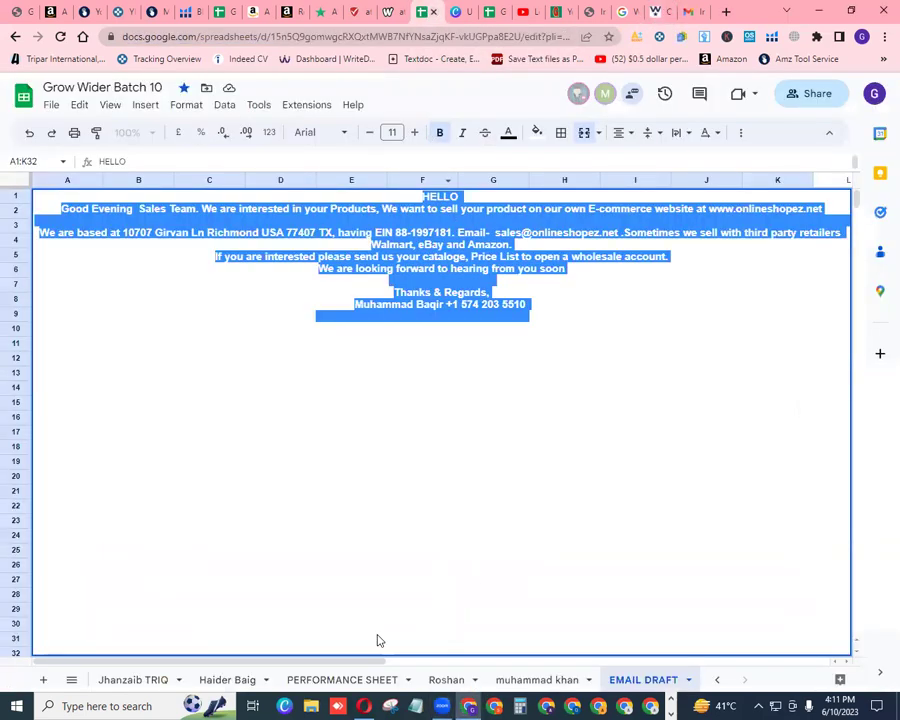
On Sample Sheet, enter 'EMAIL Send' in Action Applied cell E29 for Wright's
{"action": "left_click", "coordinate": [716, 680]}
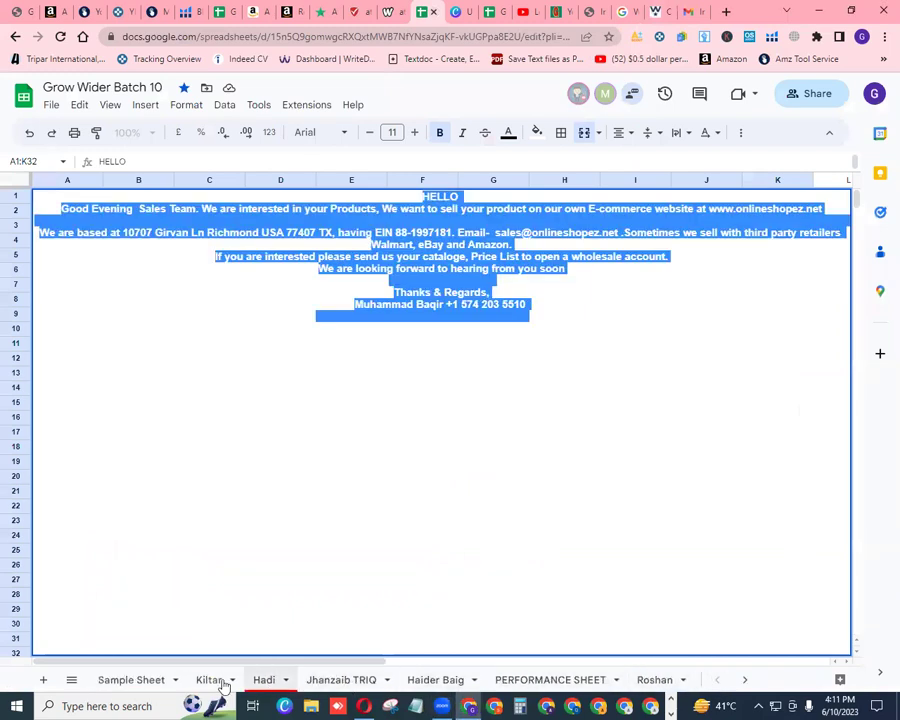
{"action": "left_click", "coordinate": [140, 682]}
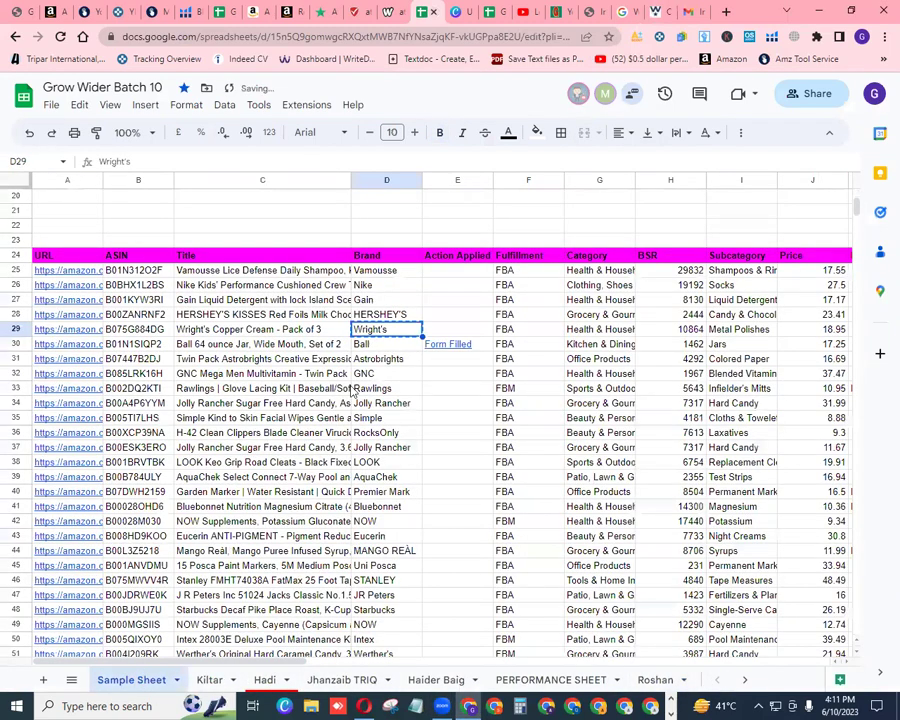
{"action": "left_click", "coordinate": [455, 333]}
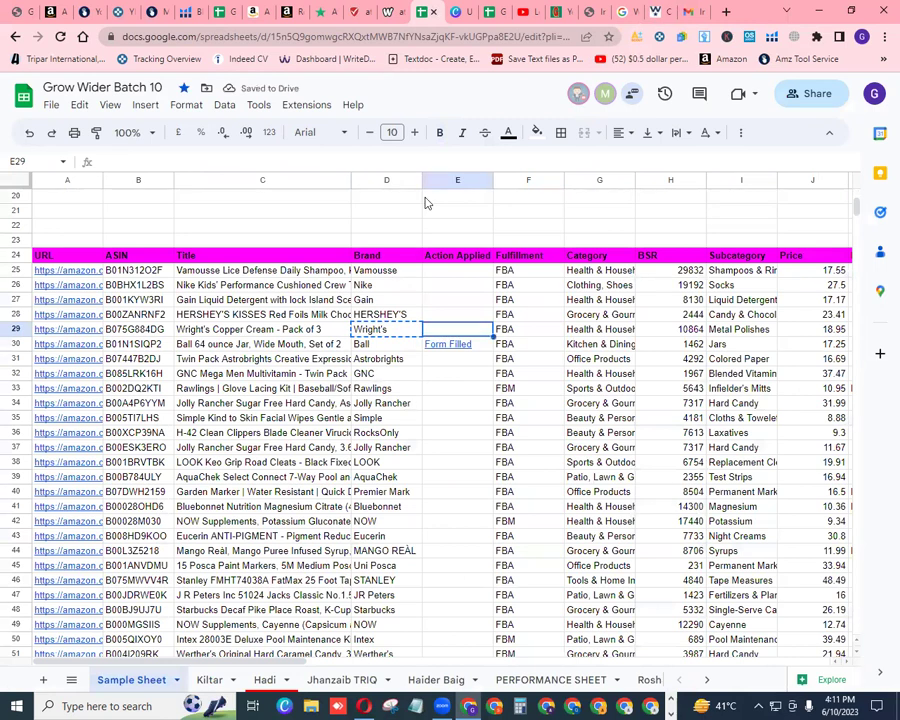
{"action": "type", "text": "E"}
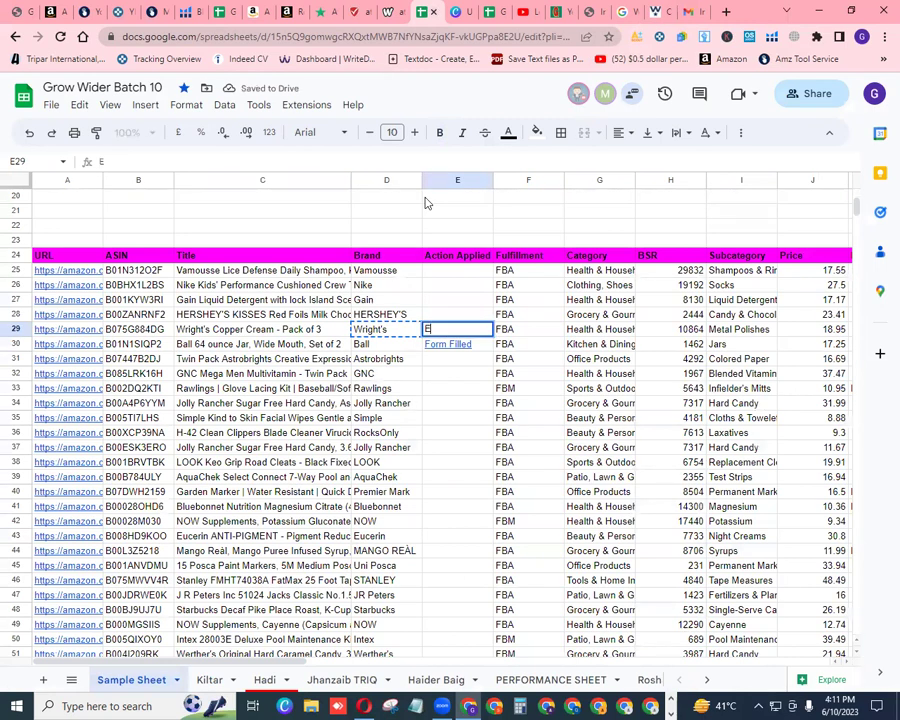
{"action": "type", "text": "MAIL"}
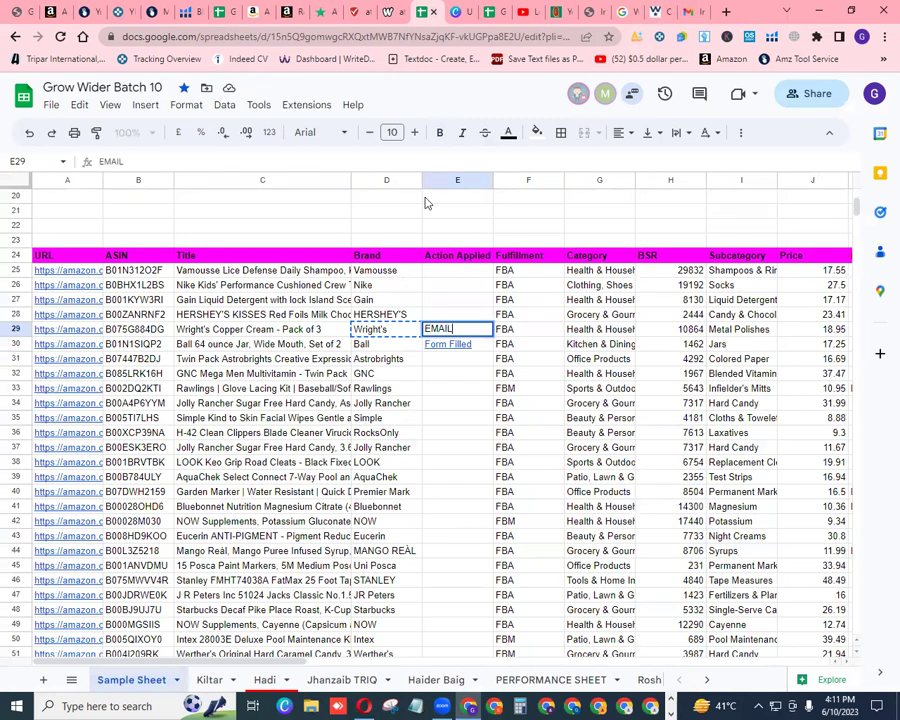
{"action": "type", "text": " Send"}
{"action": "left_click", "coordinate": [478, 314]}
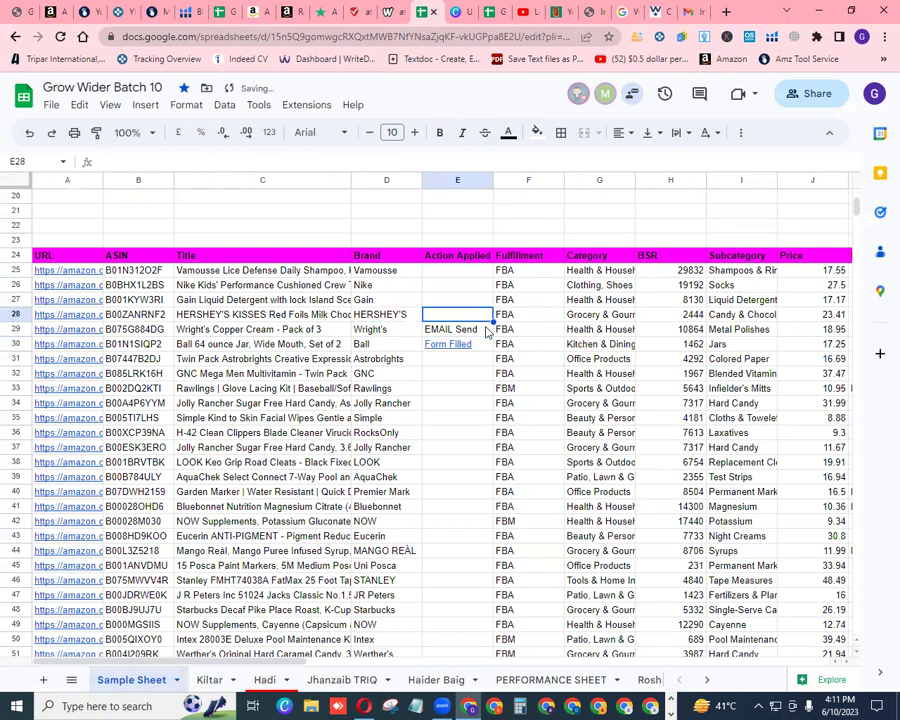
{"action": "left_click", "coordinate": [480, 329]}
{"action": "right_click", "coordinate": [480, 329]}
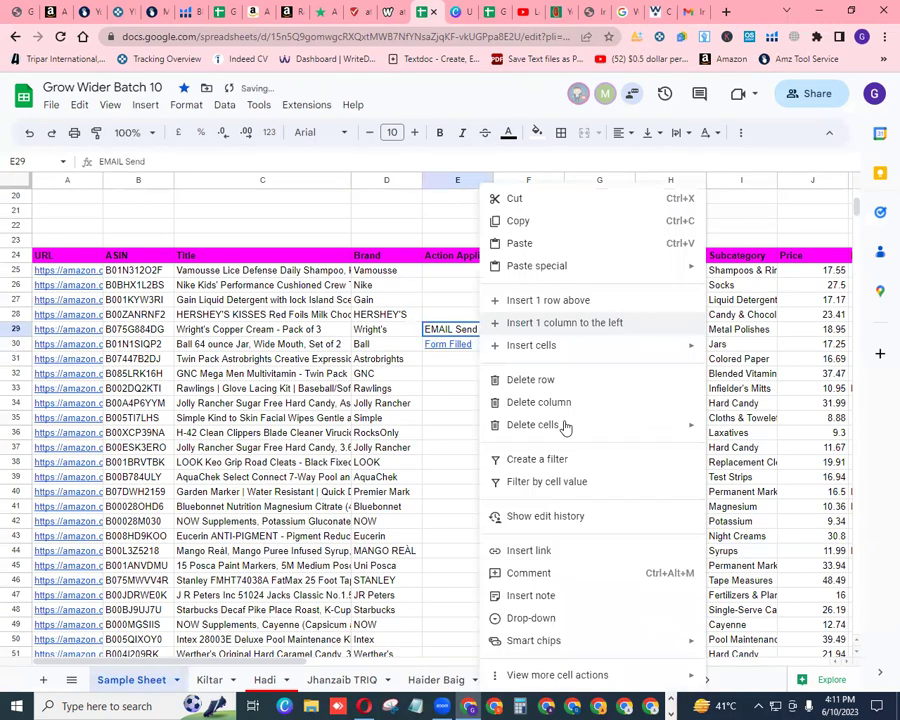